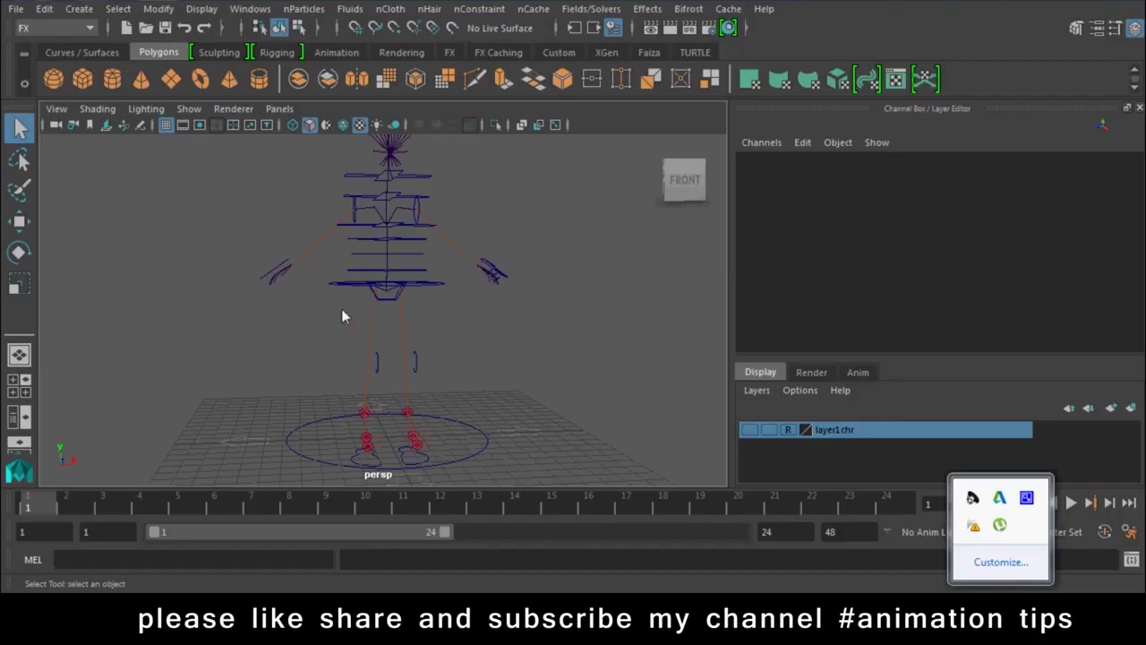
# Tumble, track and zoom the perspective view toward the face-control board's Mouth and Jaw controls
pyautogui.moveTo(343, 312)
pyautogui.keyDown('alt'); pyautogui.mouseDown()
pyautogui.moveTo(299, 286)
pyautogui.moveTo(395, 287)
pyautogui.moveTo(498, 463)
pyautogui.moveTo(427, 423)
pyautogui.moveTo(457, 420)
pyautogui.moveTo(341, 367)
pyautogui.mouseUp(); pyautogui.keyUp('alt')
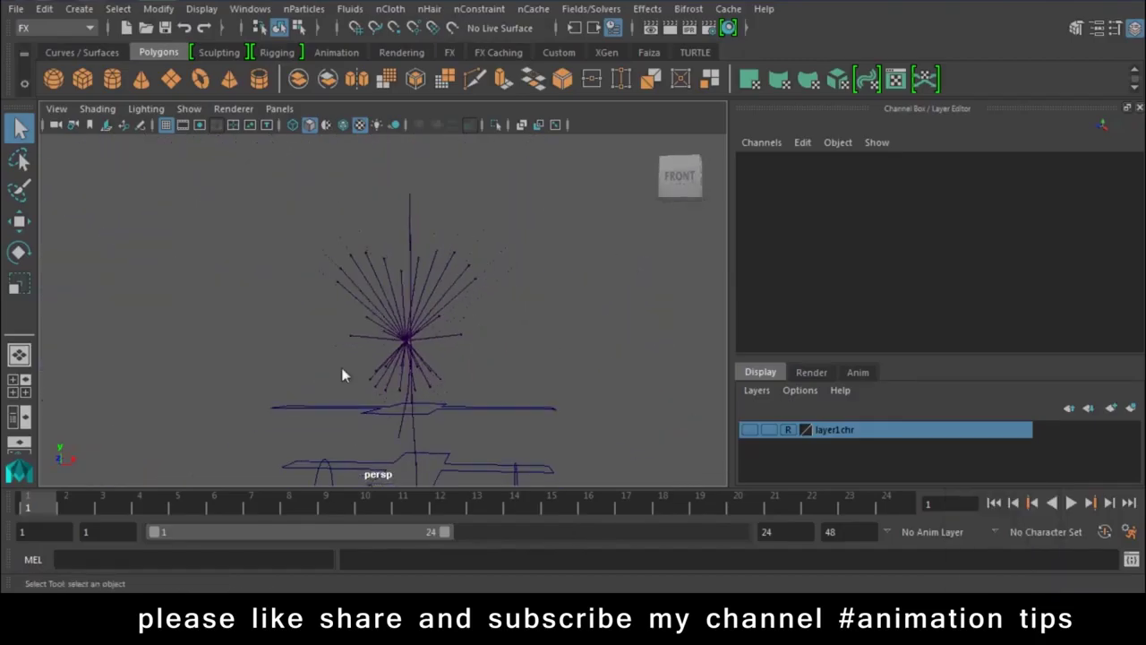
pyautogui.moveTo(404, 272)
pyautogui.keyDown('alt'); pyautogui.mouseDown(button='right')
pyautogui.moveTo(329, 280)
pyautogui.moveTo(500, 418)
pyautogui.moveTo(591, 457)
pyautogui.mouseUp(button='right'); pyautogui.keyUp('alt')
pyautogui.moveTo(591, 458)
pyautogui.keyDown('alt'); pyautogui.mouseDown(button='middle')
pyautogui.moveTo(321, 315)
pyautogui.moveTo(338, 307)
pyautogui.mouseUp(button='middle'); pyautogui.keyUp('alt')
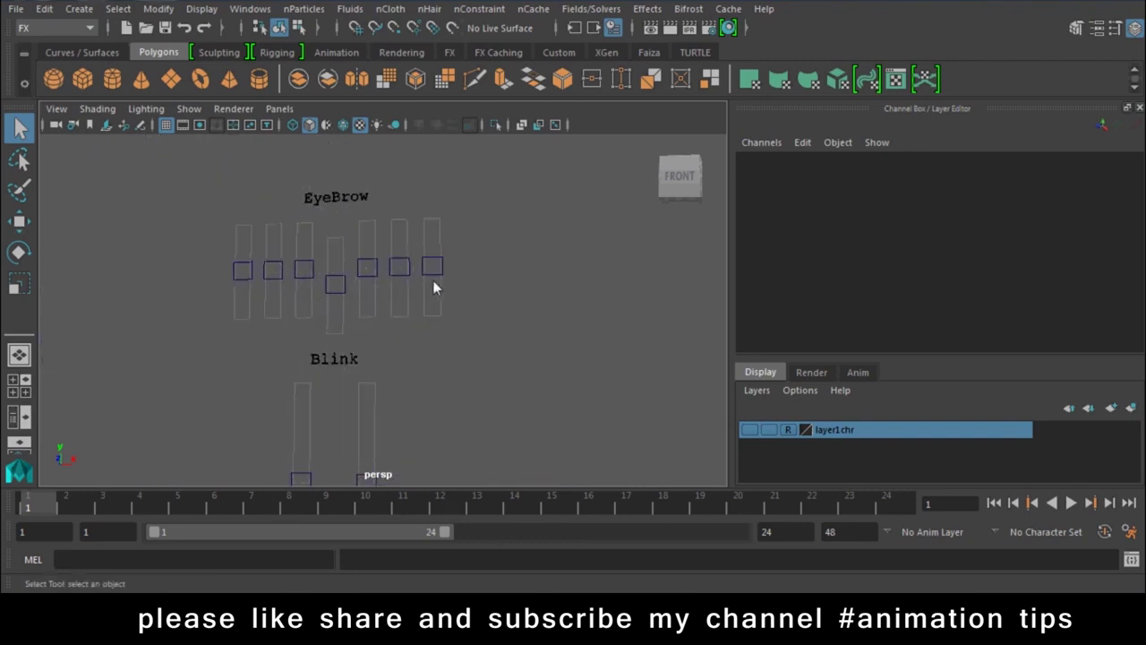
pyautogui.scroll(-2, 336, 336)
pyautogui.scroll(-2, 398, 345)
pyautogui.scroll(-2, 536, 343)
# Switch to the front camera, frame the whole rig, and bring up the Panels layout choices
pyautogui.press('space')
pyautogui.moveTo(545, 331); pyautogui.dragTo(545, 365)
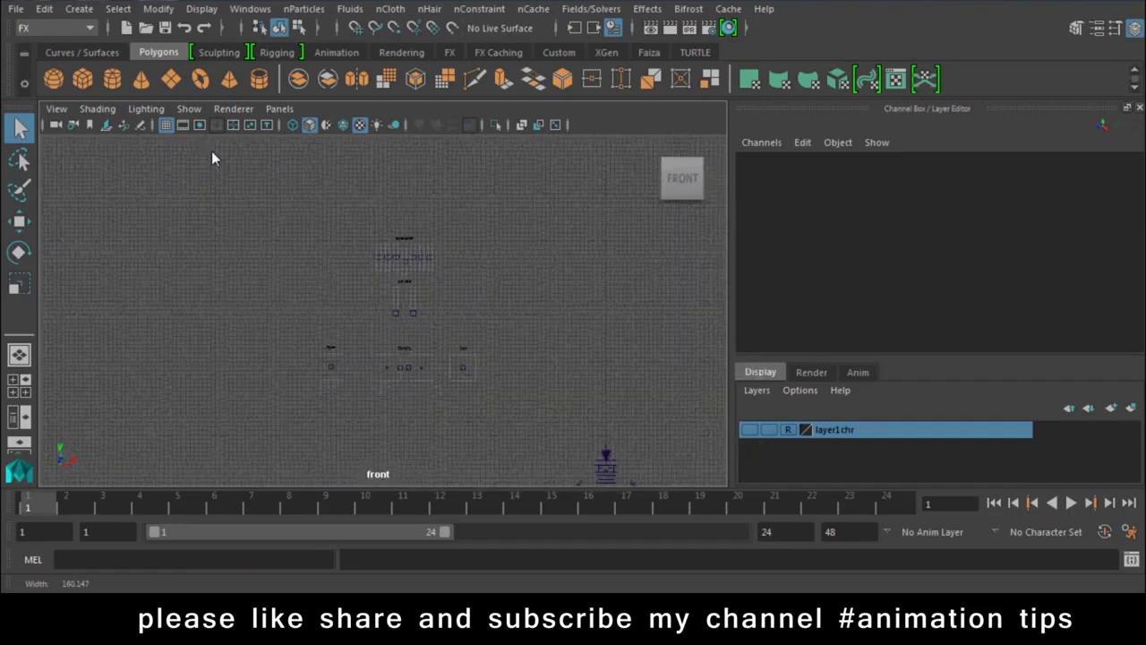
pyautogui.keyDown('alt'); pyautogui.moveTo(452, 384); pyautogui.dragTo(412, 337, button='middle'); pyautogui.keyUp('alt')
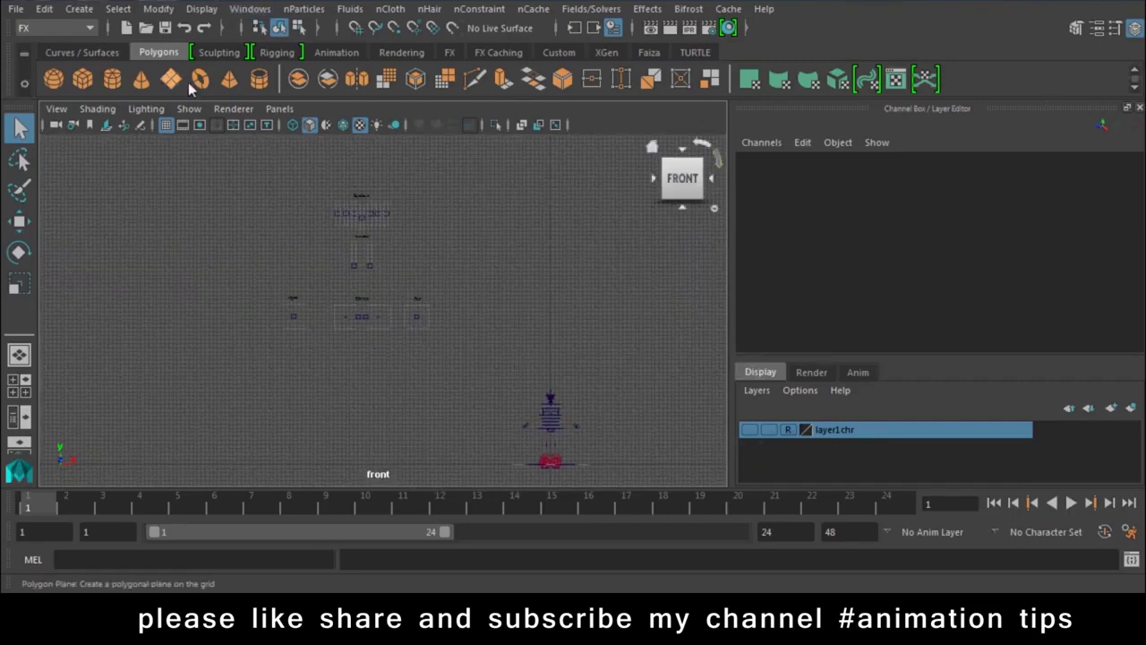
pyautogui.click(279, 108)
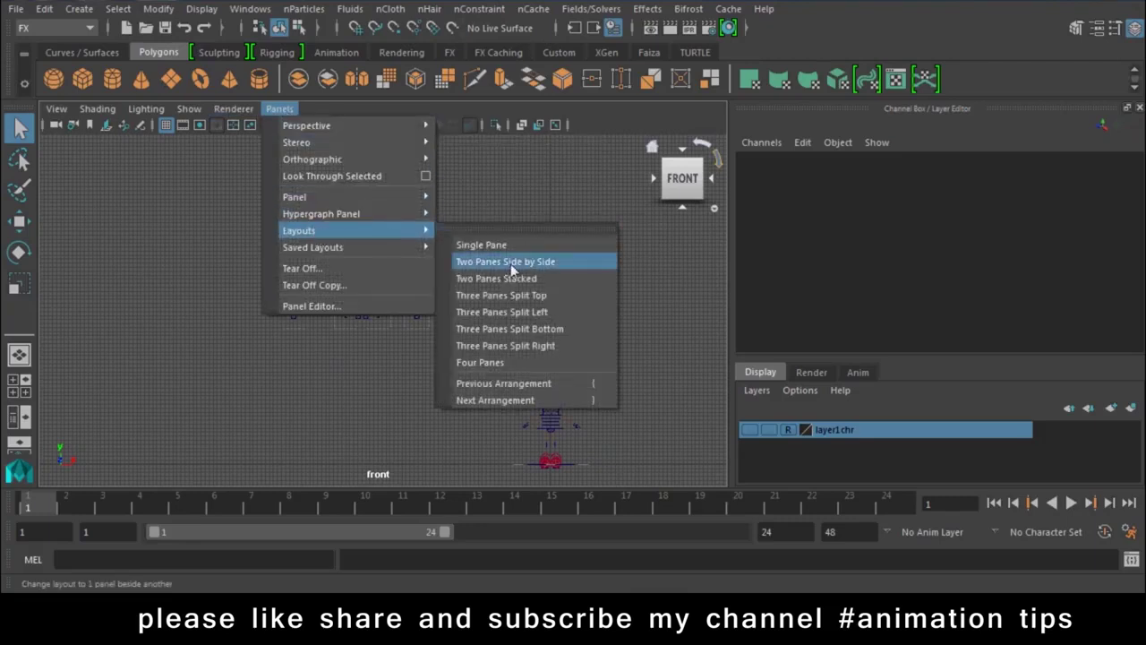
# Split the viewport into Two Panes Side by Side and hide the Channel Box
pyautogui.moveTo(299, 231)
pyautogui.click(511, 263)
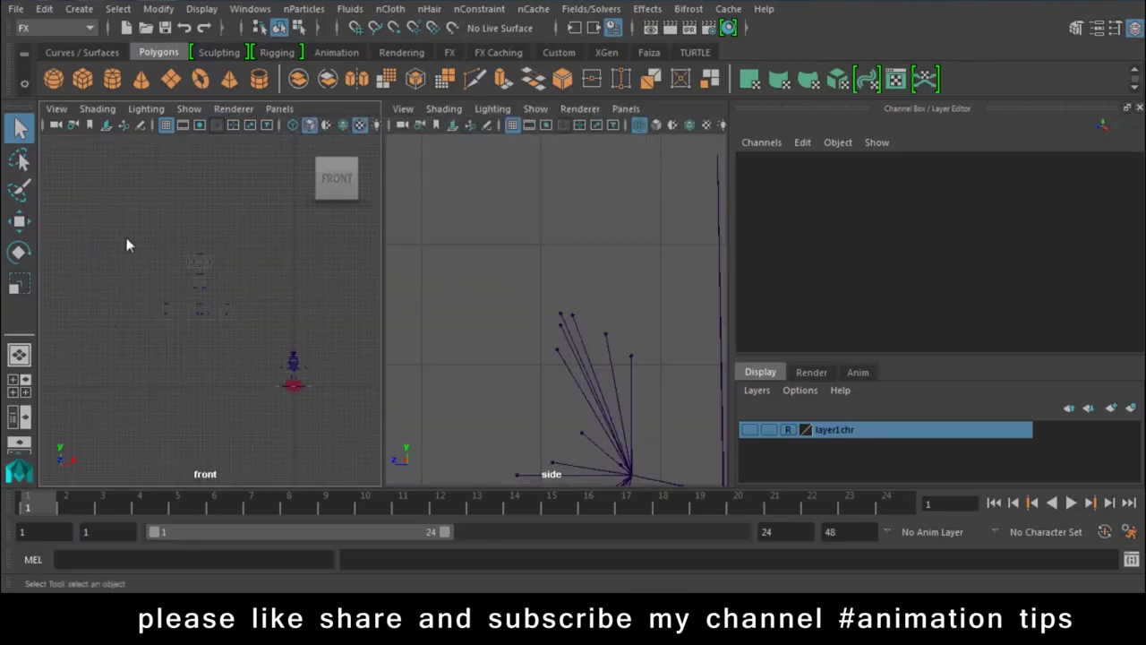
pyautogui.scroll(5, 127, 237)
pyautogui.scroll(-2, 137, 268)
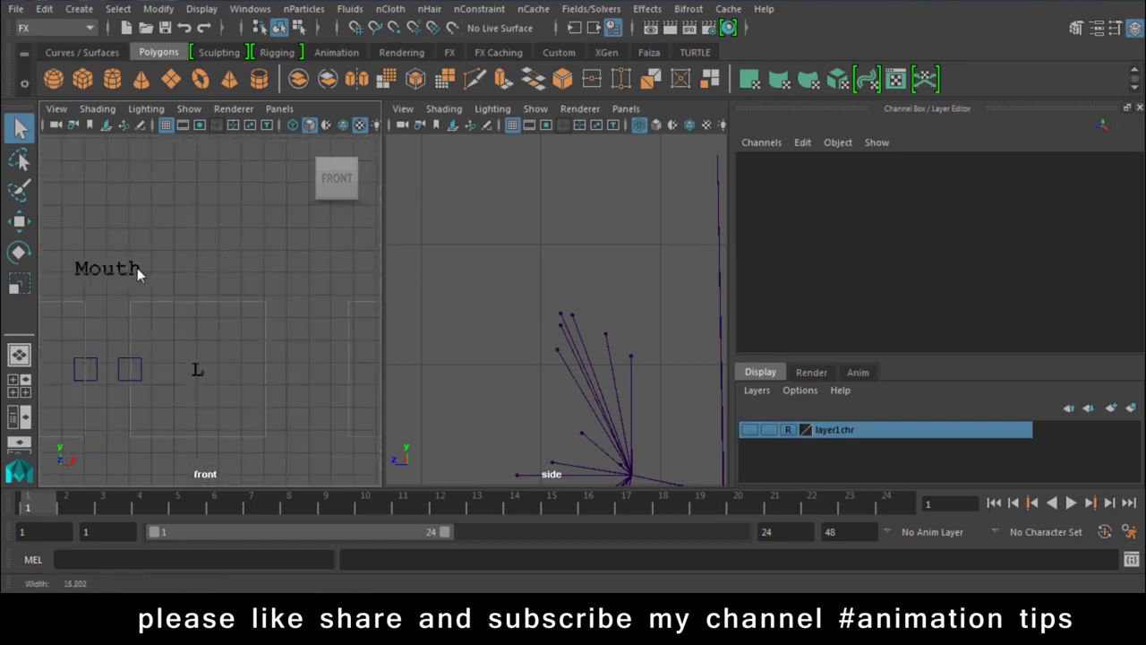
pyautogui.click(1139, 107)
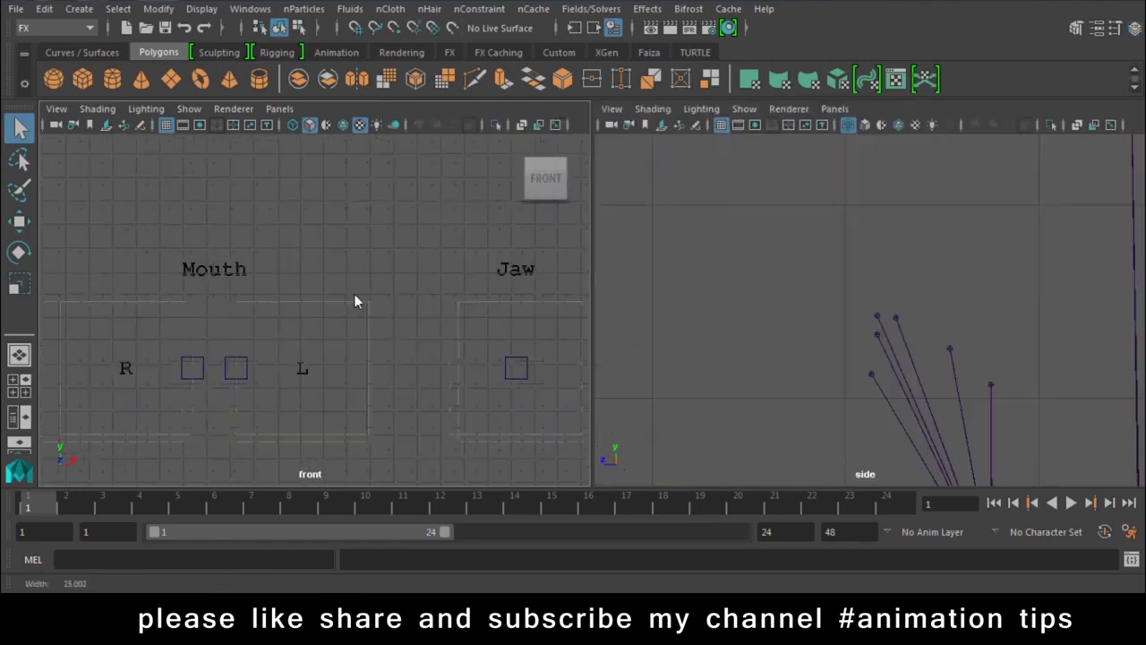
# Frame the EyeBrow and Blink controls in the front pane with the grid turned off
pyautogui.keyDown('alt'); pyautogui.moveTo(340, 351); pyautogui.dragTo(325, 460, button='middle'); pyautogui.keyUp('alt')
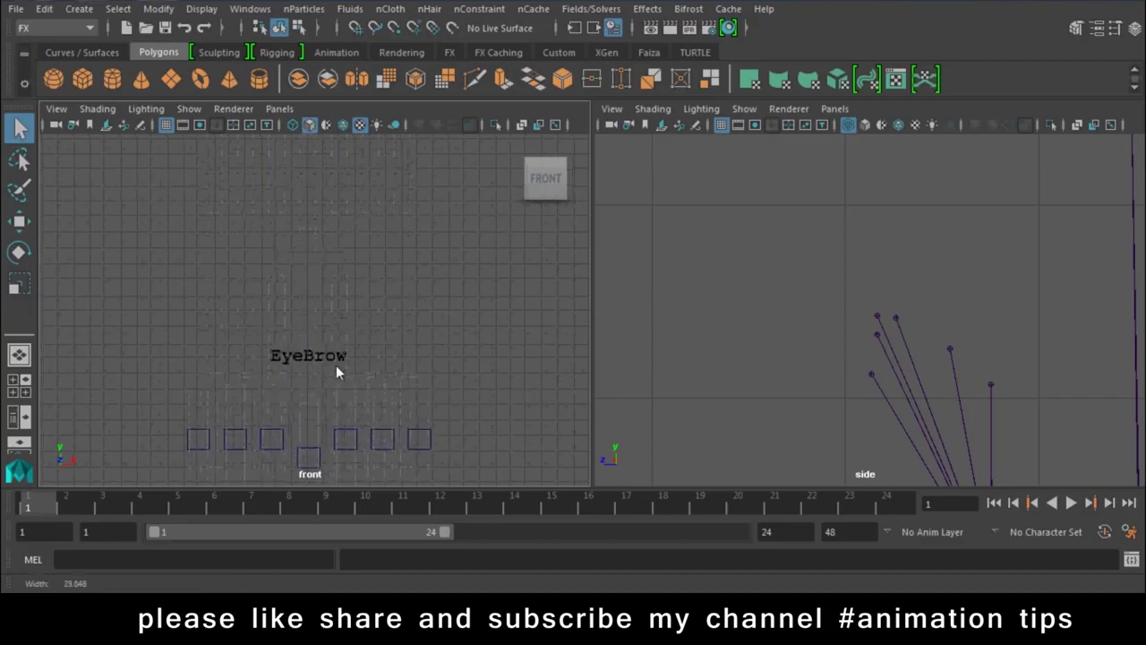
pyautogui.keyDown('alt'); pyautogui.moveTo(336, 364); pyautogui.dragTo(181, 133, button='middle'); pyautogui.keyUp('alt')
pyautogui.click(170, 124)
pyautogui.press('a')
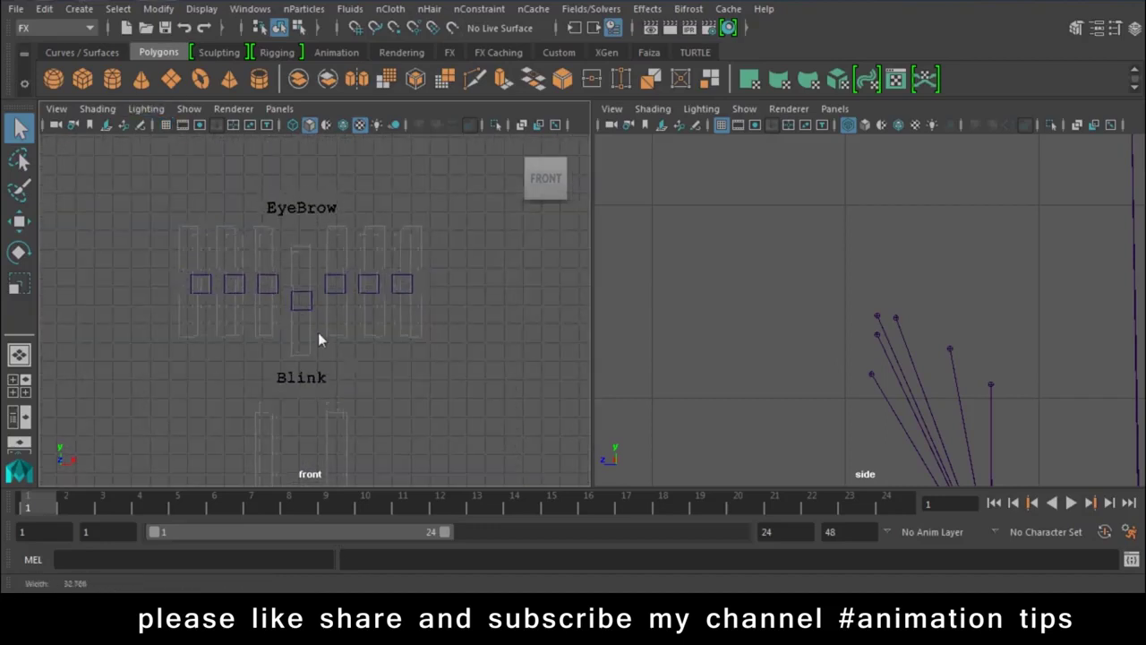
pyautogui.press('a')
# Set the right pane to the persp camera and orbit in on the facial joint rig
pyautogui.press('space')
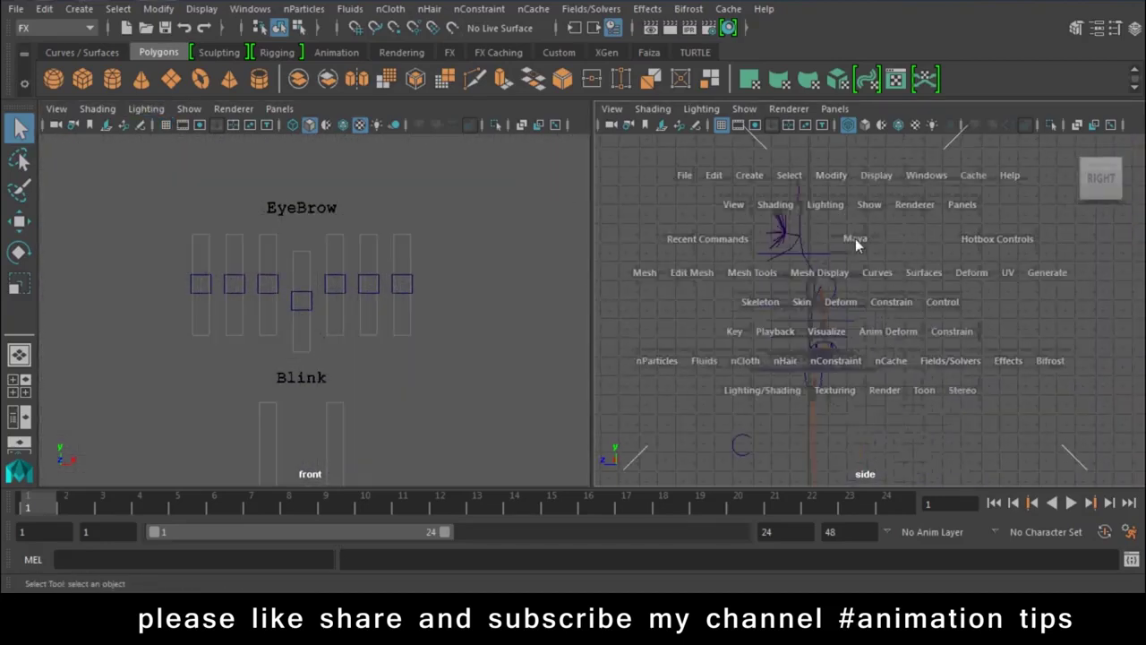
pyautogui.moveTo(855, 238); pyautogui.dragTo(851, 262)
pyautogui.scroll(-3, 851, 262)
pyautogui.scroll(-3, 873, 332)
pyautogui.scroll(-3, 901, 259)
pyautogui.moveTo(708, 248)
pyautogui.keyDown('alt'); pyautogui.mouseDown()
pyautogui.moveTo(872, 341)
pyautogui.moveTo(950, 340)
pyautogui.mouseUp(); pyautogui.keyUp('alt')
pyautogui.scroll(3, 889, 376)
pyautogui.scroll(3, 791, 262)
pyautogui.scroll(3, 863, 255)
pyautogui.scroll(2, 775, 269)
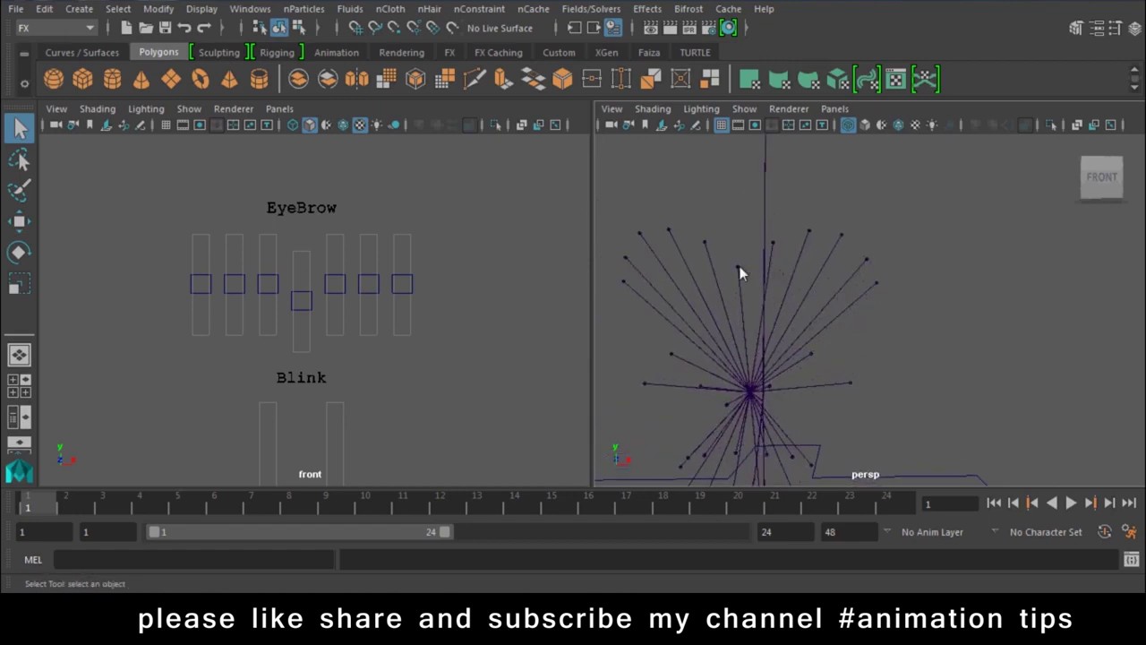
# Select the fan of facial joints and switch to the Move tool
pyautogui.click(739, 266)
pyautogui.press('e')
pyautogui.scroll(-3, 740, 266)
pyautogui.moveTo(746, 271)
pyautogui.keyDown('alt'); pyautogui.mouseDown()
pyautogui.moveTo(899, 332)
pyautogui.moveTo(869, 332)
pyautogui.moveTo(826, 358)
pyautogui.moveTo(848, 324)
pyautogui.mouseUp(); pyautogui.keyUp('alt')
pyautogui.press('w')
pyautogui.moveTo(1101, 176)
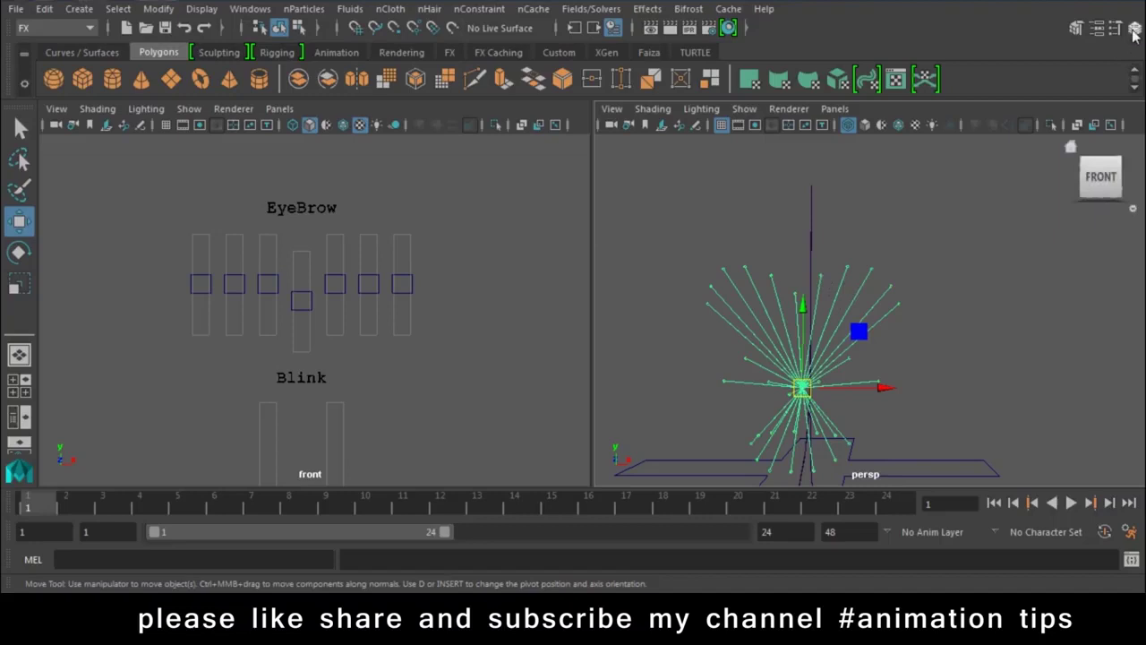
# Reopen the layer panel and make layer1.chr visible in template (T) display
pyautogui.click(1133, 31)
pyautogui.click(748, 430)
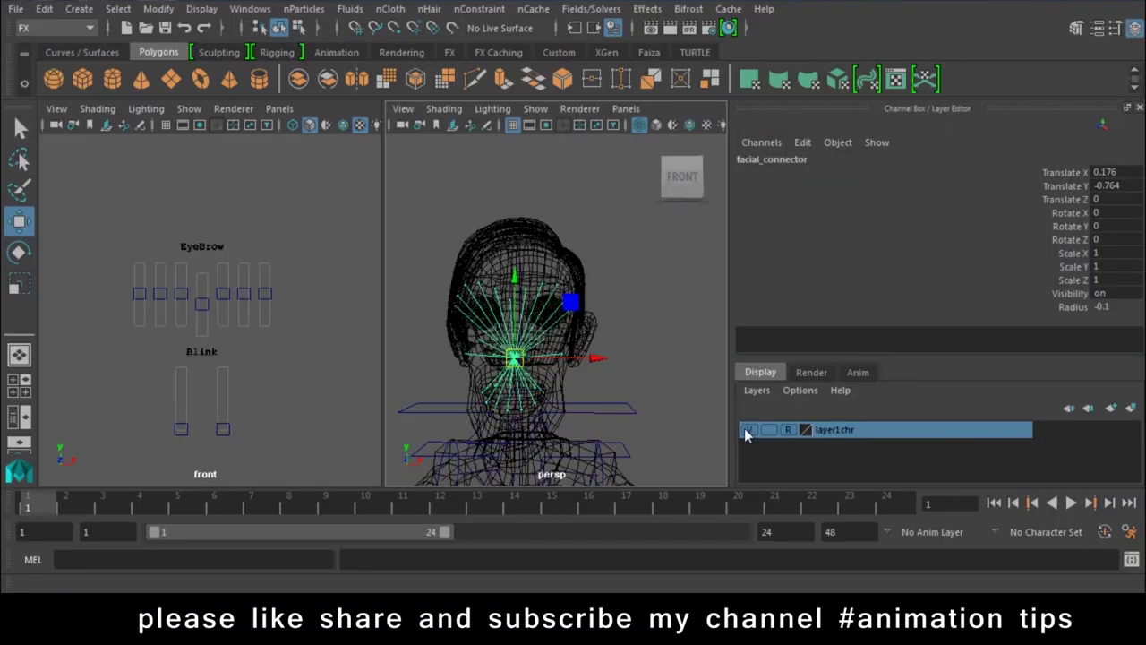
pyautogui.click(572, 320)
pyautogui.click(788, 430)
pyautogui.click(788, 430)
# Centre the head in the perspective view and select the facial_connector joints
pyautogui.keyDown('alt'); pyautogui.moveTo(539, 322); pyautogui.dragTo(620, 322, button='middle'); pyautogui.keyUp('alt')
pyautogui.scroll(3, 619, 327)
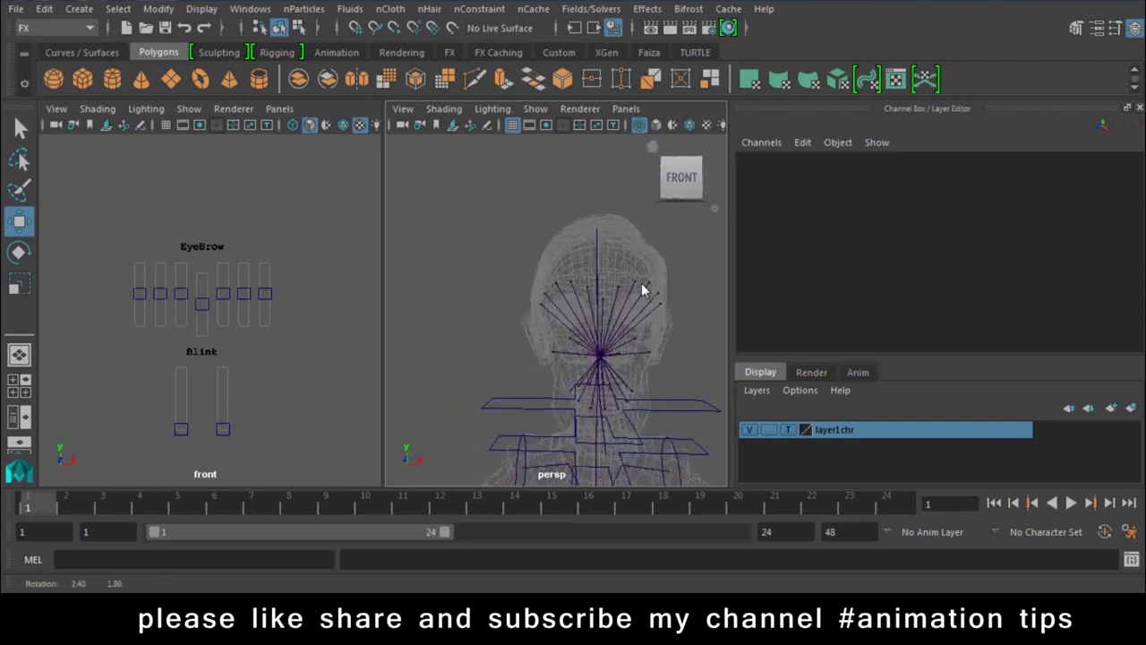
pyautogui.keyDown('alt'); pyautogui.moveTo(224, 318); pyautogui.dragTo(252, 362, button='middle'); pyautogui.keyUp('alt')
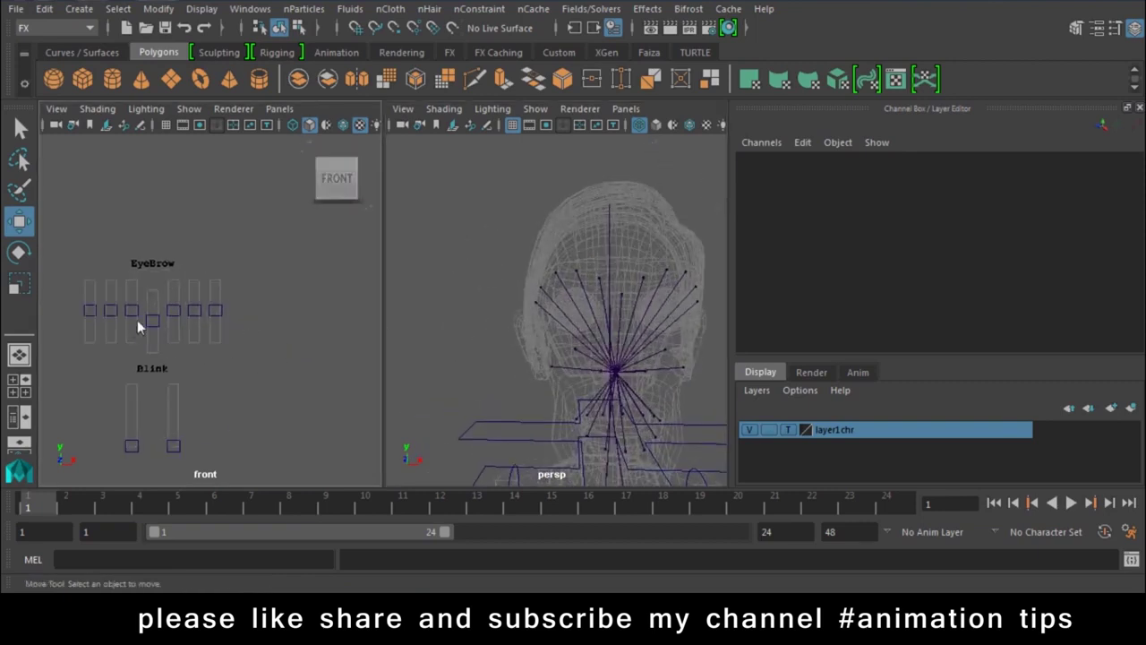
pyautogui.scroll(2, 688, 311)
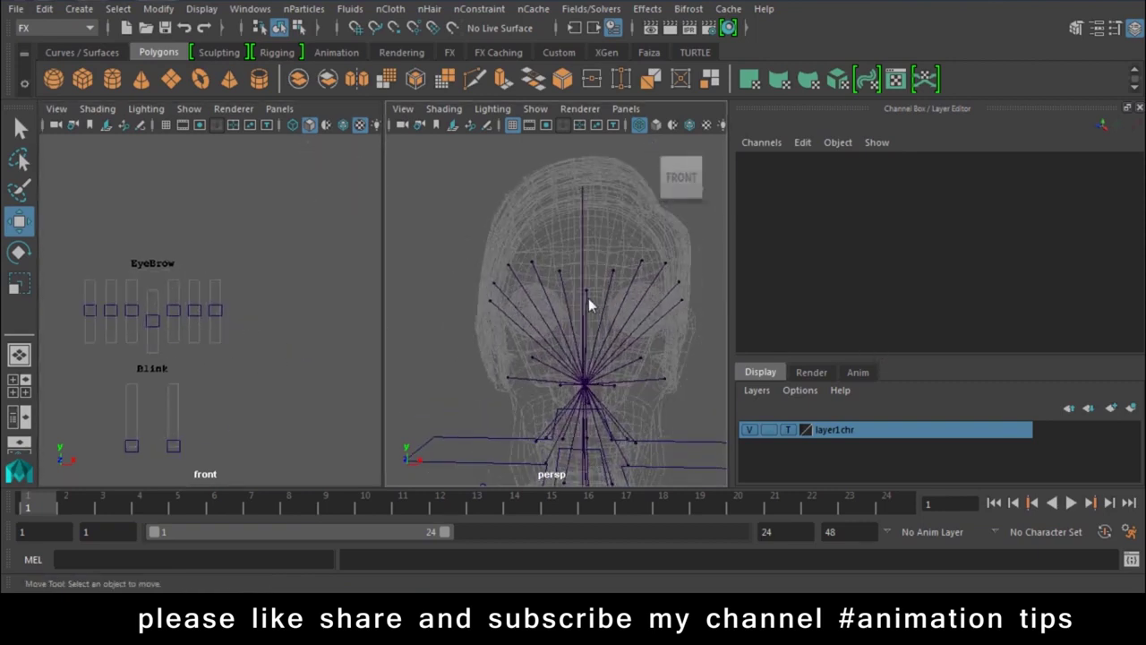
pyautogui.click(684, 299)
pyautogui.moveTo(685, 318)
pyautogui.keyDown('alt'); pyautogui.mouseDown()
pyautogui.moveTo(644, 315)
pyautogui.moveTo(689, 300)
pyautogui.mouseUp(); pyautogui.keyUp('alt')
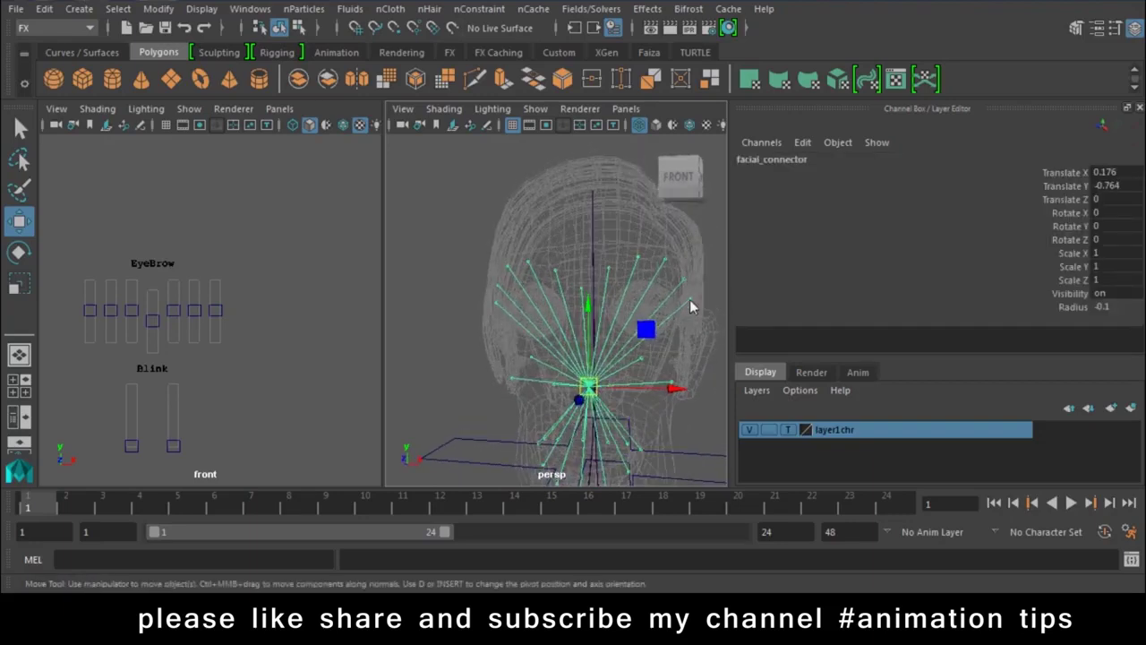
# Select the L_eyebrow3 joint and nudge it slightly as a test
pyautogui.click(689, 281)
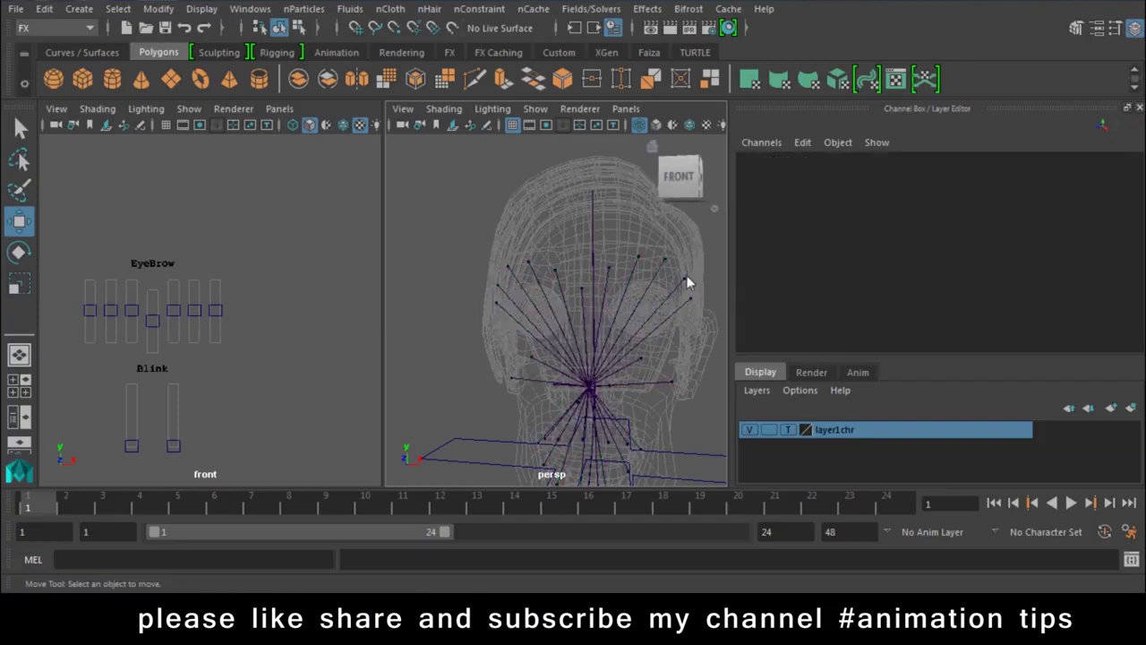
pyautogui.click(696, 294)
pyautogui.click(667, 262)
pyautogui.click(667, 262)
pyautogui.moveTo(671, 263); pyautogui.dragTo(678, 277)
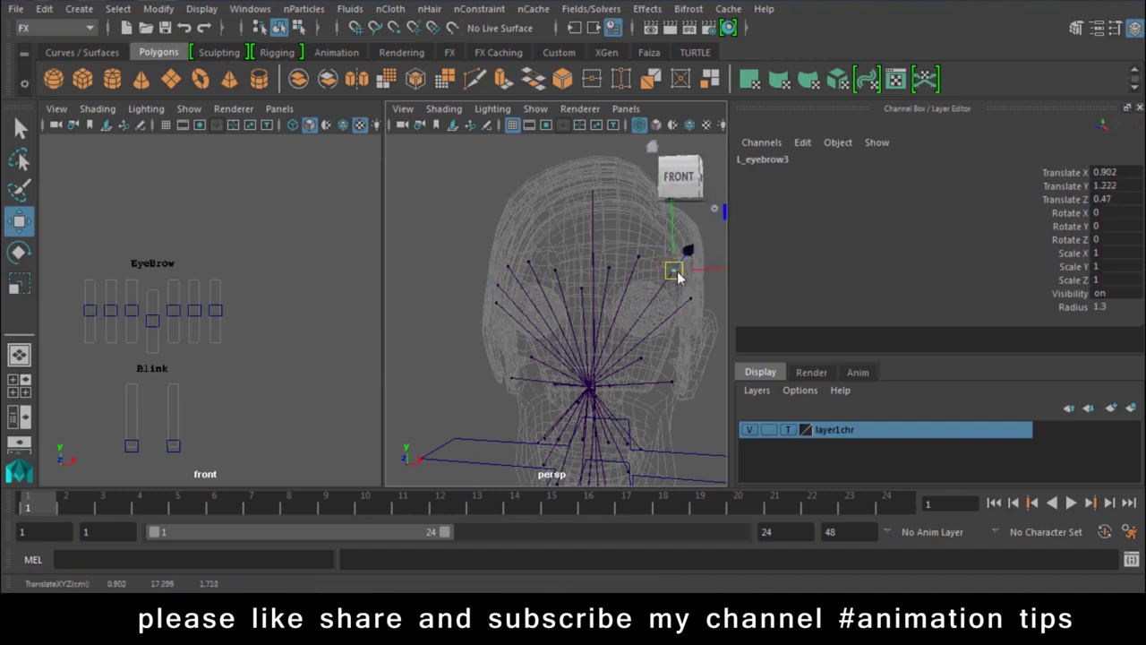
# Select R_eyebrow4 from a near-front view, then undo the test joint moves
pyautogui.keyDown('alt'); pyautogui.moveTo(515, 320); pyautogui.dragTo(532, 313); pyautogui.keyUp('alt')
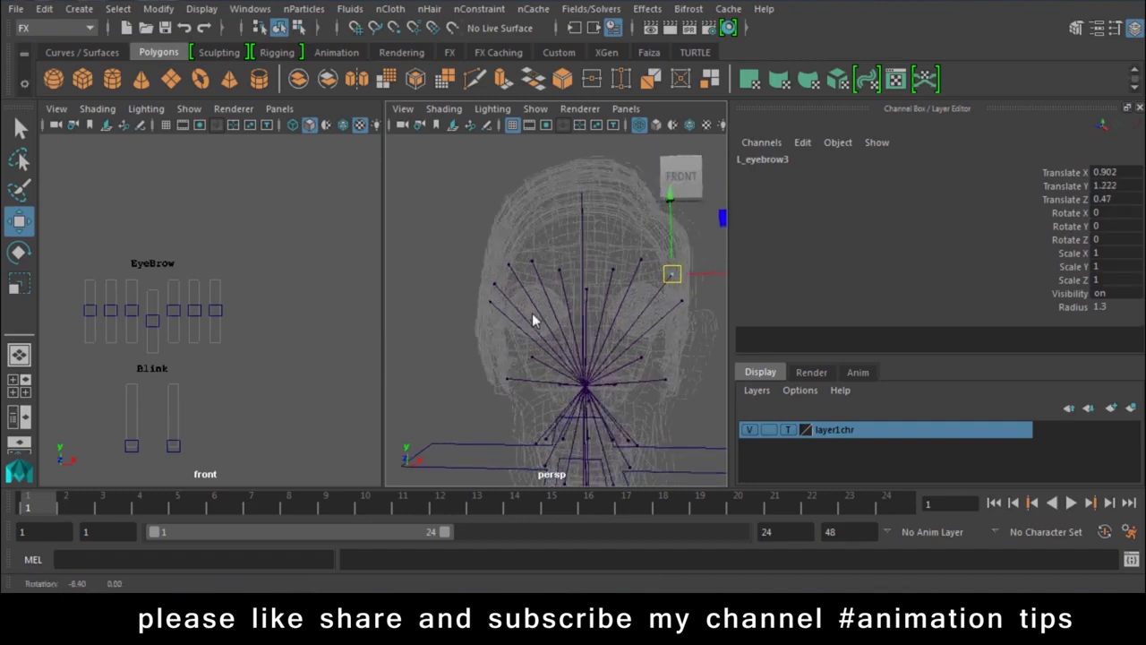
pyautogui.click(497, 283)
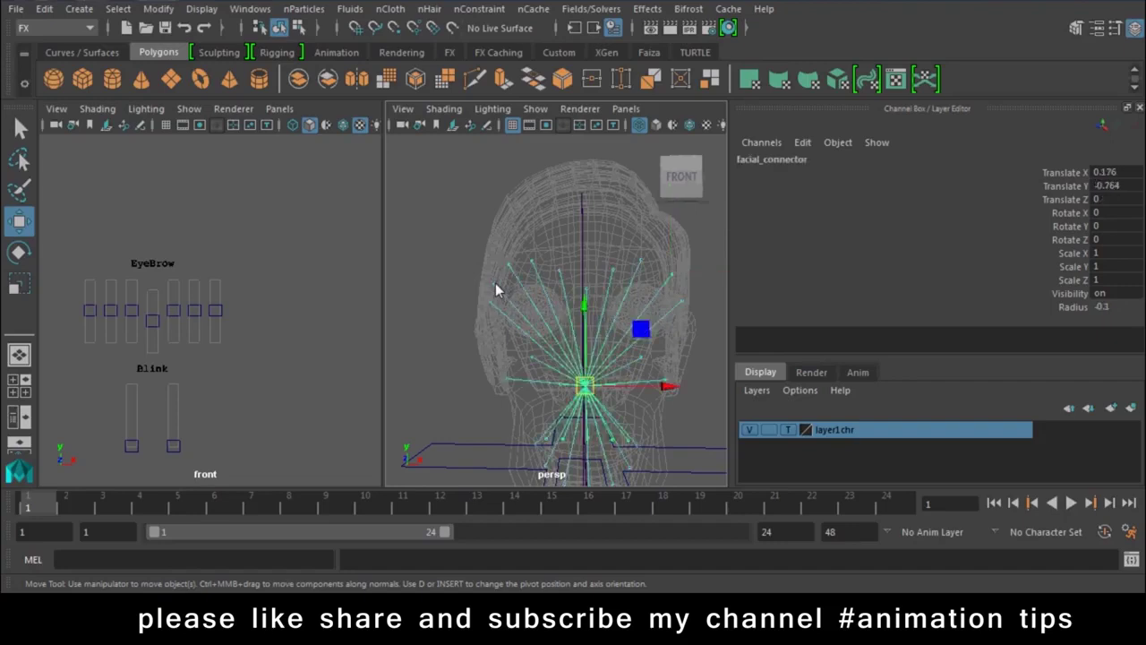
pyautogui.click(506, 260)
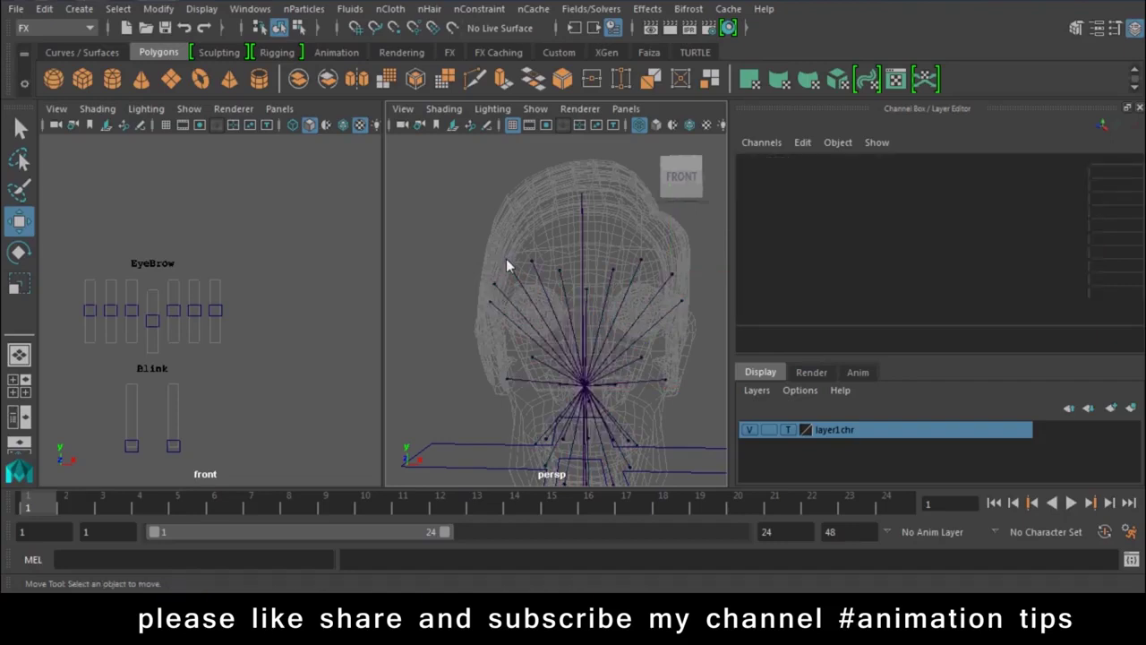
pyautogui.click(494, 282)
pyautogui.click(494, 284)
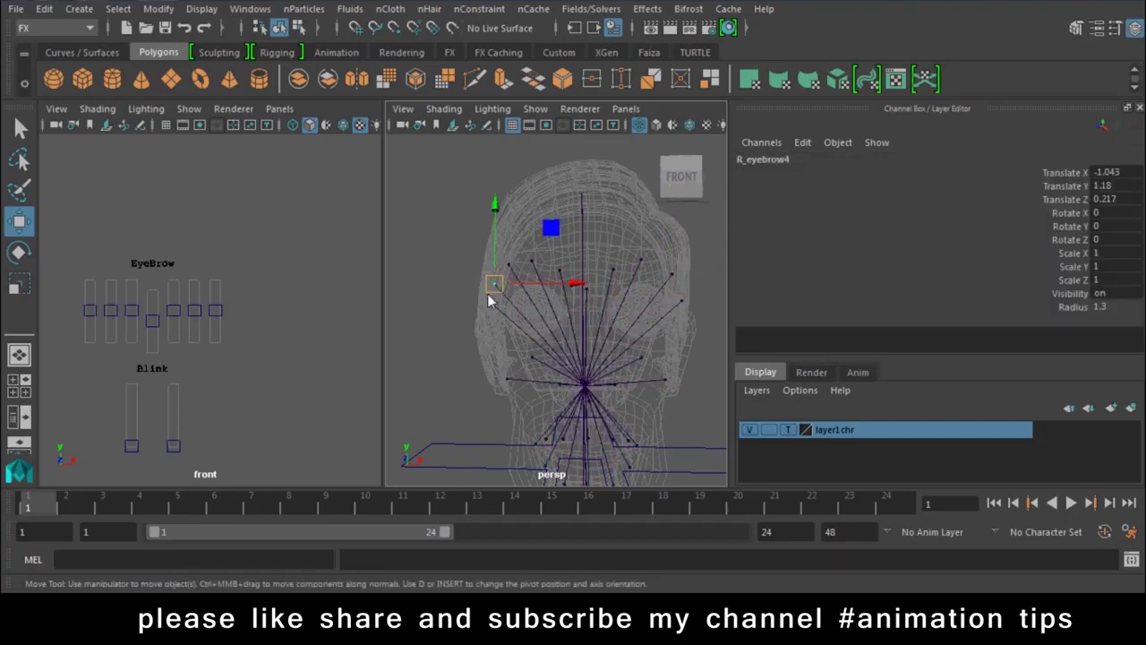
pyautogui.hotkey('ctrl', 'z')
pyautogui.hotkey('ctrl', 'z')
pyautogui.hotkey('ctrl', 'z')
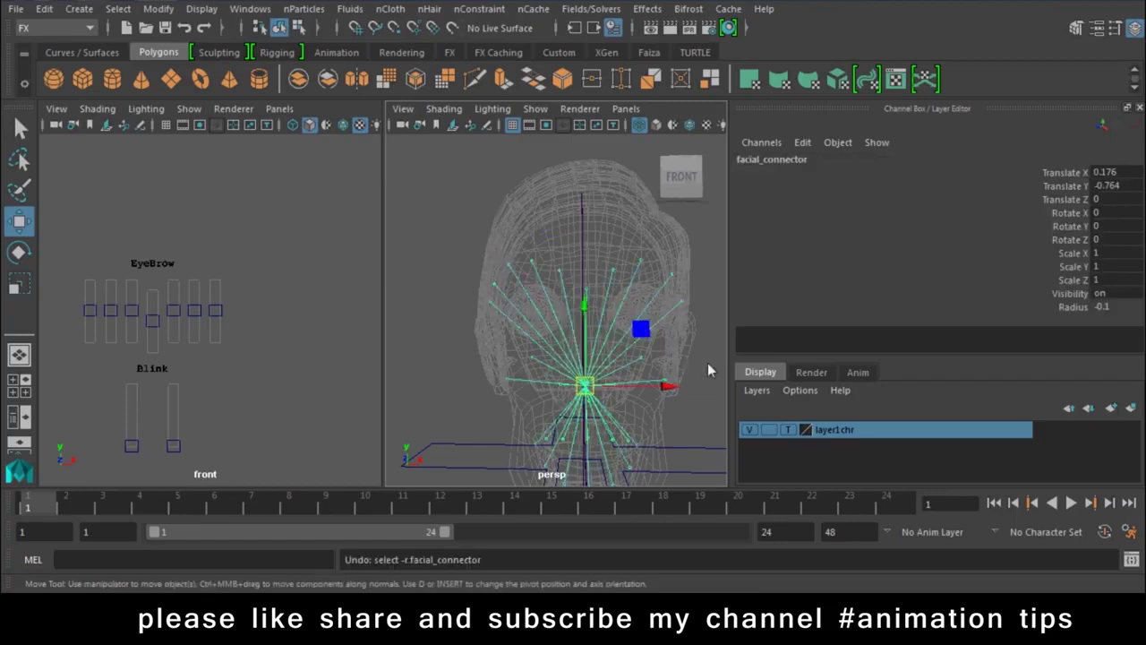
pyautogui.hotkey('ctrl', 'z')
pyautogui.hotkey('ctrl', 'z')
pyautogui.hotkey('ctrl', 'z')
pyautogui.hotkey('ctrl', 'z')
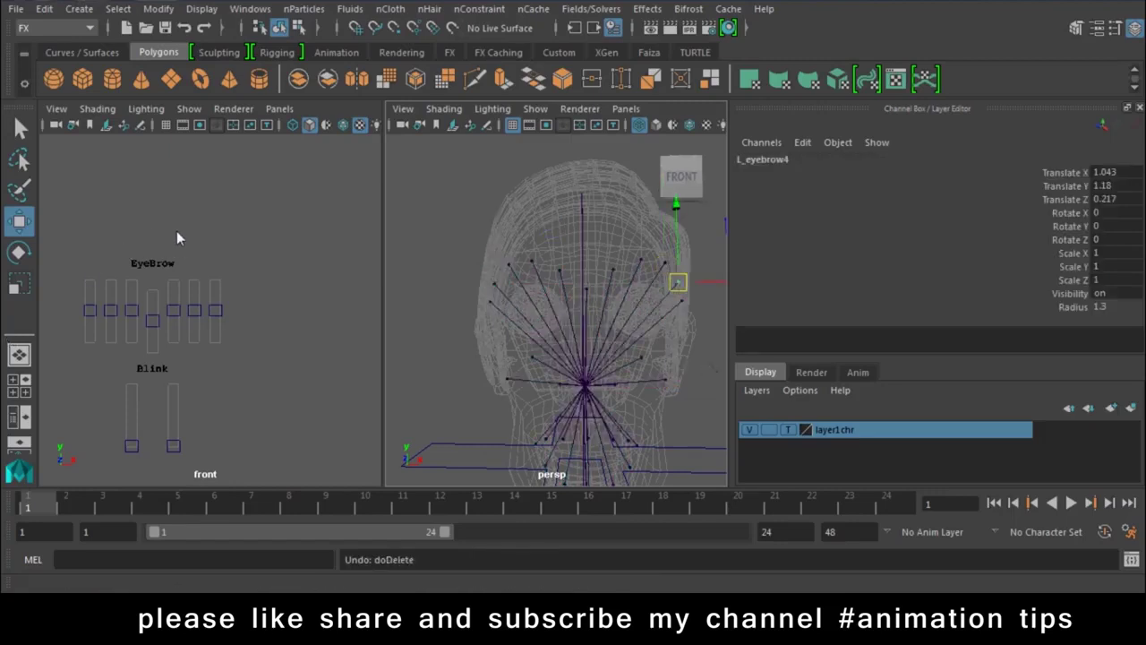
# Duplicate EyeBrow_L3_Slider_Base_Grp twice, placing one copy at each end of the EyeBrow row
pyautogui.moveTo(233, 271); pyautogui.dragTo(209, 361)
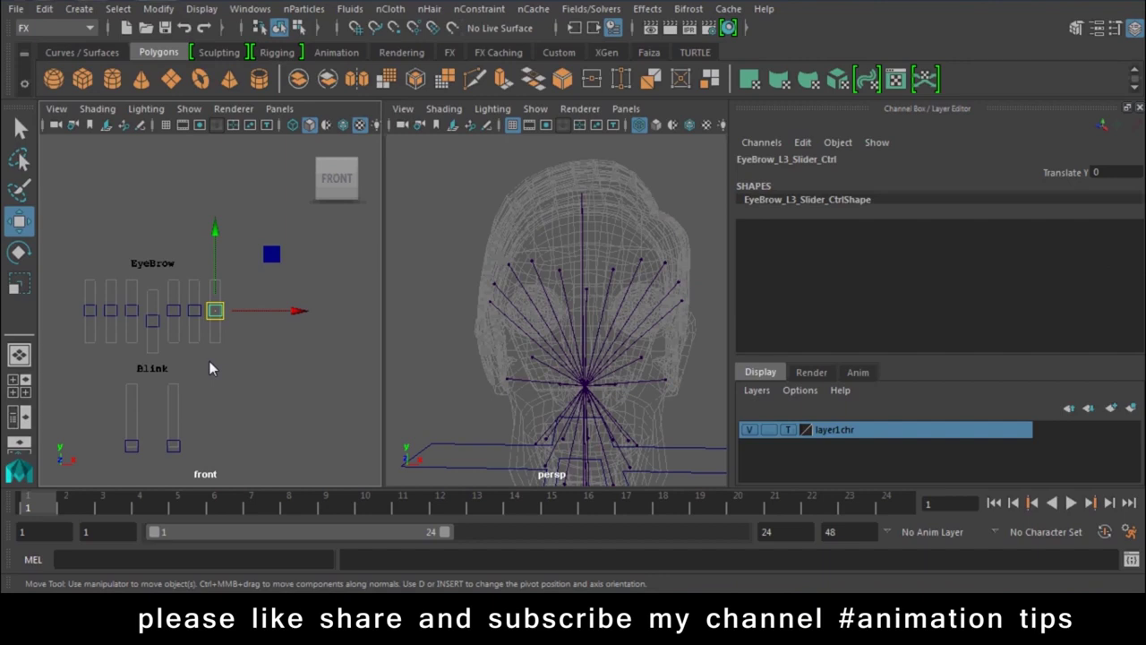
pyautogui.press('Up')
pyautogui.press('Up')
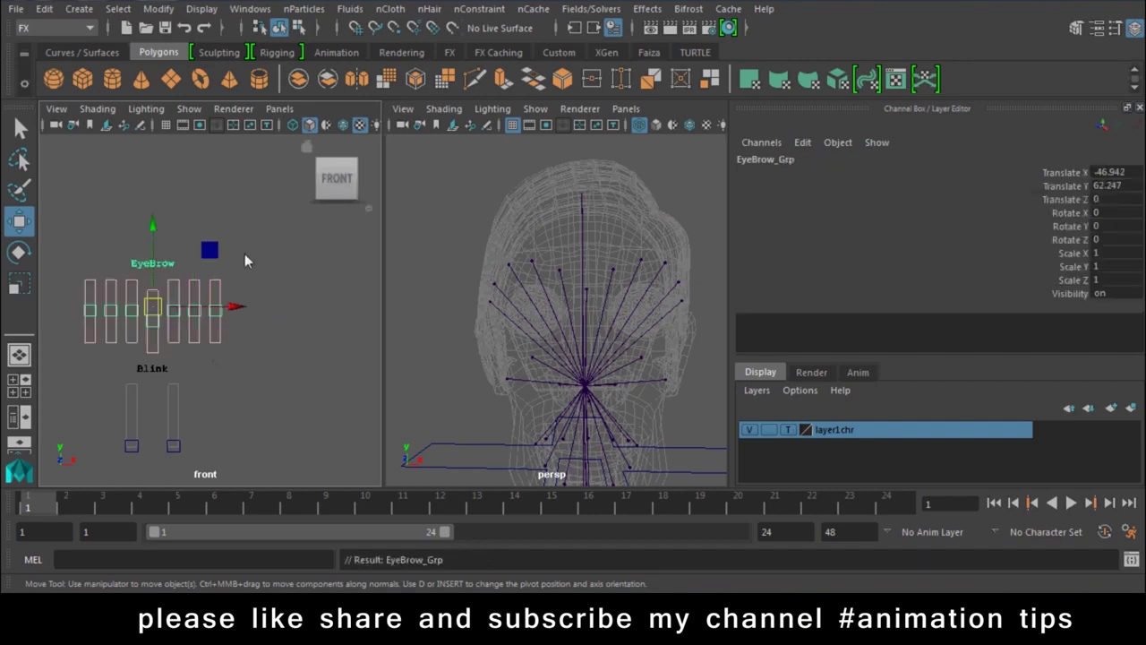
pyautogui.press('Down')
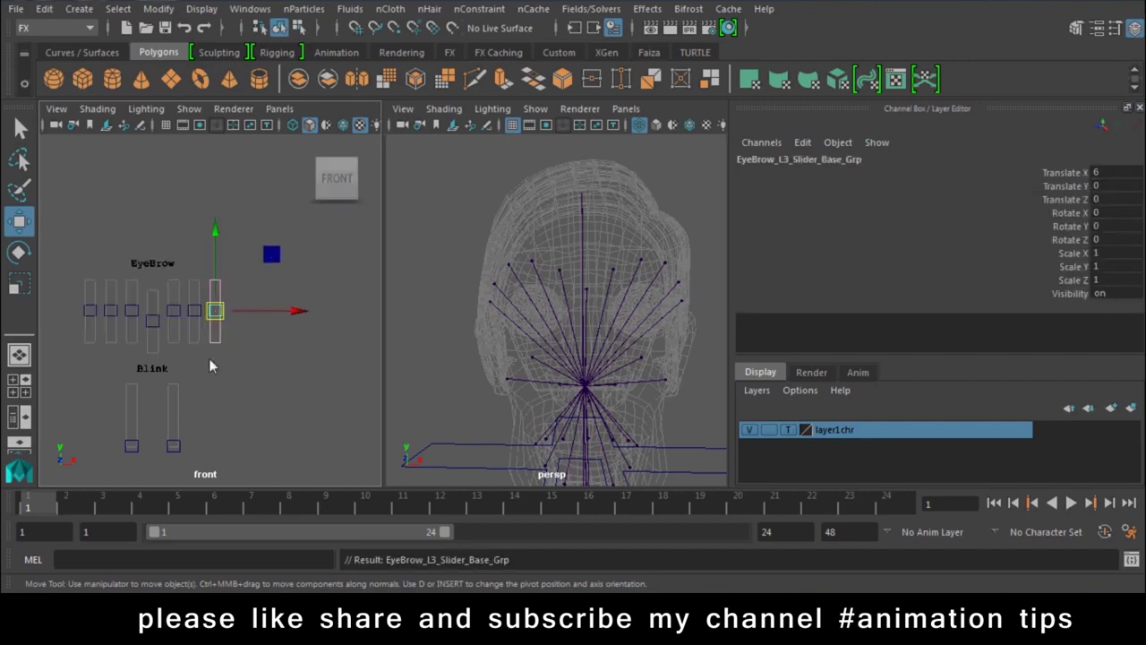
pyautogui.hotkey('ctrl', 'd')
pyautogui.moveTo(297, 312); pyautogui.dragTo(318, 317)
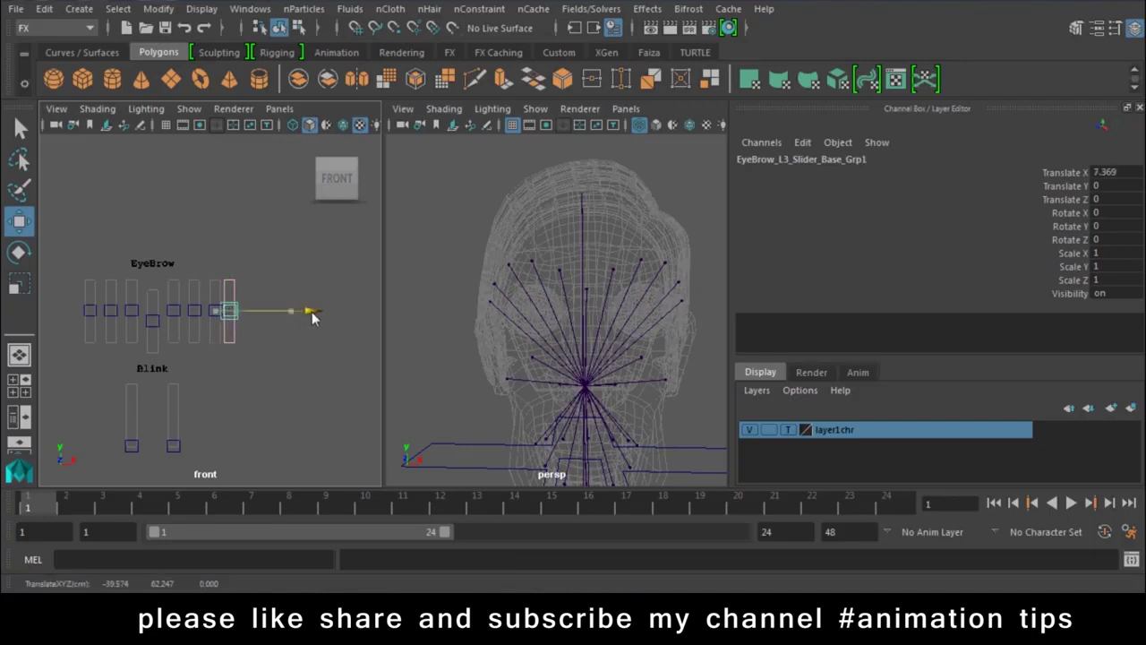
pyautogui.hotkey('ctrl', 'd')
pyautogui.moveTo(317, 317); pyautogui.dragTo(154, 320)
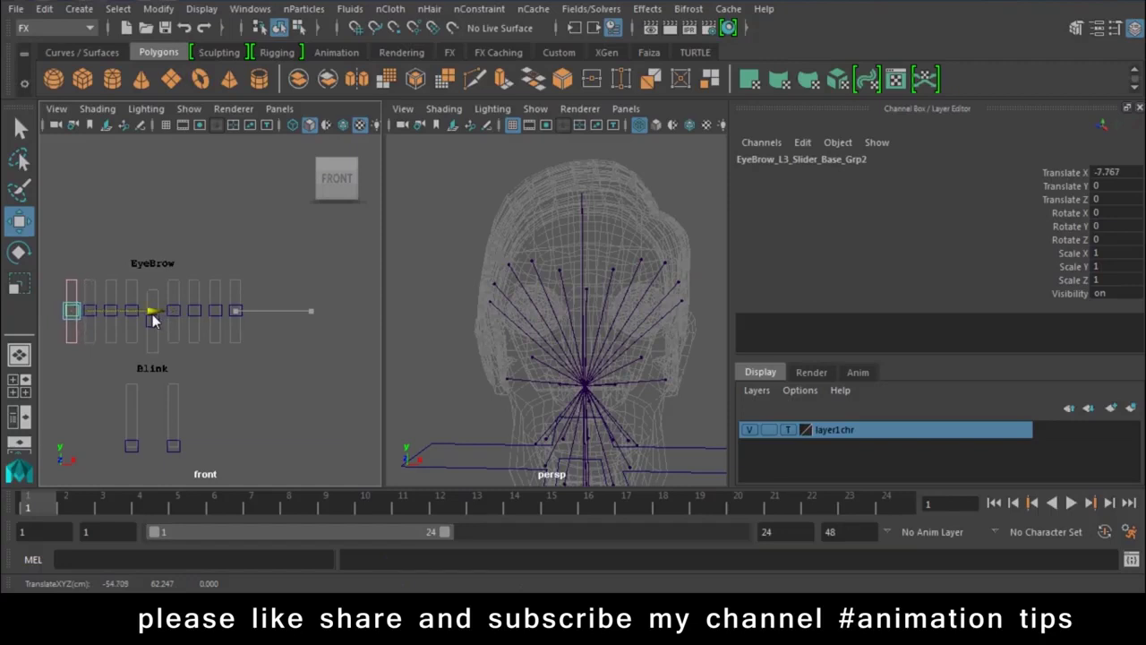
pyautogui.click(264, 365)
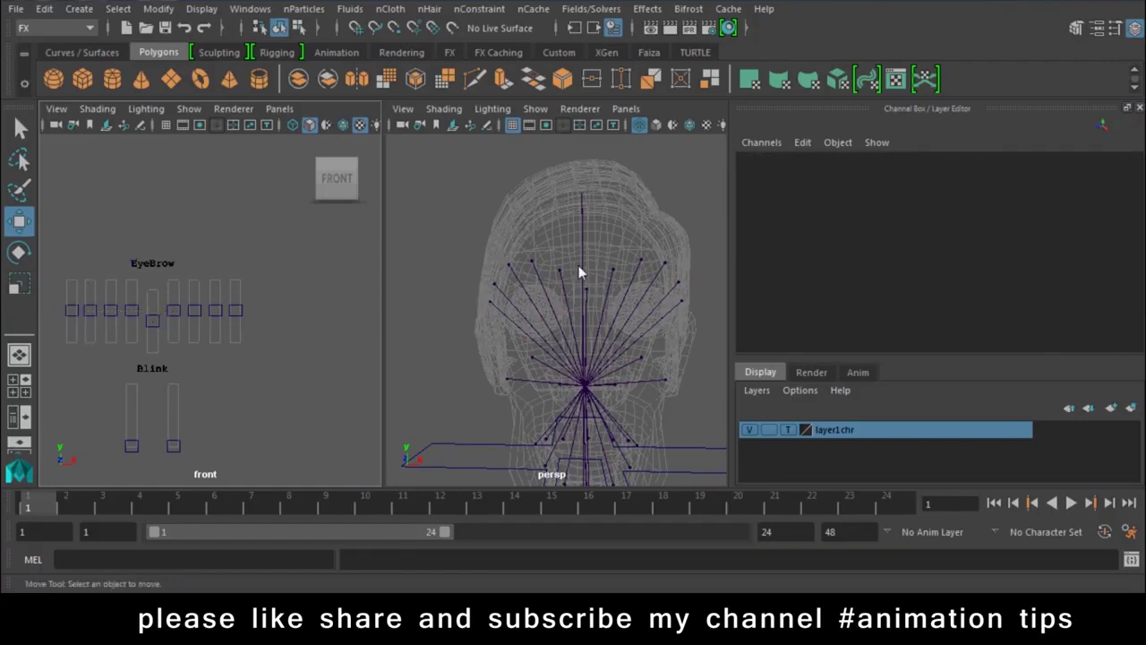
# Select EyeBrow_L1_Slider_Ctrl, then add the L_eyebrow1 joint to the selection
pyautogui.click(614, 275)
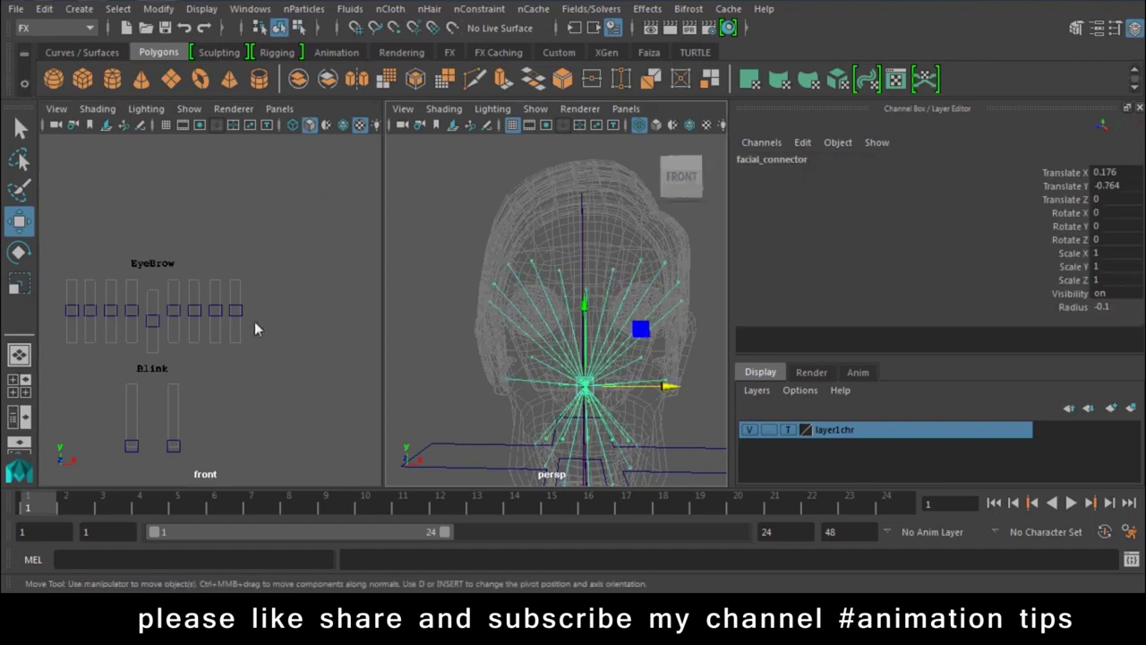
pyautogui.click(223, 360)
pyautogui.click(173, 312)
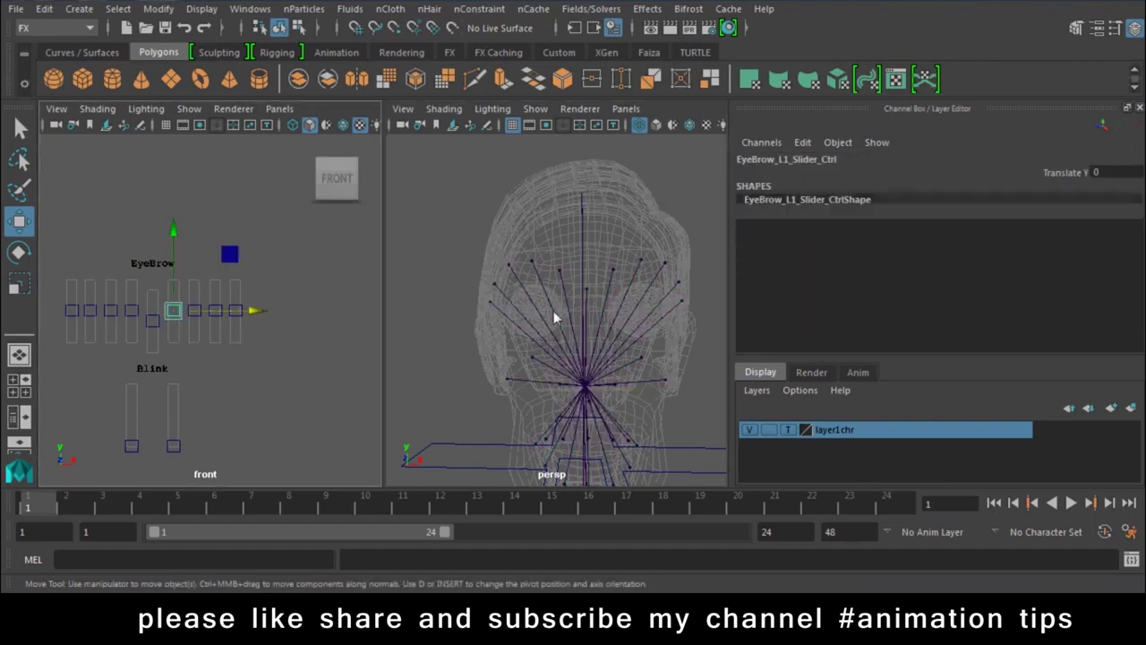
pyautogui.keyDown('shift'); pyautogui.click(613, 278); pyautogui.keyUp('shift')
pyautogui.hotkey('ctrl', 'z')
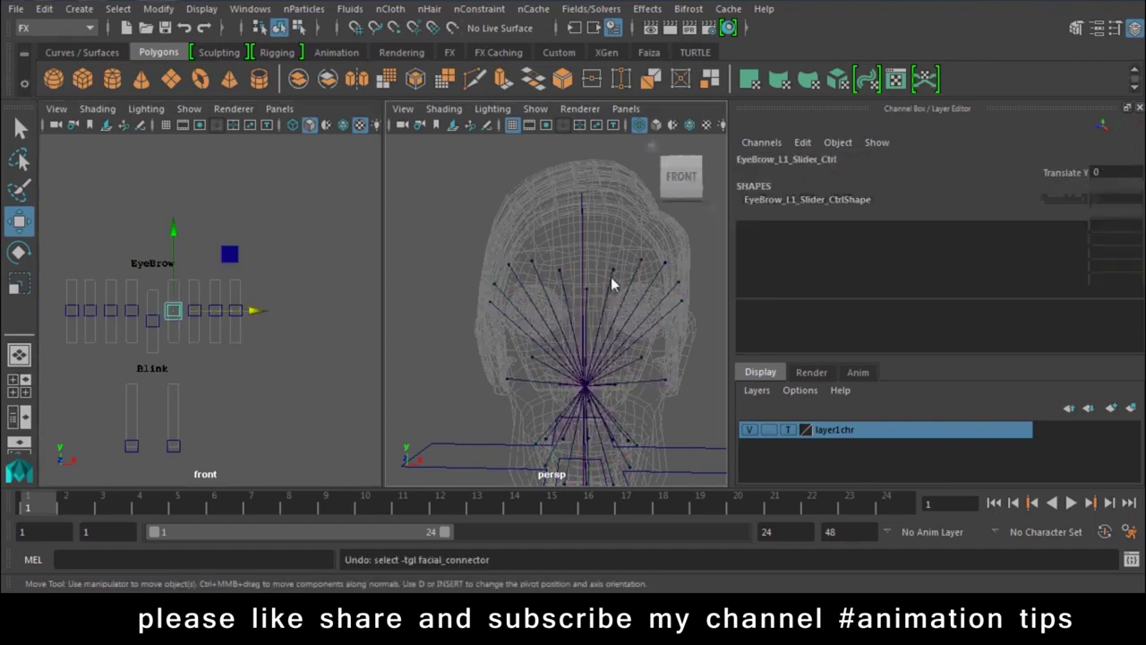
pyautogui.click(614, 269)
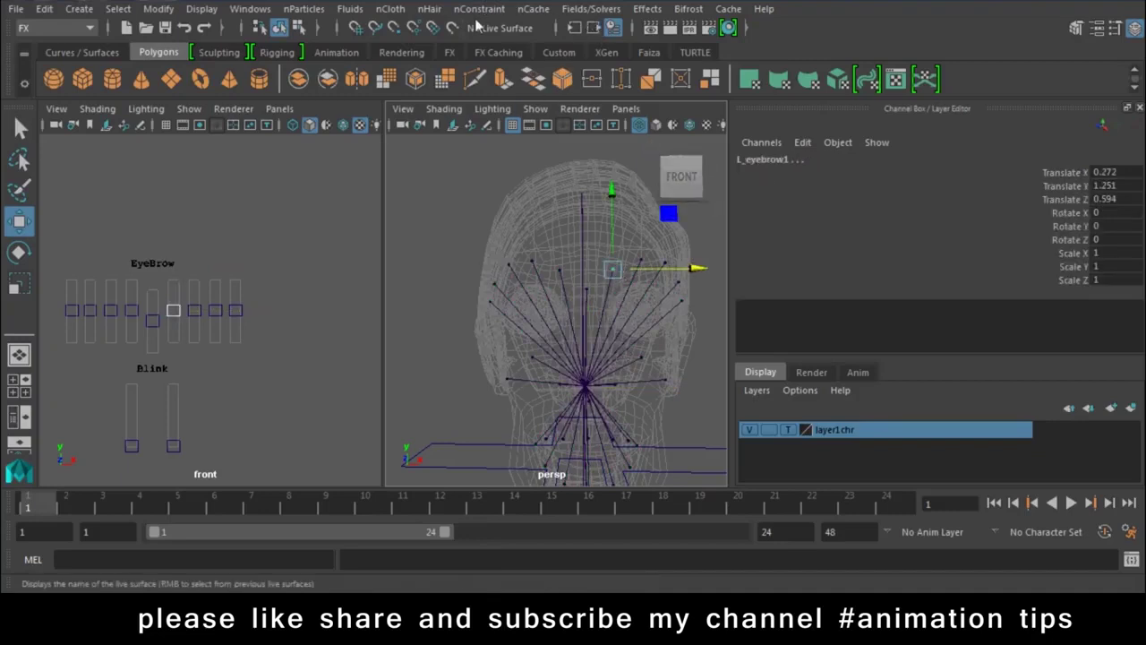
# Switch to the Rigging menu set and point-constrain L_eyebrow1 to the slider
pyautogui.click(62, 27)
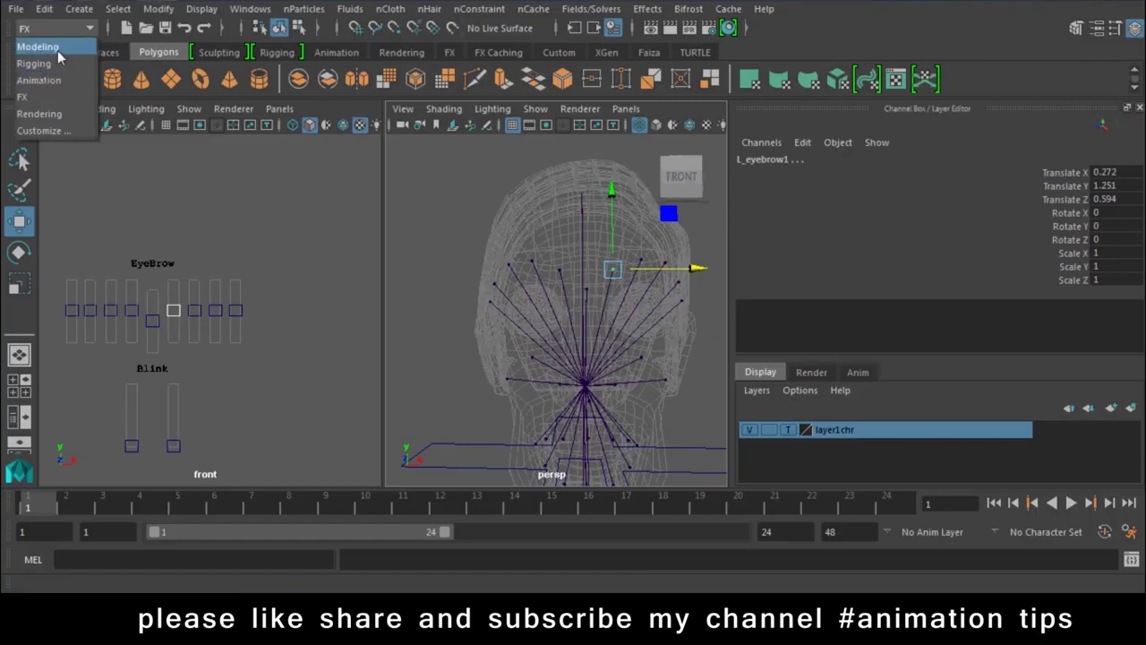
pyautogui.click(55, 64)
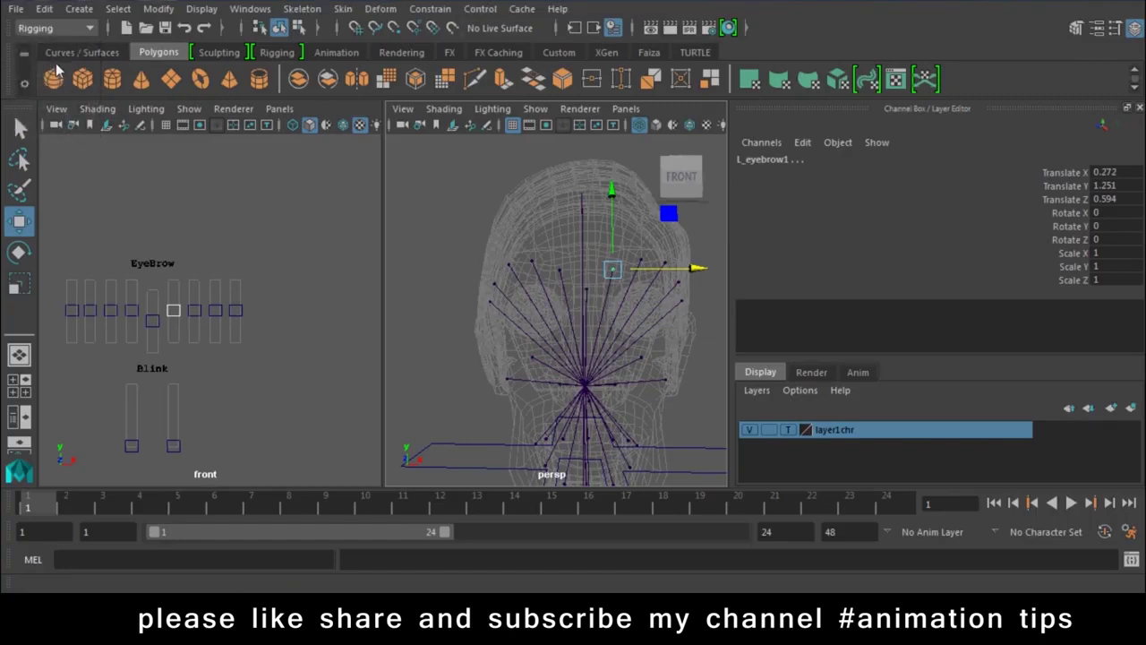
pyautogui.click(425, 11)
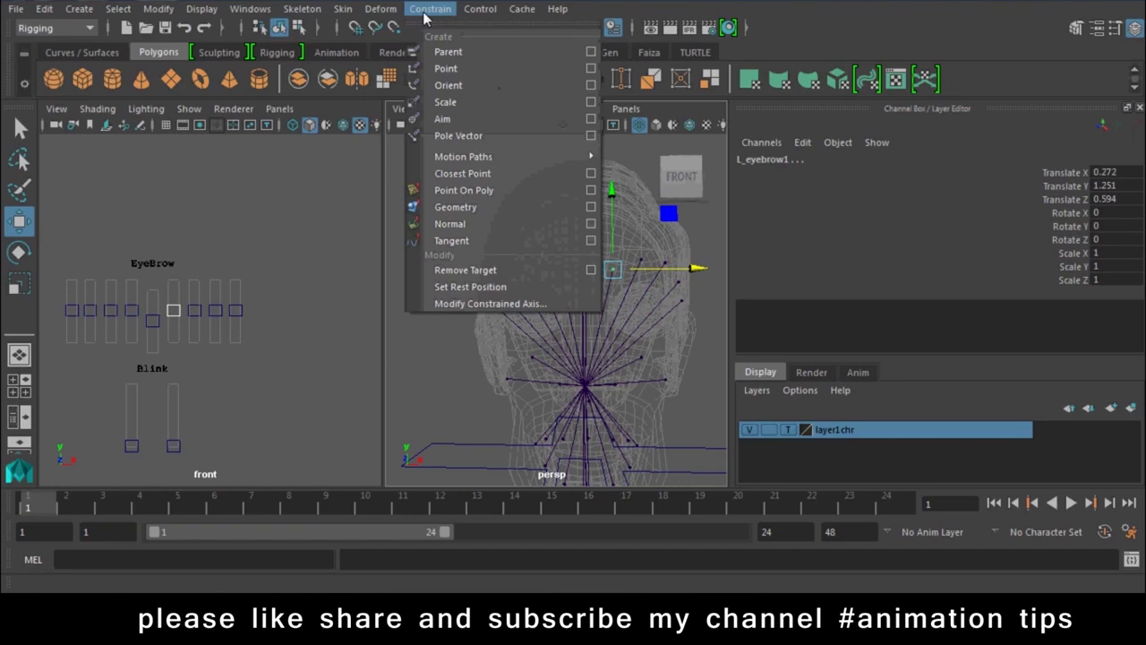
pyautogui.click(552, 70)
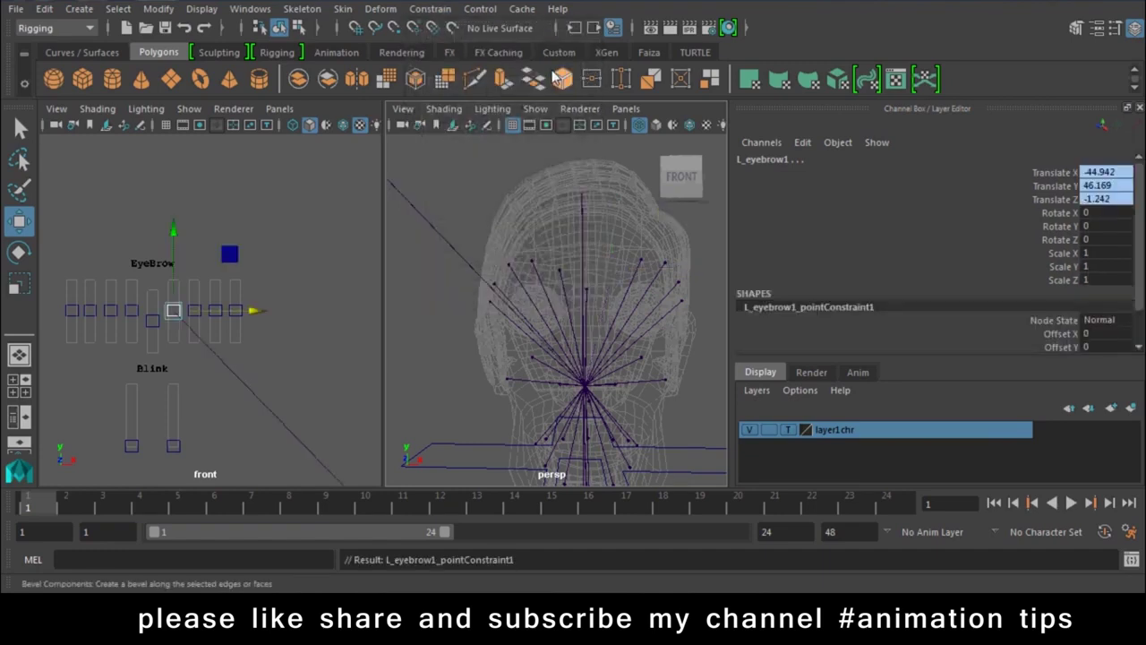
# Redo the point constraint with Maintain offset on, then raise EyeBrow_L1_Slider_Ctrl to Translate Y 0.725
pyautogui.hotkey('ctrl', 'z')
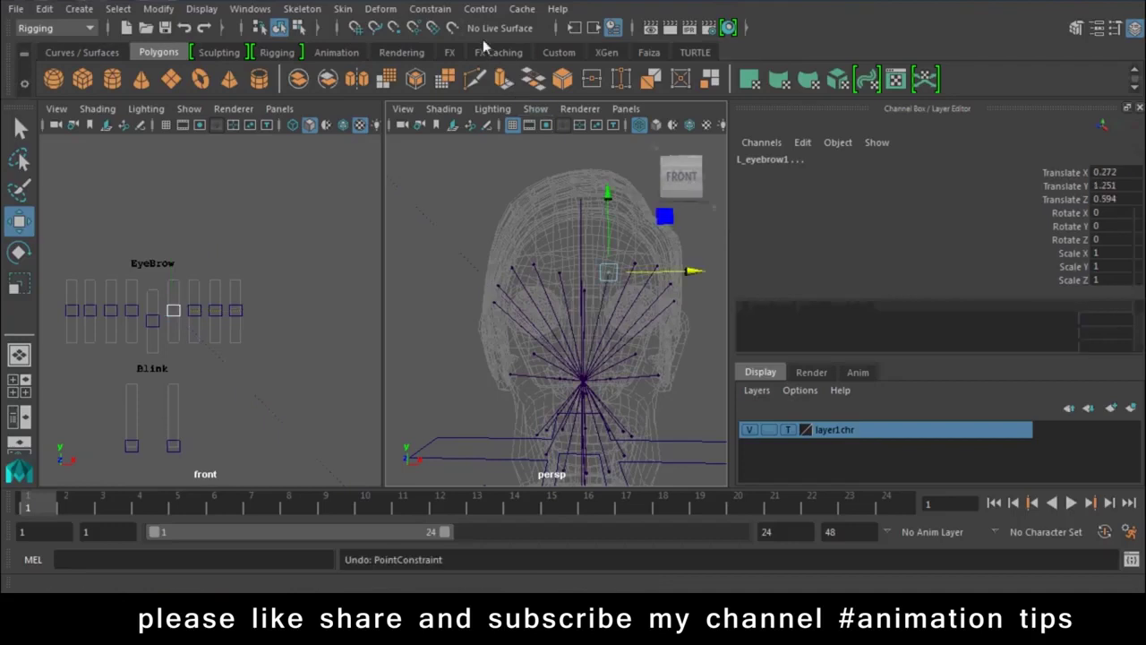
pyautogui.click(432, 9)
pyautogui.click(589, 69)
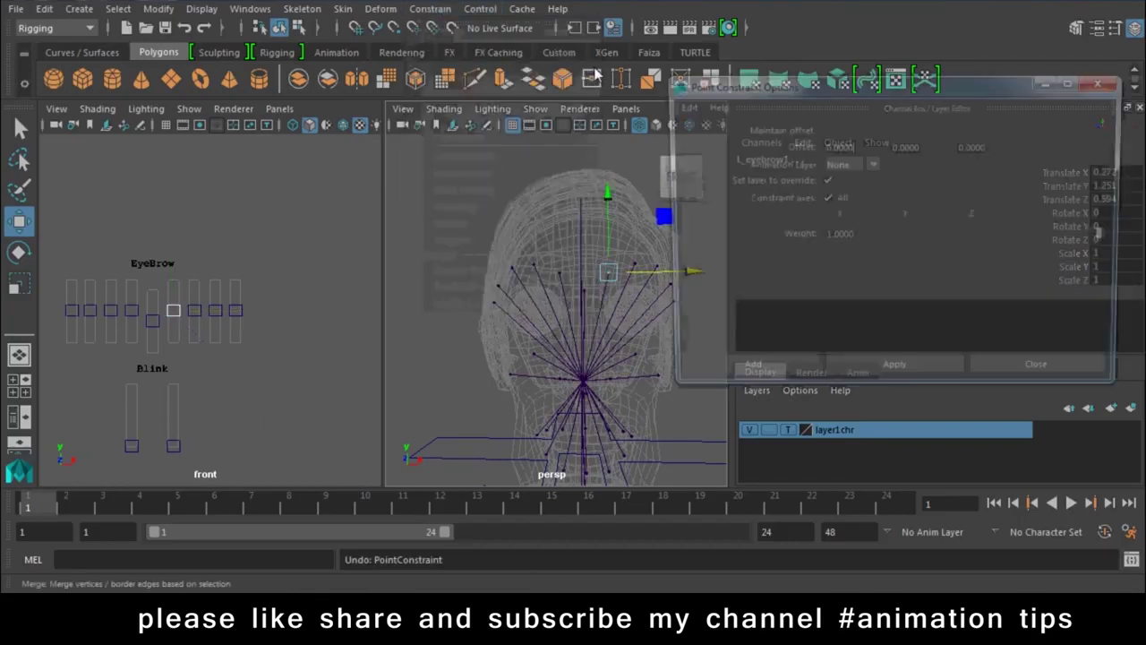
pyautogui.click(825, 129)
pyautogui.click(791, 368)
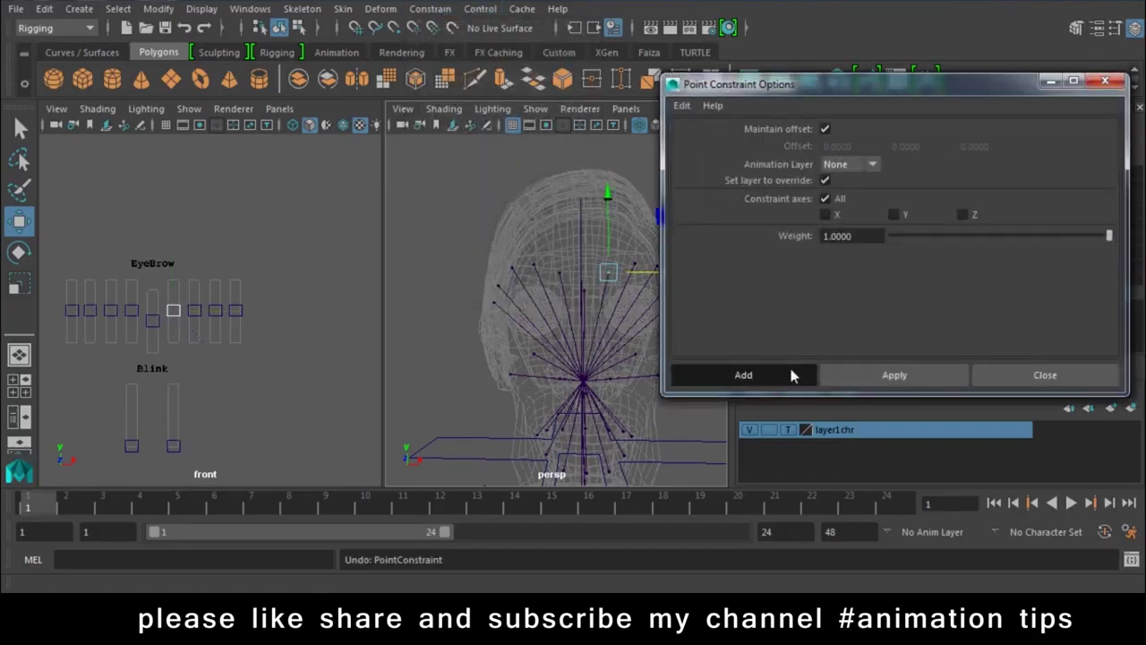
pyautogui.click(175, 311)
pyautogui.moveTo(173, 248)
pyautogui.mouseDown()
pyautogui.moveTo(179, 265)
pyautogui.moveTo(181, 240)
pyautogui.moveTo(186, 265)
pyautogui.moveTo(186, 241)
pyautogui.moveTo(194, 263)
pyautogui.moveTo(198, 248)
pyautogui.mouseUp()
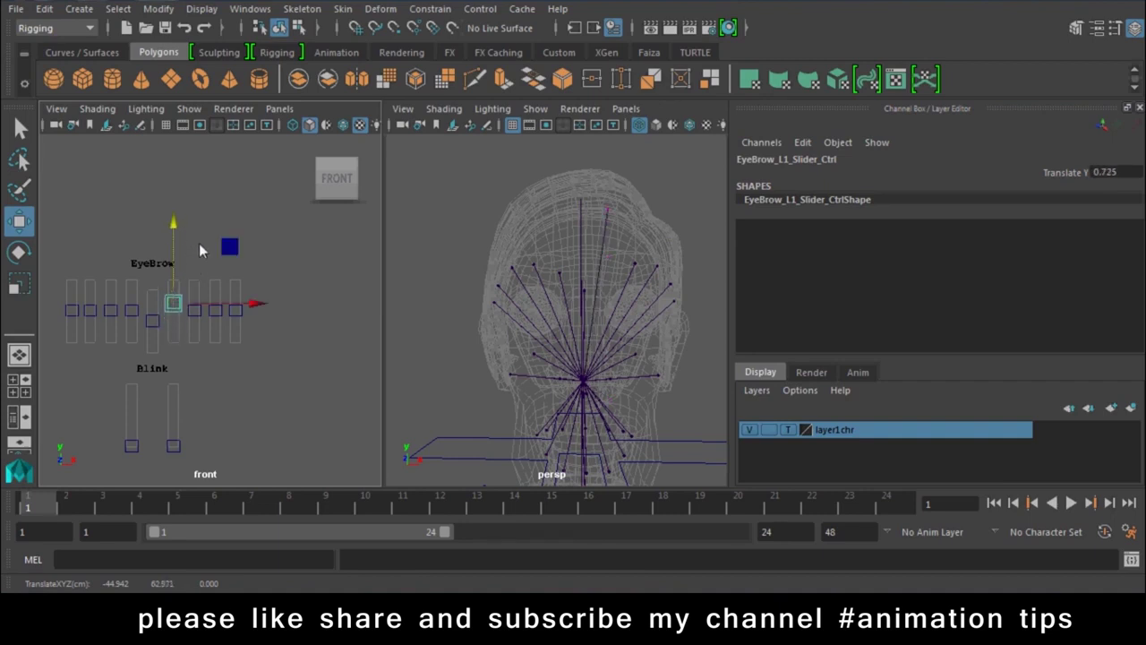
# Raise the first eyebrow slider to its top to test the constraint
pyautogui.hotkey('ctrl', 'z')
pyautogui.scroll(3, 572, 355)
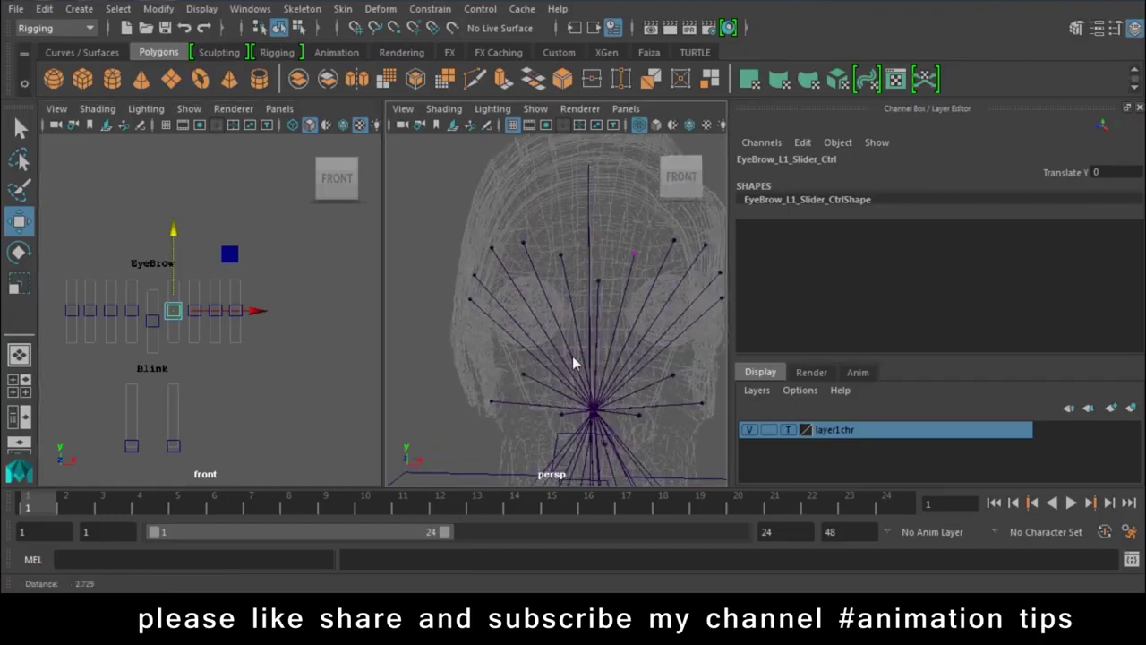
pyautogui.scroll(2, 511, 341)
pyautogui.moveTo(172, 231)
pyautogui.mouseDown()
pyautogui.moveTo(179, 242)
pyautogui.moveTo(189, 206)
pyautogui.mouseUp()
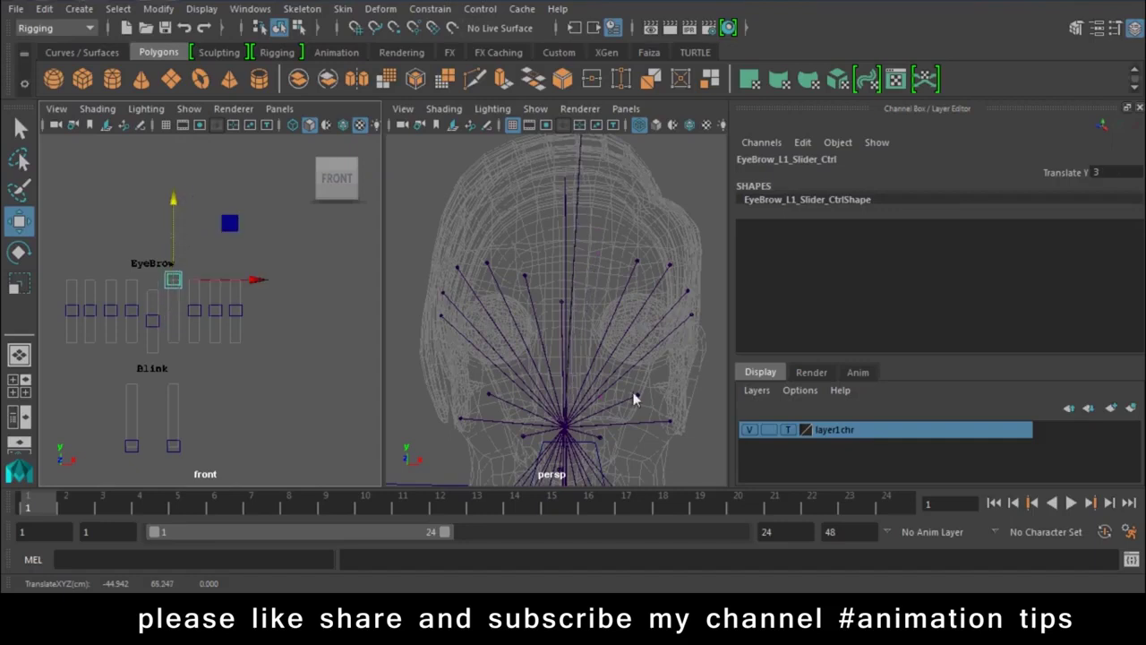
pyautogui.scroll(-3, 501, 268)
pyautogui.scroll(-2, 473, 260)
pyautogui.scroll(3, 553, 296)
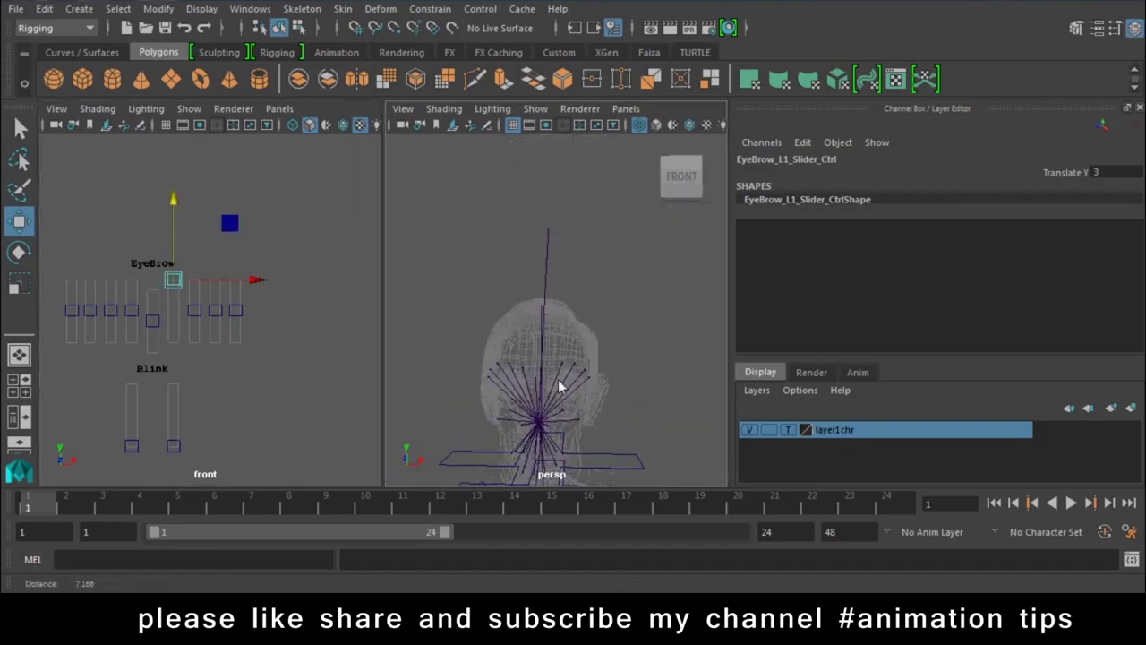
# Select L_eyebrow1 and edit its point constraint weight in the Channel Box
pyautogui.click(545, 204)
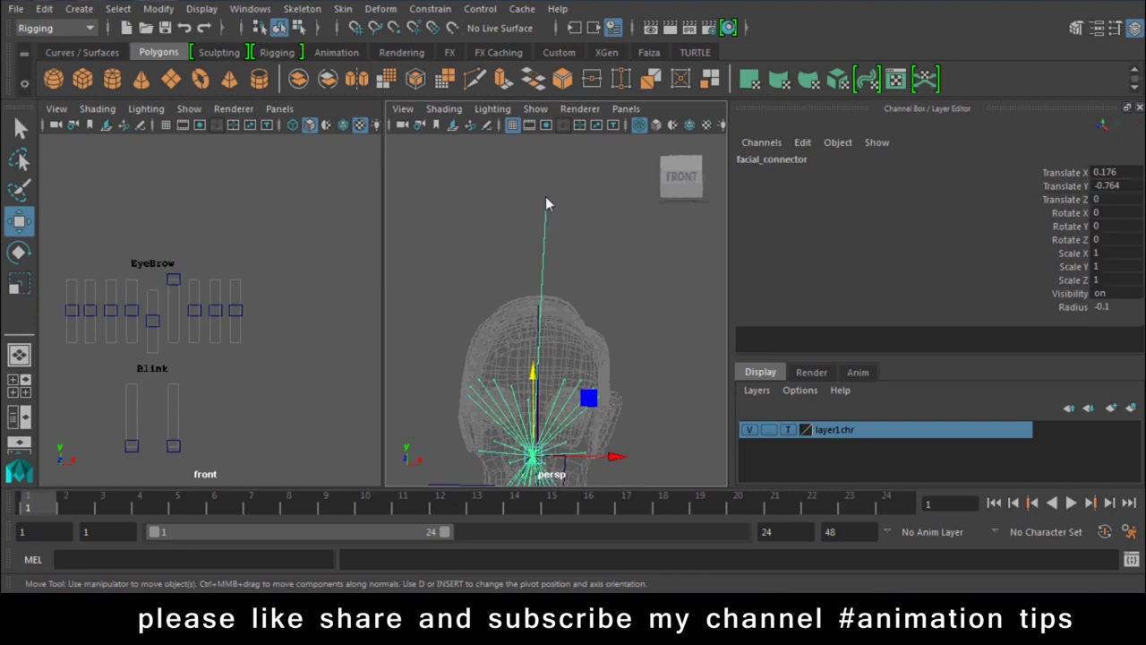
pyautogui.click(549, 208)
pyautogui.click(546, 203)
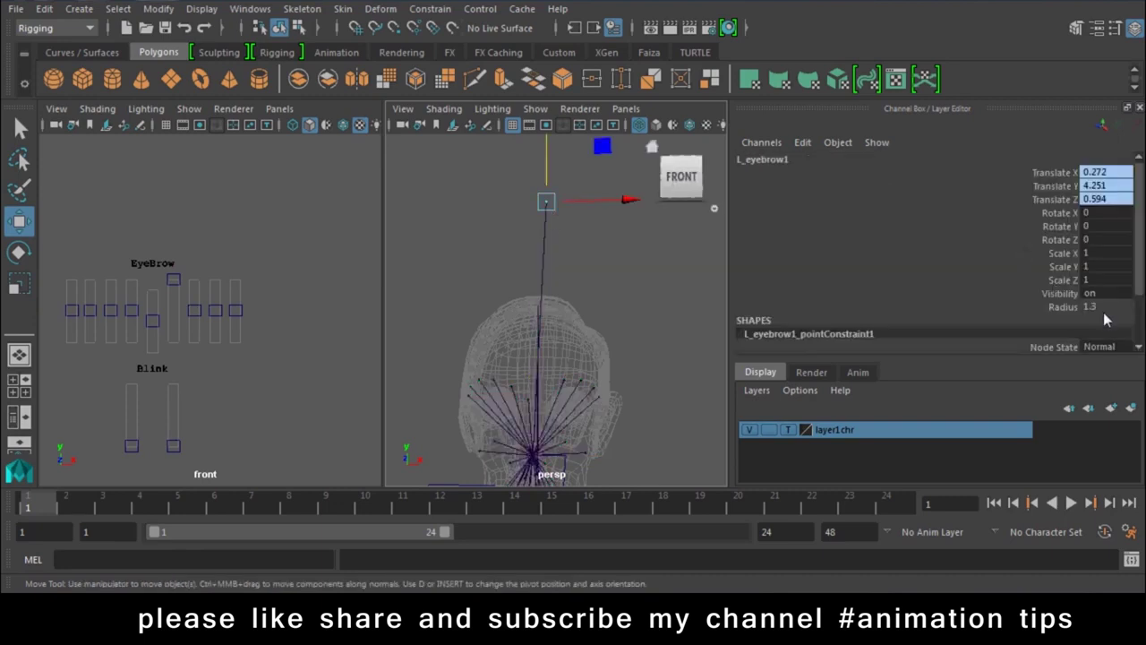
pyautogui.scroll(-3, 1103, 313)
pyautogui.scroll(-2, 1104, 322)
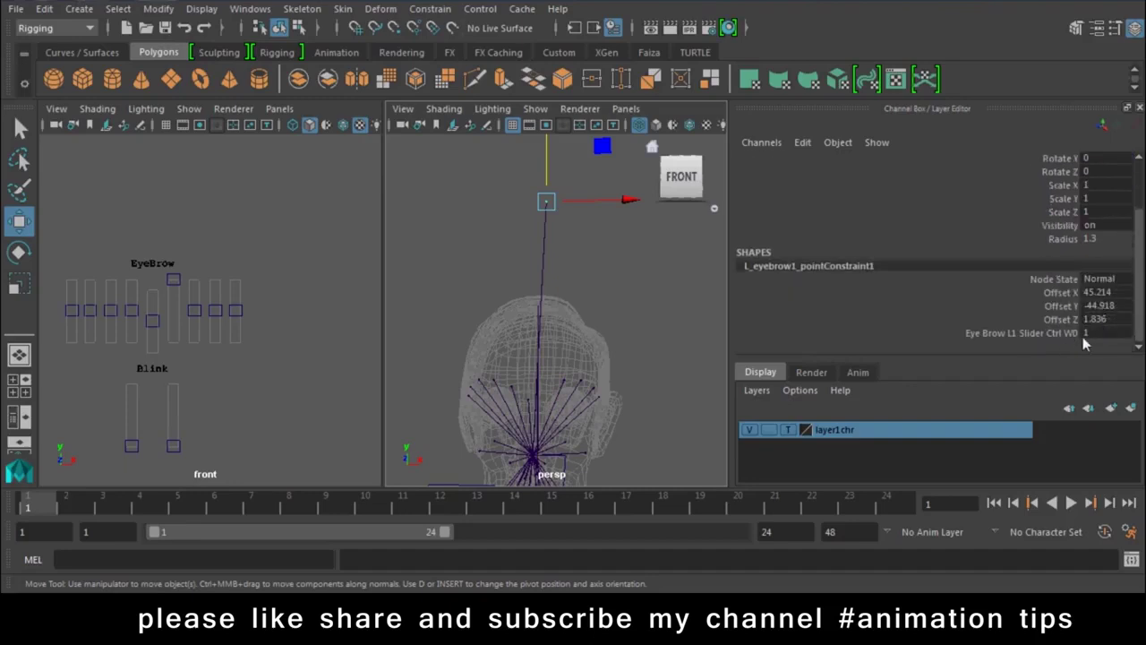
pyautogui.doubleClick(1092, 332)
pyautogui.press('Return')
# Undo back to rest so EyeBrow_L1_Slider_Ctrl returns to Translate Y 0
pyautogui.hotkey('ctrl', 'z')
pyautogui.hotkey('ctrl', 'z')
pyautogui.hotkey('ctrl', 'z')
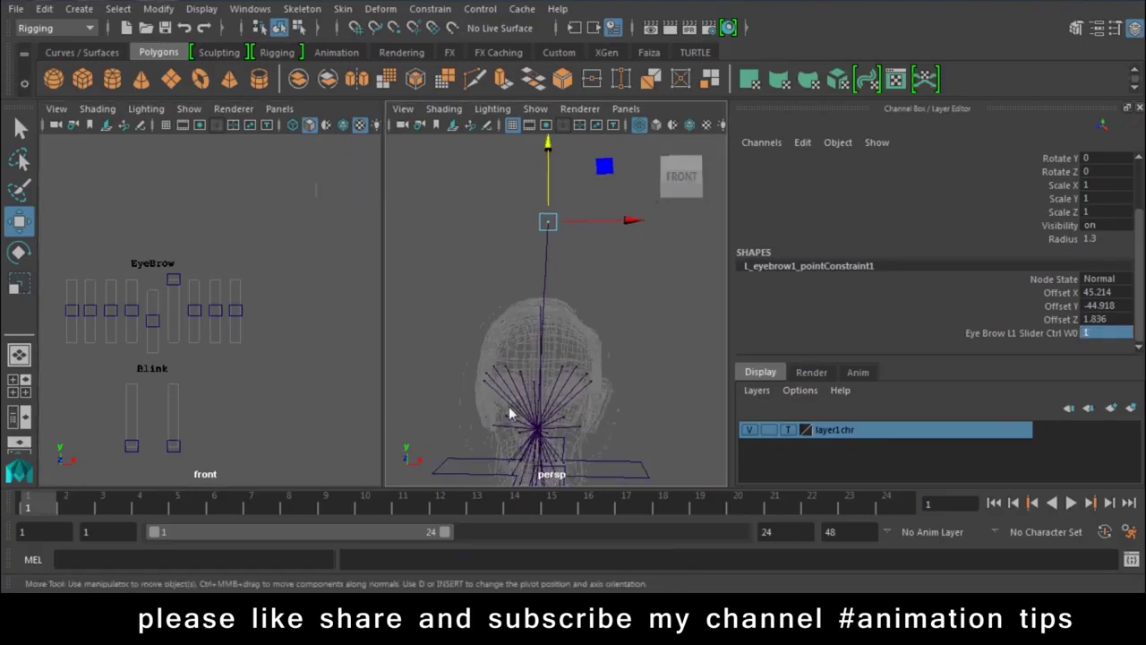
pyautogui.hotkey('ctrl', 'z')
pyautogui.hotkey('ctrl', 'z')
pyautogui.hotkey('ctrl', 'z')
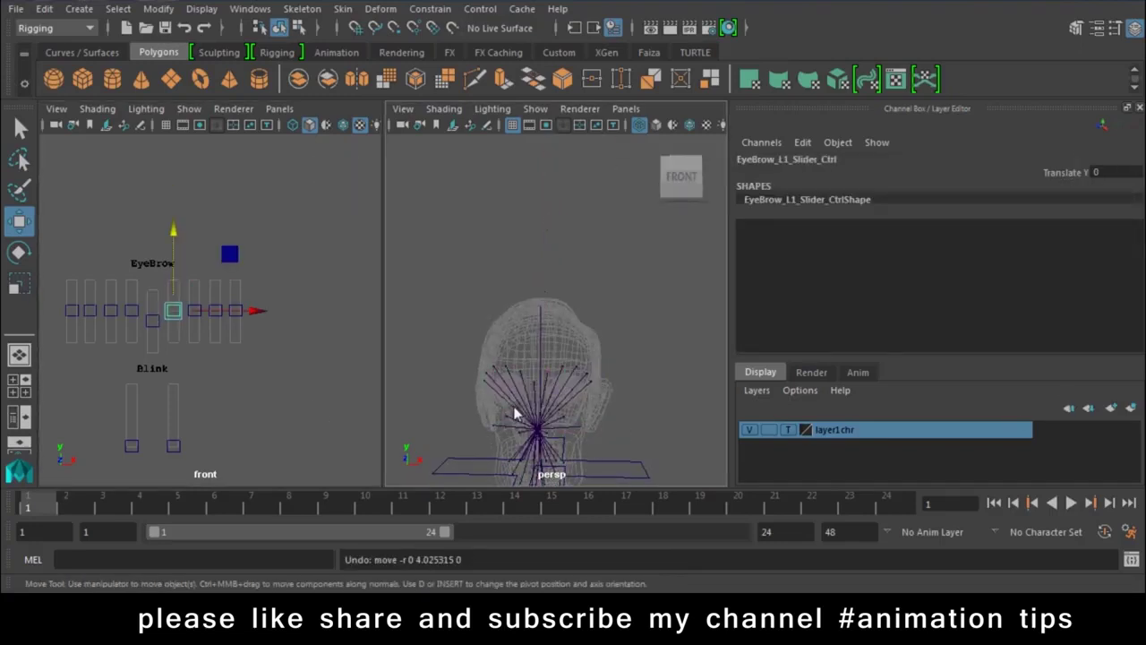
pyautogui.scroll(3, 515, 413)
pyautogui.scroll(3, 505, 335)
pyautogui.scroll(3, 454, 390)
# Select all the control board groups and scale them down
pyautogui.scroll(2, 534, 357)
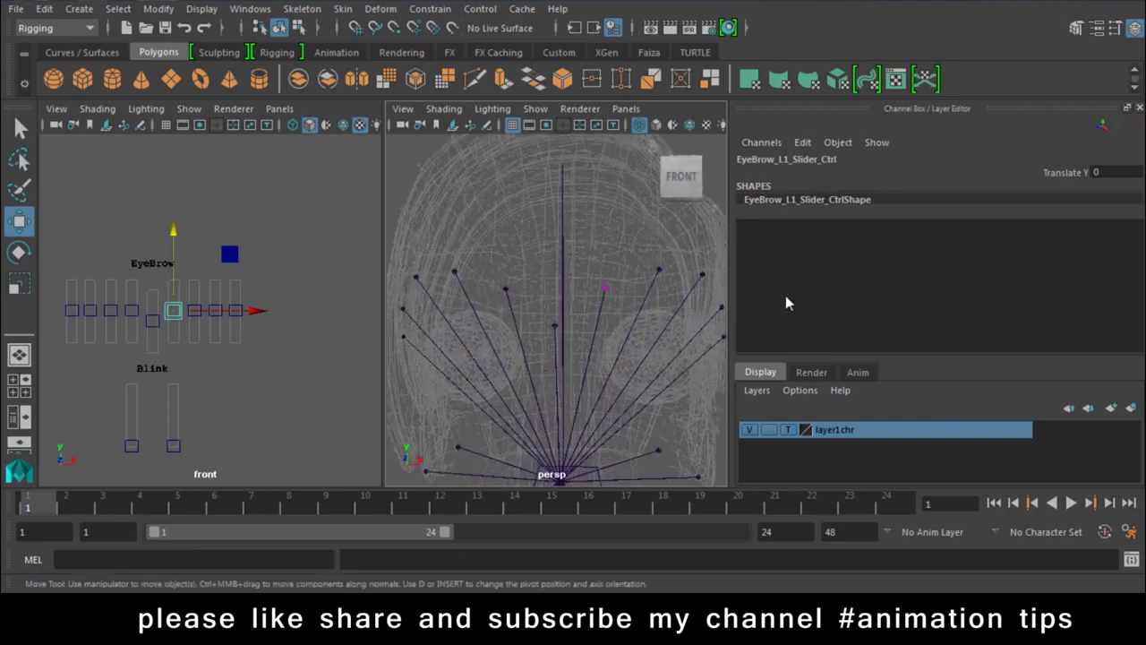
pyautogui.scroll(-3, 276, 394)
pyautogui.scroll(-1, 241, 367)
pyautogui.scroll(1, 198, 324)
pyautogui.scroll(1, 197, 326)
pyautogui.scroll(1, 196, 329)
pyautogui.moveTo(336, 178)
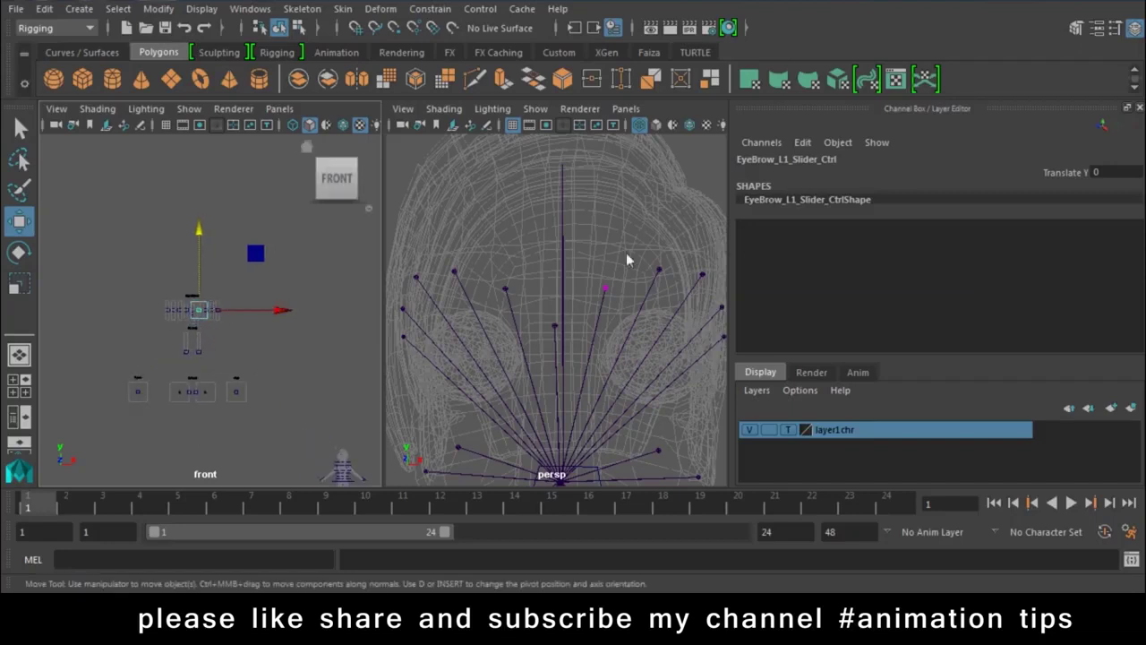
pyautogui.hotkey('ctrl', 'z')
pyautogui.hotkey('ctrl', 'z')
pyautogui.moveTo(255, 268); pyautogui.dragTo(92, 440)
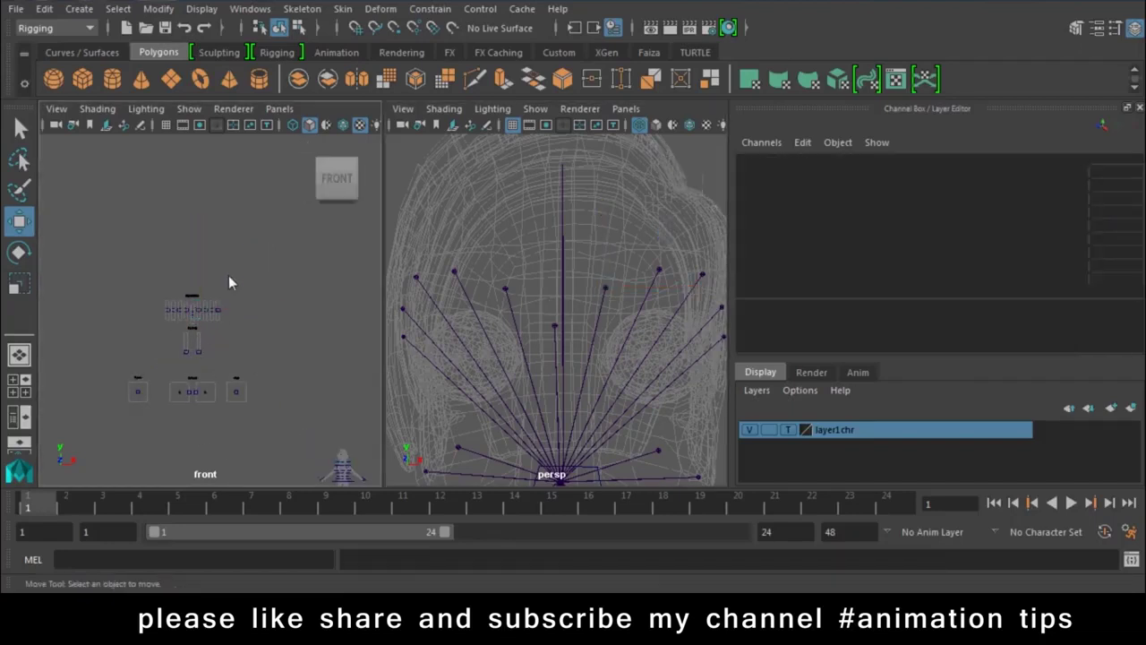
pyautogui.press('Up')
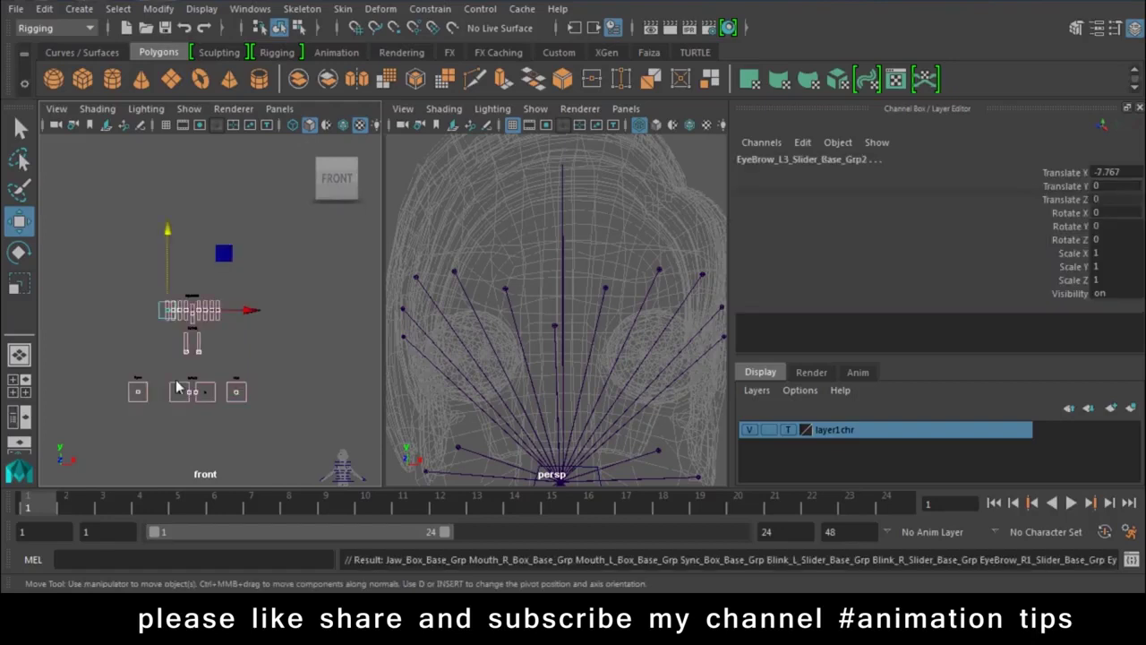
pyautogui.press('r')
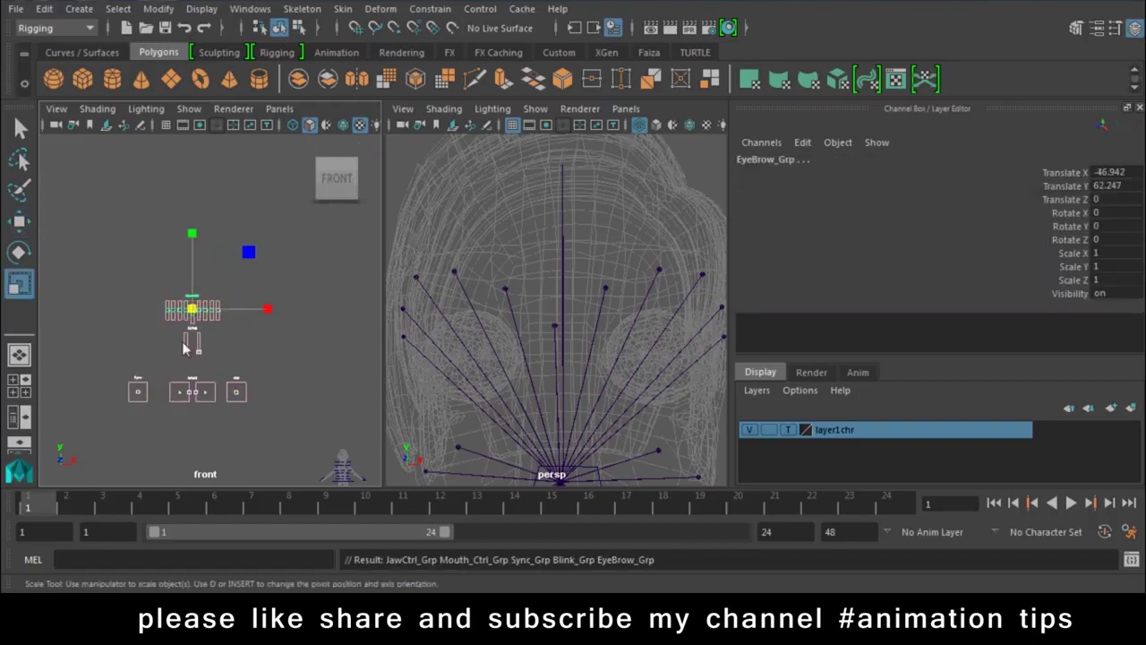
pyautogui.moveTo(192, 307); pyautogui.dragTo(171, 288)
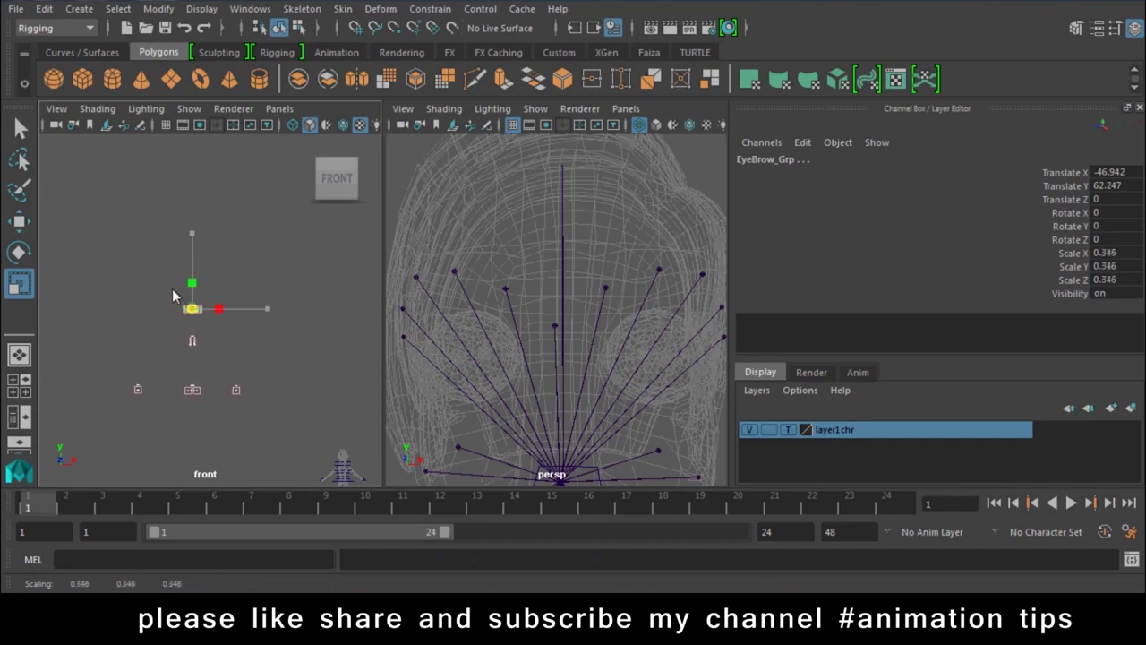
# Move the scaled eyebrow and blink control groups down
pyautogui.press('w')
pyautogui.press('Down')
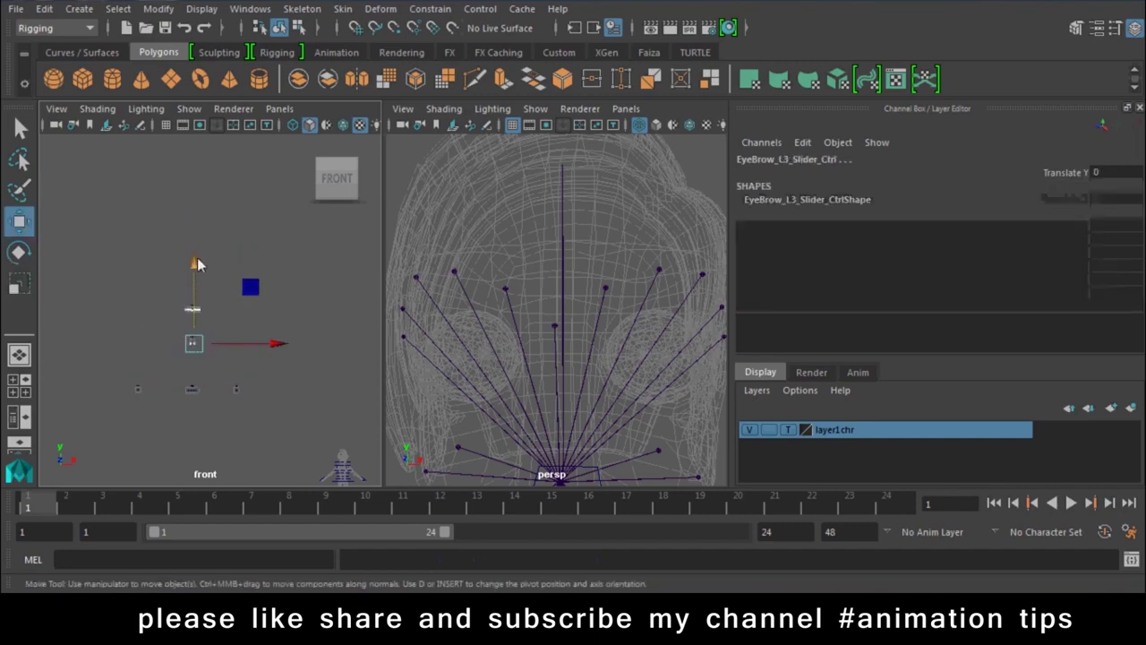
pyautogui.press('Up')
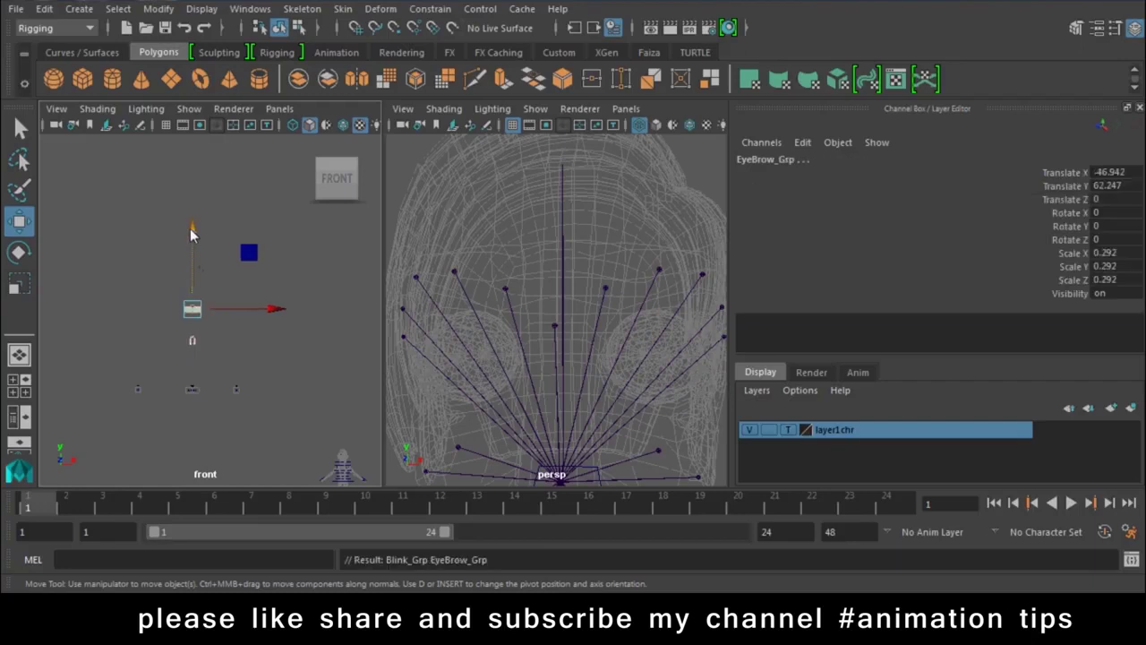
pyautogui.moveTo(197, 270); pyautogui.dragTo(197, 301)
# Select the jaw and sync control groups and pick the sync group's horizontal axis
pyautogui.moveTo(264, 356); pyautogui.dragTo(237, 417)
pyautogui.press('Up')
pyautogui.click(315, 390)
pyautogui.click(137, 388)
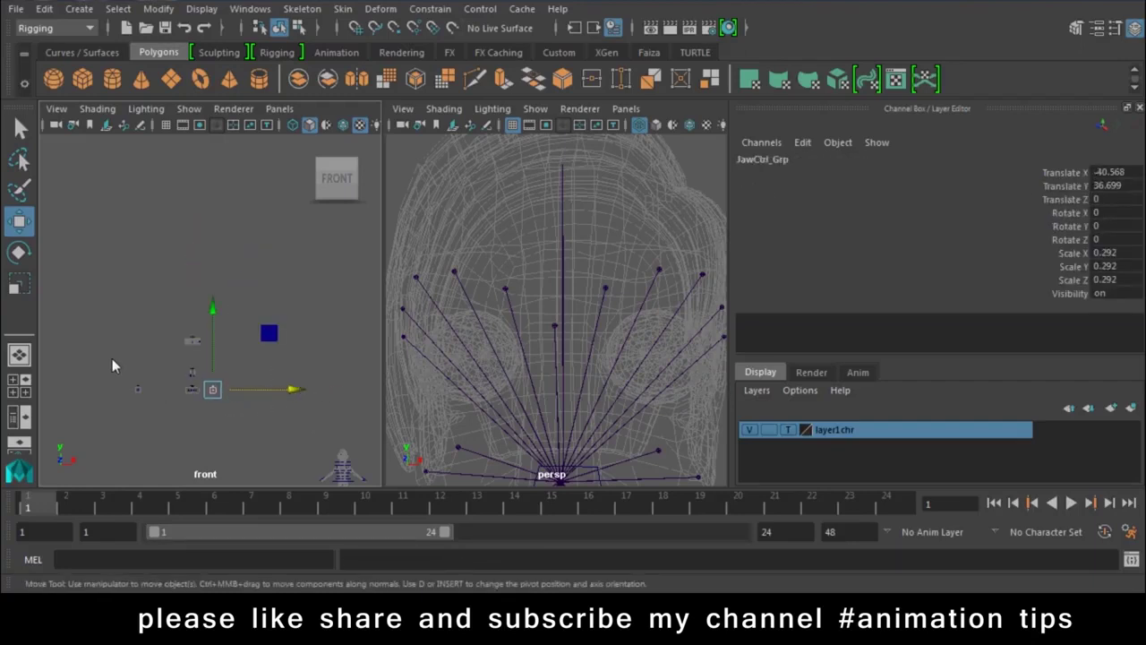
pyautogui.press('Up')
# Lower EyeBrow_Grp to Translate Y 47.056, just above the Blink controls
pyautogui.press('Up')
pyautogui.click(232, 388)
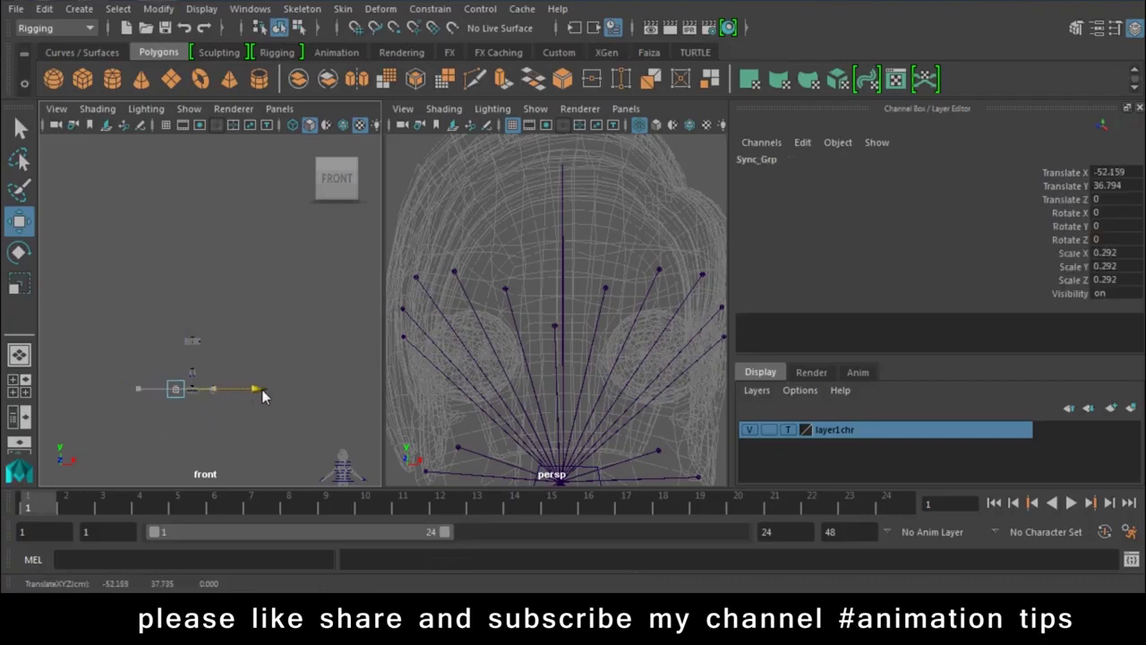
pyautogui.moveTo(224, 309); pyautogui.dragTo(156, 351)
pyautogui.press('Up')
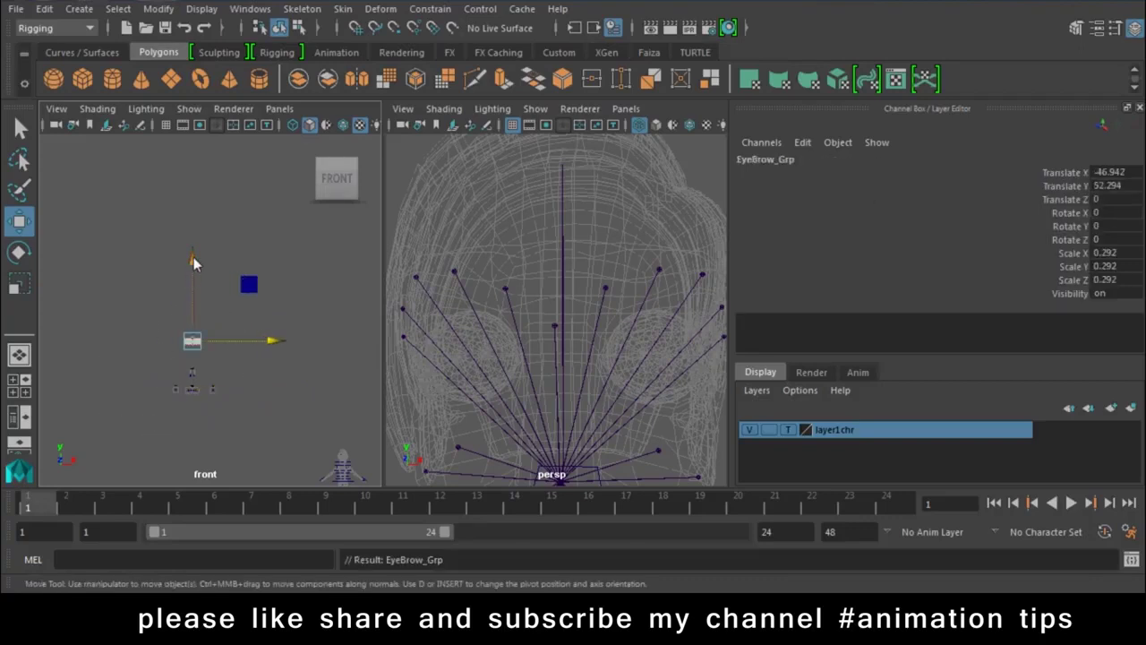
pyautogui.moveTo(196, 262); pyautogui.dragTo(195, 281)
pyautogui.scroll(-3, 214, 391)
pyautogui.scroll(-2, 63, 229)
pyautogui.scroll(2, 140, 358)
pyautogui.scroll(2, 184, 394)
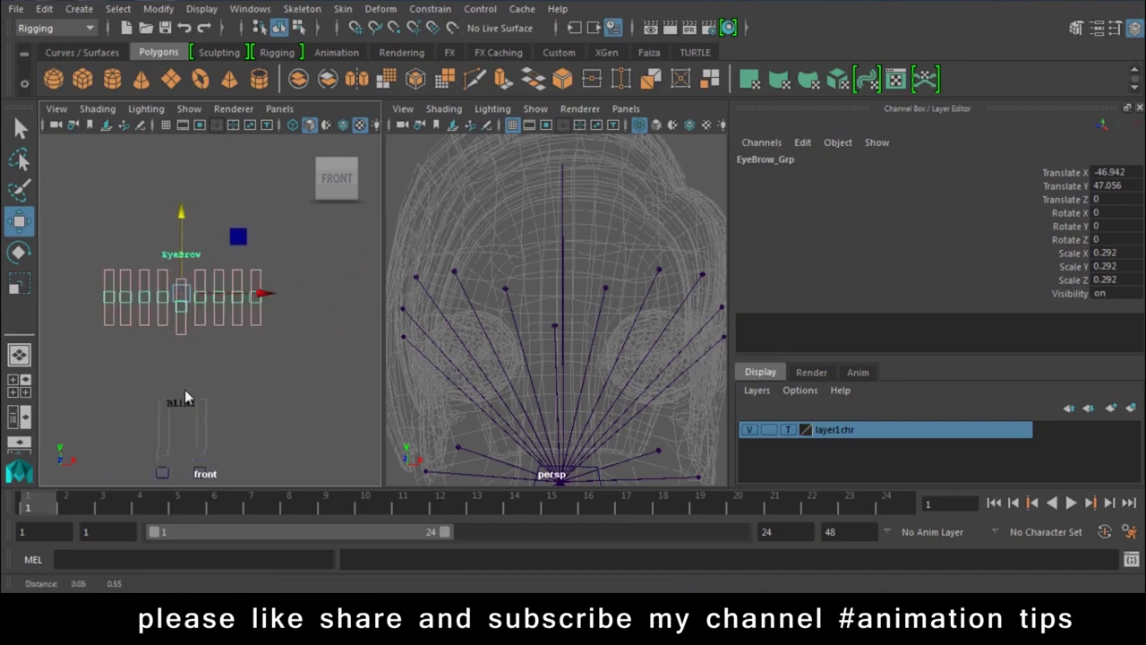
pyautogui.click(198, 358)
pyautogui.click(197, 327)
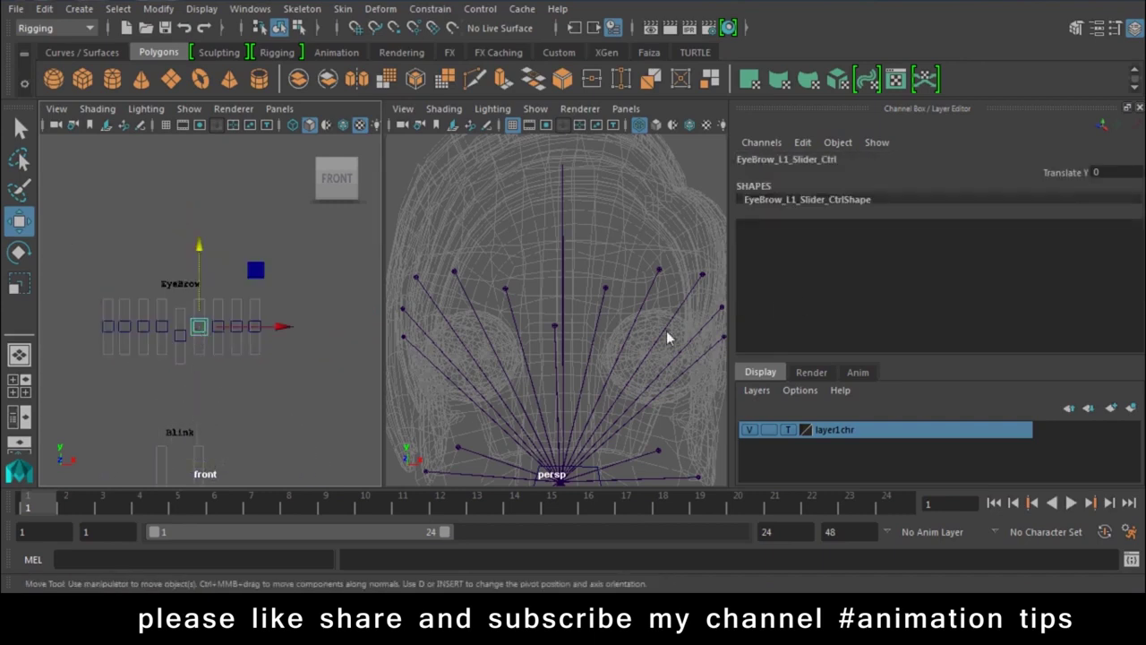
pyautogui.click(604, 286)
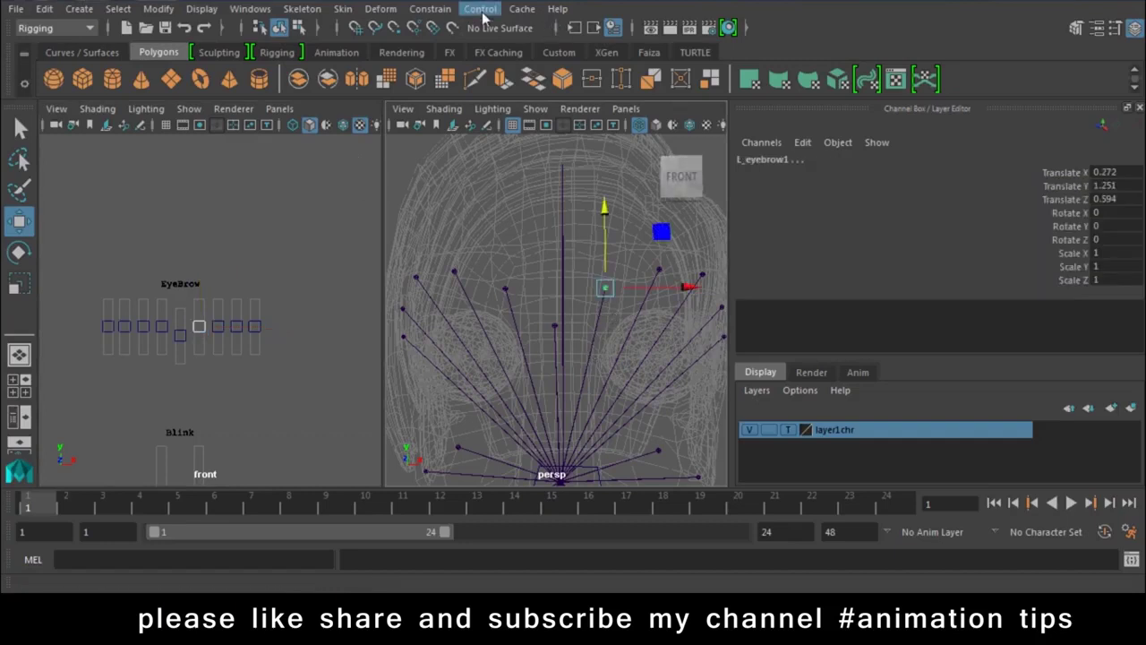
pyautogui.click(434, 9)
pyautogui.click(455, 51)
pyautogui.scroll(-3, 427, 270)
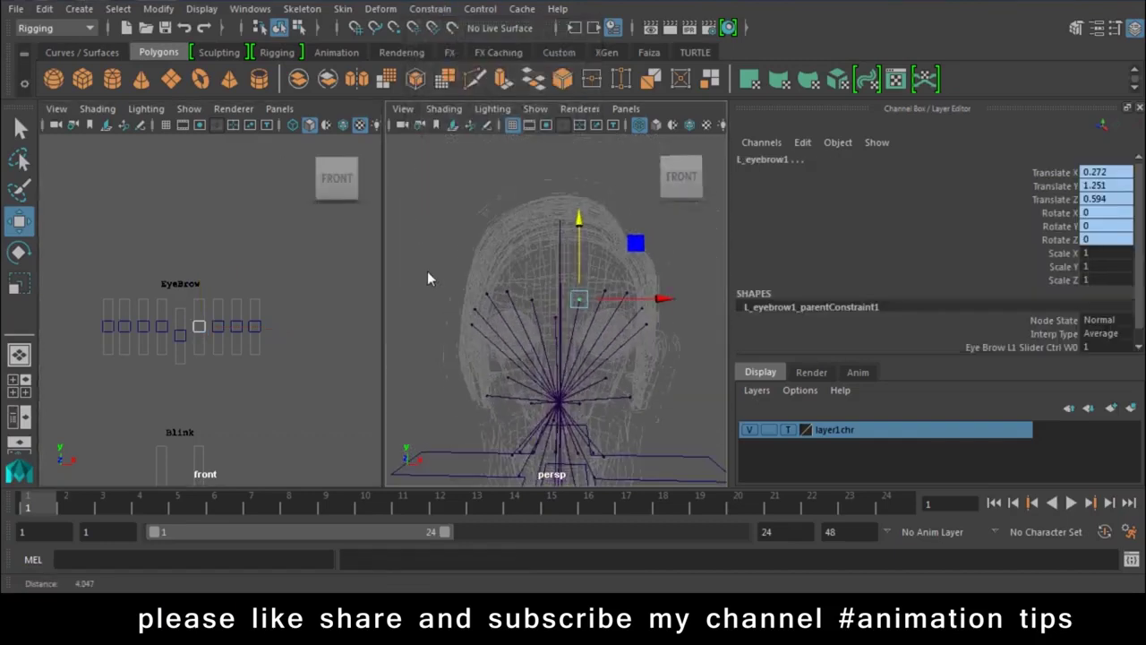
pyautogui.click(199, 327)
pyautogui.moveTo(199, 284); pyautogui.dragTo(217, 229)
pyautogui.scroll(-2, 605, 320)
pyautogui.scroll(-2, 604, 320)
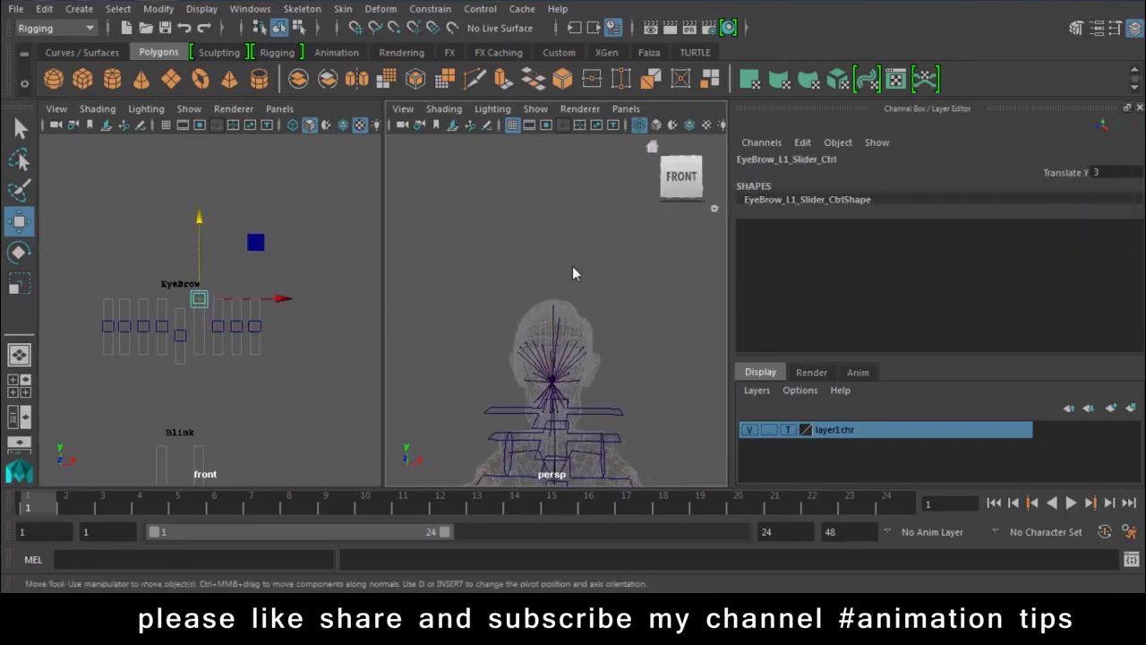
pyautogui.scroll(2, 568, 327)
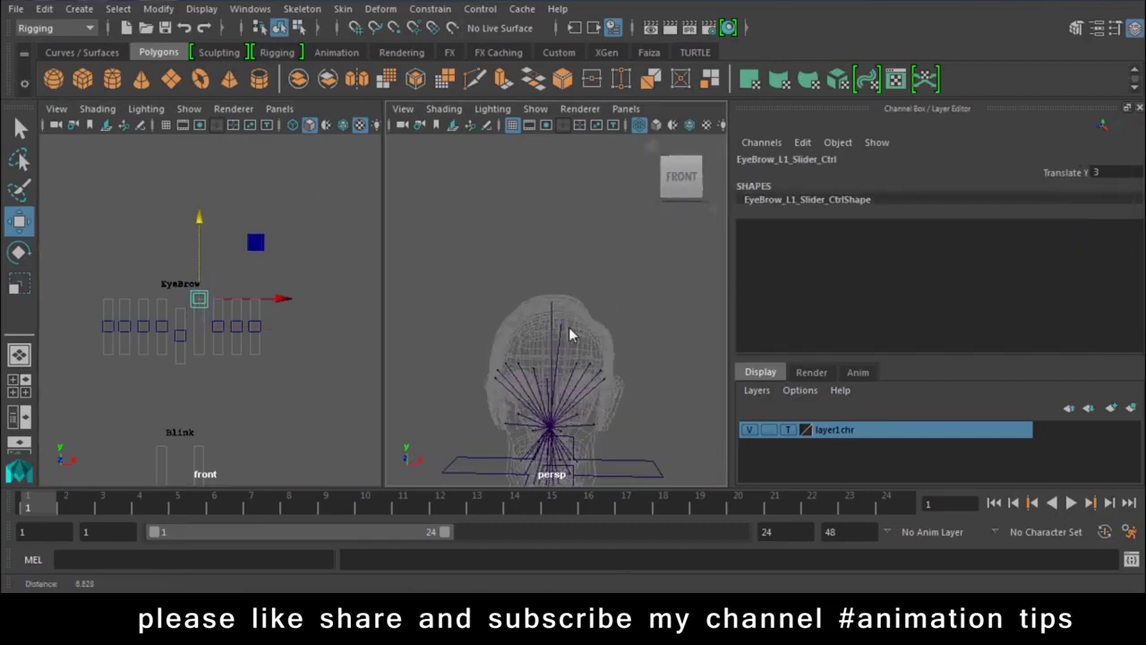
pyautogui.scroll(3, 606, 437)
pyautogui.scroll(3, 595, 333)
pyautogui.scroll(1, 597, 337)
pyautogui.hotkey('ctrl', 'z')
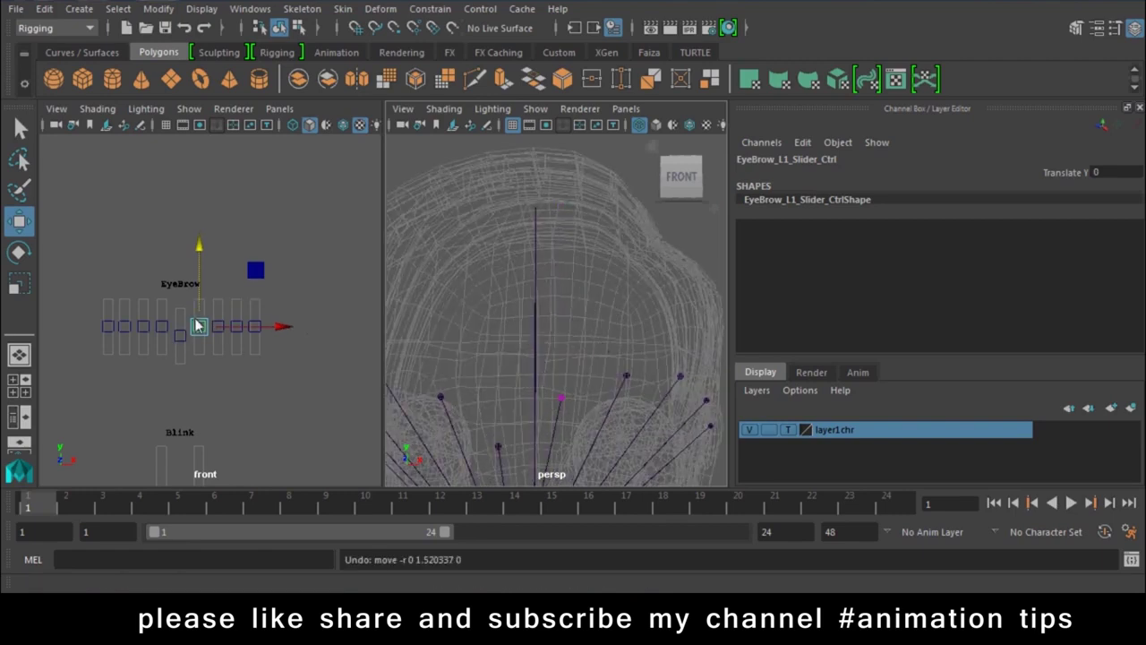
pyautogui.moveTo(200, 302); pyautogui.dragTo(205, 287)
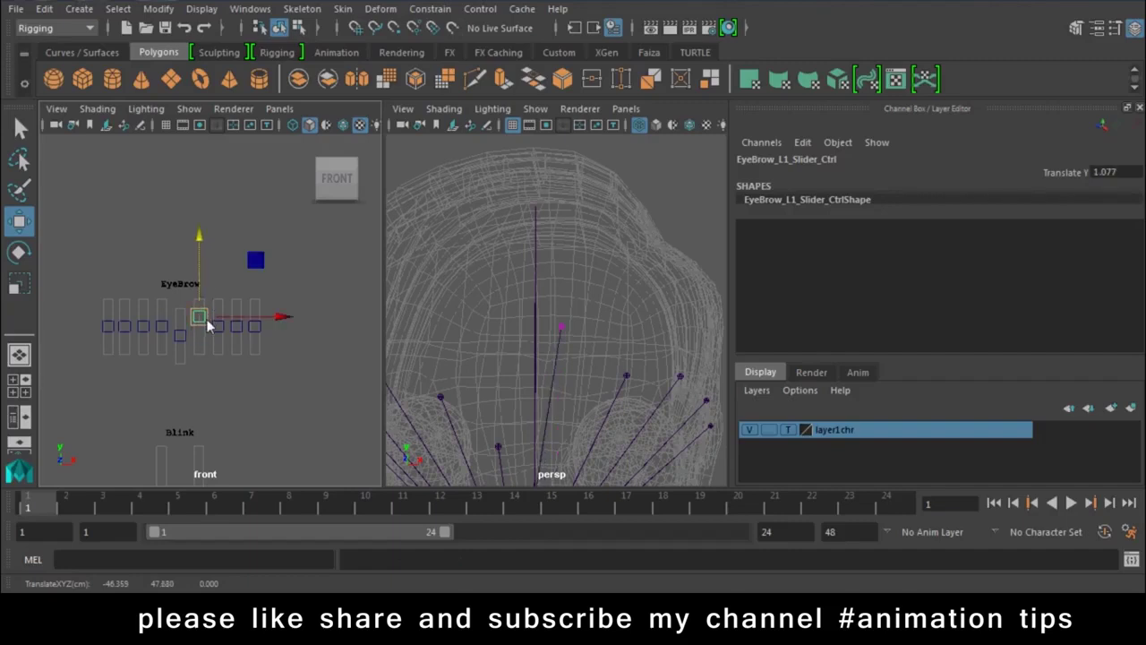
pyautogui.hotkey('ctrl', 'z')
pyautogui.hotkey('ctrl', 'z')
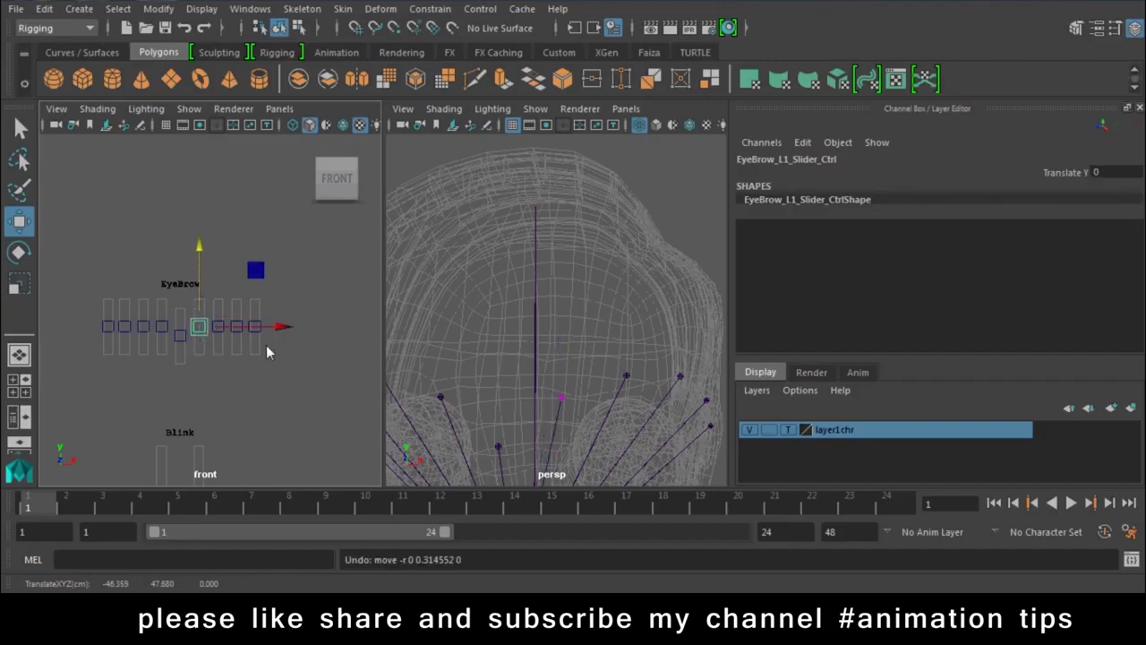
pyautogui.hotkey('ctrl', 'z')
pyautogui.hotkey('ctrl', 'z')
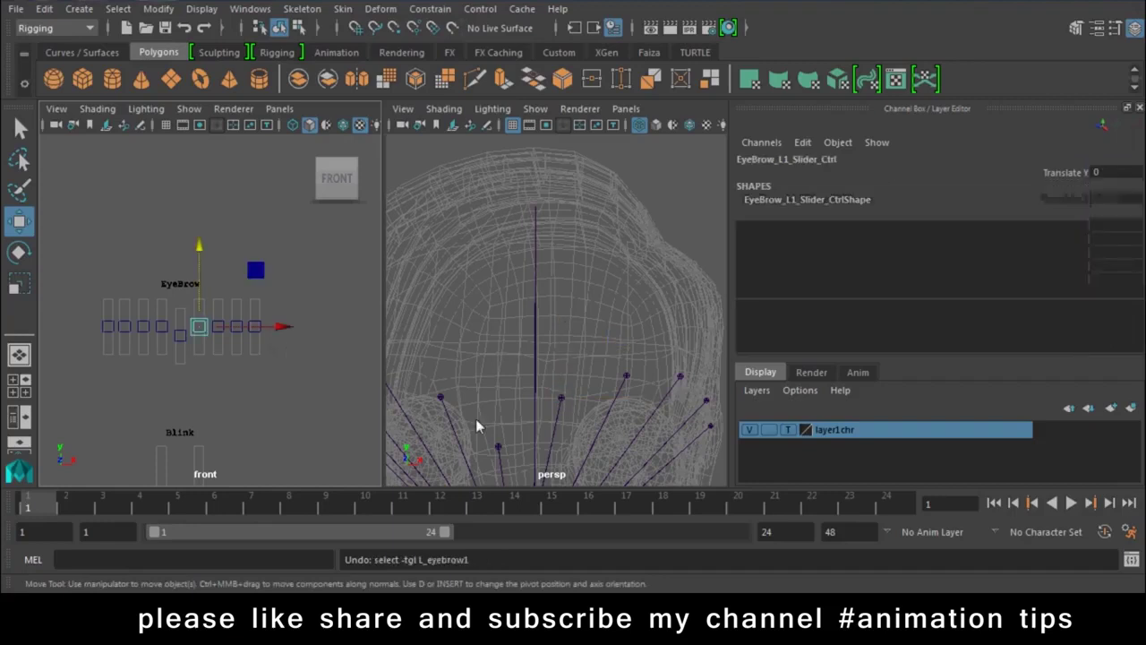
pyautogui.scroll(-3, 475, 418)
pyautogui.scroll(-3, 444, 384)
pyautogui.scroll(-2, 269, 331)
# Scale all the face control groups down uniformly to 0.137
pyautogui.scroll(-1, 195, 304)
pyautogui.moveTo(336, 479); pyautogui.dragTo(341, 478)
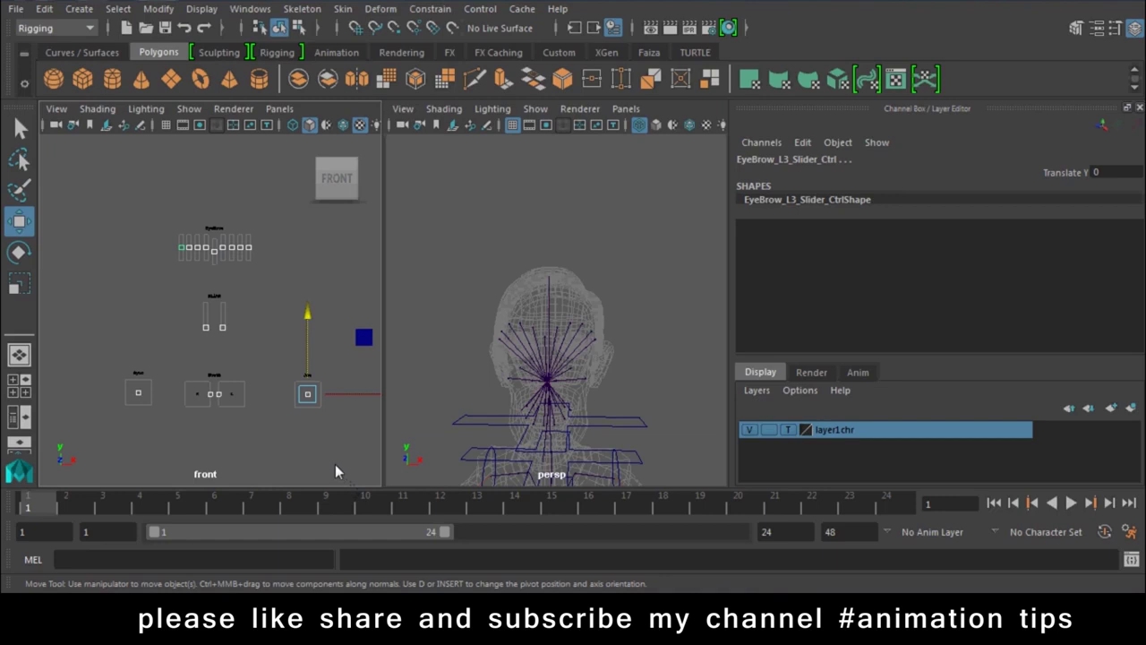
pyautogui.press('Up')
pyautogui.press('r')
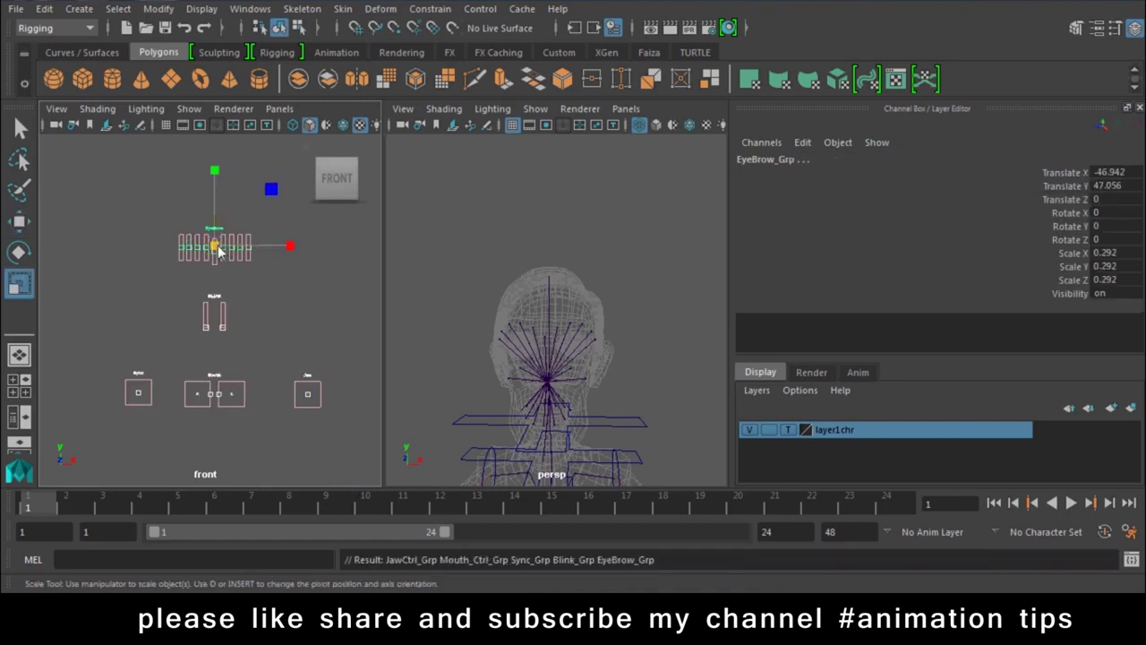
pyautogui.moveTo(217, 251); pyautogui.dragTo(183, 229)
# Lower EyeBrow_Grp to Translate Y 43.898
pyautogui.press('w')
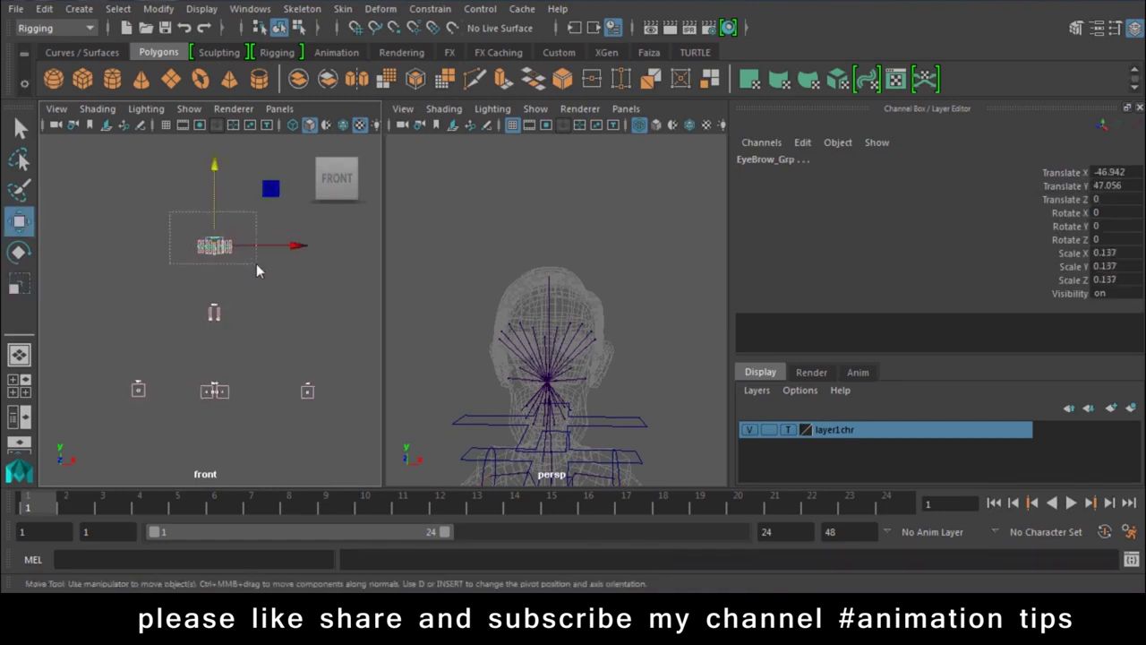
pyautogui.press('Down')
pyautogui.press('Up')
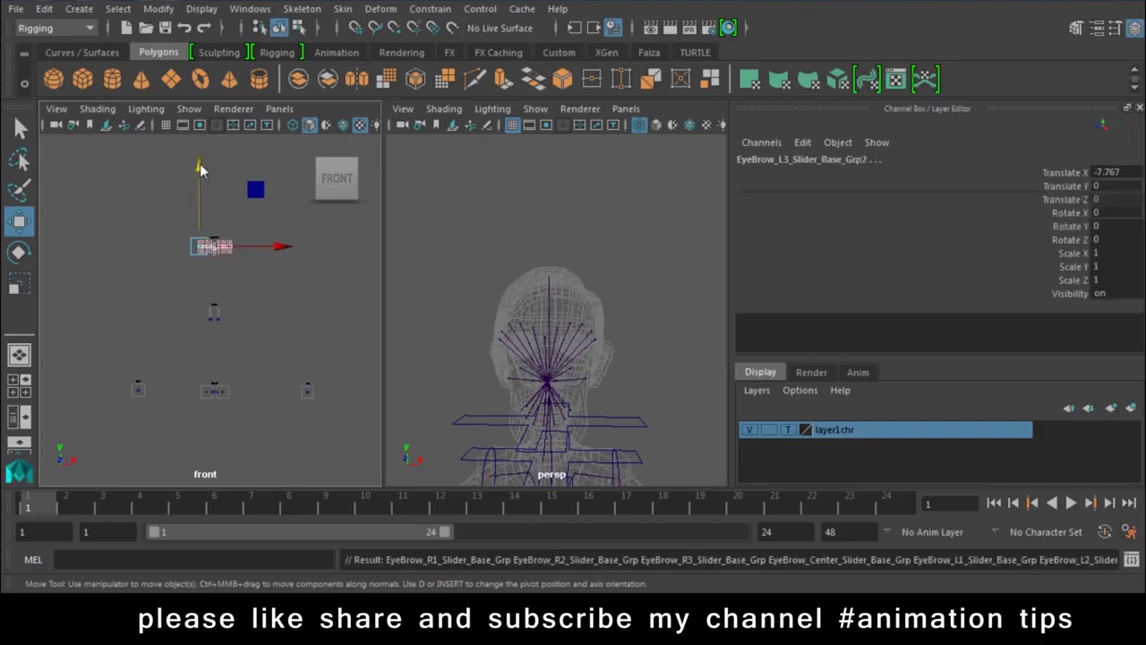
pyautogui.press('Up')
pyautogui.moveTo(215, 170); pyautogui.dragTo(216, 215)
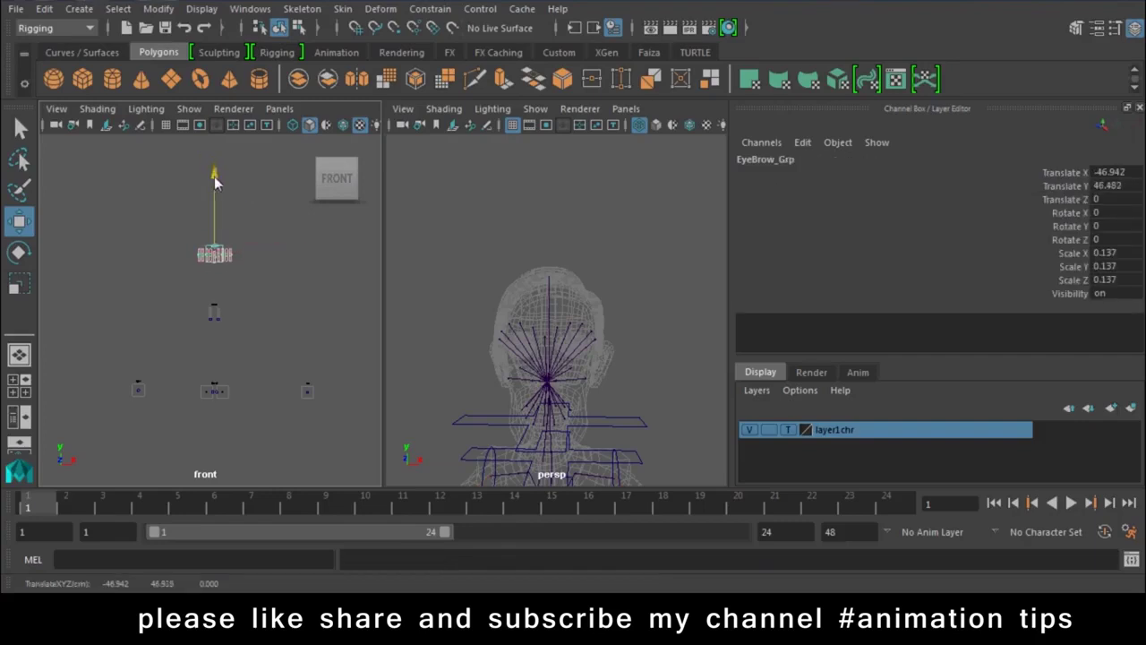
# Raise the jaw, mouth and sync groups, then shift Sync_Grp to the right
pyautogui.moveTo(101, 361); pyautogui.dragTo(276, 430)
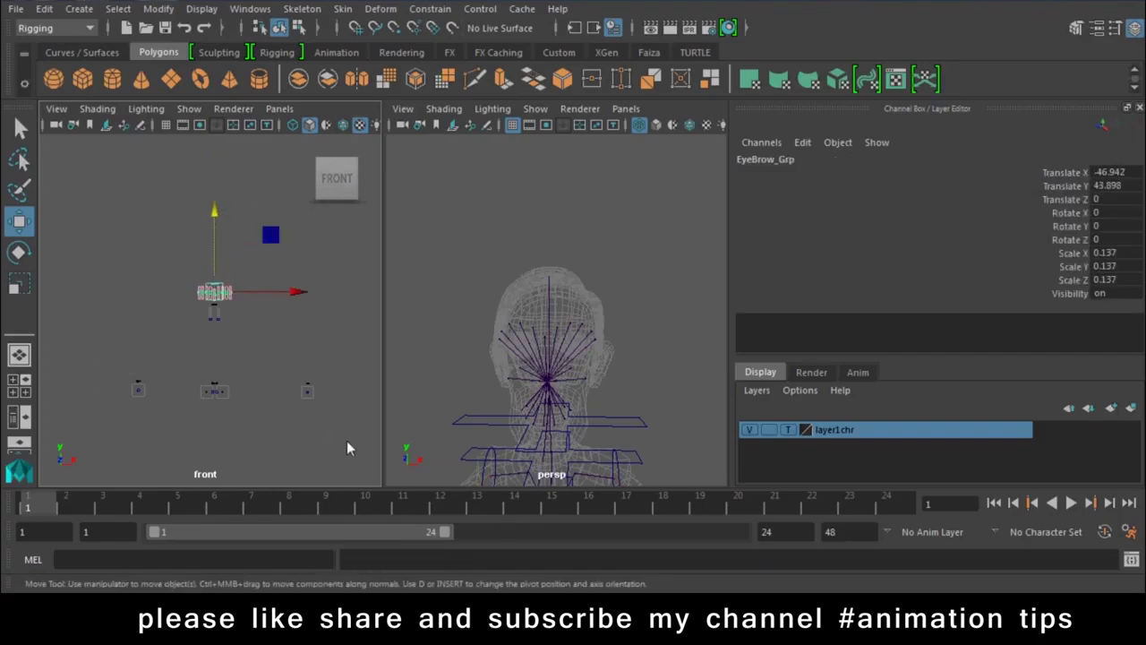
pyautogui.moveTo(346, 441); pyautogui.dragTo(121, 372)
pyautogui.moveTo(151, 320); pyautogui.dragTo(164, 250)
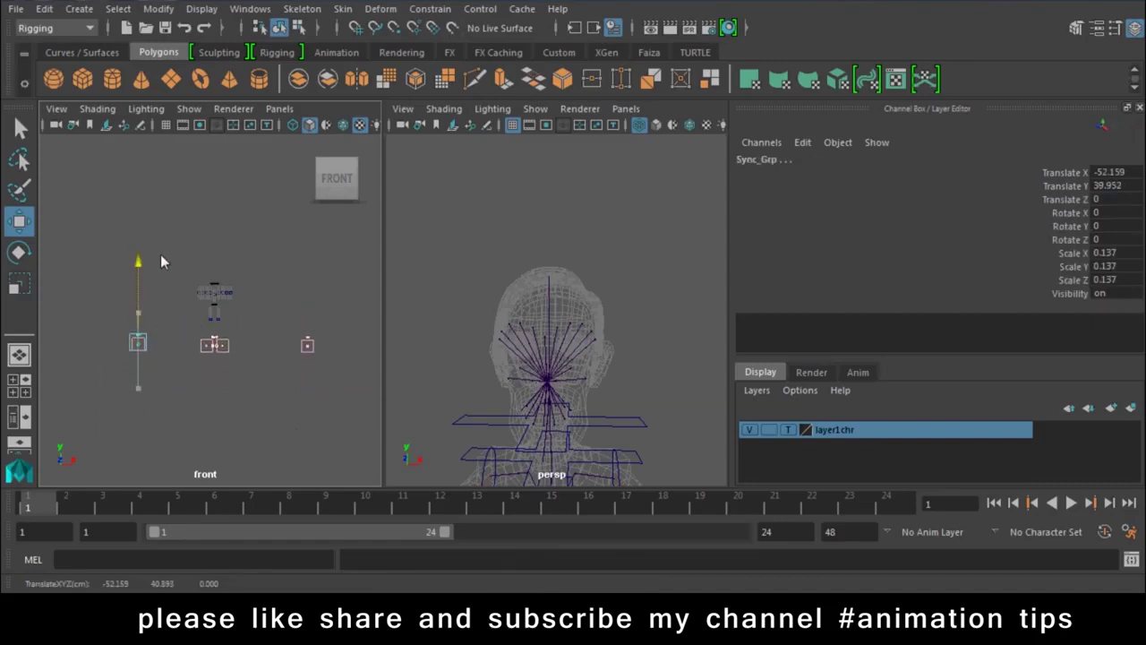
pyautogui.moveTo(123, 295); pyautogui.dragTo(172, 364)
pyautogui.press('Up')
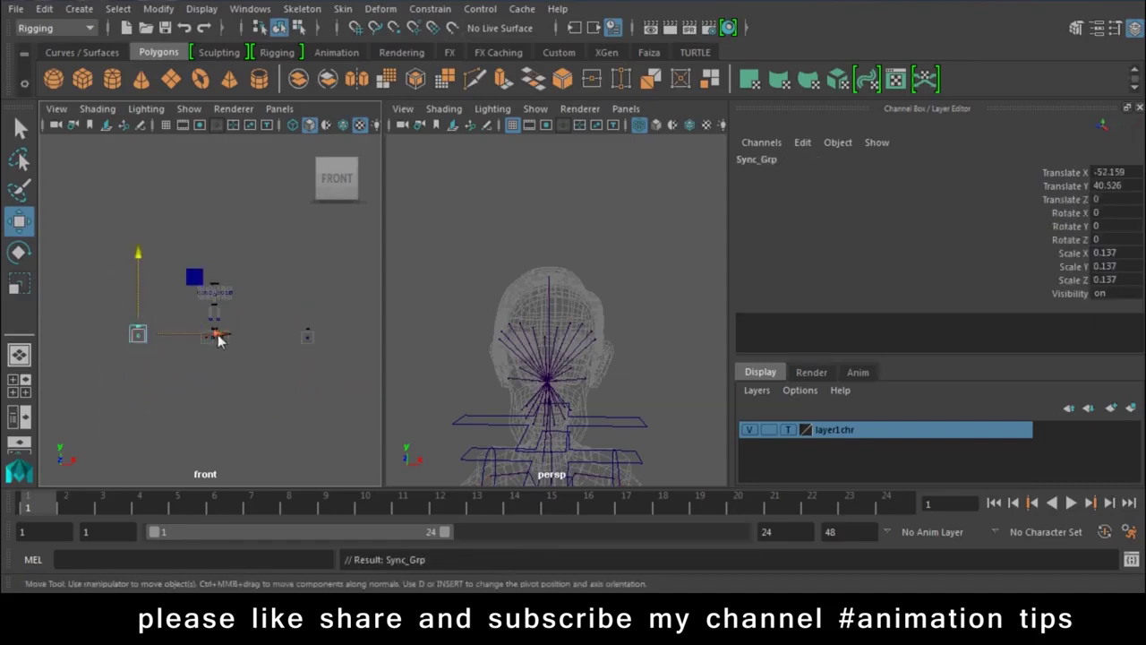
pyautogui.moveTo(218, 334); pyautogui.dragTo(257, 334)
# Move JawCtrl_Grp left to Translate X -44.415
pyautogui.click(307, 335)
pyautogui.press('Up')
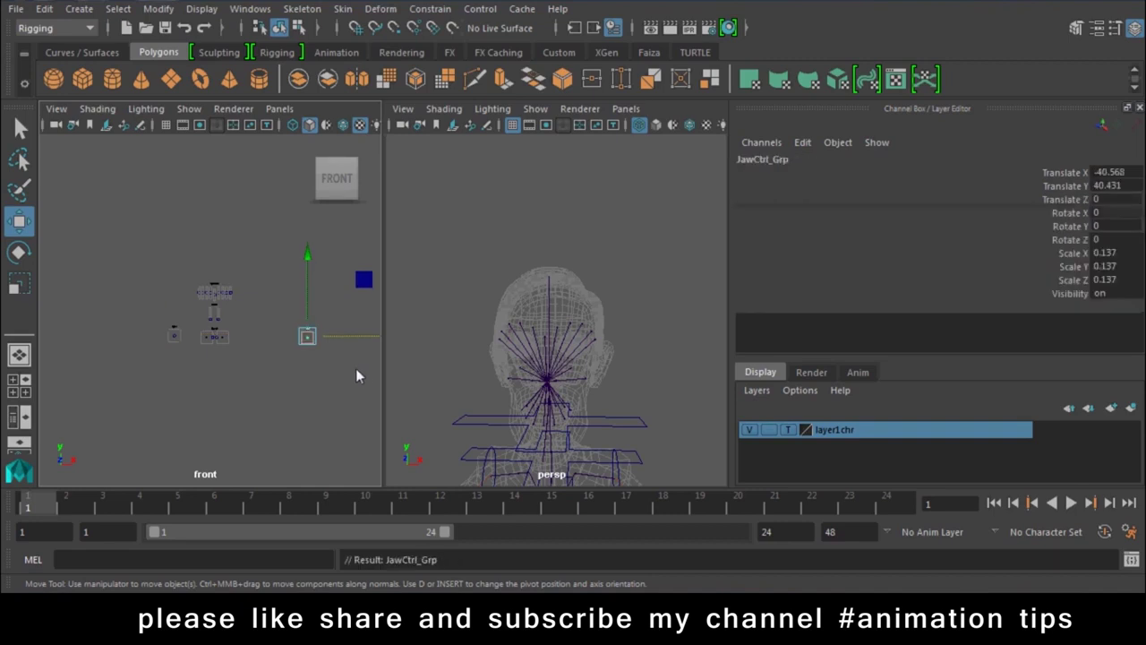
pyautogui.moveTo(343, 335); pyautogui.dragTo(291, 337)
pyautogui.scroll(2, 274, 379)
pyautogui.scroll(1, 266, 391)
pyautogui.scroll(2, 266, 392)
pyautogui.scroll(2, 245, 347)
# Point-constrain L_eyebrow1 to the first left eyebrow slider, giving offsets X 46.941, Y -26.946
pyautogui.scroll(1, 228, 341)
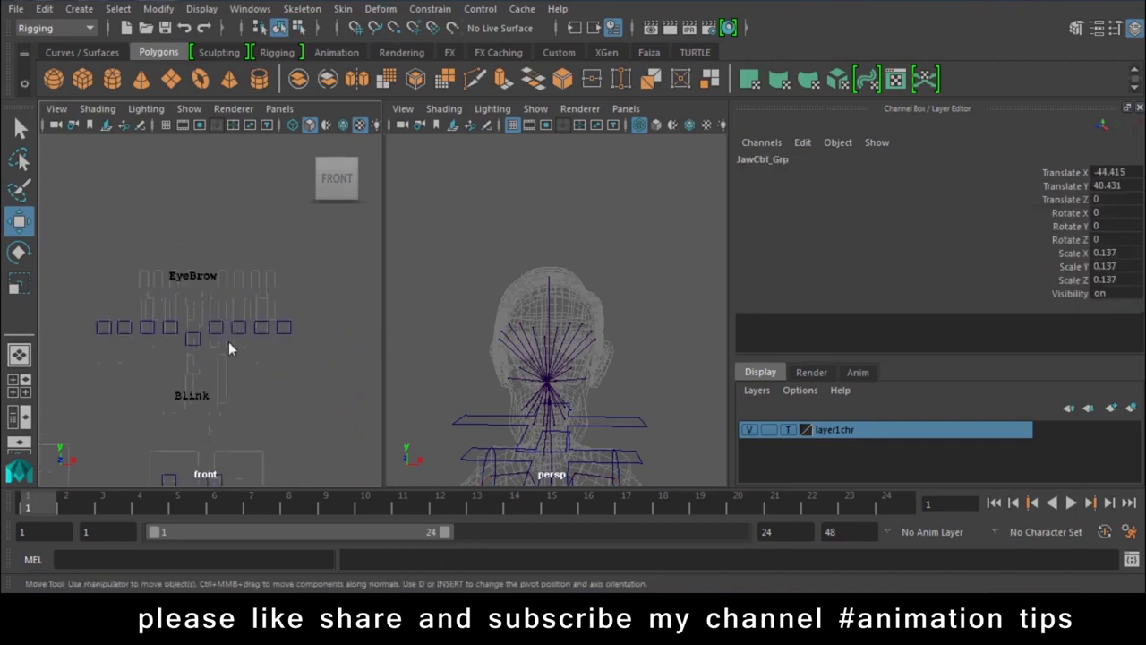
pyautogui.click(216, 327)
pyautogui.scroll(1, 581, 330)
pyautogui.scroll(2, 569, 321)
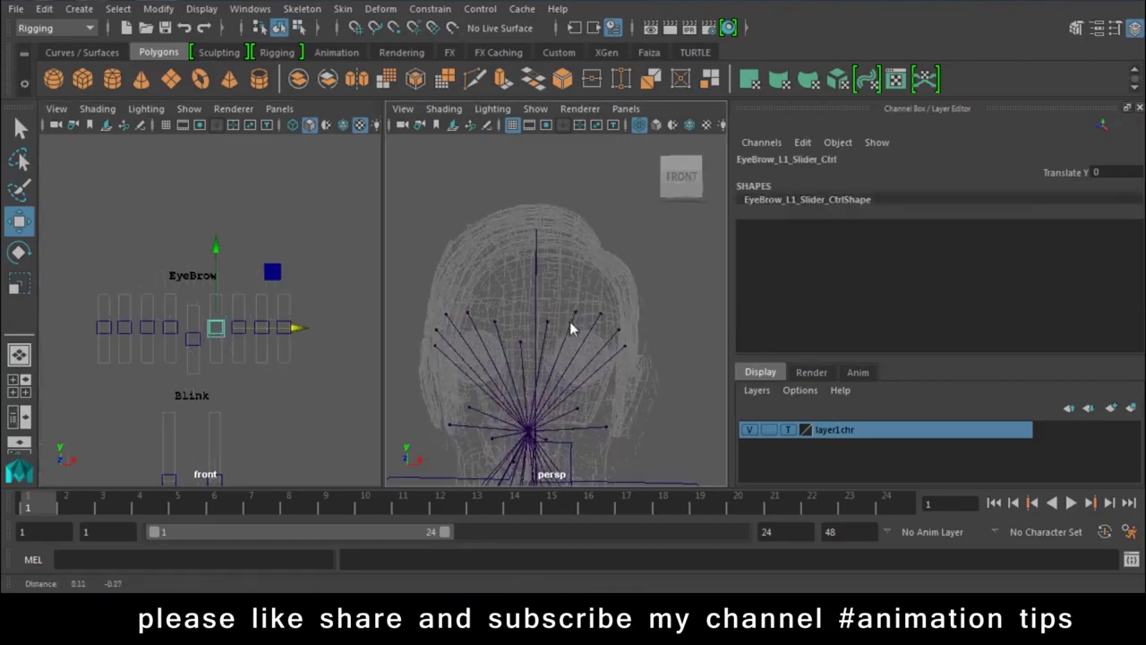
pyautogui.moveTo(572, 352)
pyautogui.keyDown('alt'); pyautogui.mouseDown()
pyautogui.moveTo(584, 262)
pyautogui.moveTo(568, 291)
pyautogui.mouseUp(); pyautogui.keyUp('alt')
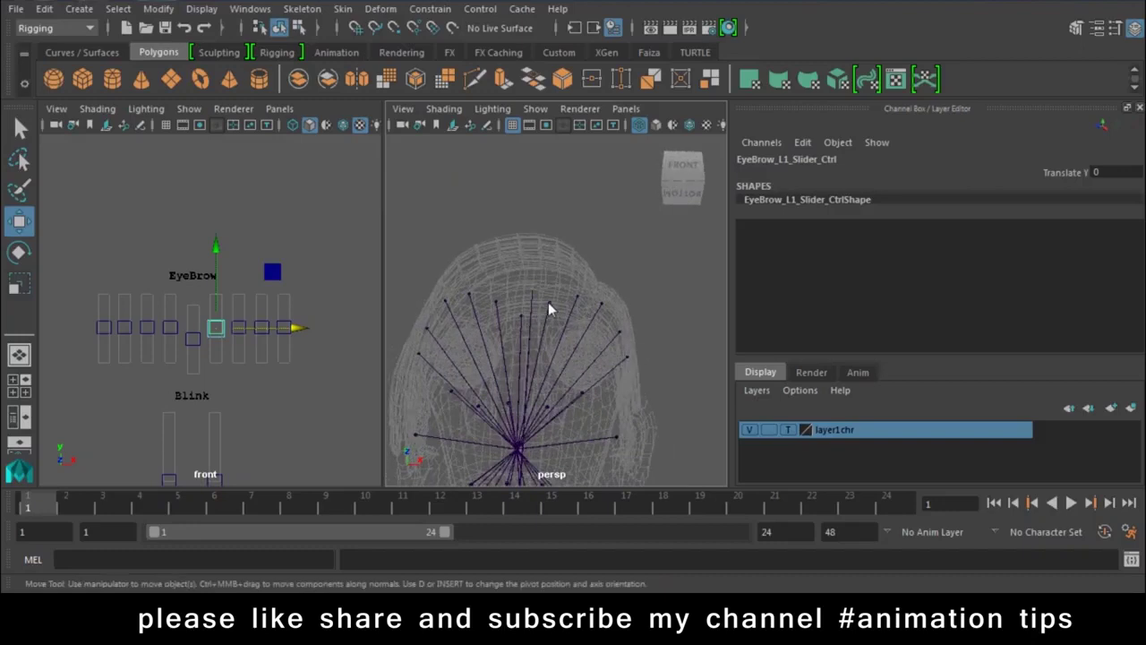
pyautogui.click(555, 311)
pyautogui.click(547, 298)
pyautogui.keyDown('shift'); pyautogui.click(548, 299); pyautogui.keyUp('shift')
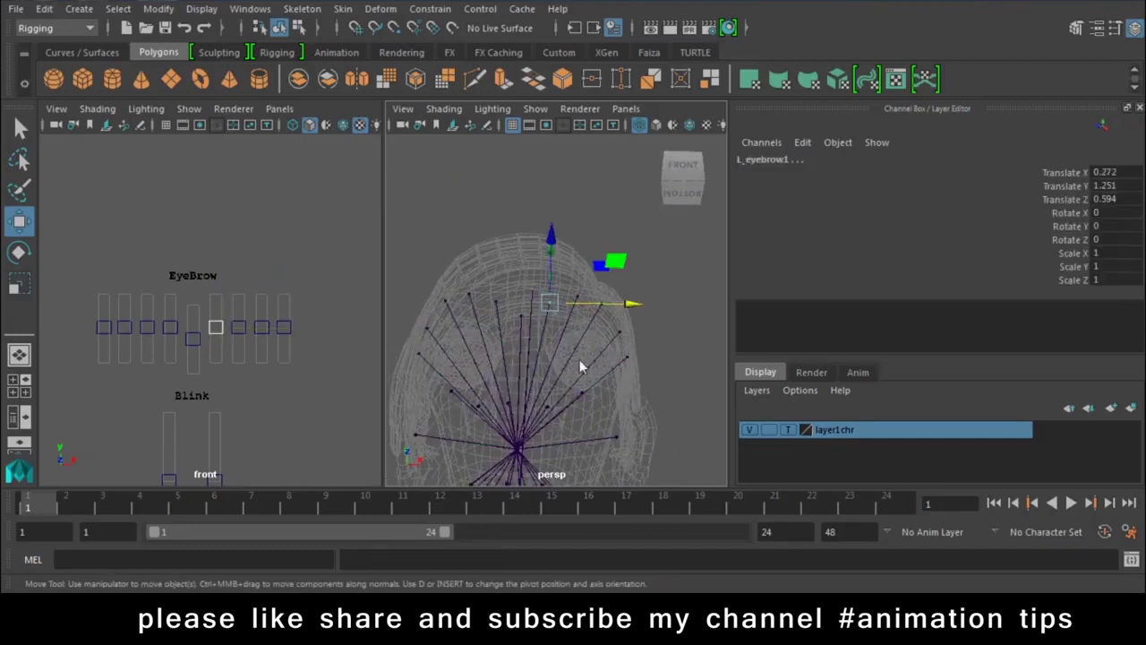
pyautogui.click(430, 9)
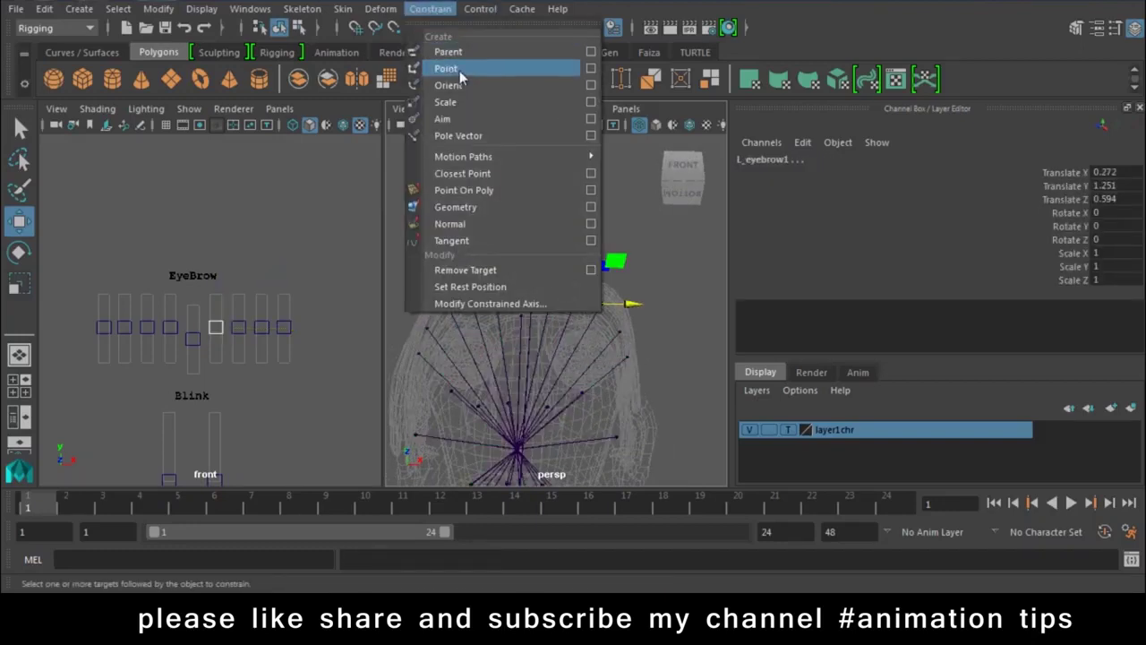
pyautogui.click(460, 70)
# Select EyeBrow_L2_Slider_Ctrl and undo the stray facial_connector selections
pyautogui.press('q')
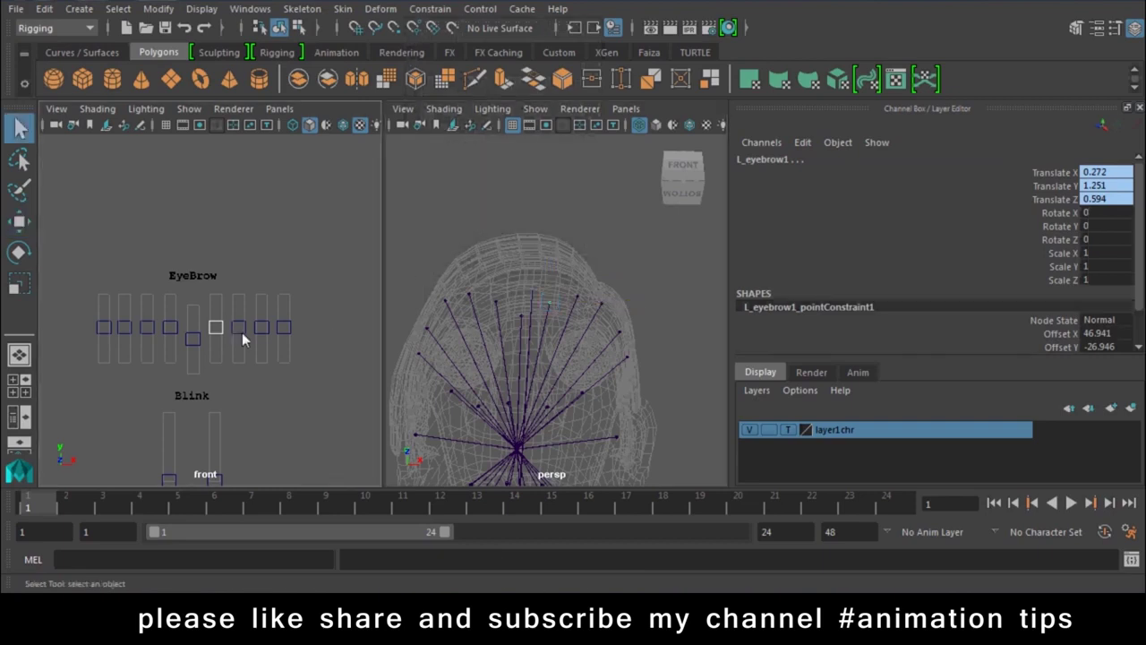
pyautogui.click(238, 328)
pyautogui.click(577, 305)
pyautogui.hotkey('ctrl', 'z')
pyautogui.click(580, 303)
pyautogui.hotkey('ctrl', 'z')
pyautogui.click(572, 307)
pyautogui.scroll(2, 571, 308)
pyautogui.hotkey('ctrl', 'z')
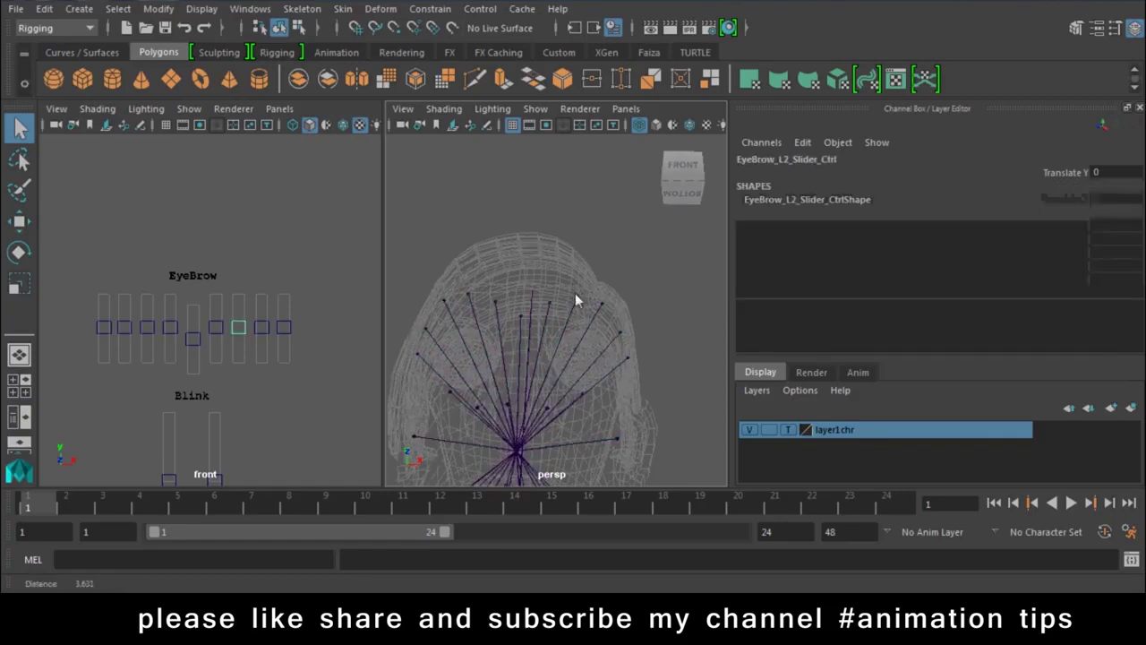
pyautogui.scroll(3, 608, 314)
pyautogui.click(607, 282)
pyautogui.hotkey('ctrl', 'z')
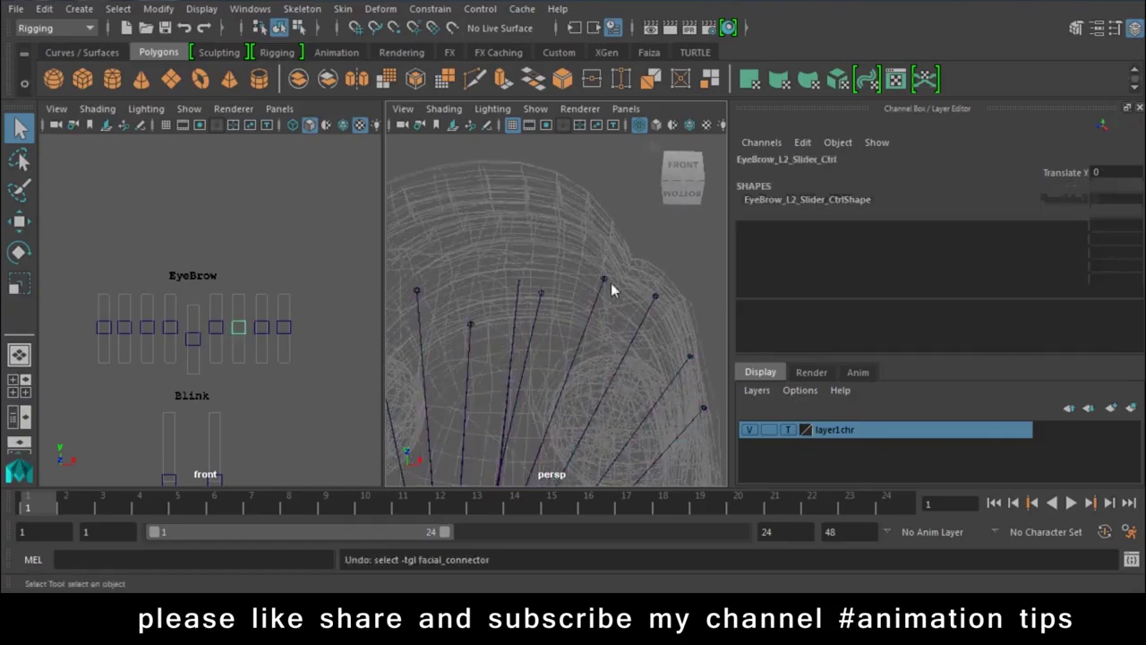
pyautogui.click(157, 8)
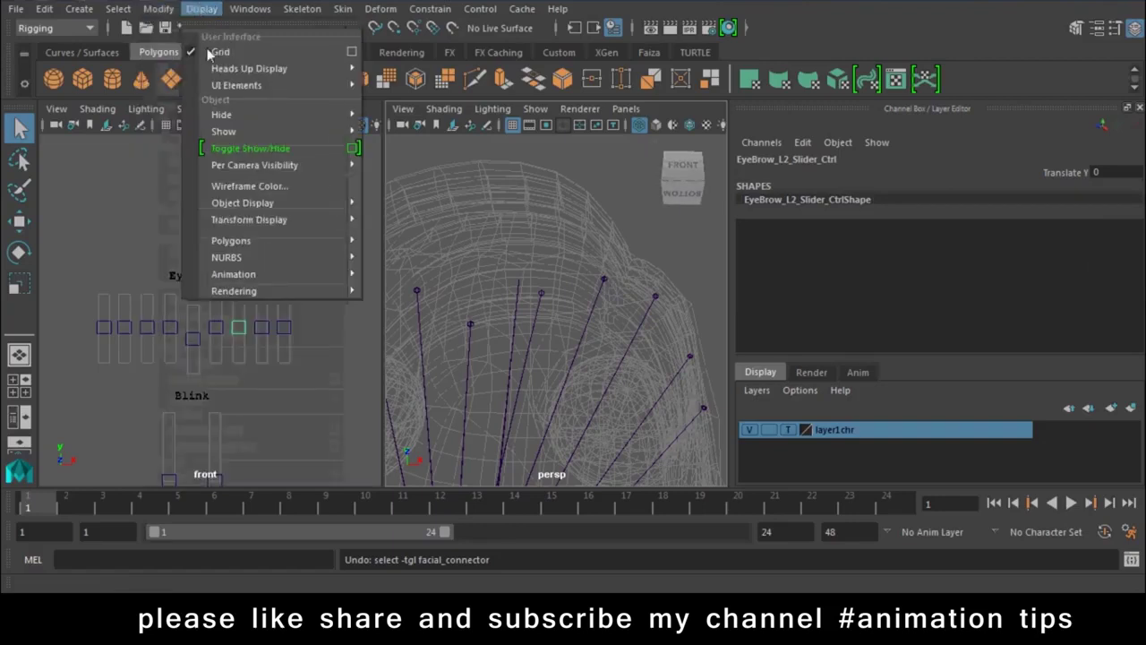
pyautogui.moveTo(233, 274)
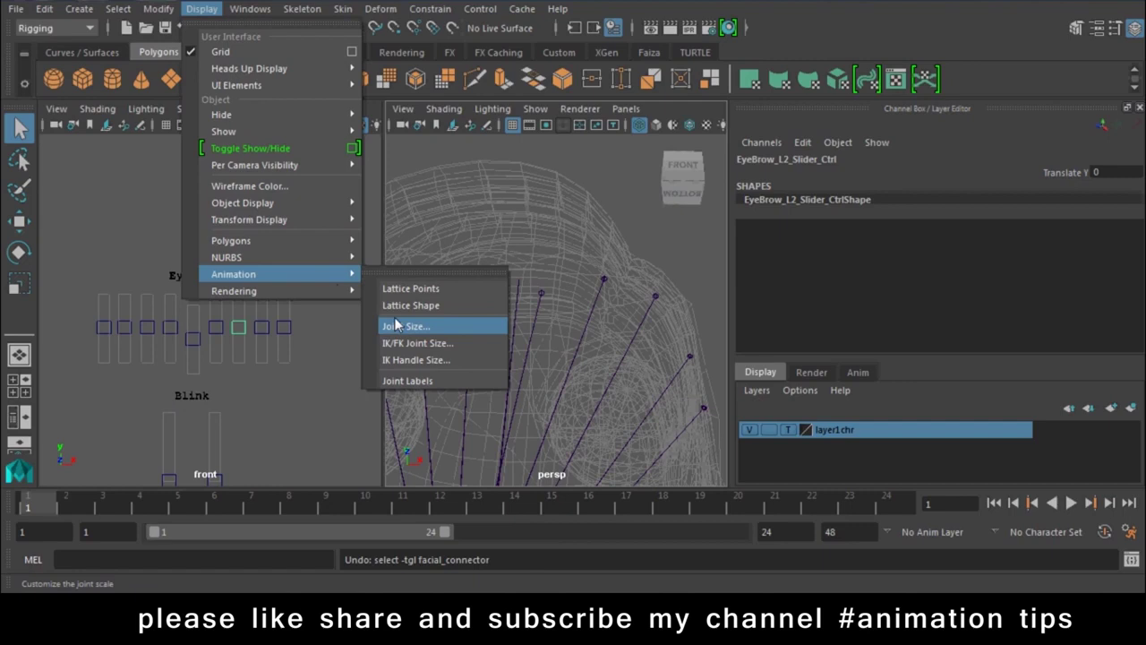
# Change the Joint Display Scale from 0.02 to 0.1 and close the window
pyautogui.click(403, 324)
pyautogui.doubleClick(410, 241)
pyautogui.write('0.1')
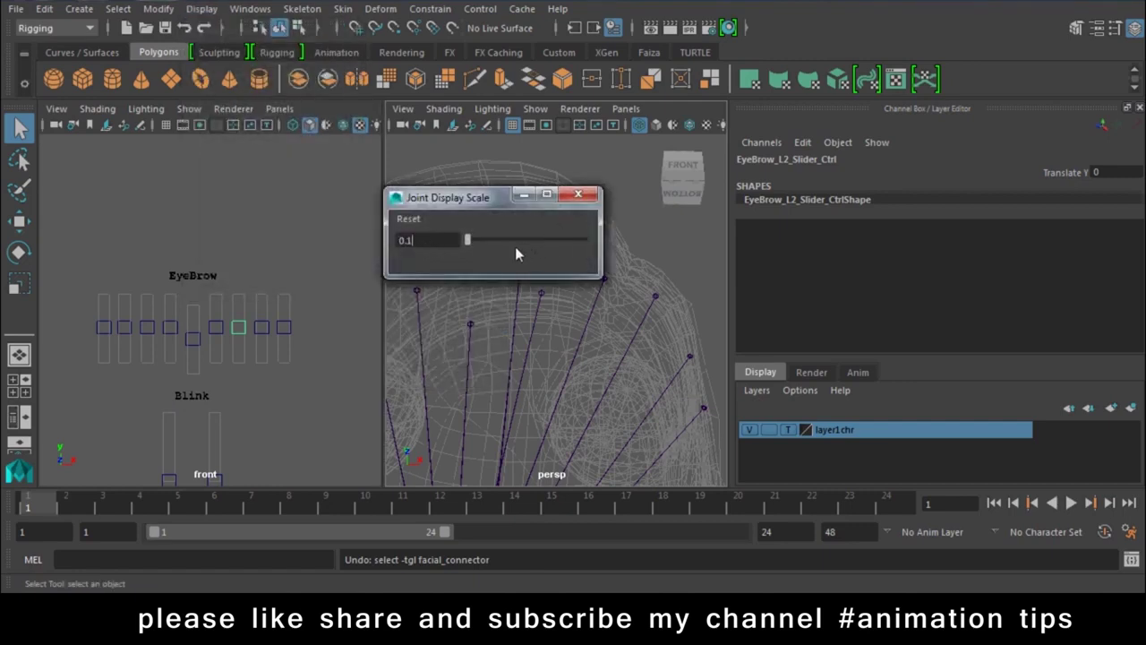
pyautogui.press('Return')
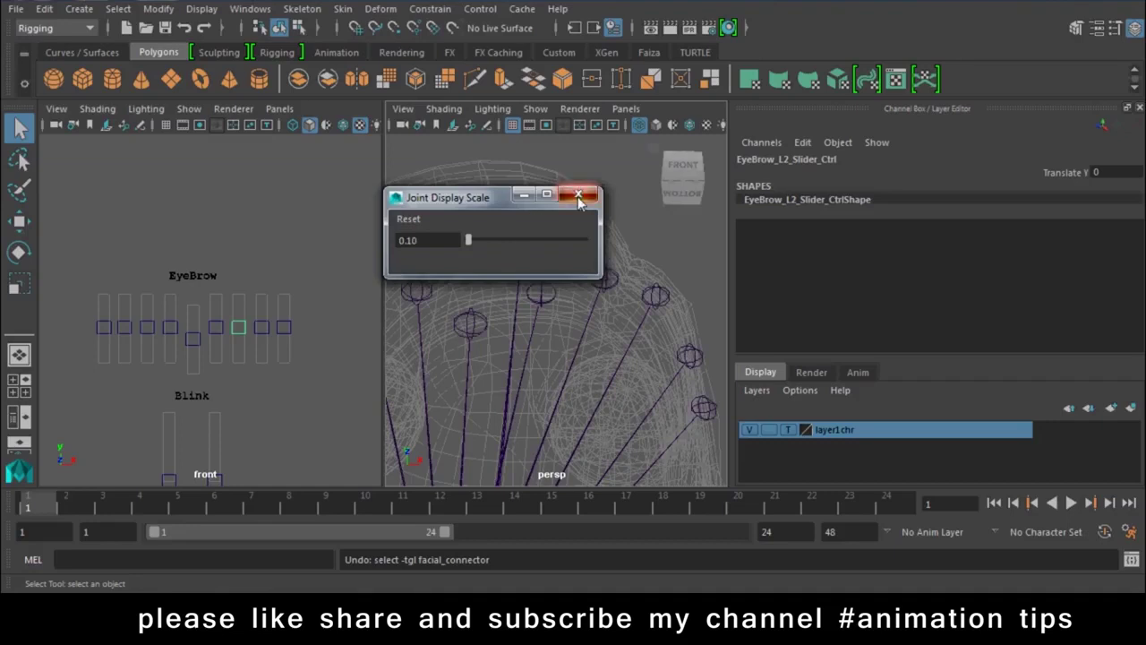
pyautogui.click(578, 194)
pyautogui.scroll(-5, 590, 355)
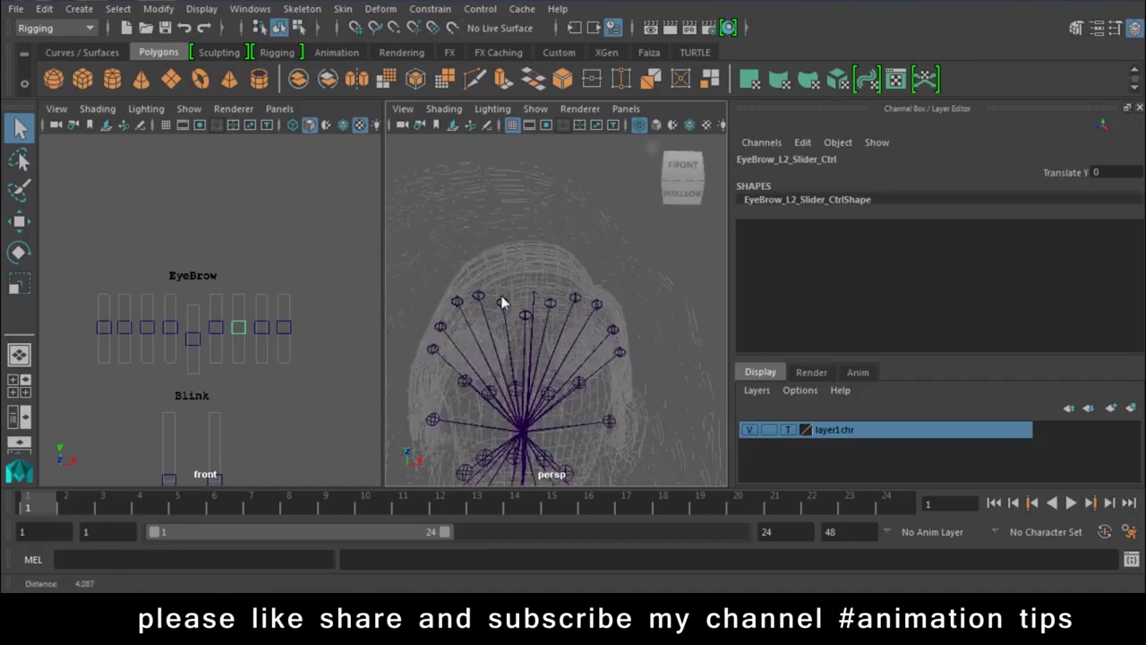
pyautogui.click(579, 297)
# Point-constrain L_eyebrow2, then repeat with G for L_eyebrow3 and L_eyebrow4 on the next sliders
pyautogui.click(430, 9)
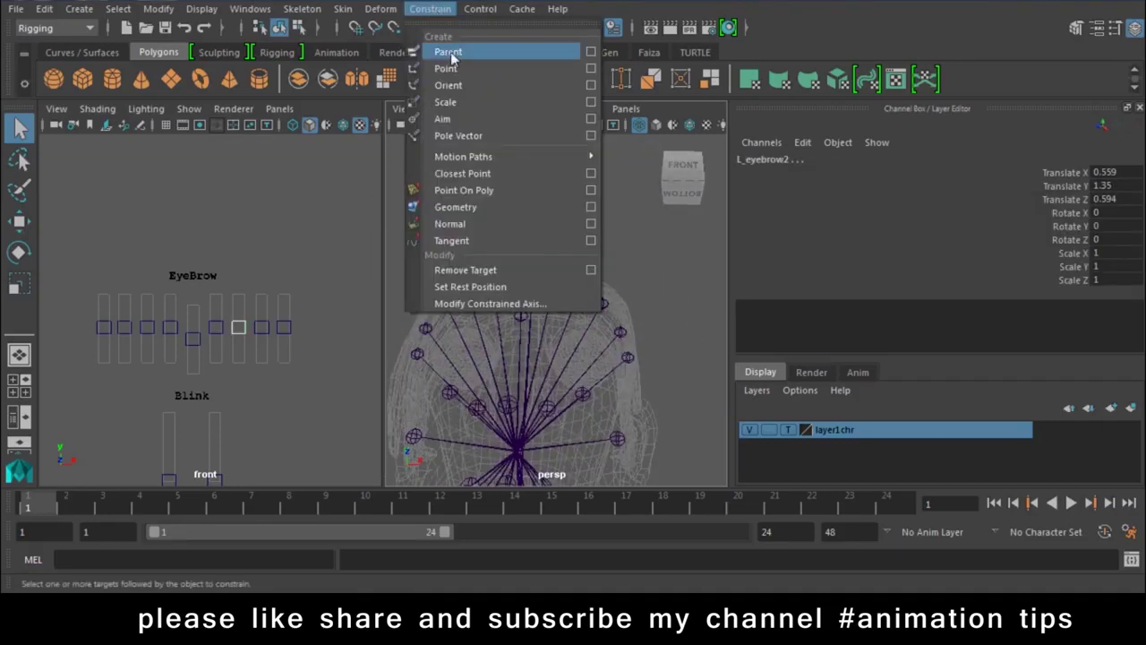
pyautogui.click(447, 68)
pyautogui.click(261, 327)
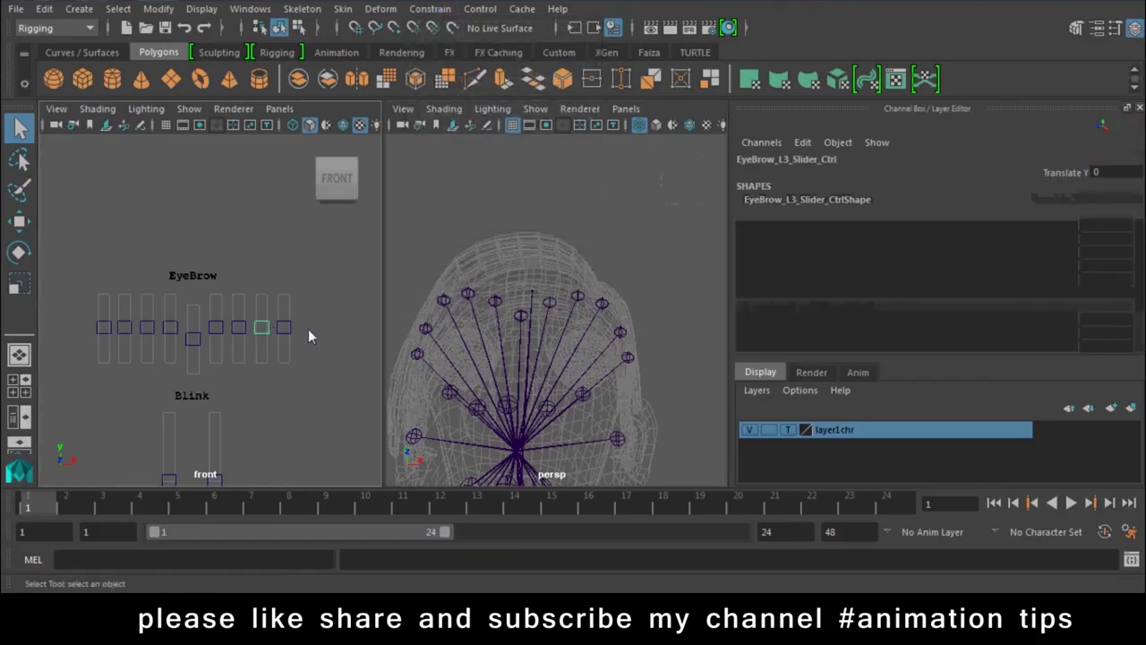
pyautogui.keyDown('shift'); pyautogui.click(601, 305); pyautogui.keyUp('shift')
pyautogui.press('g')
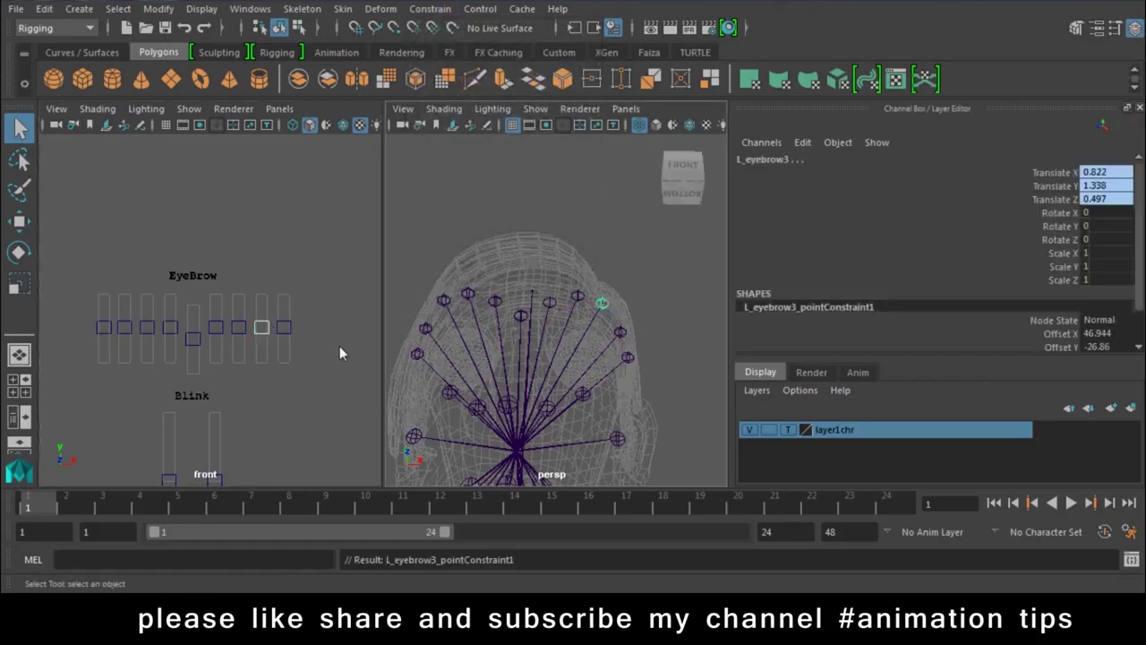
pyautogui.click(284, 331)
pyautogui.keyDown('shift'); pyautogui.click(623, 337); pyautogui.keyUp('shift')
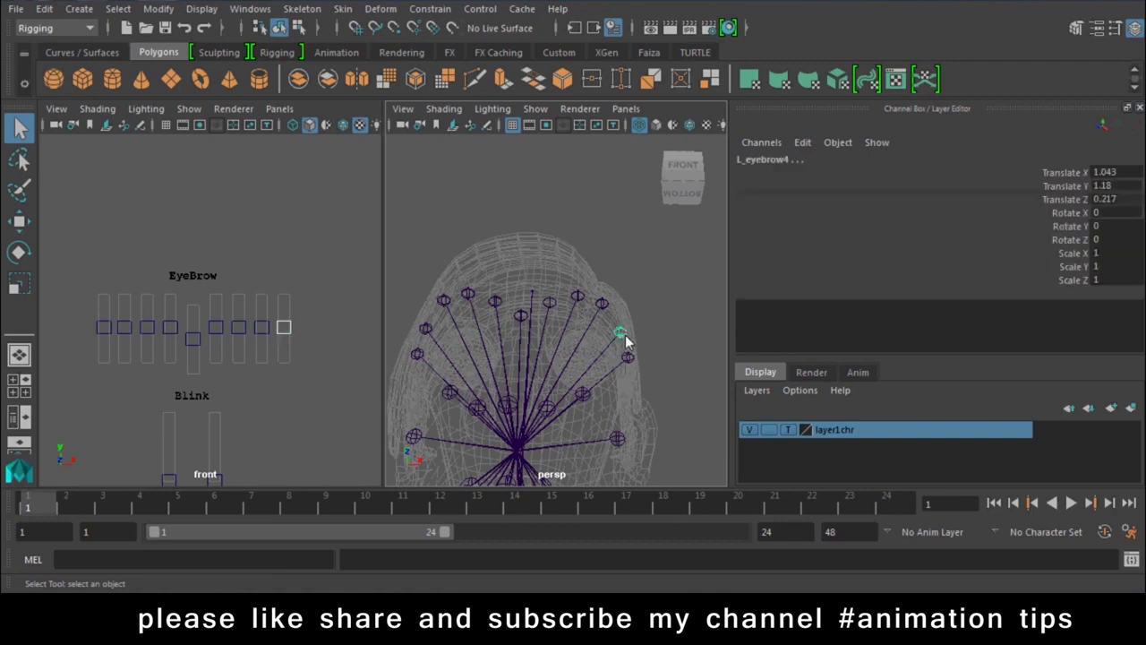
pyautogui.press('g')
pyautogui.moveTo(328, 275); pyautogui.dragTo(277, 383)
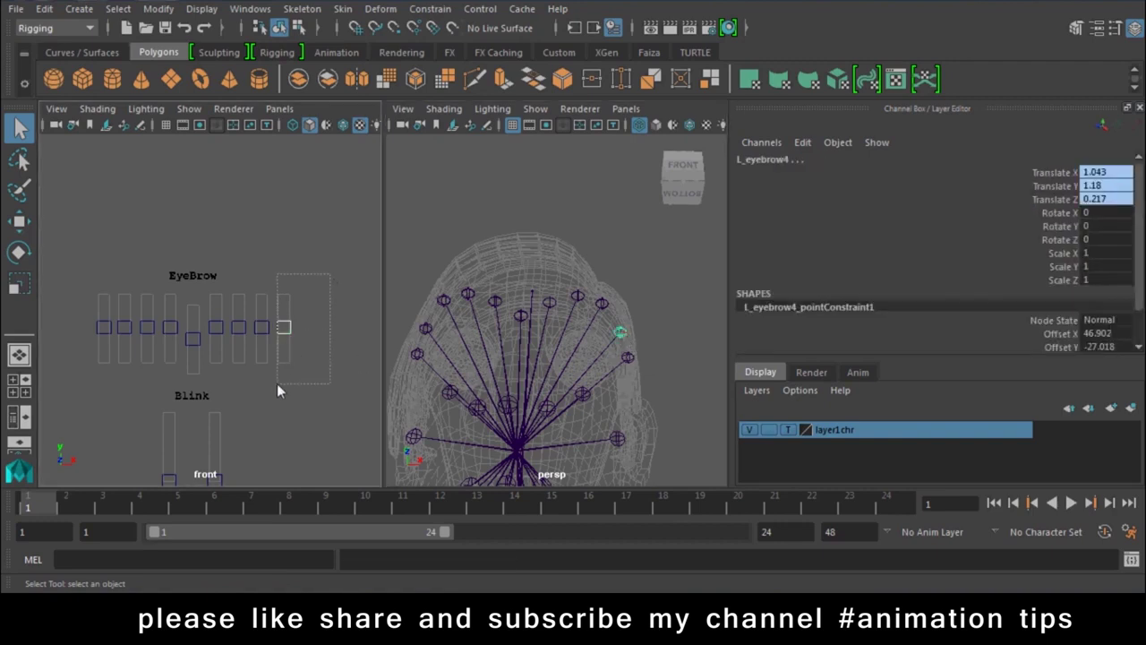
pyautogui.press('Up')
# Duplicate the end eyebrow slider group and move copies out to each end of the board
pyautogui.moveTo(305, 267); pyautogui.dragTo(281, 397)
pyautogui.press('Up')
pyautogui.press('w')
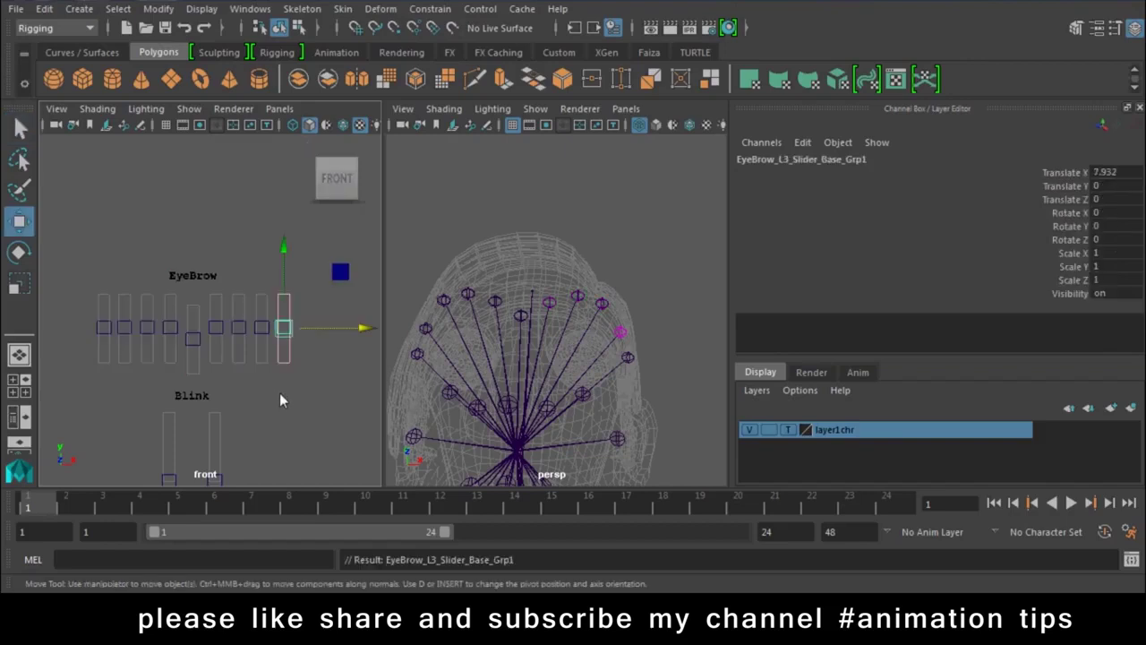
pyautogui.moveTo(357, 341)
pyautogui.mouseDown()
pyautogui.moveTo(380, 331)
pyautogui.moveTo(143, 333)
pyautogui.mouseUp()
pyautogui.press('Up')
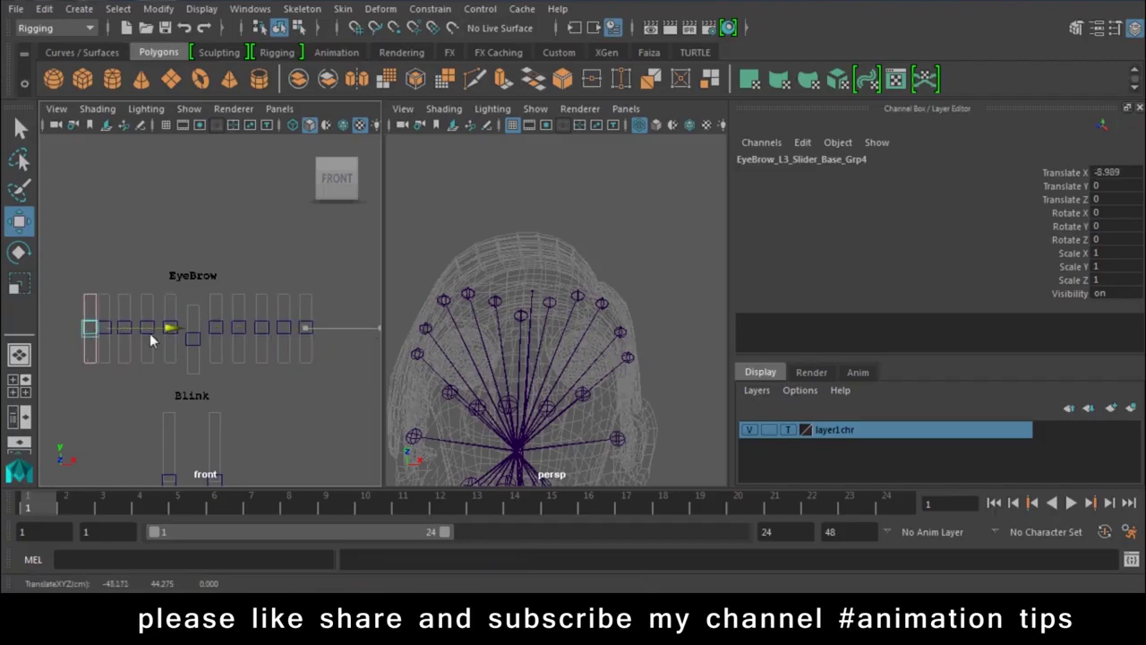
pyautogui.click(274, 353)
# Shift the slider control one slot right and point-constrain L_eyebrow5 to it
pyautogui.click(262, 329)
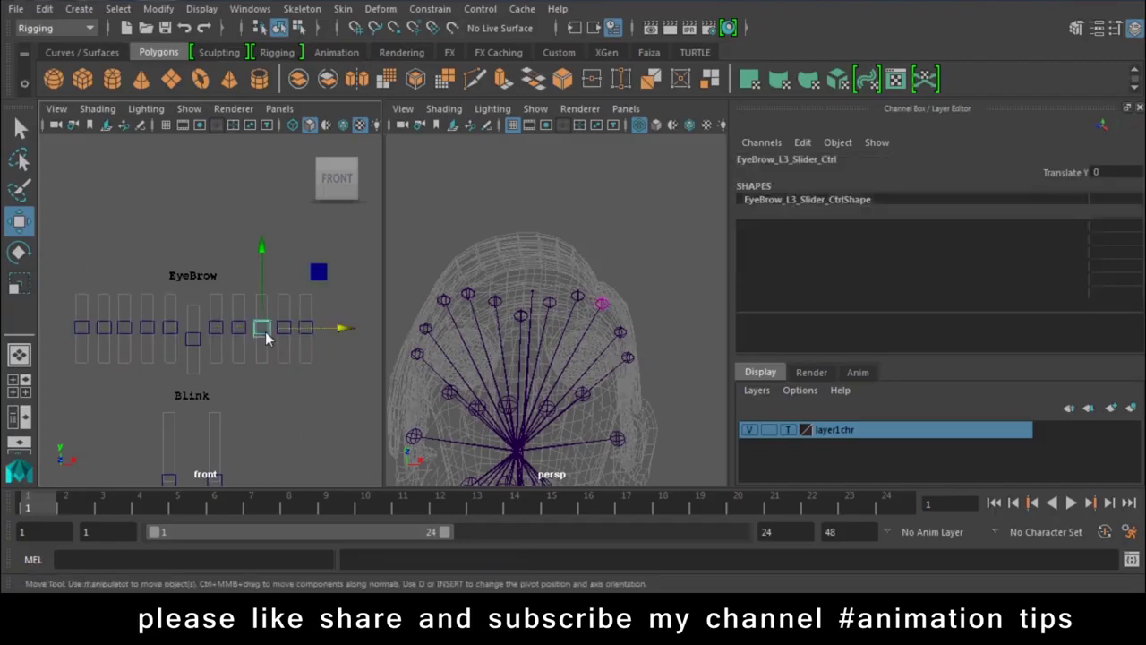
pyautogui.moveTo(287, 336)
pyautogui.mouseDown()
pyautogui.moveTo(295, 361)
pyautogui.moveTo(303, 349)
pyautogui.mouseUp()
pyautogui.keyDown('shift'); pyautogui.click(627, 357); pyautogui.keyUp('shift')
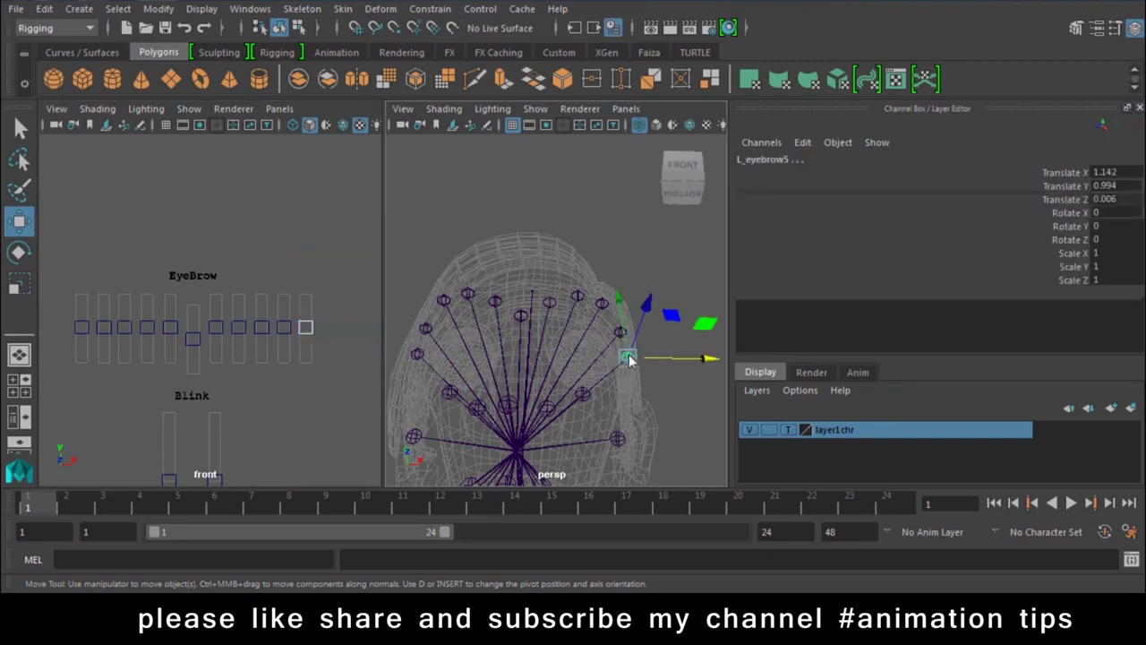
pyautogui.click(430, 8)
pyautogui.click(455, 84)
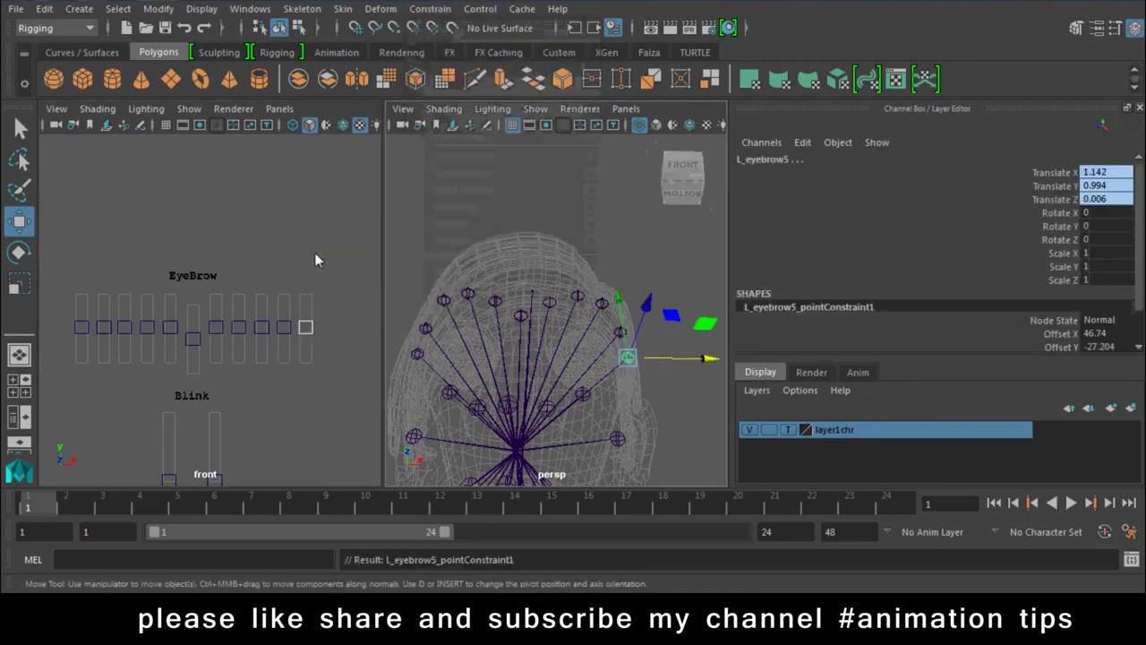
pyautogui.moveTo(314, 253); pyautogui.dragTo(211, 339)
pyautogui.moveTo(221, 245); pyautogui.dragTo(251, 238)
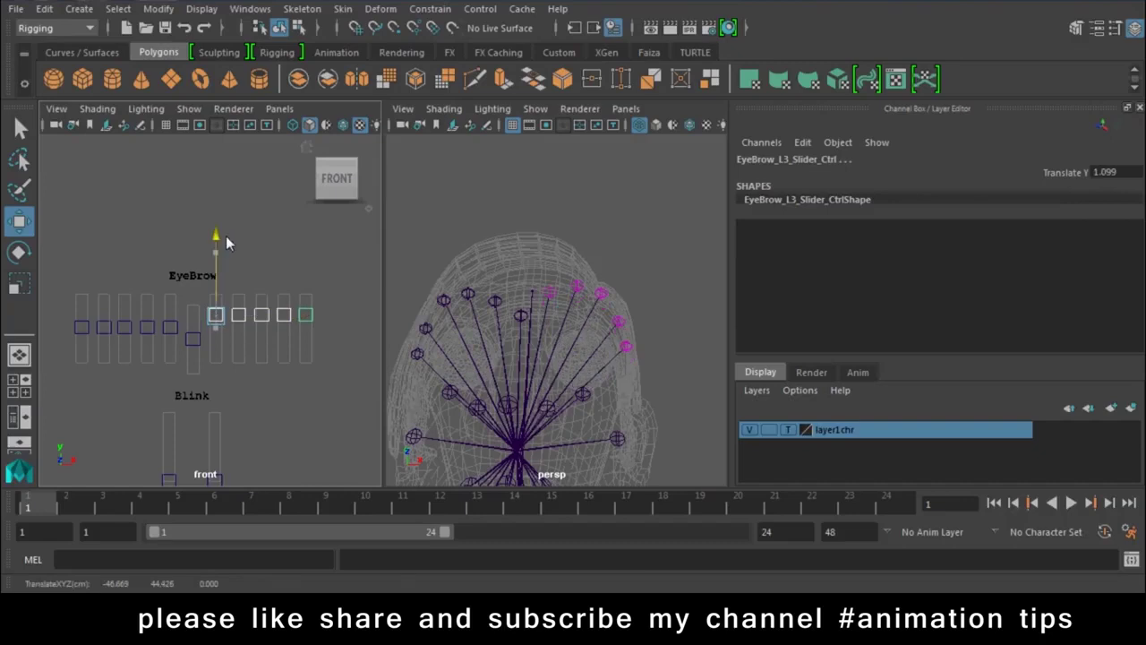
pyautogui.hotkey('ctrl', 'z')
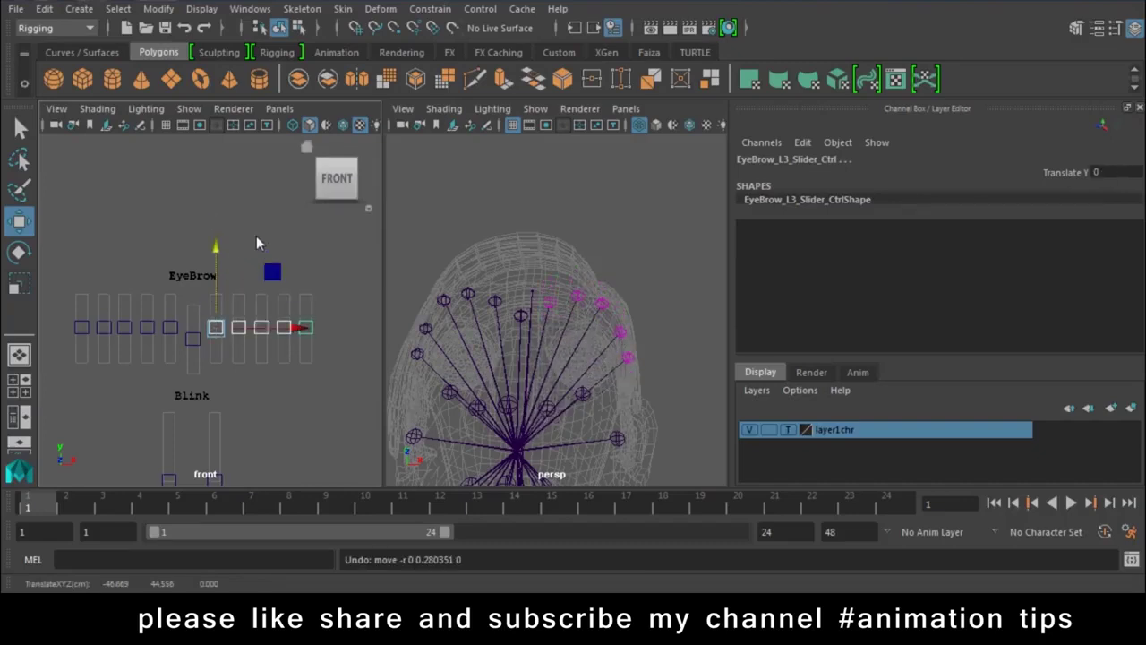
pyautogui.keyDown('alt'); pyautogui.moveTo(537, 322); pyautogui.dragTo(578, 324); pyautogui.keyUp('alt')
pyautogui.moveTo(269, 342)
pyautogui.mouseDown()
pyautogui.moveTo(241, 292)
pyautogui.moveTo(266, 265)
pyautogui.mouseUp()
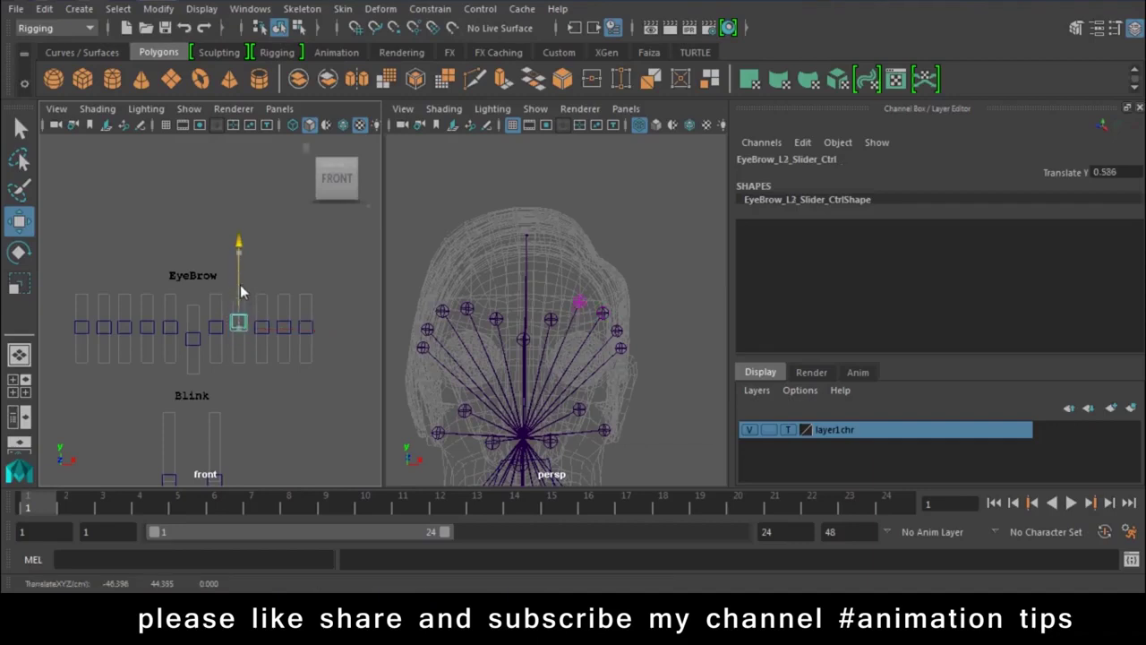
pyautogui.hotkey('ctrl', 'z')
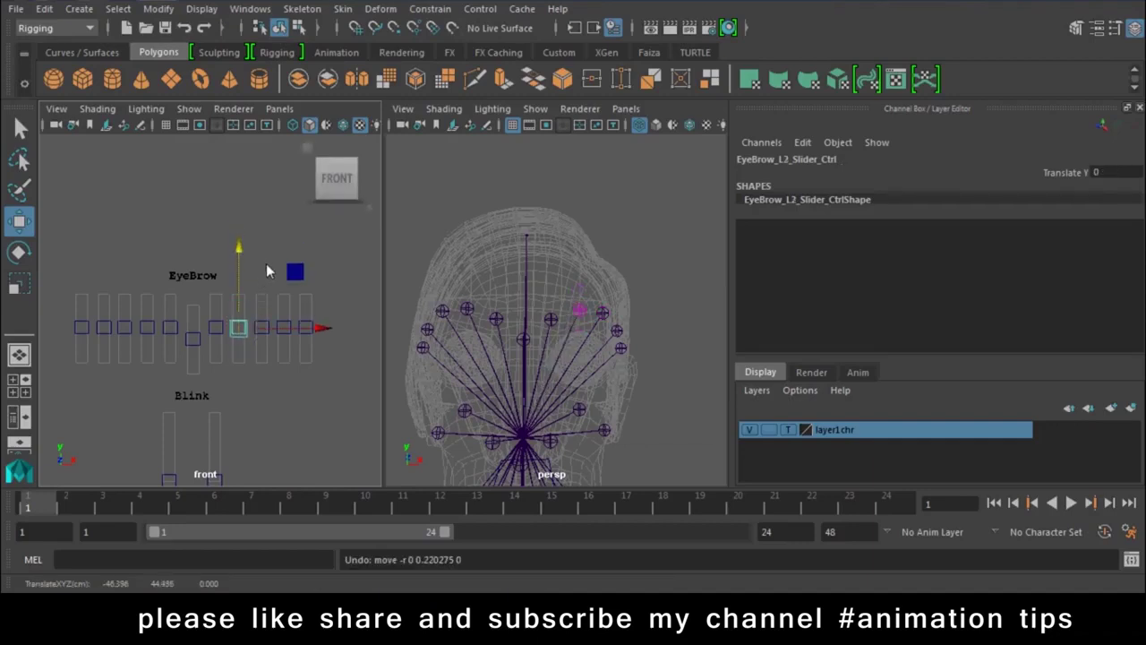
pyautogui.scroll(2, 326, 358)
# Point-constrain the beweyes control between the eyes to the centre eyebrow slider
pyautogui.scroll(2, 269, 361)
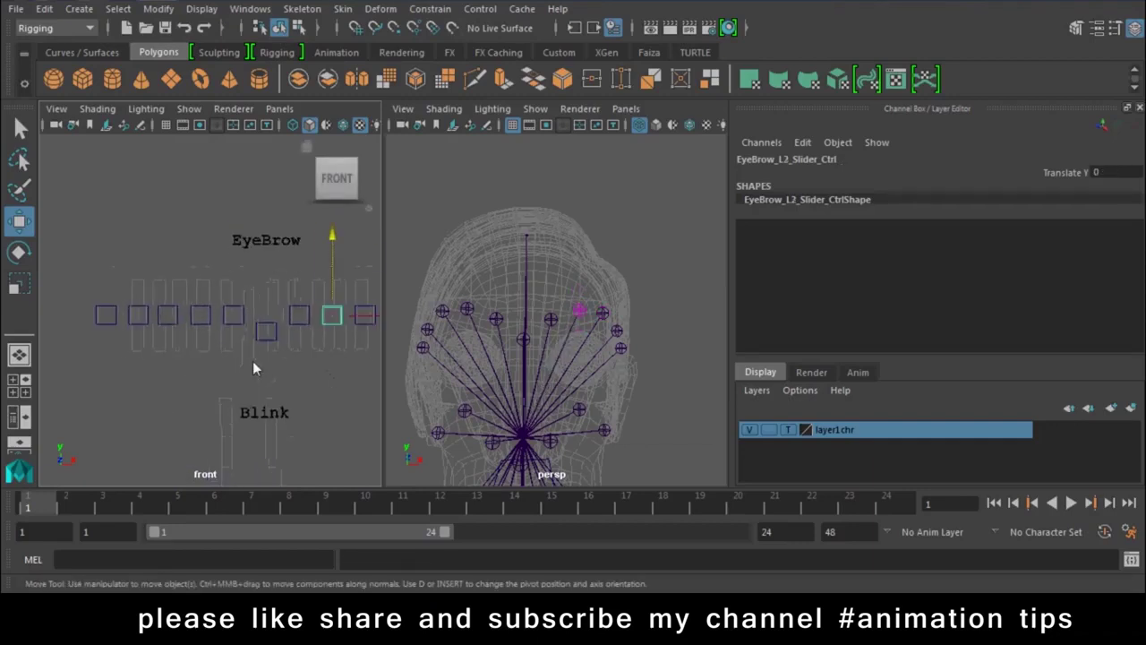
pyautogui.click(266, 331)
pyautogui.keyDown('alt'); pyautogui.moveTo(528, 337); pyautogui.dragTo(506, 330); pyautogui.keyUp('alt')
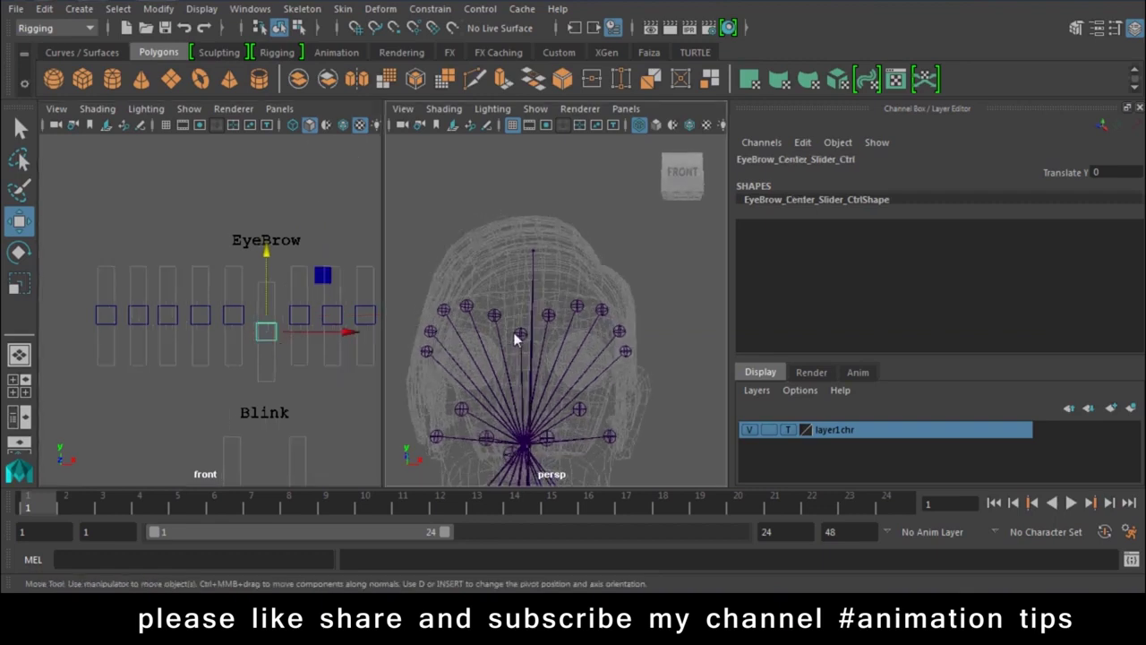
pyautogui.click(514, 333)
pyautogui.click(428, 9)
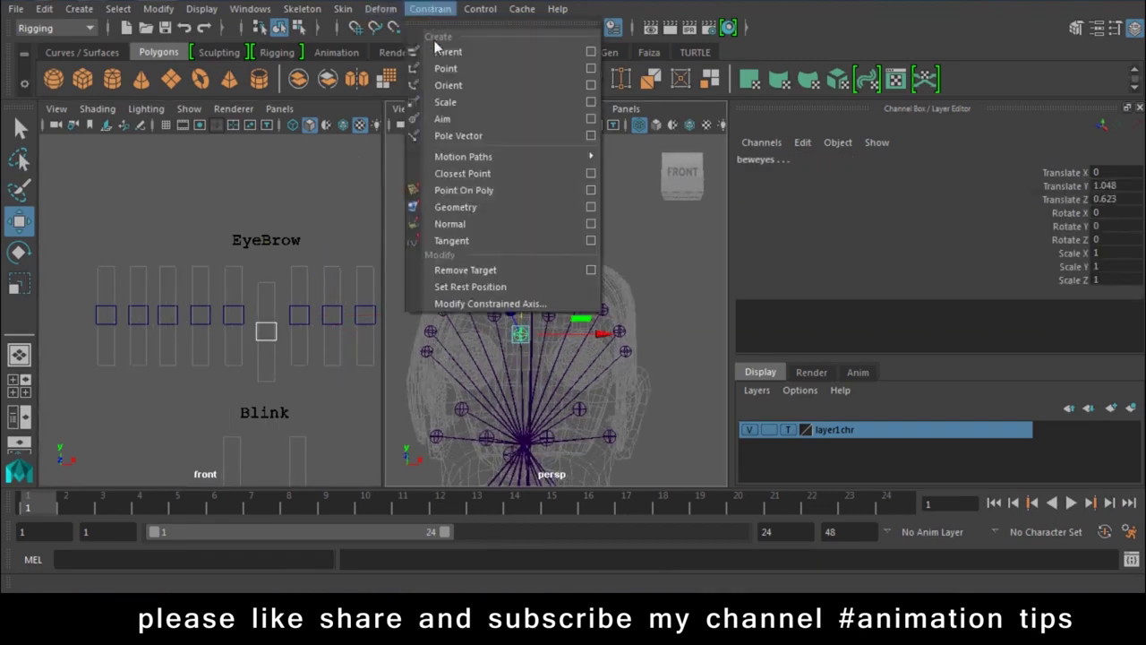
pyautogui.click(444, 69)
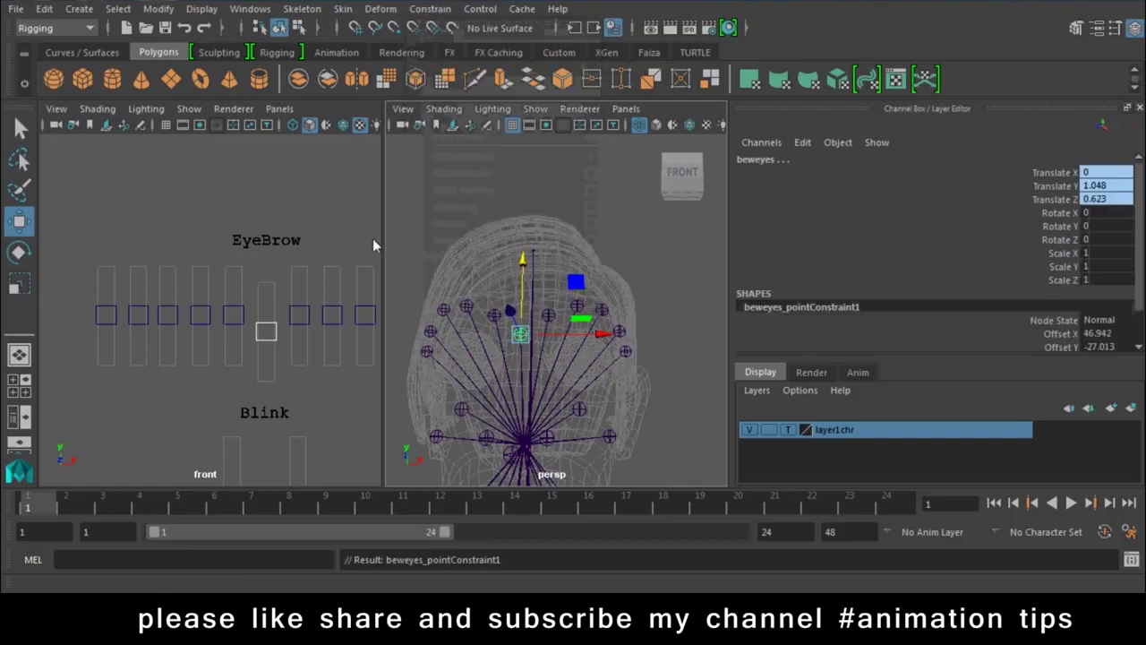
# Point-constrain R_eyebrow1 to EyeBrow_R3_Slider_Ctrl
pyautogui.click(234, 319)
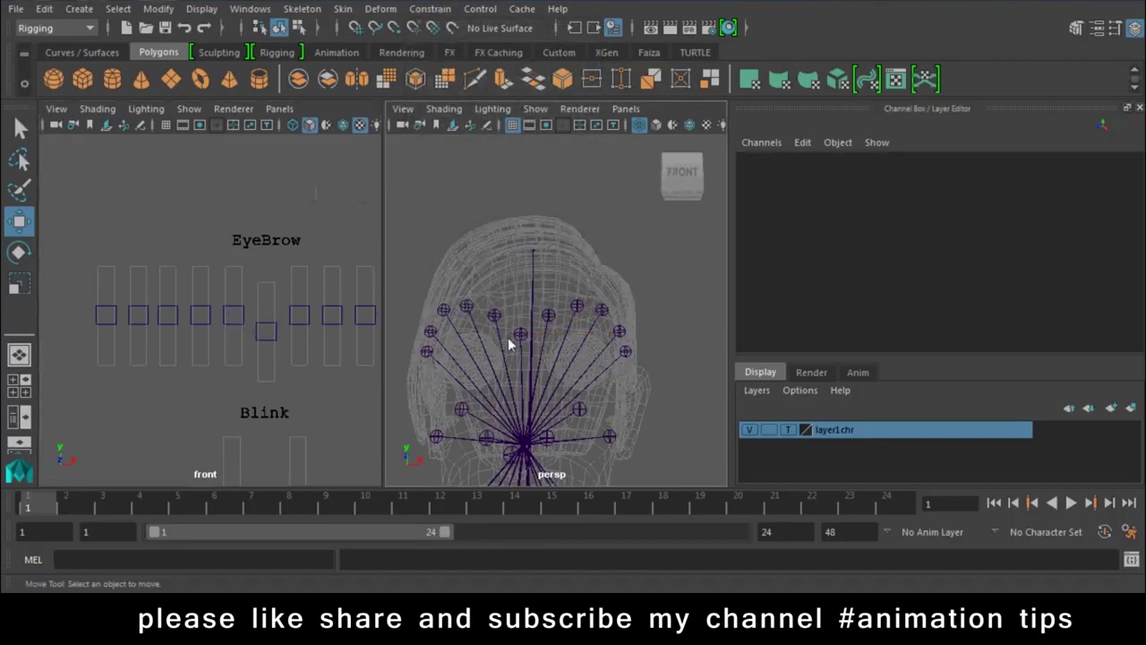
pyautogui.click(233, 316)
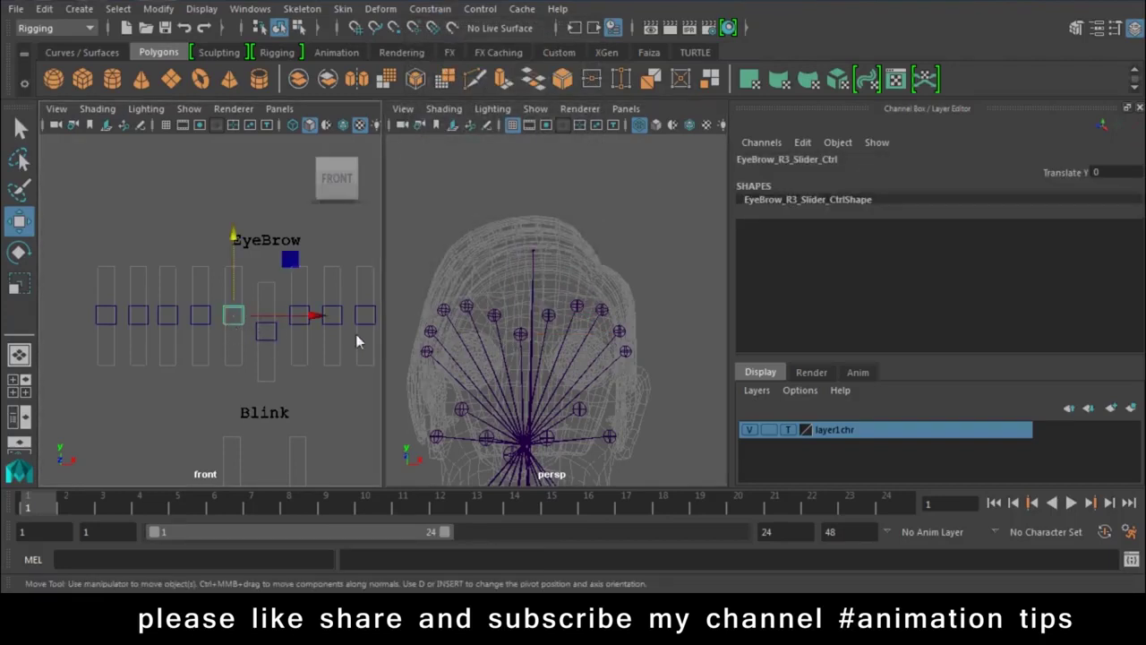
pyautogui.keyDown('shift'); pyautogui.click(495, 315); pyautogui.keyUp('shift')
pyautogui.press('g')
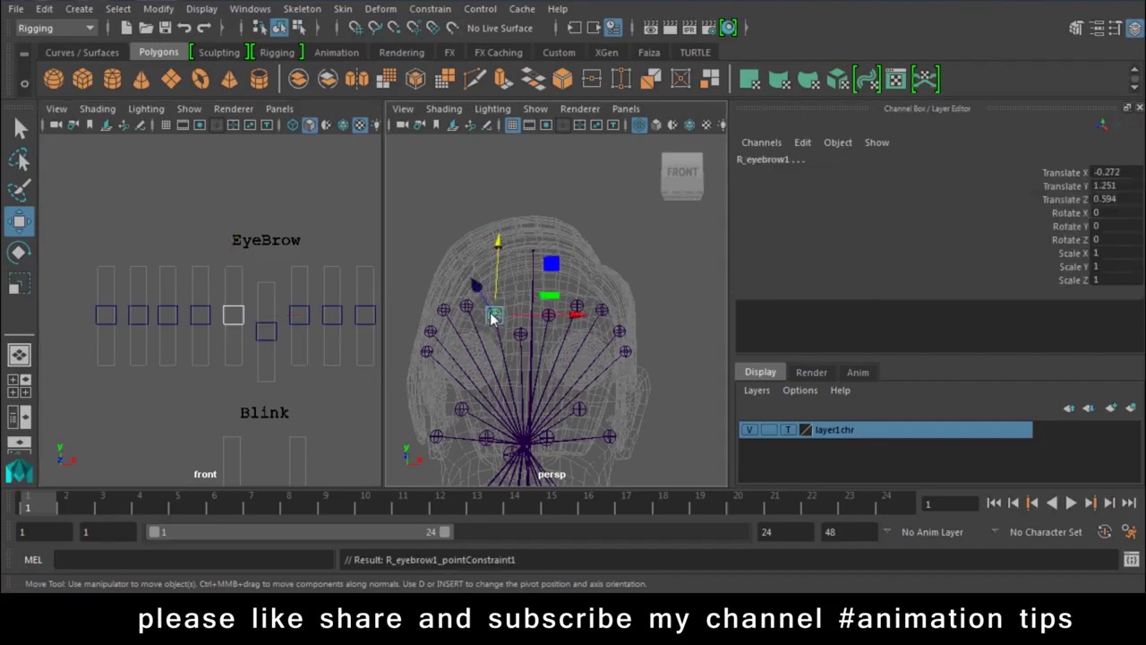
# Point-constrain locators R_eyebrow2 and R_eyebrow3 to the next two eyebrow sliders
pyautogui.click(198, 324)
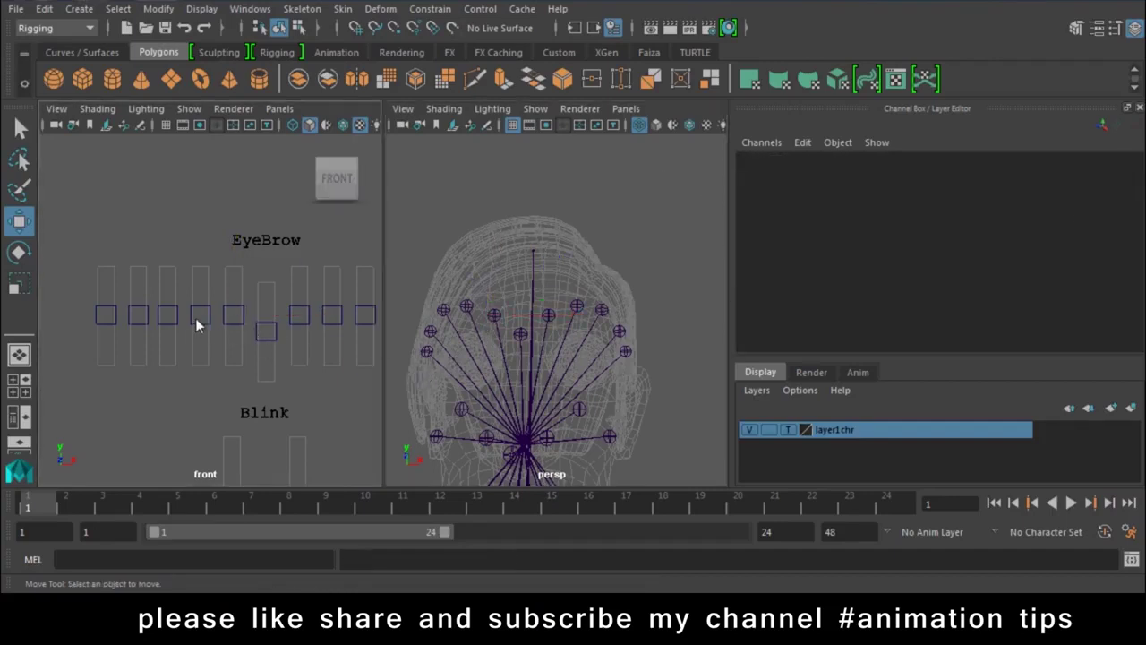
pyautogui.click(197, 315)
pyautogui.keyDown('alt'); pyautogui.moveTo(398, 360); pyautogui.dragTo(434, 363); pyautogui.keyUp('alt')
pyautogui.keyDown('shift'); pyautogui.click(474, 298); pyautogui.keyUp('shift')
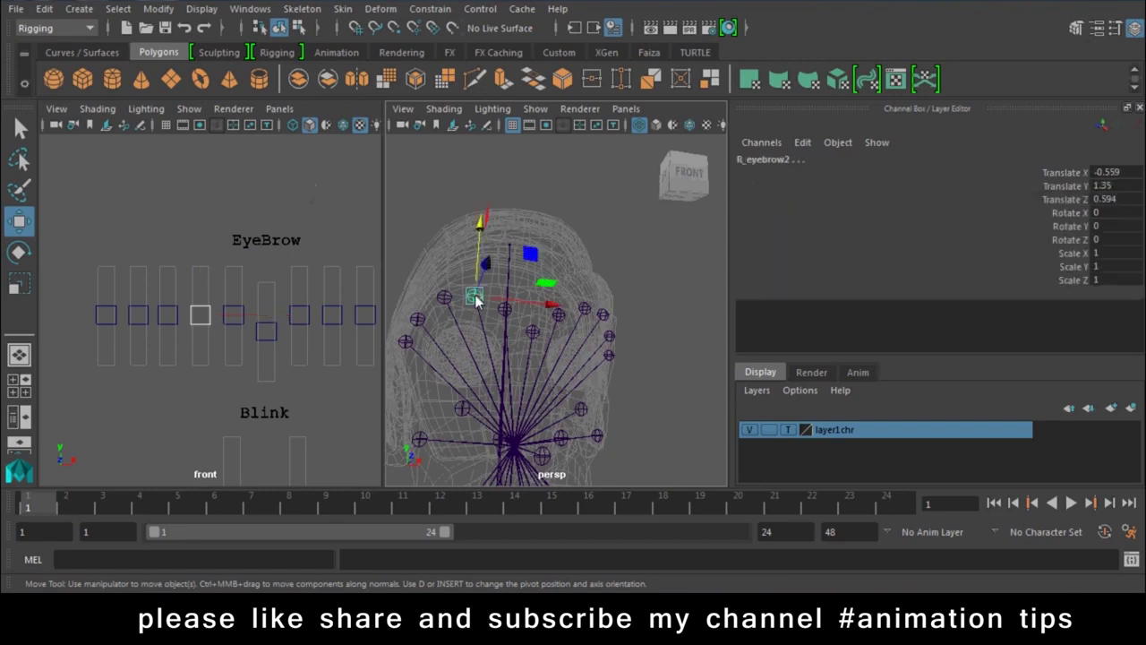
pyautogui.press('g')
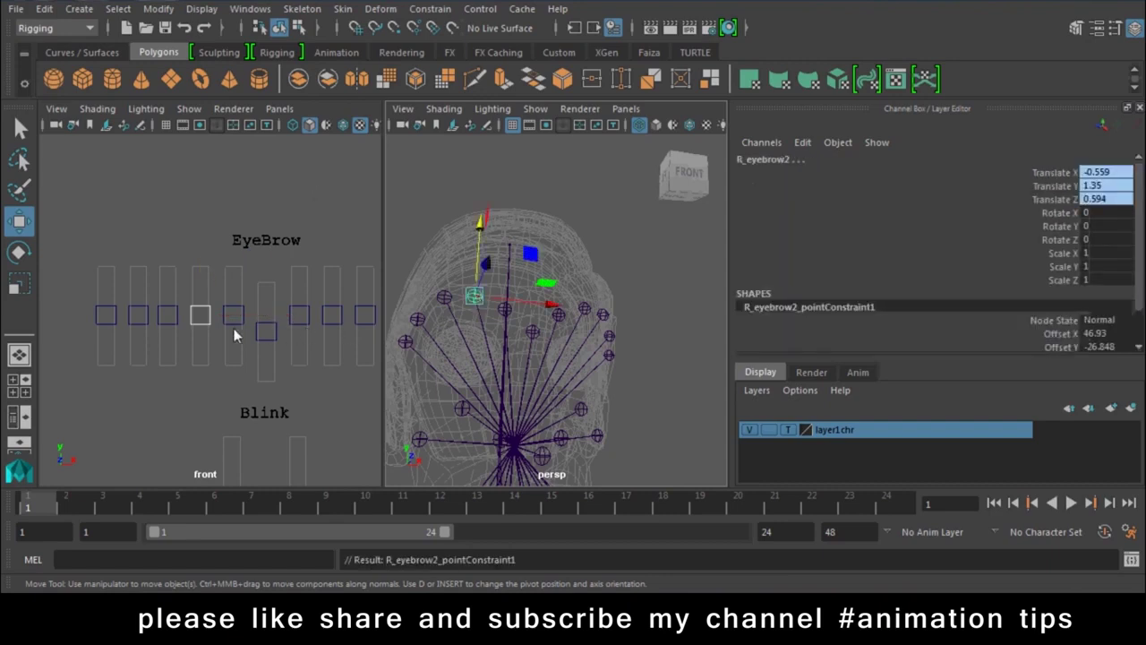
pyautogui.click(167, 315)
pyautogui.keyDown('shift'); pyautogui.click(443, 298); pyautogui.keyUp('shift')
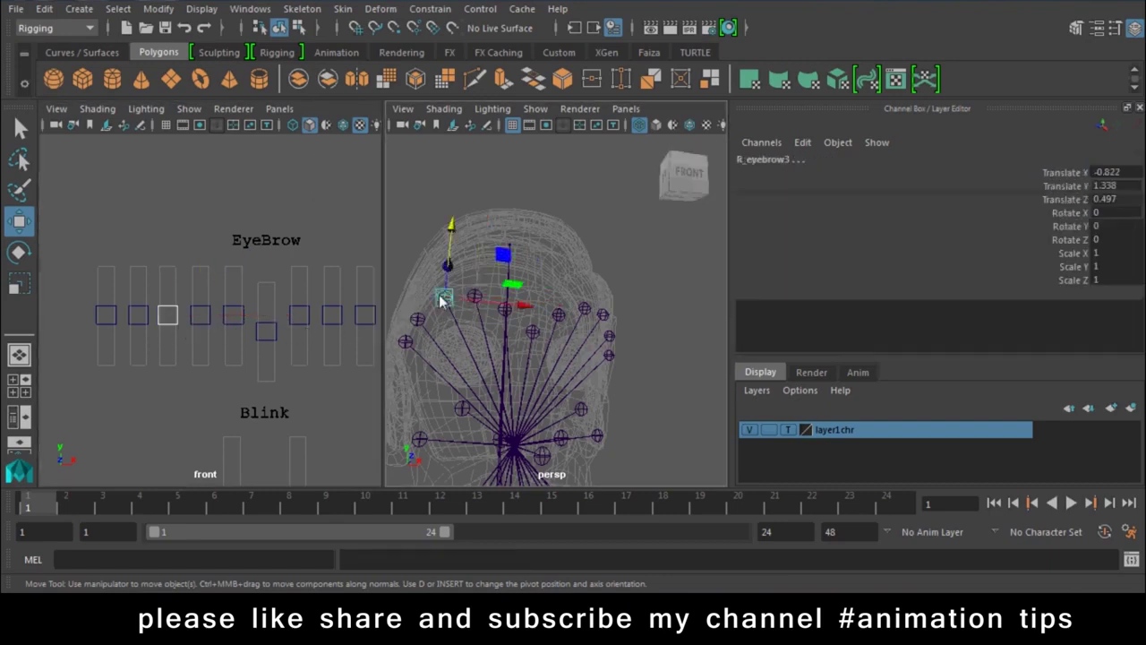
pyautogui.press('g')
# Point-constrain R_eyebrow4 and R_eyebrow5 to the outer sliders and check the locators
pyautogui.click(137, 322)
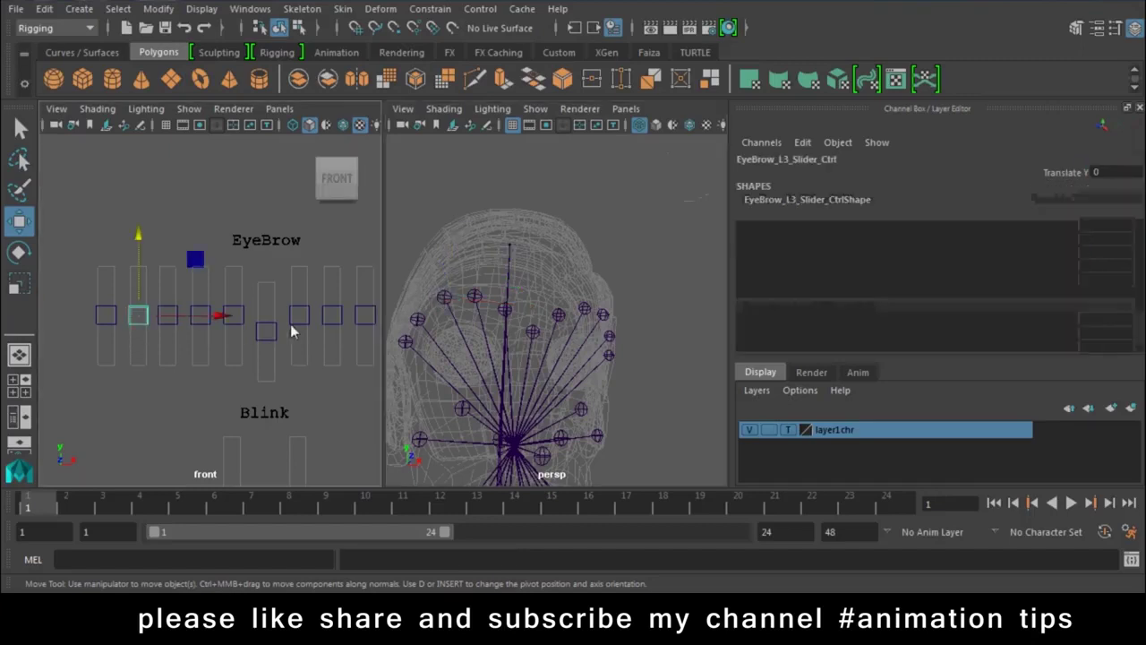
pyautogui.keyDown('shift'); pyautogui.click(417, 320); pyautogui.keyUp('shift')
pyautogui.press('g')
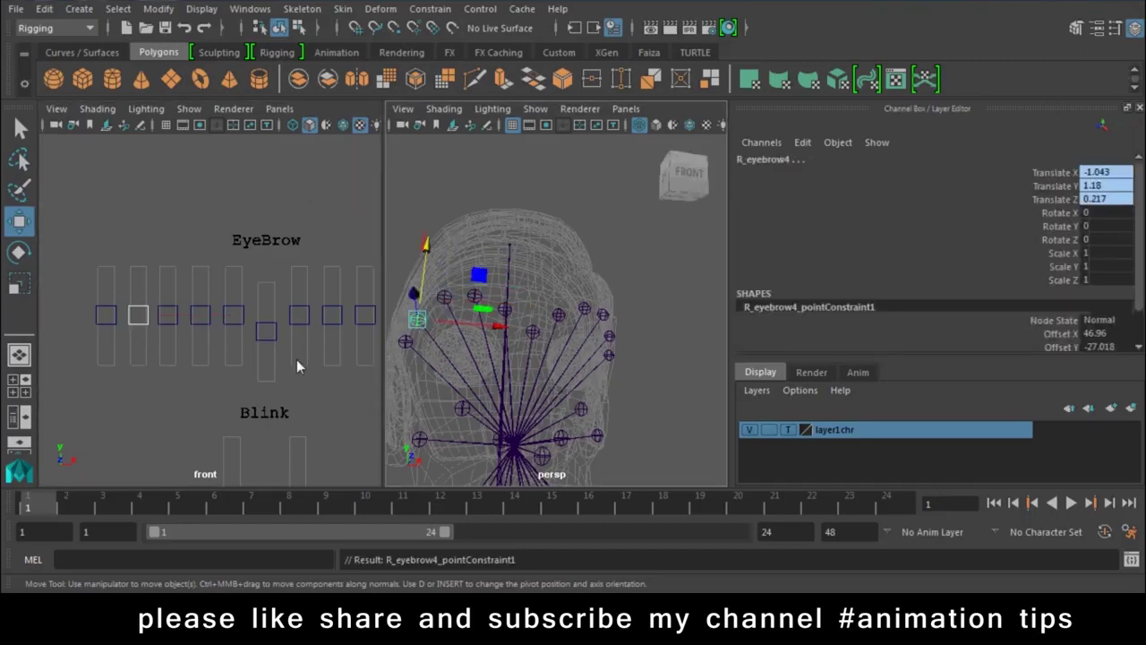
pyautogui.click(107, 318)
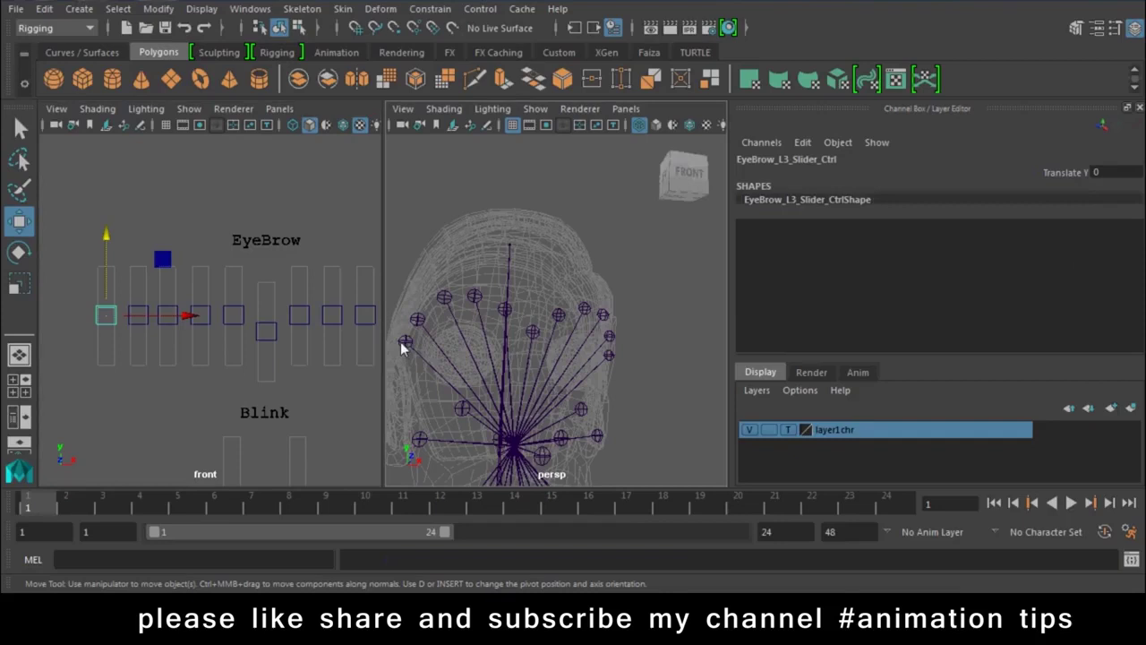
pyautogui.keyDown('shift'); pyautogui.click(404, 343); pyautogui.keyUp('shift')
pyautogui.press('g')
pyautogui.keyDown('alt'); pyautogui.moveTo(583, 404); pyautogui.dragTo(524, 376); pyautogui.keyUp('alt')
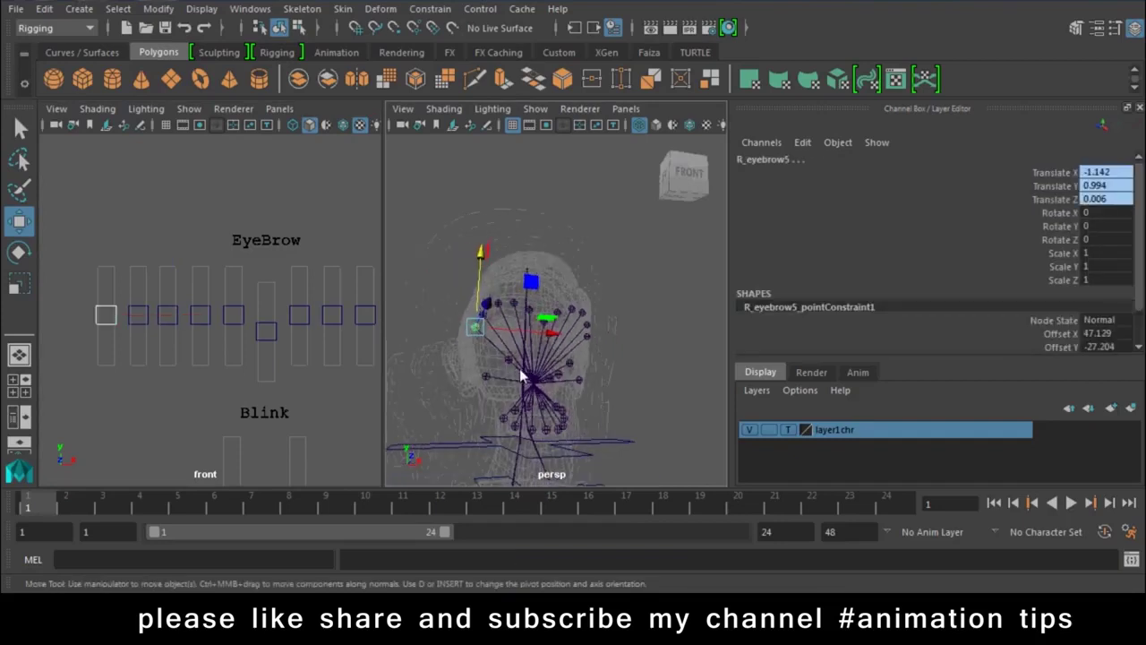
pyautogui.scroll(-3, 226, 324)
pyautogui.keyDown('alt'); pyautogui.moveTo(229, 325); pyautogui.dragTo(222, 325); pyautogui.keyUp('alt')
pyautogui.scroll(2, 179, 313)
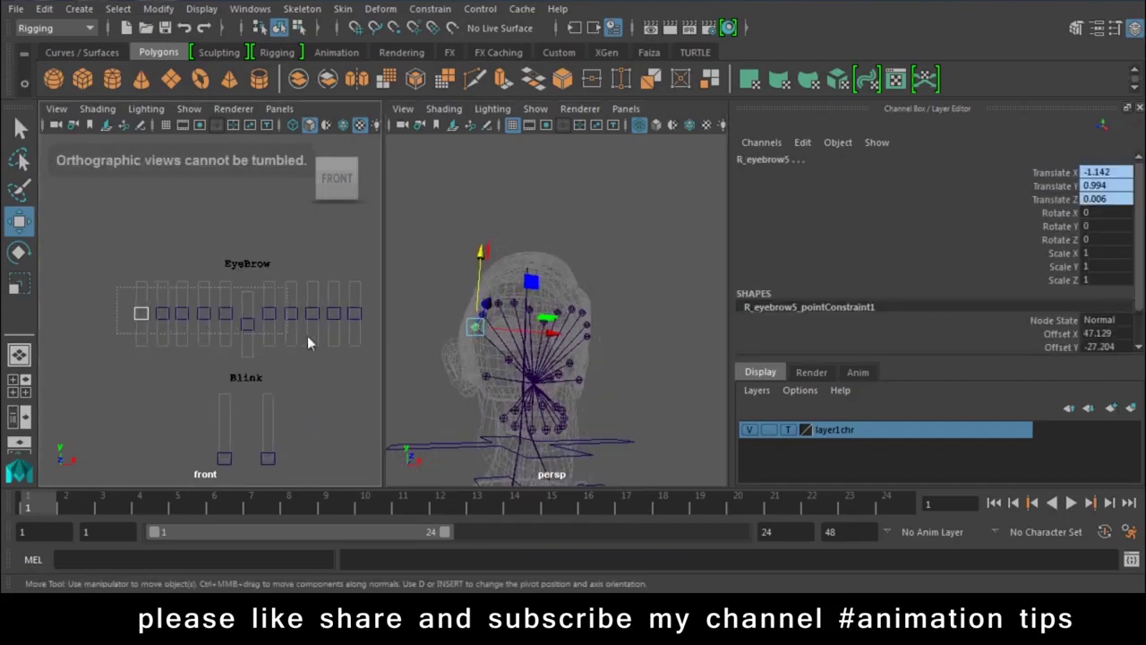
pyautogui.moveTo(308, 336); pyautogui.dragTo(374, 330)
pyautogui.moveTo(193, 246); pyautogui.dragTo(213, 209)
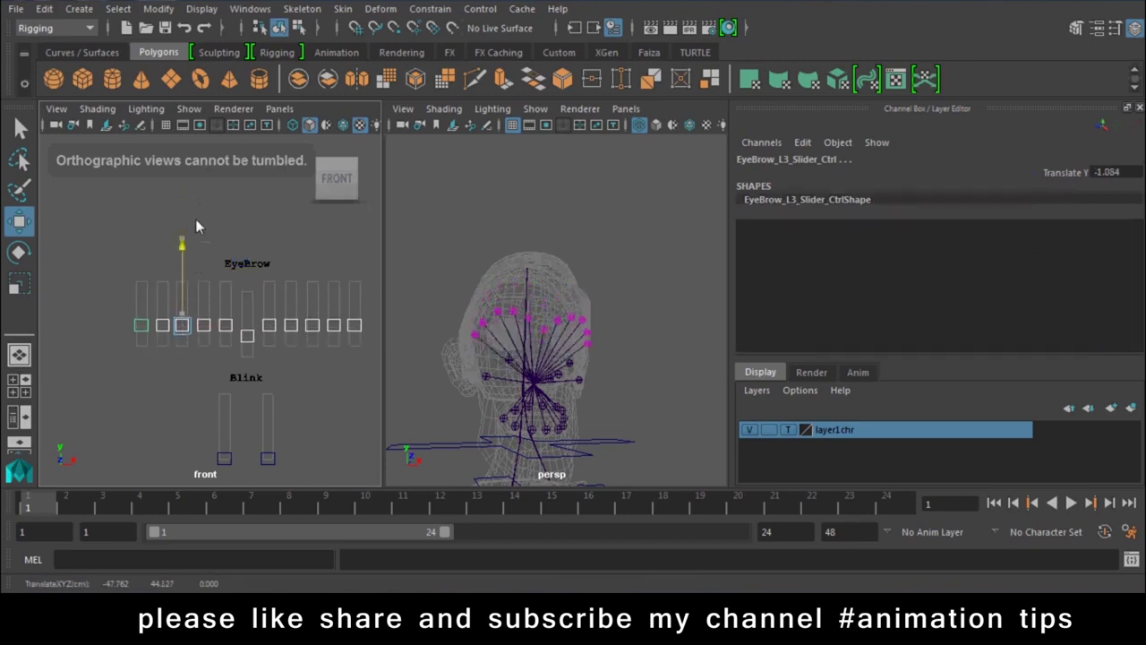
pyautogui.moveTo(222, 209); pyautogui.dragTo(230, 255)
pyautogui.hotkey('ctrl', 'z')
pyautogui.hotkey('ctrl', 'z')
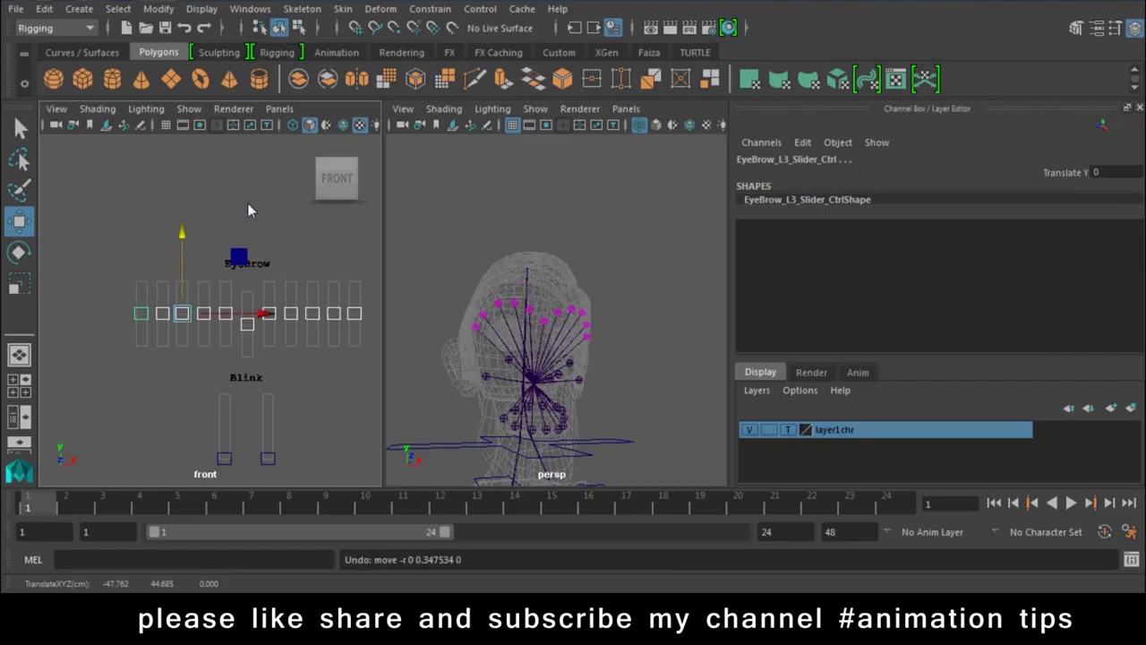
pyautogui.scroll(2, 605, 408)
pyautogui.scroll(1, 600, 313)
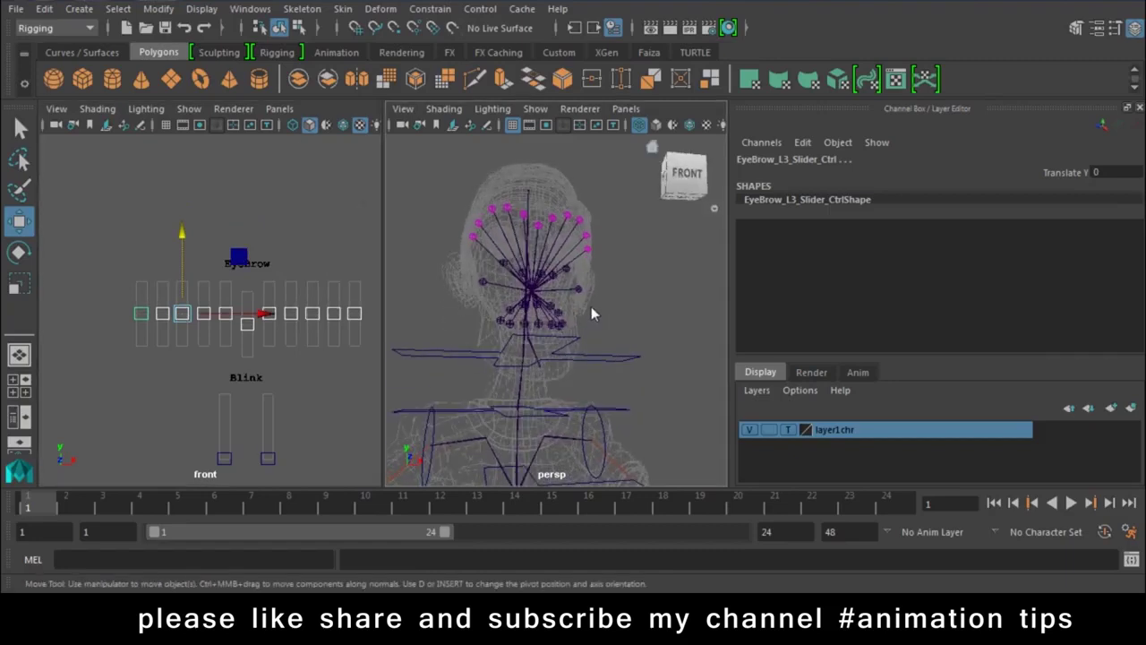
pyautogui.scroll(2, 591, 309)
pyautogui.scroll(2, 621, 344)
# Switch to textured shading and frame the board around the Mouth controls
pyautogui.click(624, 343)
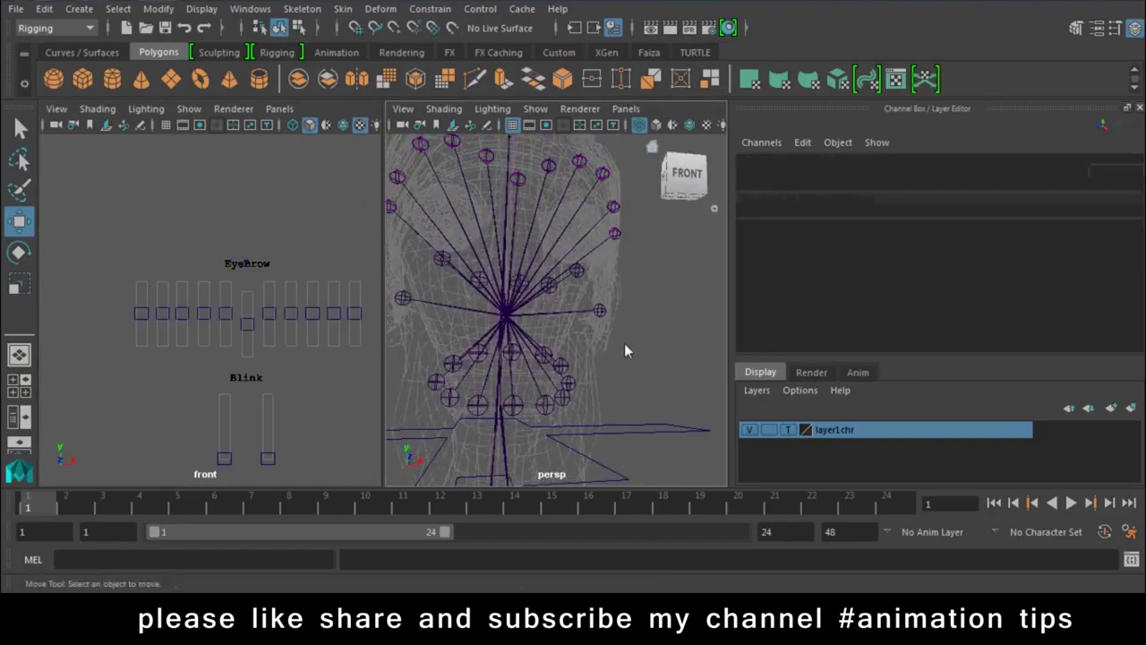
pyautogui.press('6')
pyautogui.moveTo(624, 343)
pyautogui.keyDown('alt'); pyautogui.mouseDown()
pyautogui.moveTo(624, 400)
pyautogui.moveTo(607, 407)
pyautogui.mouseUp(); pyautogui.keyUp('alt')
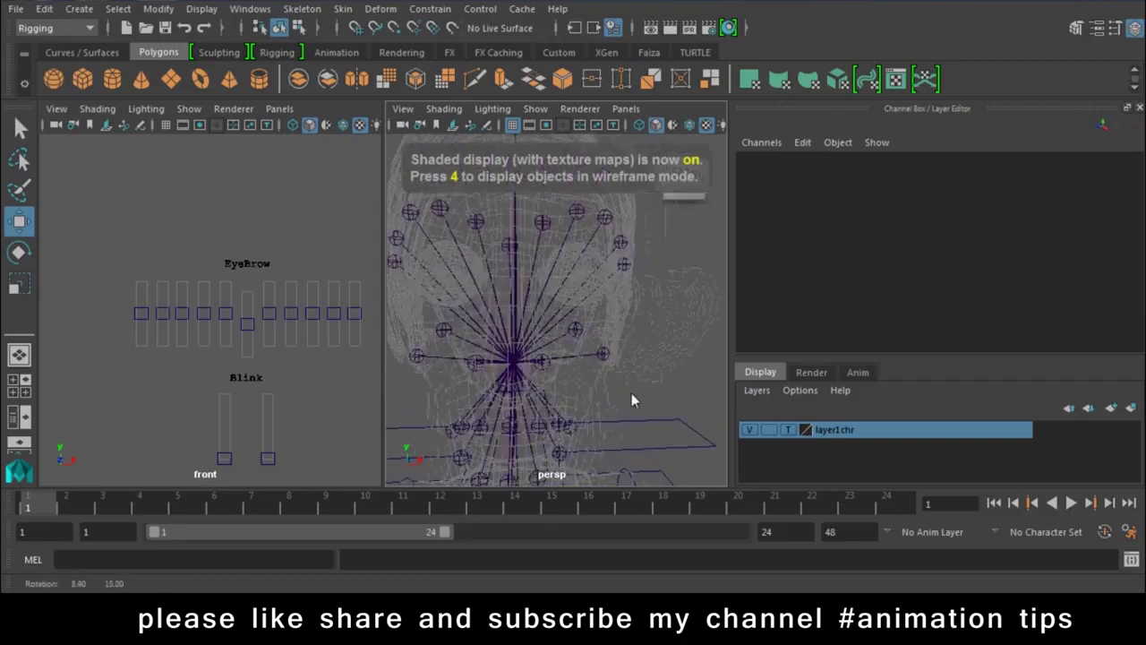
pyautogui.keyDown('alt'); pyautogui.moveTo(236, 471); pyautogui.dragTo(228, 384, button='middle'); pyautogui.keyUp('alt')
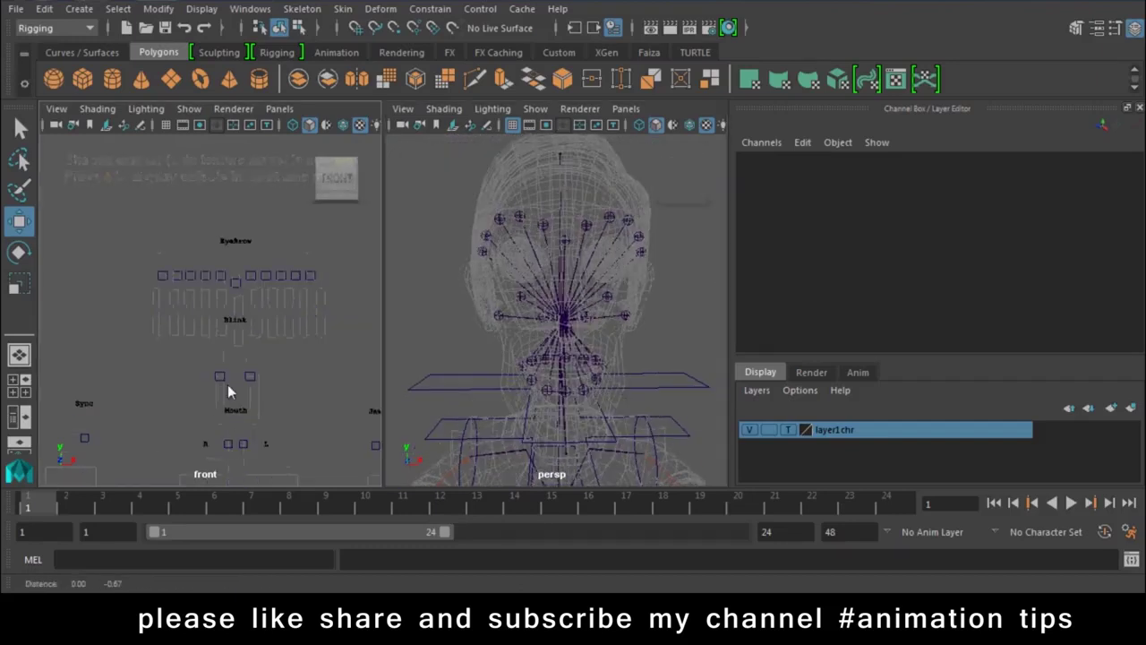
pyautogui.keyDown('alt'); pyautogui.moveTo(278, 476); pyautogui.dragTo(248, 422, button='middle'); pyautogui.keyUp('alt')
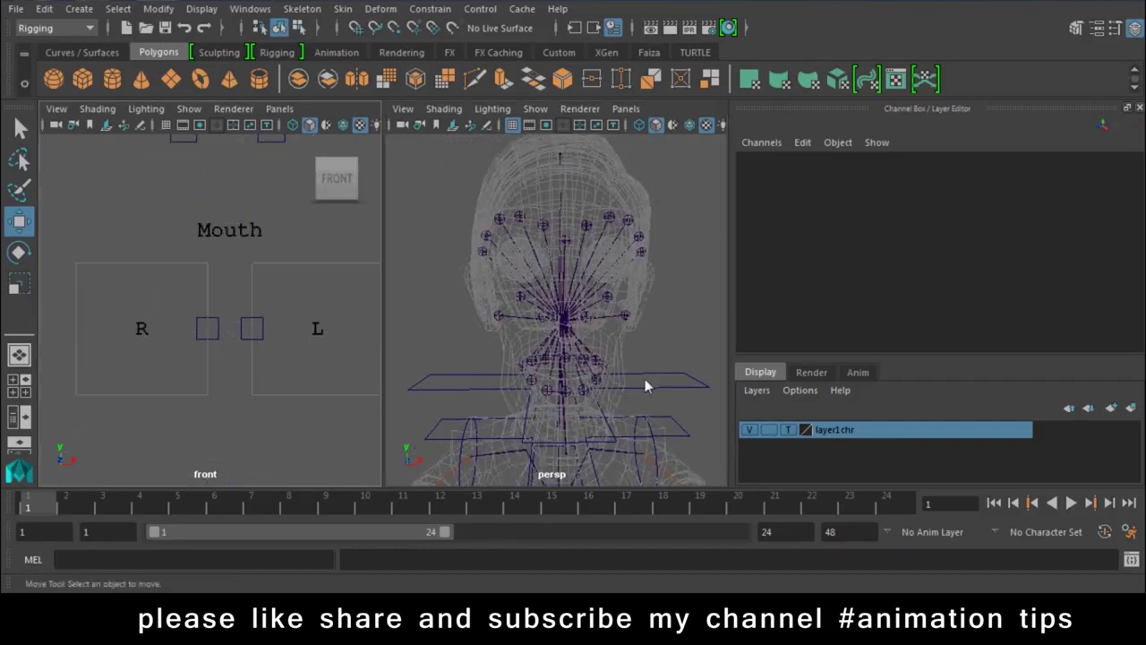
pyautogui.press('a')
pyautogui.press('a')
pyautogui.scroll(2, 170, 398)
pyautogui.scroll(3, 170, 398)
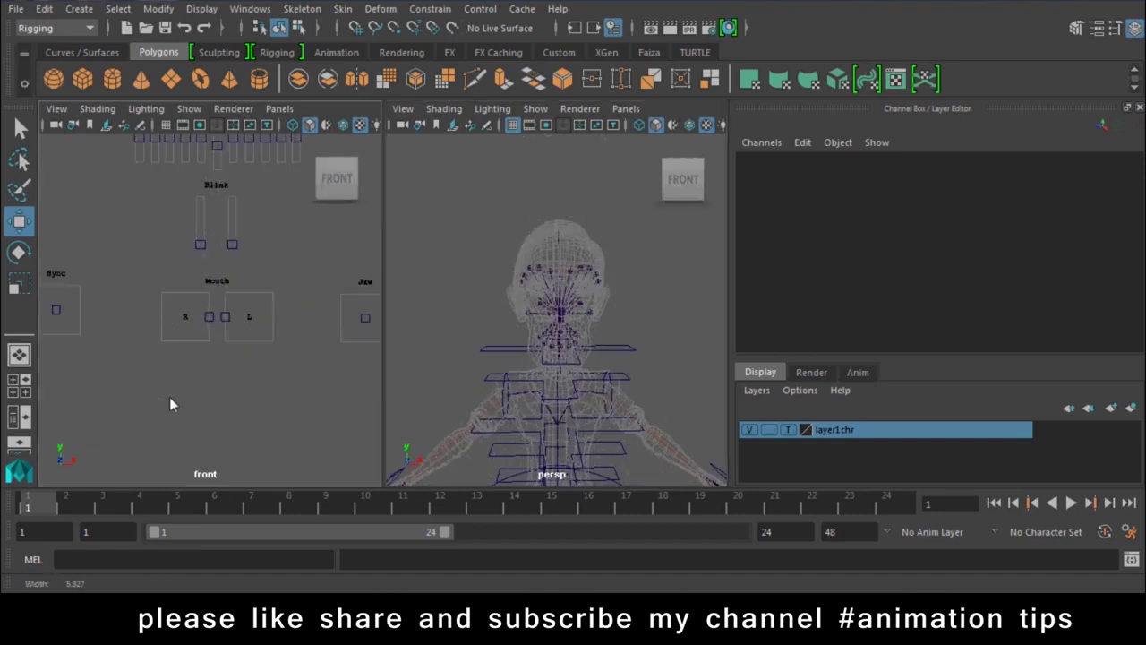
pyautogui.scroll(2, 209, 362)
pyautogui.scroll(2, 234, 386)
pyautogui.scroll(2, 201, 368)
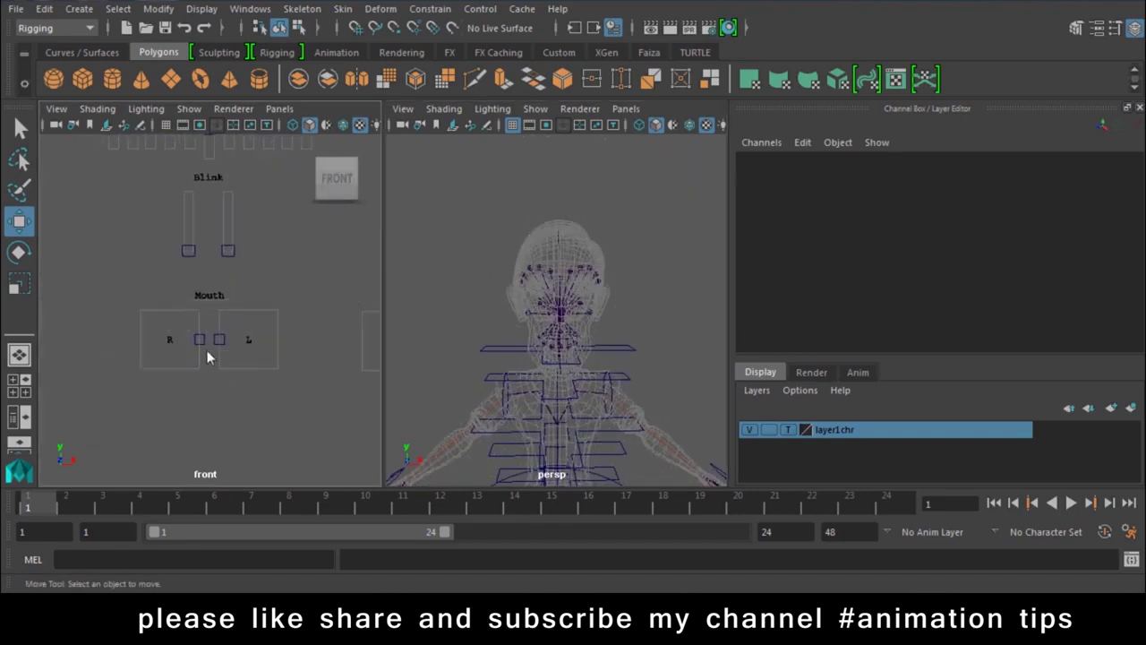
# Test-move the right mouth box control, then undo it back to centre
pyautogui.click(199, 340)
pyautogui.moveTo(248, 343); pyautogui.dragTo(244, 343)
pyautogui.hotkey('ctrl', 'z')
pyautogui.hotkey('ctrl', 'z')
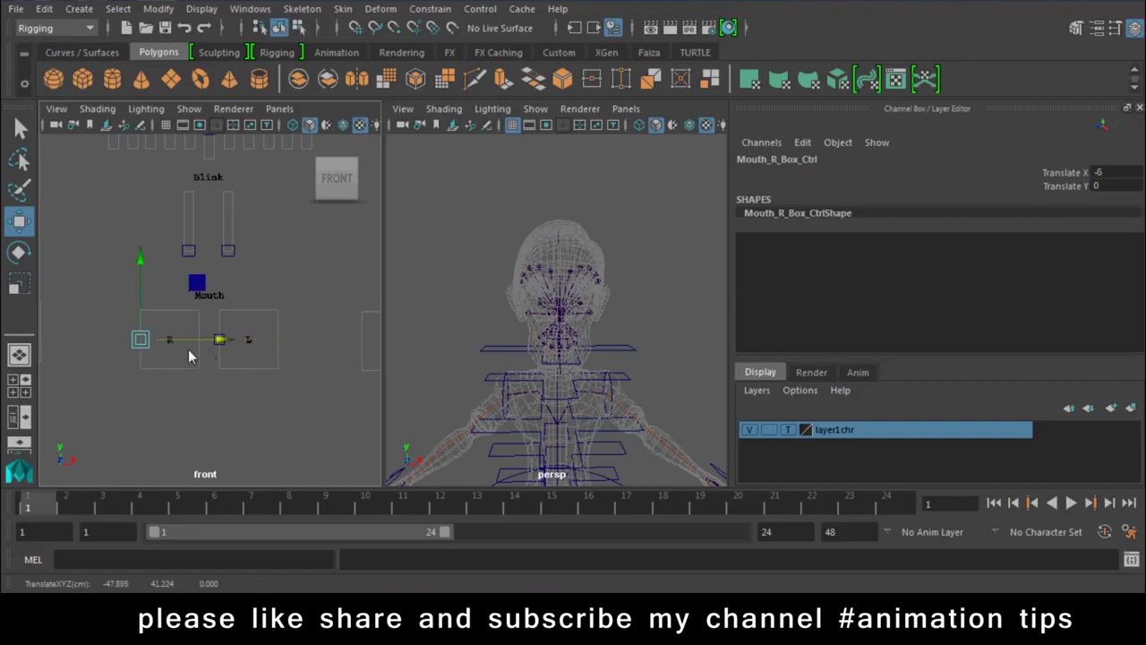
pyautogui.hotkey('ctrl', 'z')
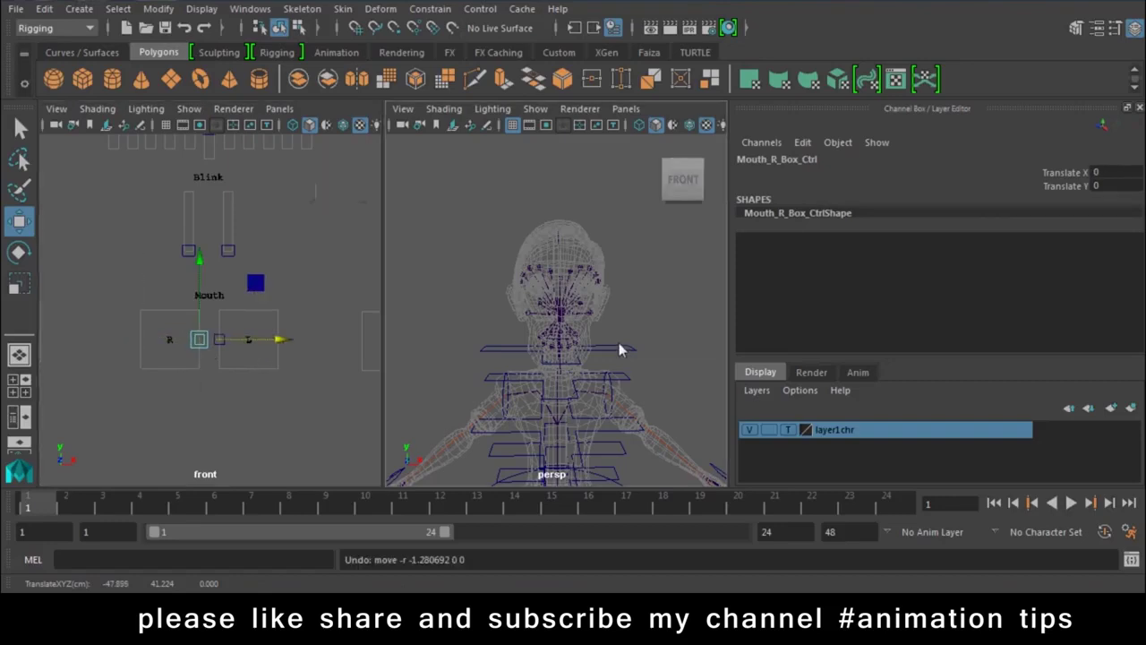
pyautogui.scroll(3, 641, 420)
pyautogui.scroll(2, 640, 435)
pyautogui.scroll(-3, 216, 369)
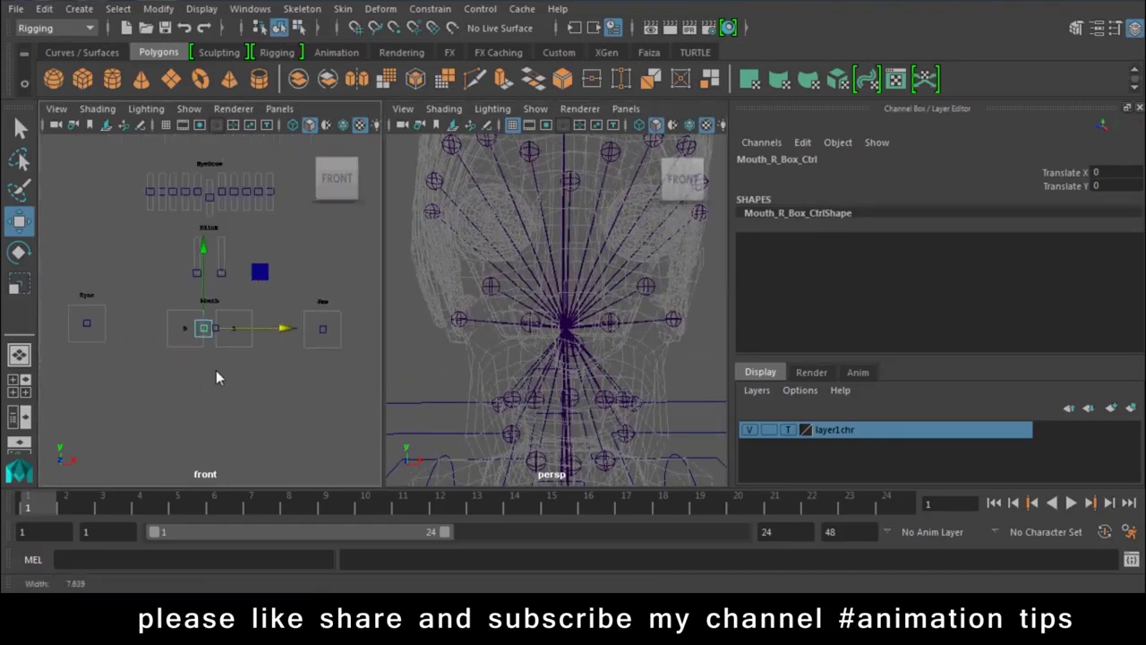
# Select Mouth_L_Box_Base_Grp and duplicate it with Ctrl+D
pyautogui.click(347, 315)
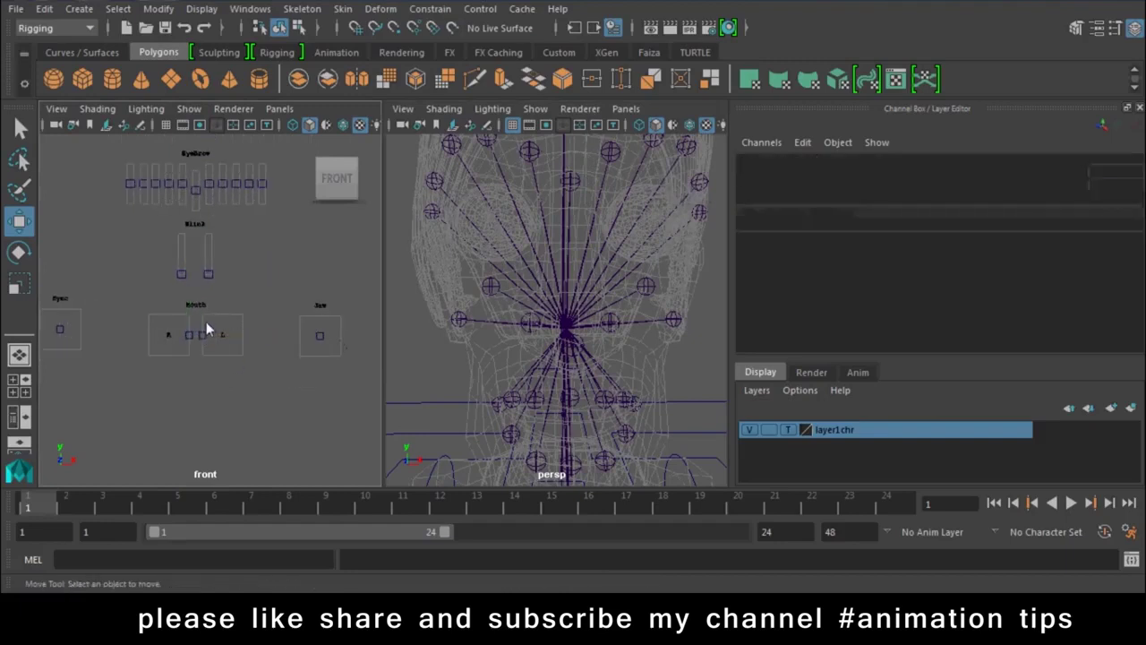
pyautogui.moveTo(172, 378); pyautogui.dragTo(172, 377)
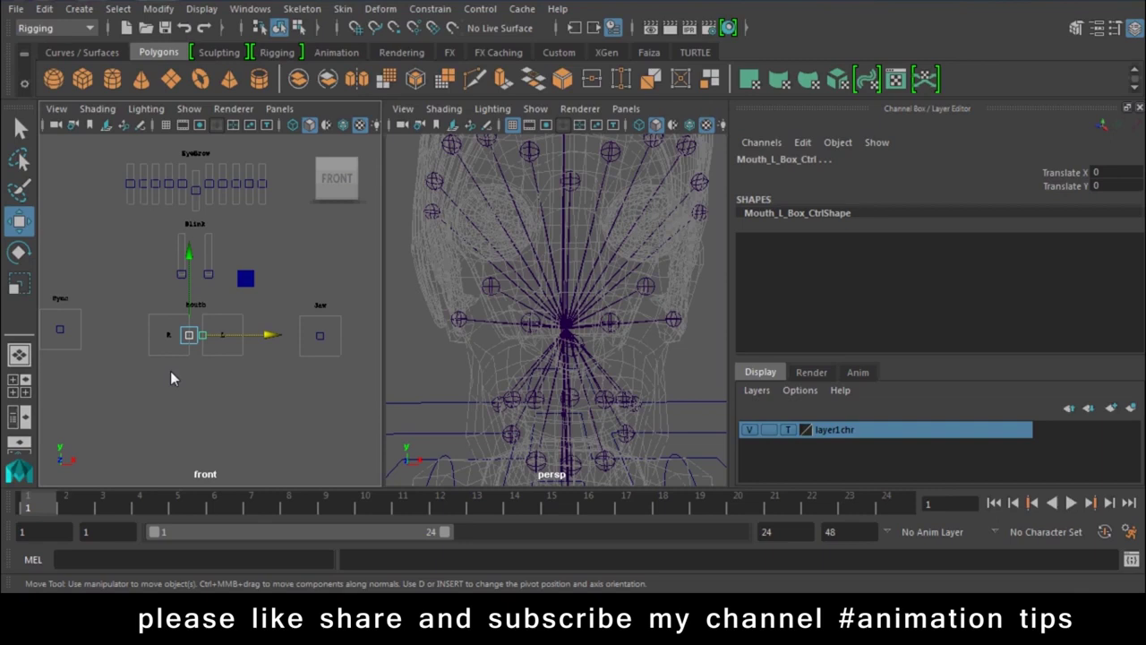
pyautogui.press('Up')
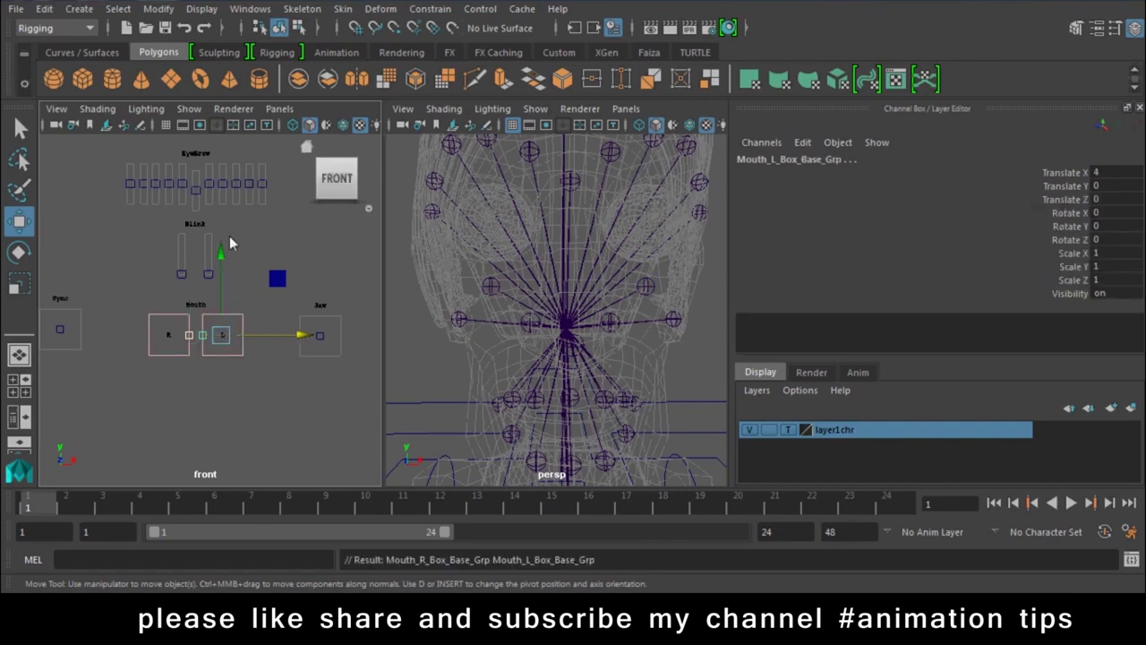
pyautogui.click(207, 368)
pyautogui.moveTo(208, 368); pyautogui.dragTo(254, 308)
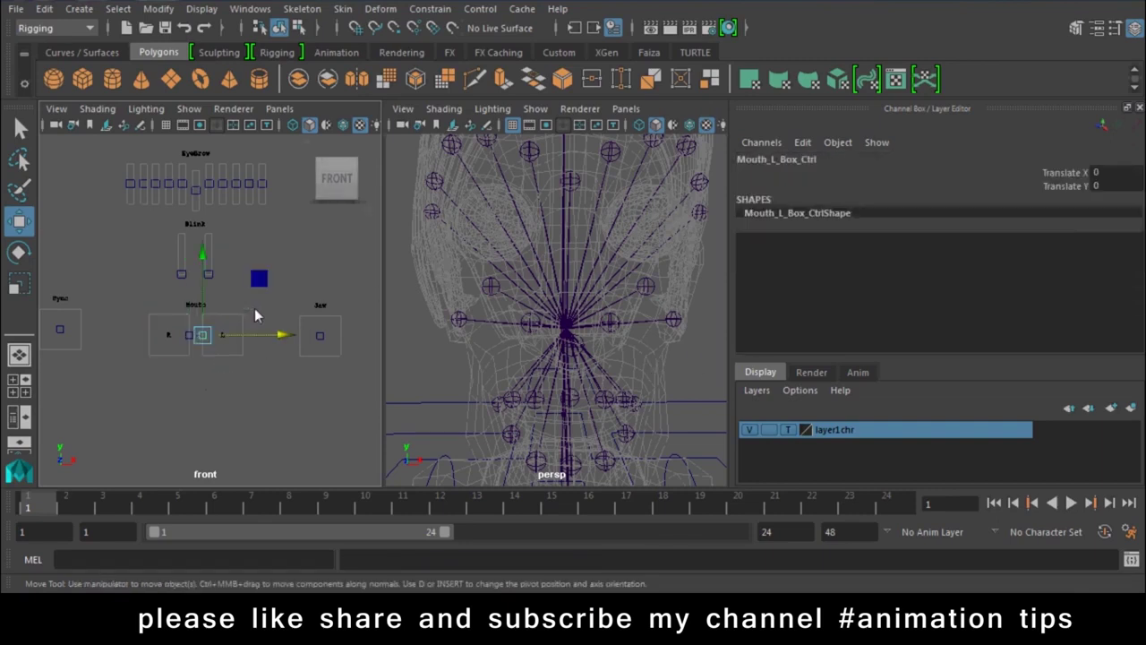
pyautogui.press('Up')
pyautogui.press('Up')
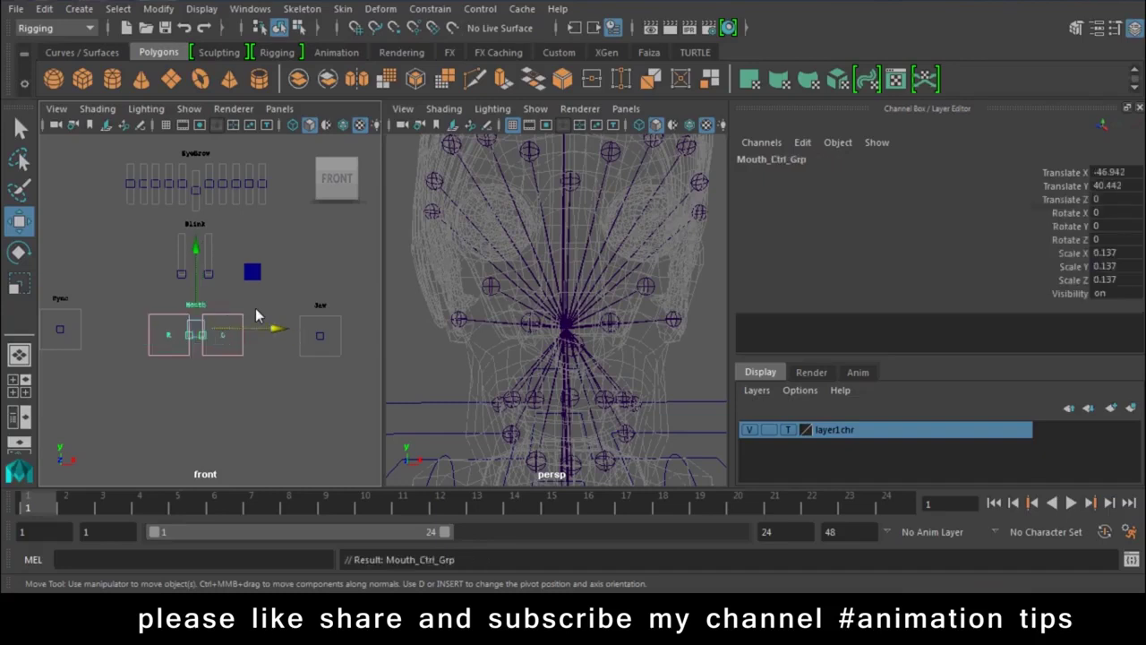
pyautogui.hotkey('ctrl', 'z')
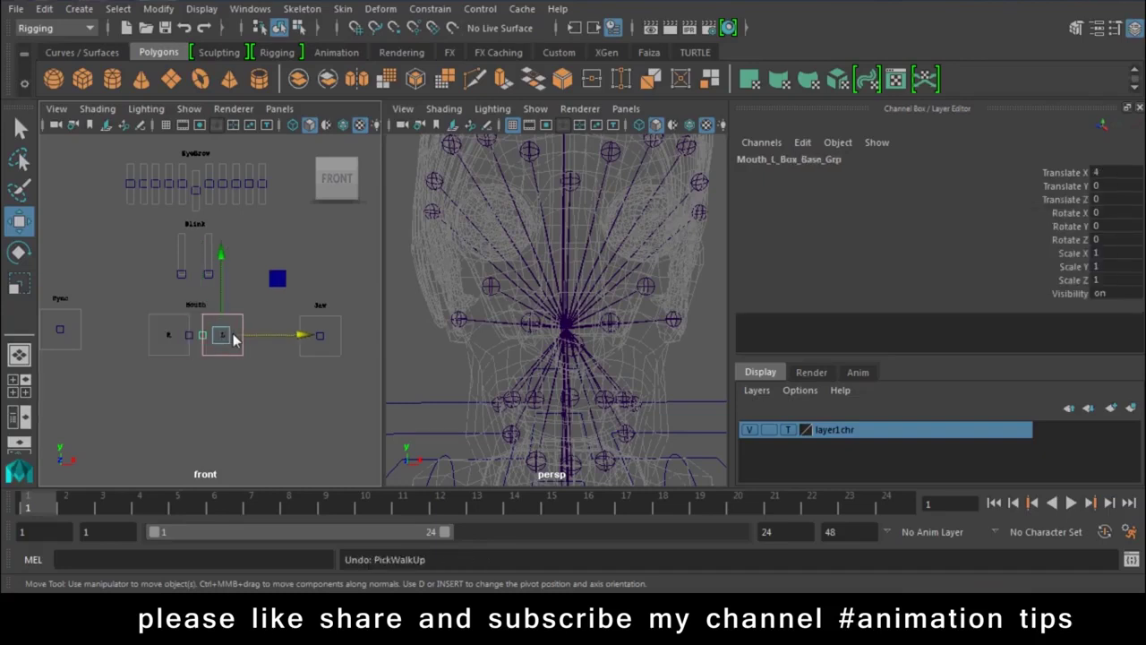
pyautogui.hotkey('ctrl', 'd')
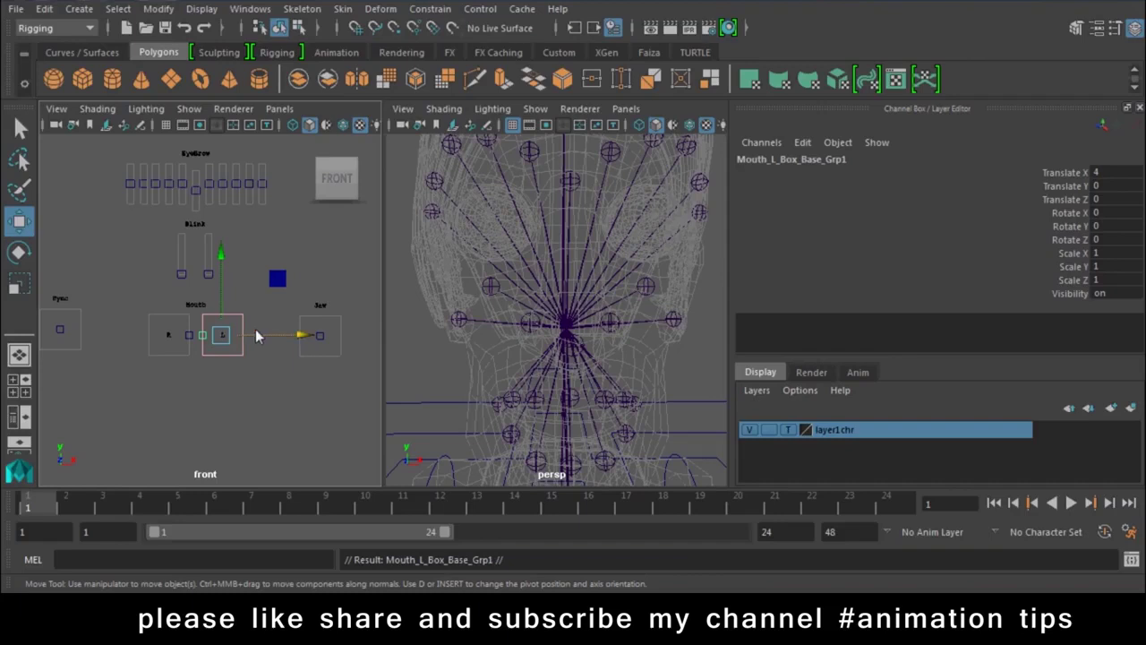
pyautogui.moveTo(221, 334); pyautogui.dragTo(195, 383)
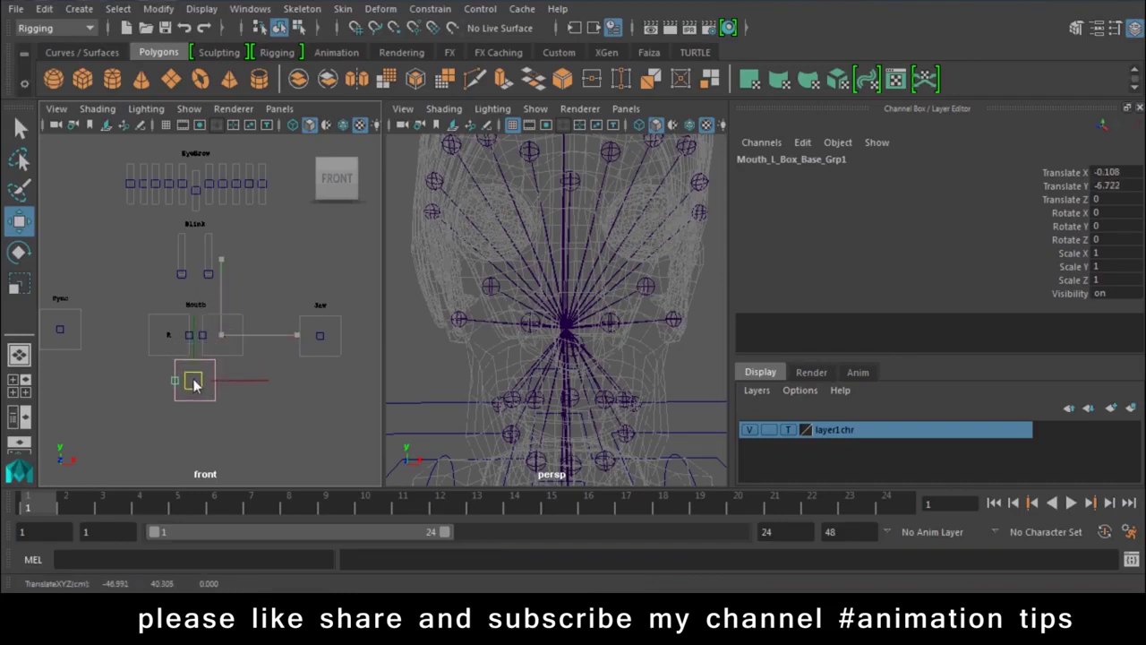
pyautogui.click(172, 401)
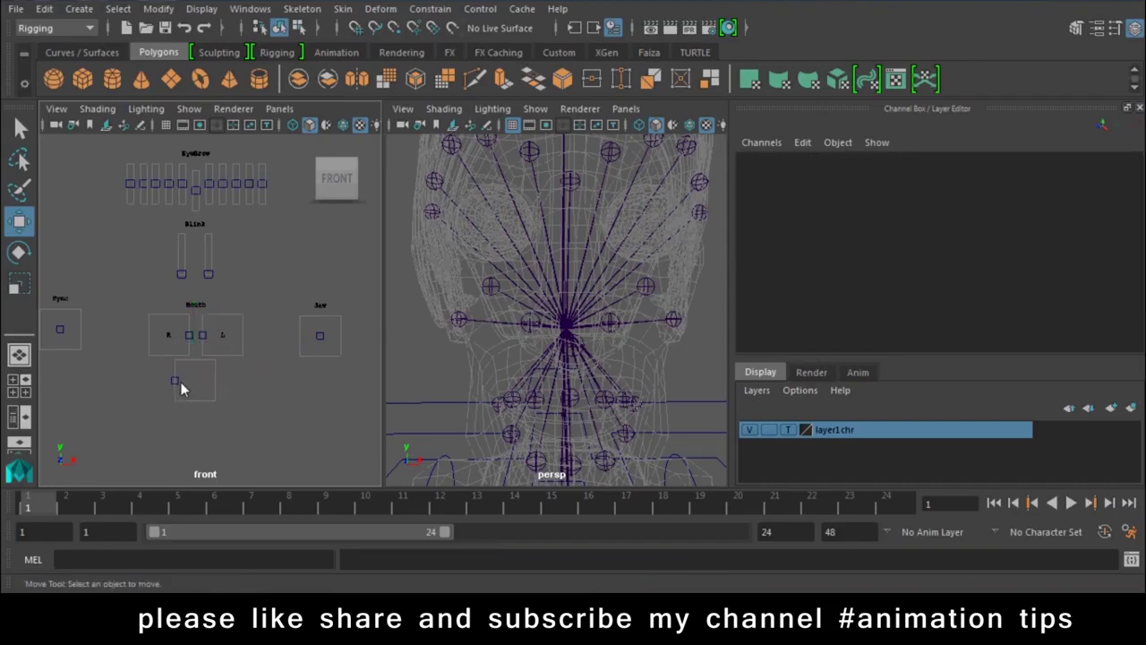
pyautogui.click(180, 386)
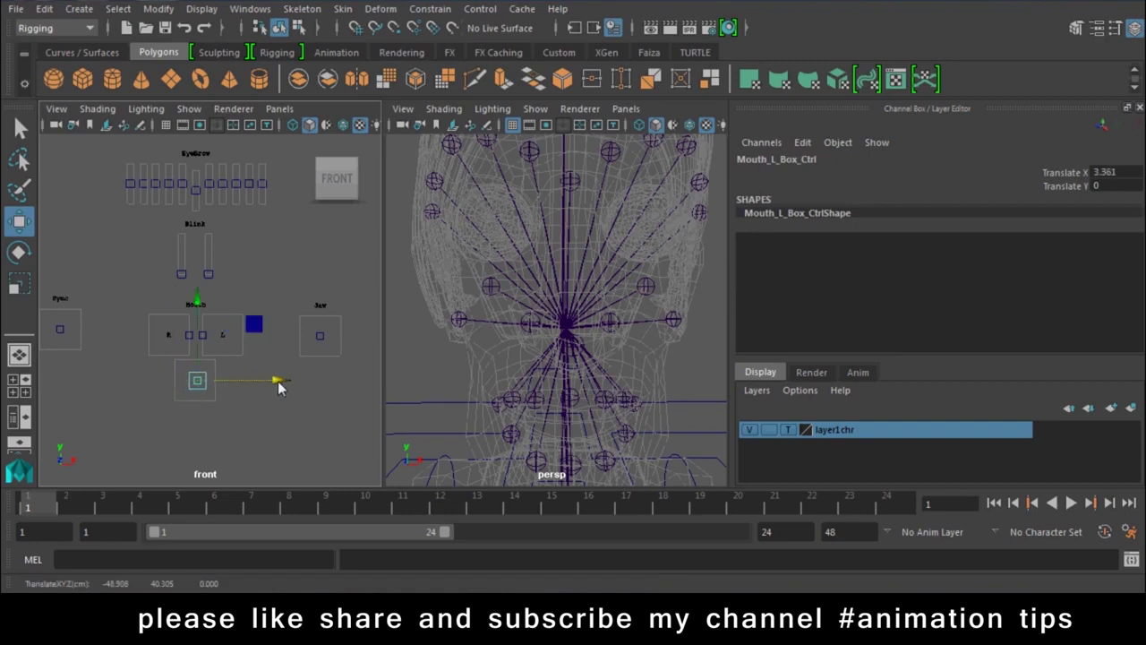
pyautogui.moveTo(279, 400); pyautogui.dragTo(276, 384)
pyautogui.hotkey('ctrl', 'z')
pyautogui.hotkey('ctrl', 'z')
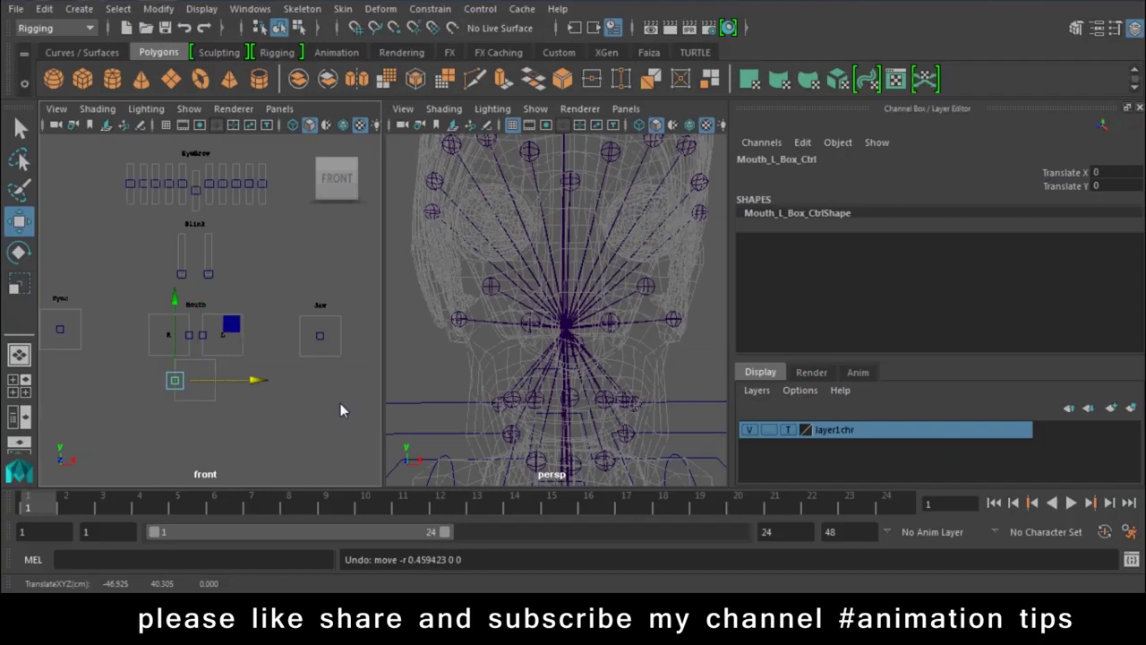
pyautogui.moveTo(703, 409)
pyautogui.keyDown('alt'); pyautogui.mouseDown()
pyautogui.moveTo(635, 381)
pyautogui.moveTo(618, 388)
pyautogui.mouseUp(); pyautogui.keyUp('alt')
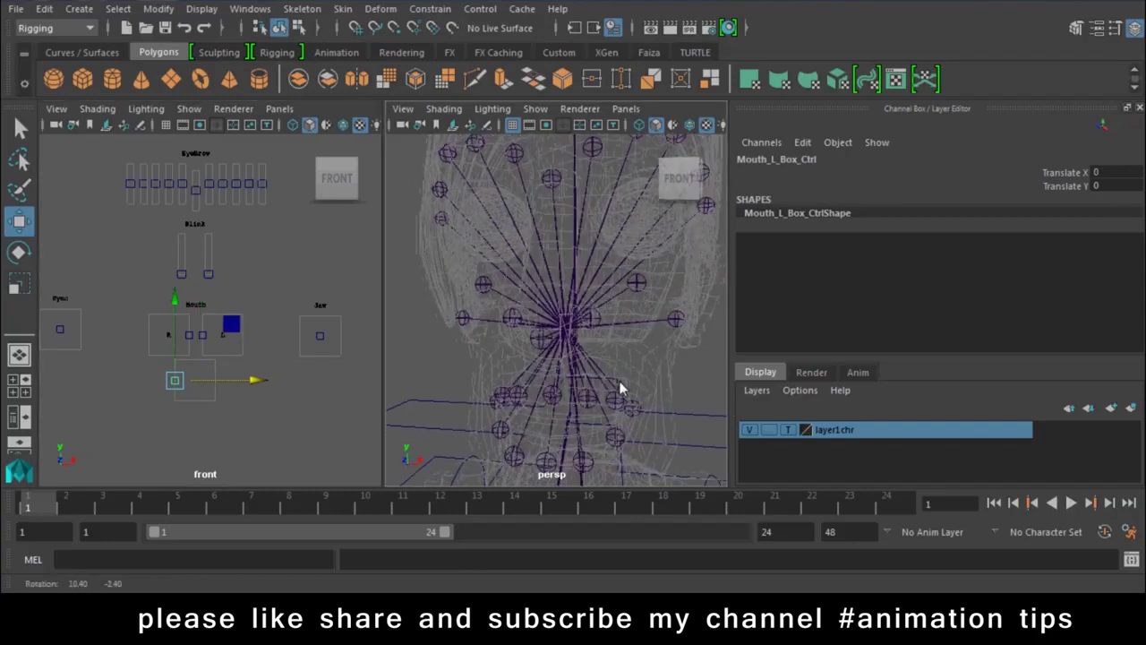
# Point-constrain the Nose object to the selected board control
pyautogui.click(532, 344)
pyautogui.click(430, 9)
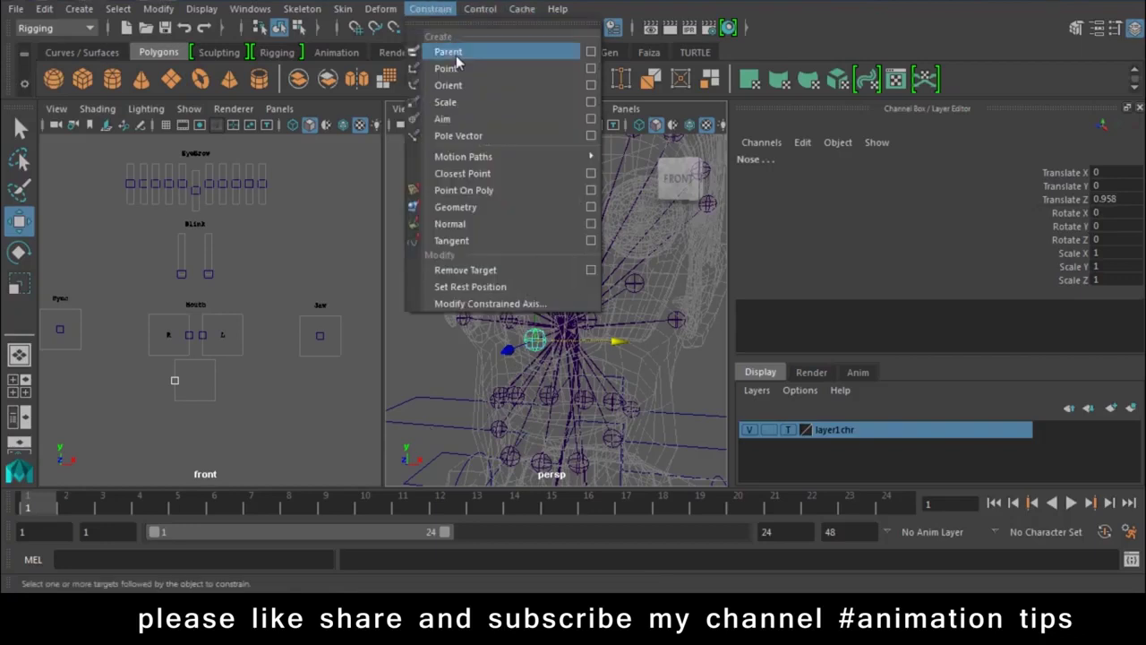
pyautogui.click(457, 67)
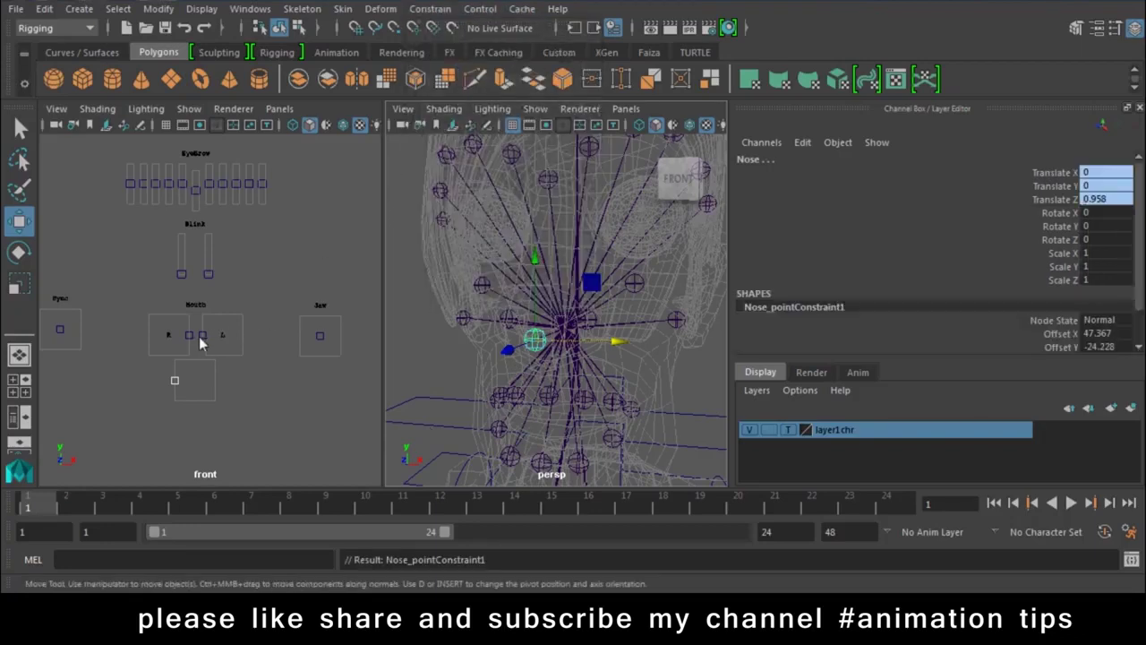
# Point-constrain R_nosel to the Mouth_R_Box_Ctrl control using G to repeat the constraint
pyautogui.click(202, 335)
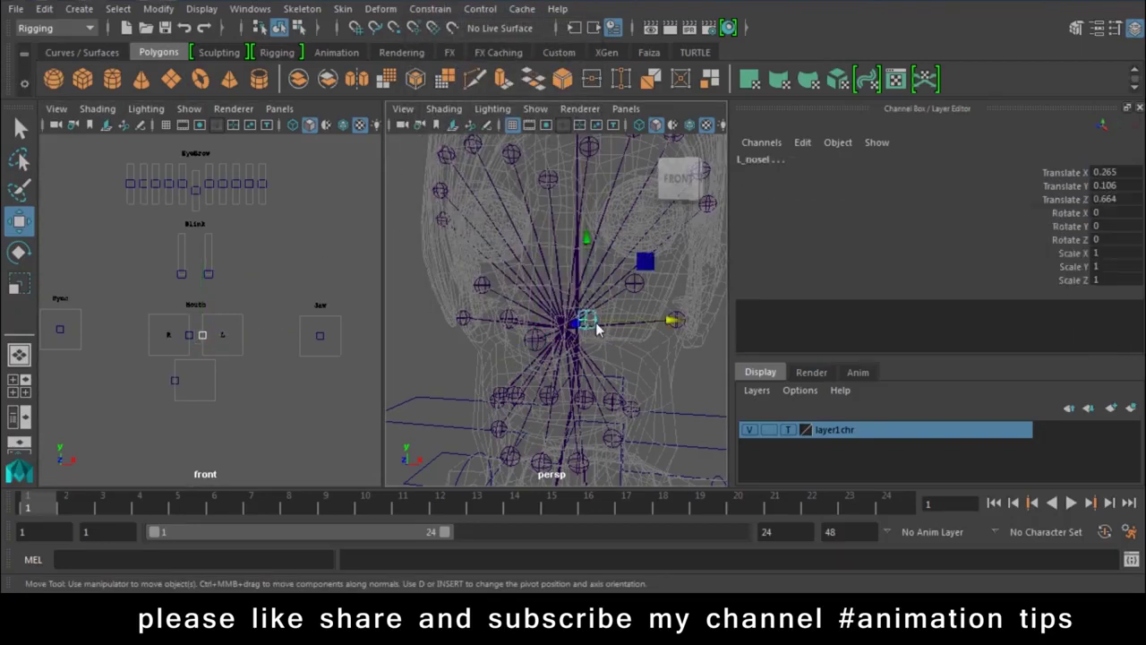
pyautogui.click(173, 333)
pyautogui.click(188, 335)
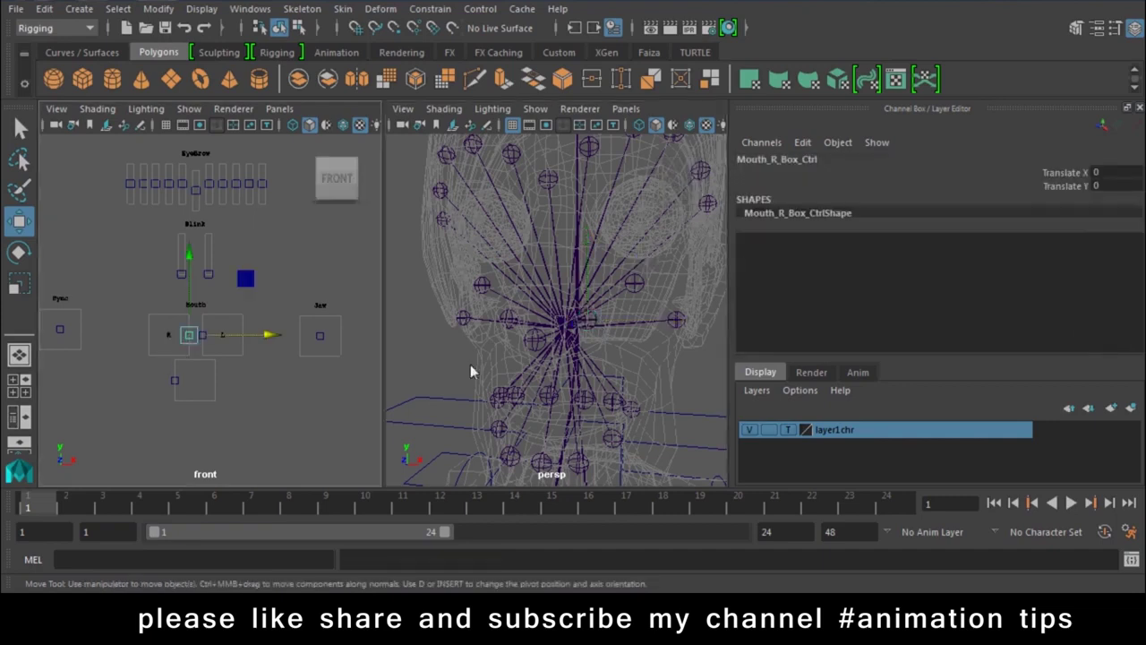
pyautogui.moveTo(470, 365)
pyautogui.keyDown('alt'); pyautogui.mouseDown()
pyautogui.moveTo(536, 343)
pyautogui.moveTo(497, 366)
pyautogui.mouseUp(); pyautogui.keyUp('alt')
pyautogui.click(524, 345)
pyautogui.press('g')
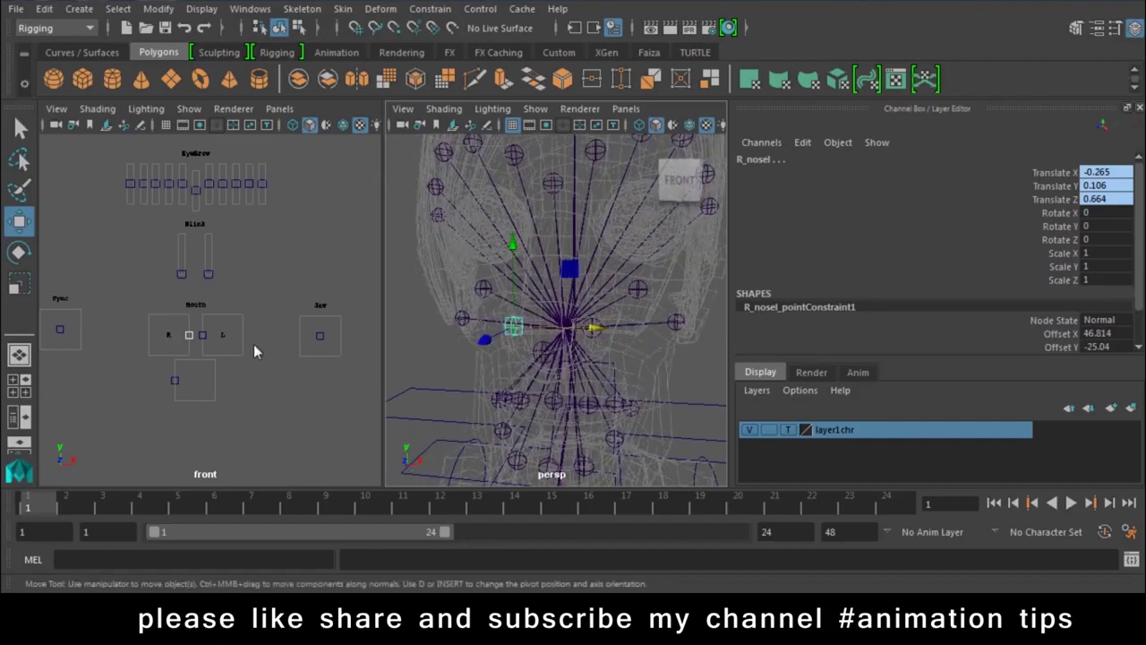
# Test-move the left and lower mouth controls, then undo both moves
pyautogui.click(211, 337)
pyautogui.moveTo(213, 336); pyautogui.dragTo(239, 325)
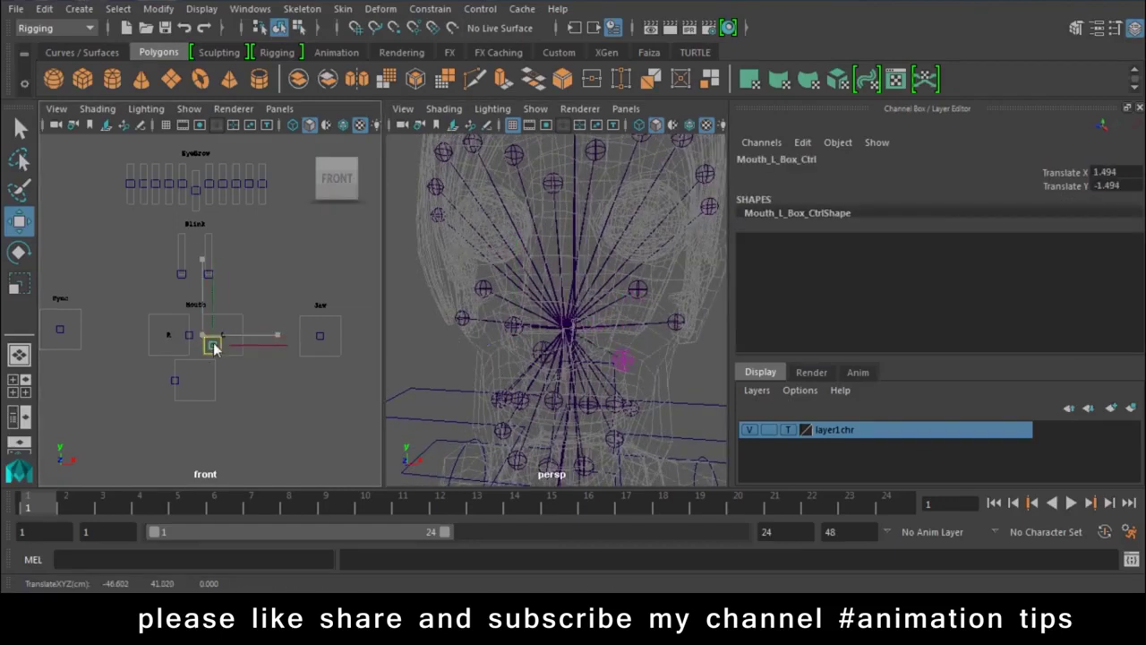
pyautogui.hotkey('ctrl', 'z')
pyautogui.hotkey('ctrl', 'z')
pyautogui.click(174, 381)
pyautogui.moveTo(175, 381); pyautogui.dragTo(173, 384)
pyautogui.hotkey('ctrl', 'z')
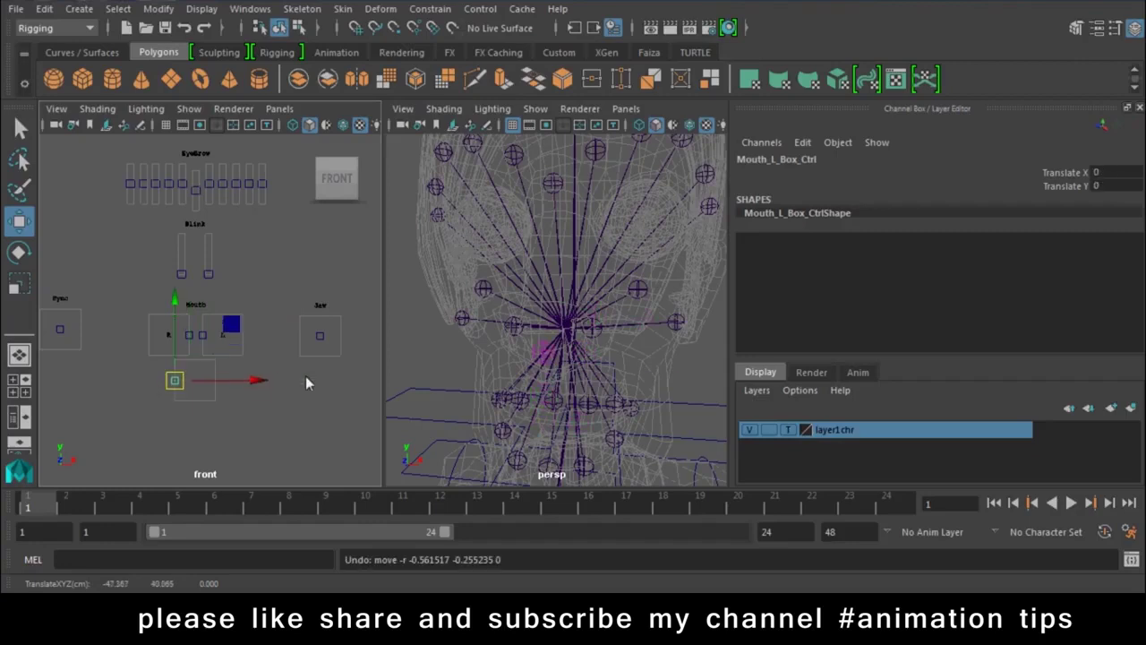
pyautogui.moveTo(610, 416)
pyautogui.keyDown('alt'); pyautogui.mouseDown()
pyautogui.moveTo(555, 397)
pyautogui.moveTo(577, 387)
pyautogui.mouseUp(); pyautogui.keyUp('alt')
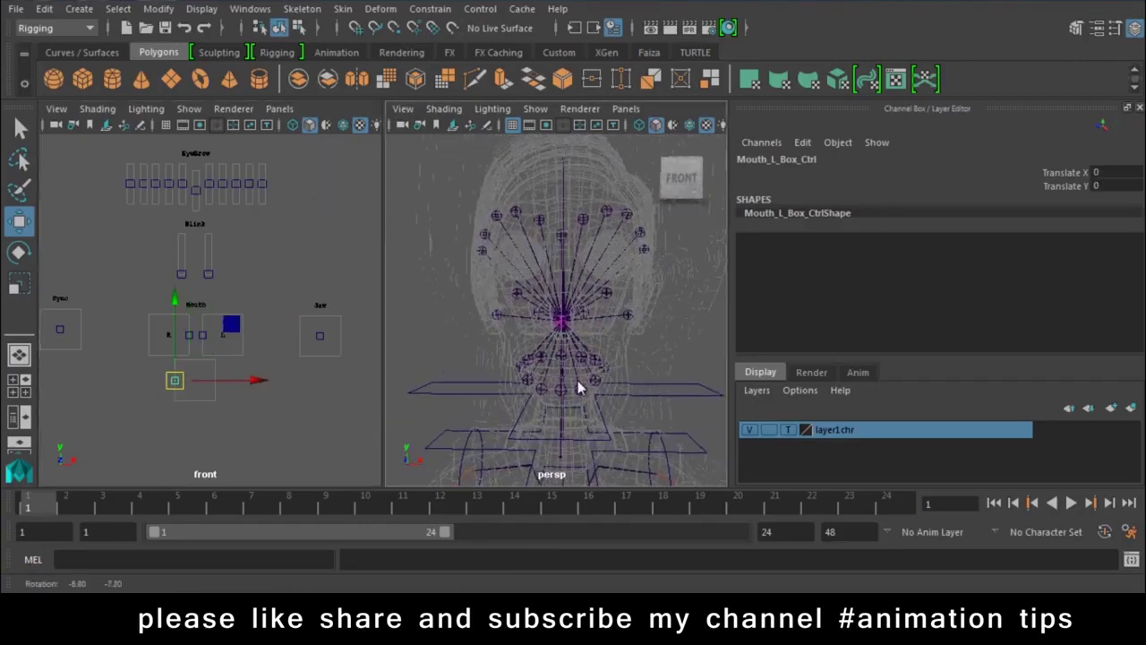
pyautogui.keyDown('alt'); pyautogui.moveTo(577, 387); pyautogui.dragTo(622, 437, button='right'); pyautogui.keyUp('alt')
pyautogui.moveTo(181, 390)
pyautogui.mouseDown()
pyautogui.moveTo(215, 382)
pyautogui.moveTo(179, 389)
pyautogui.moveTo(175, 358)
pyautogui.mouseUp()
pyautogui.click(202, 381)
pyautogui.hotkey('ctrl', 'z')
pyautogui.hotkey('ctrl', 'z')
pyautogui.hotkey('ctrl', 'z')
pyautogui.hotkey('ctrl', 'z')
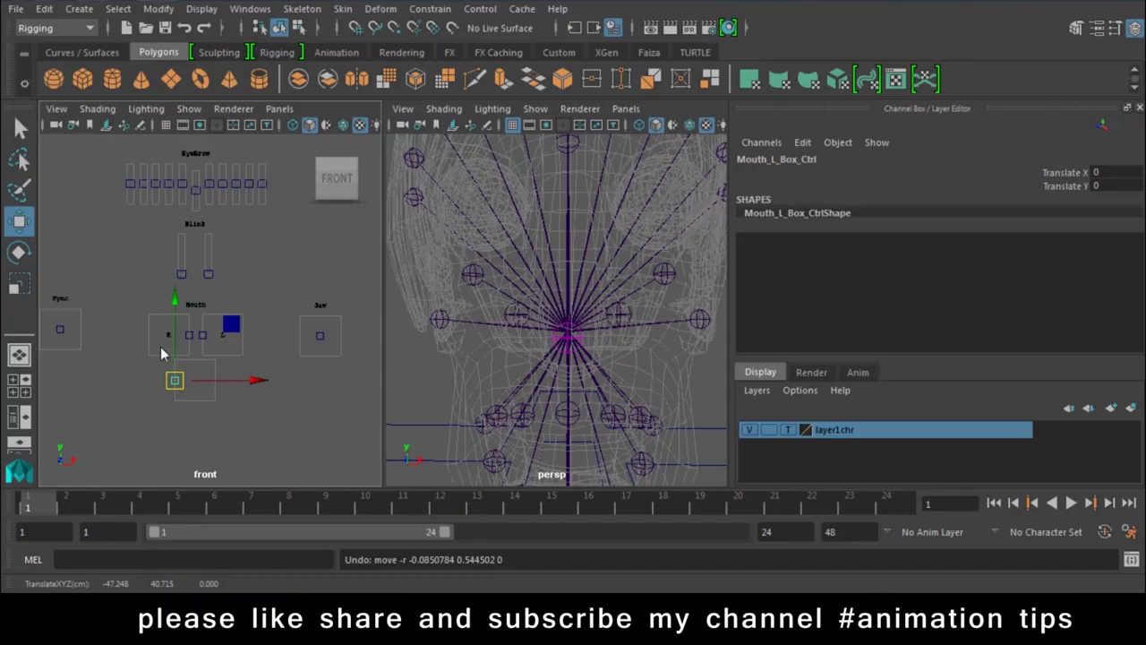
pyautogui.moveTo(590, 405)
pyautogui.keyDown('alt'); pyautogui.mouseDown()
pyautogui.moveTo(555, 382)
pyautogui.moveTo(506, 373)
pyautogui.moveTo(524, 411)
pyautogui.mouseUp(); pyautogui.keyUp('alt')
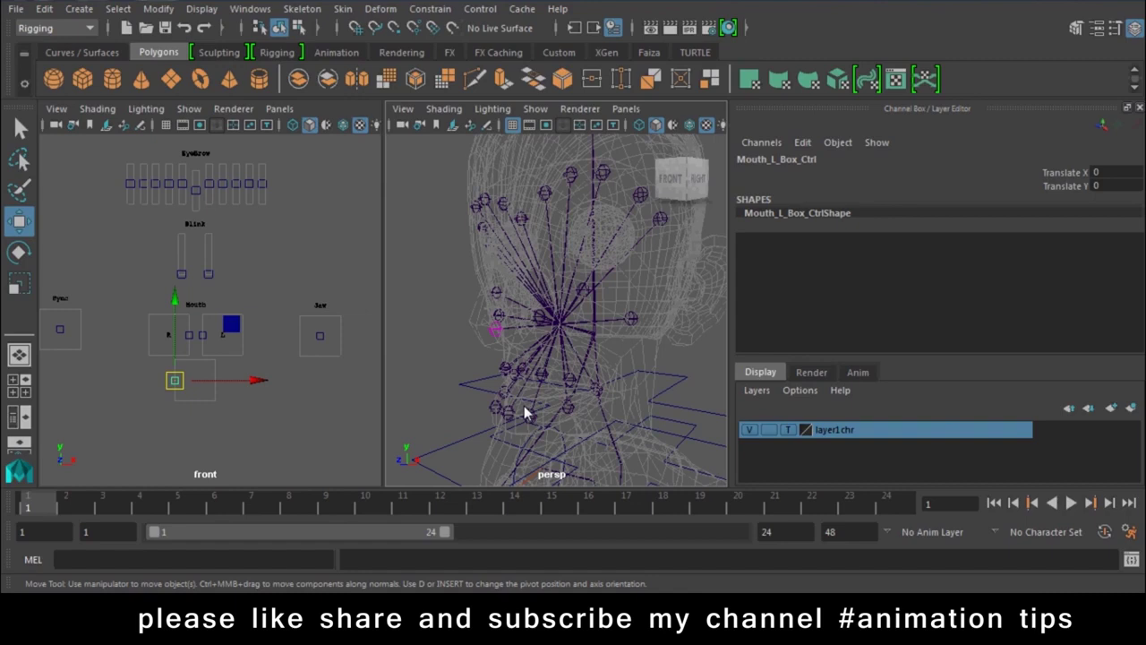
pyautogui.moveTo(552, 419)
pyautogui.keyDown('alt'); pyautogui.mouseDown()
pyautogui.moveTo(532, 395)
pyautogui.moveTo(623, 403)
pyautogui.mouseUp(); pyautogui.keyUp('alt')
pyautogui.keyDown('alt'); pyautogui.moveTo(623, 403); pyautogui.dragTo(580, 359, button='middle'); pyautogui.keyUp('alt')
pyautogui.keyDown('alt'); pyautogui.moveTo(580, 365); pyautogui.dragTo(577, 374); pyautogui.keyUp('alt')
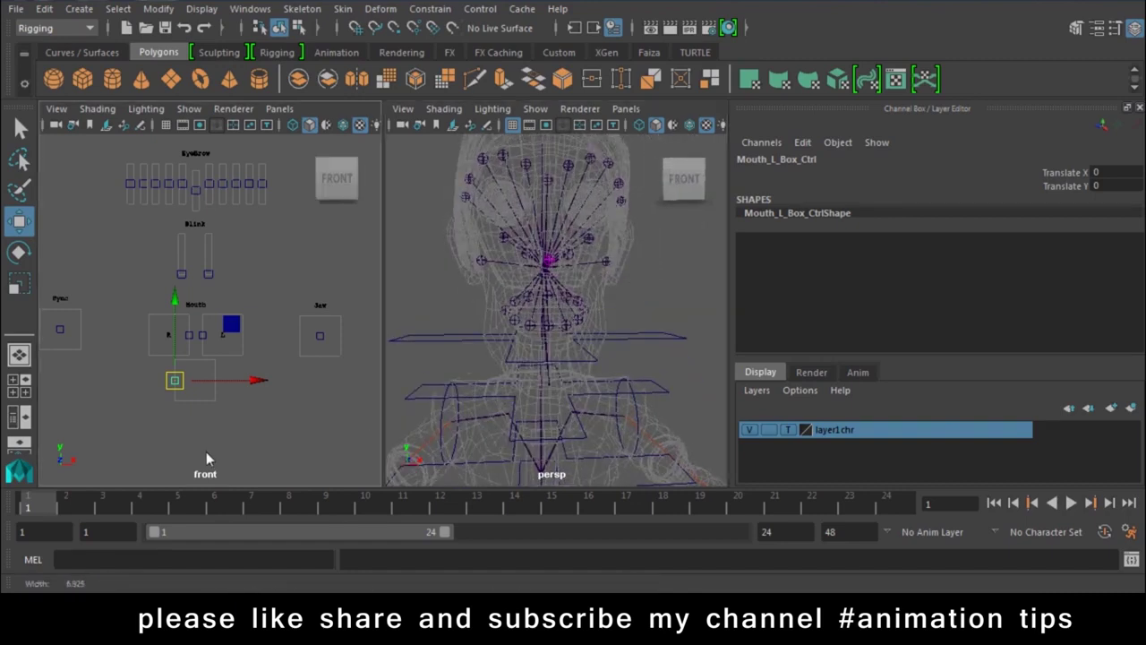
pyautogui.scroll(-3, 206, 452)
pyautogui.click(234, 405)
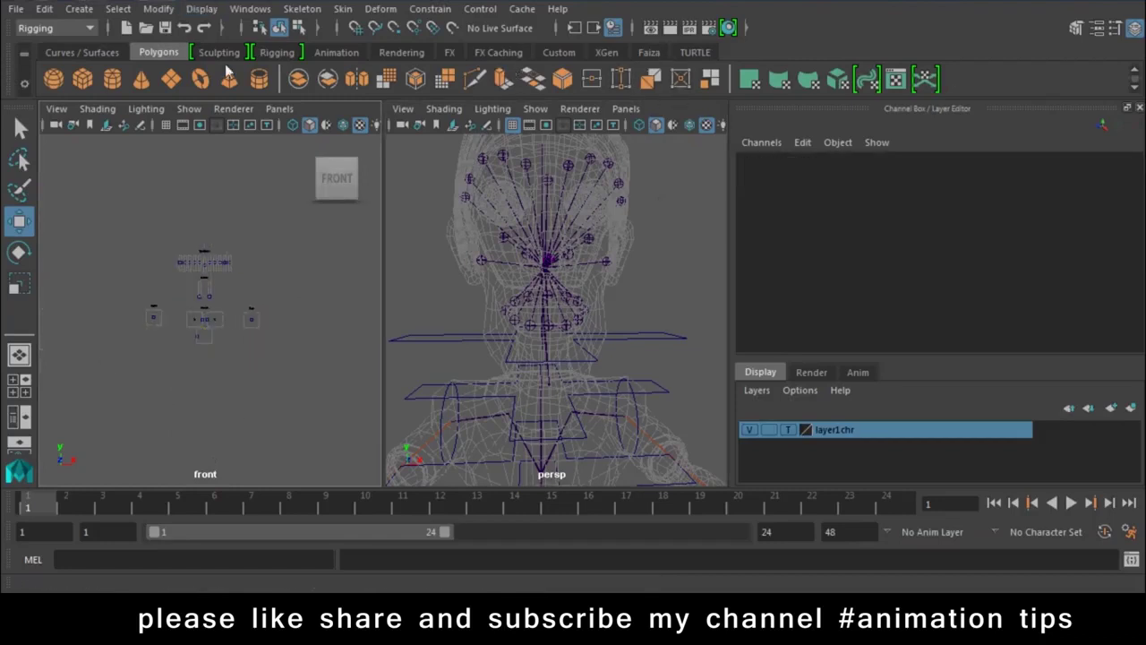
# Open Create Facial Gui Controls from the Rigging shelf's FacialGUI button and browse its Mouth, Jaw, Sync list
pyautogui.click(275, 54)
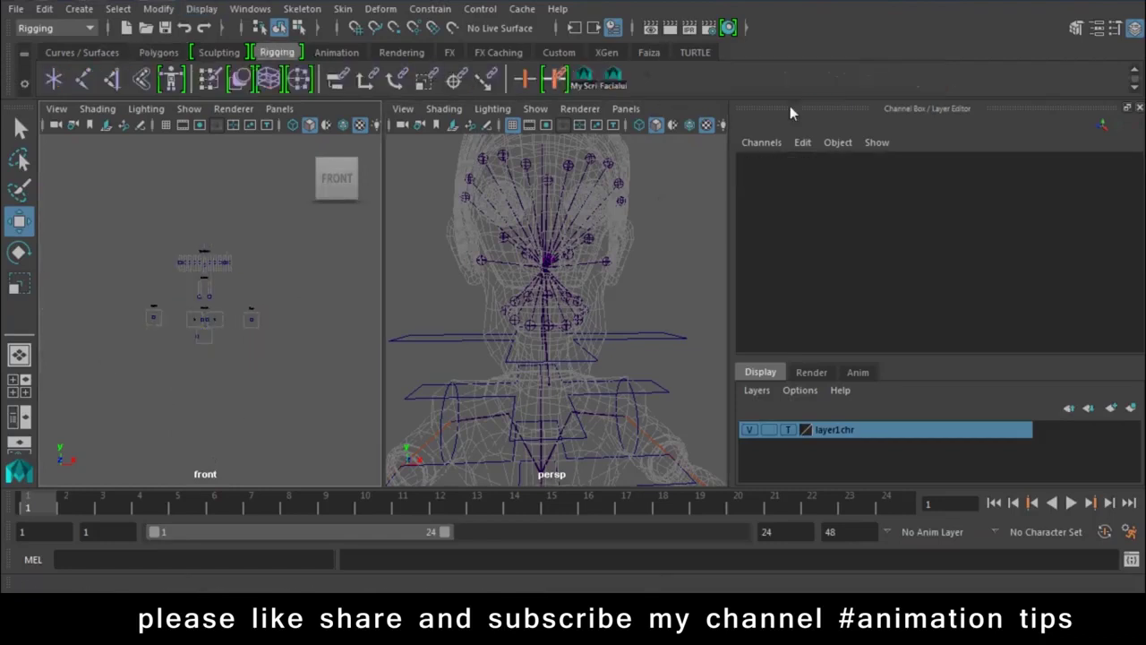
pyautogui.click(612, 77)
pyautogui.moveTo(592, 460); pyautogui.dragTo(786, 107)
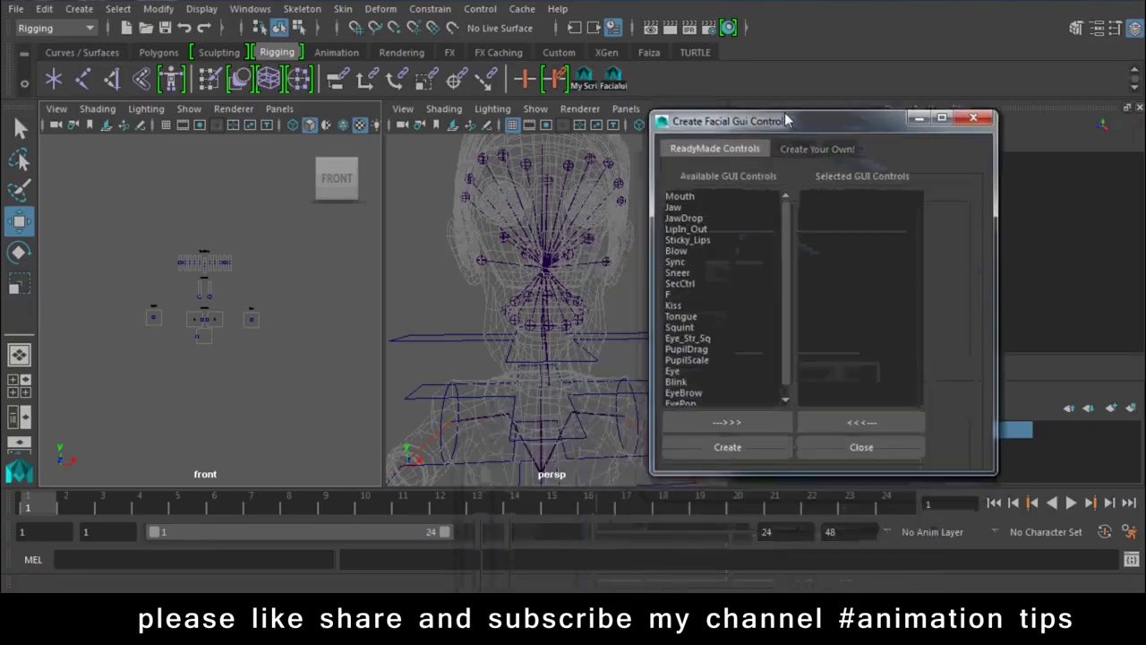
pyautogui.scroll(-1, 732, 273)
pyautogui.scroll(1, 731, 280)
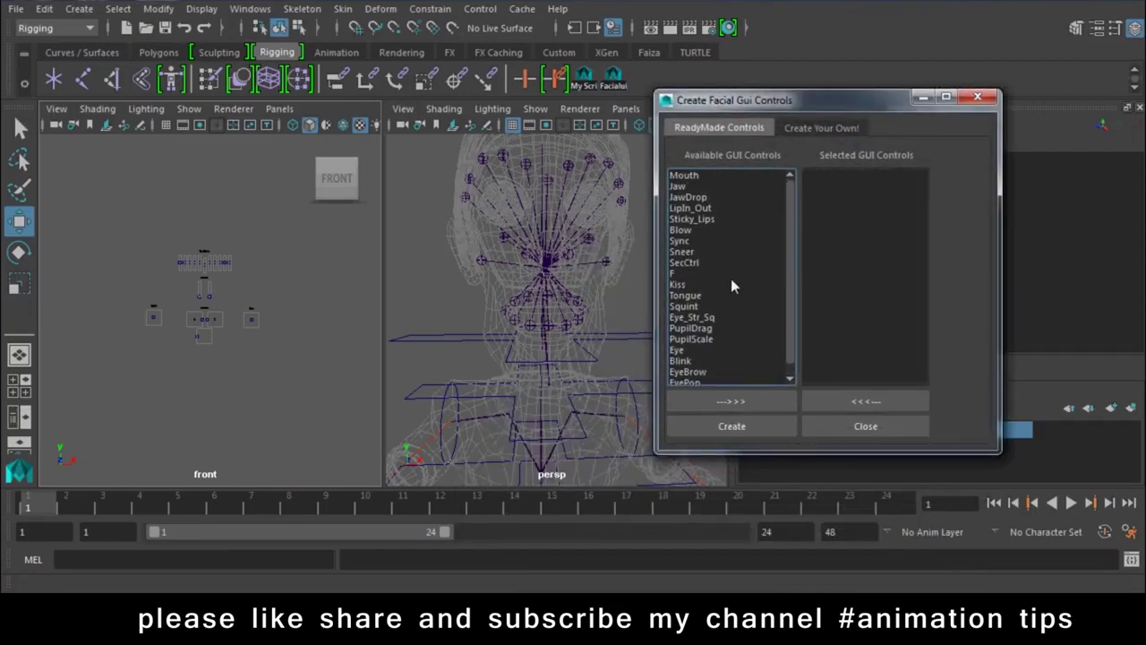
pyautogui.scroll(-1, 731, 281)
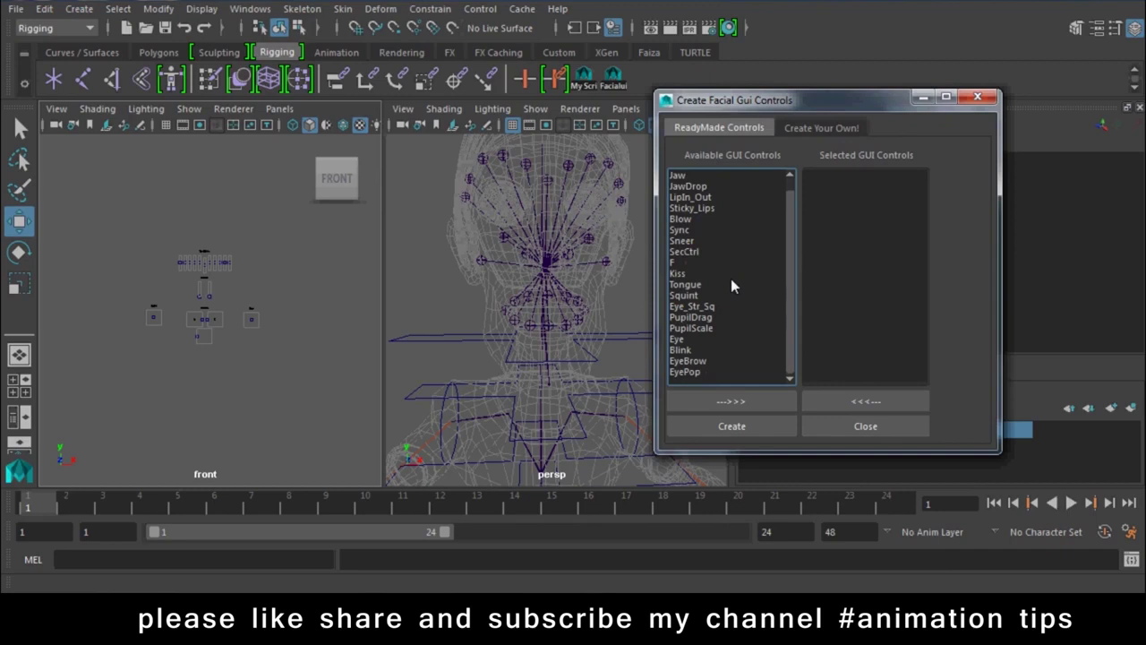
pyautogui.scroll(1, 732, 280)
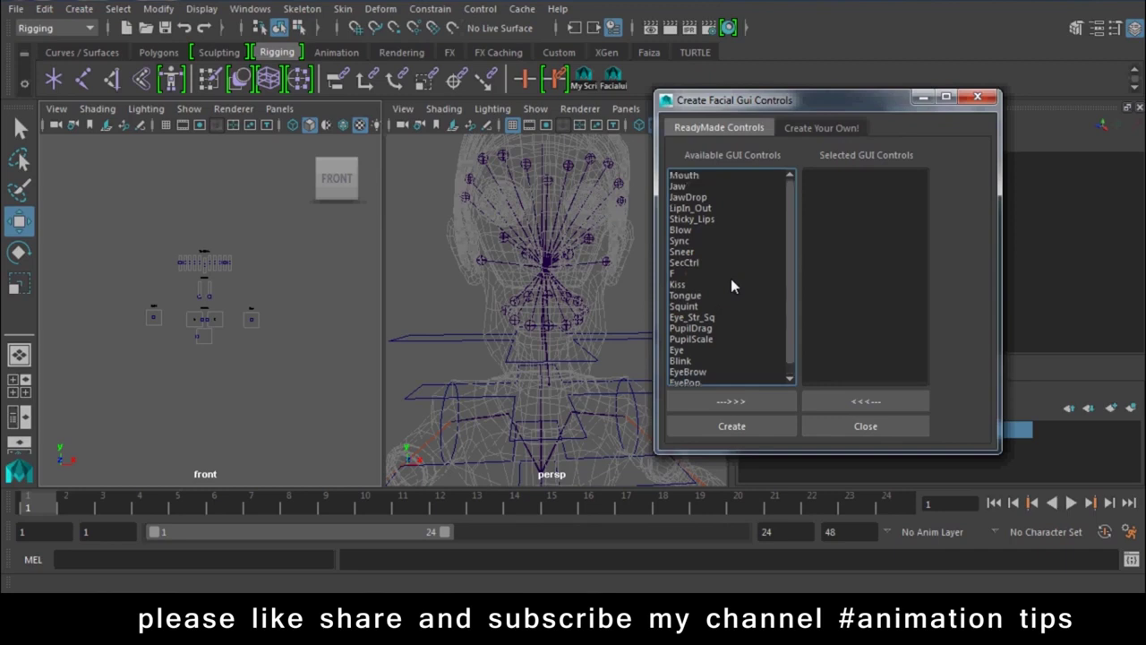
pyautogui.scroll(4, 220, 364)
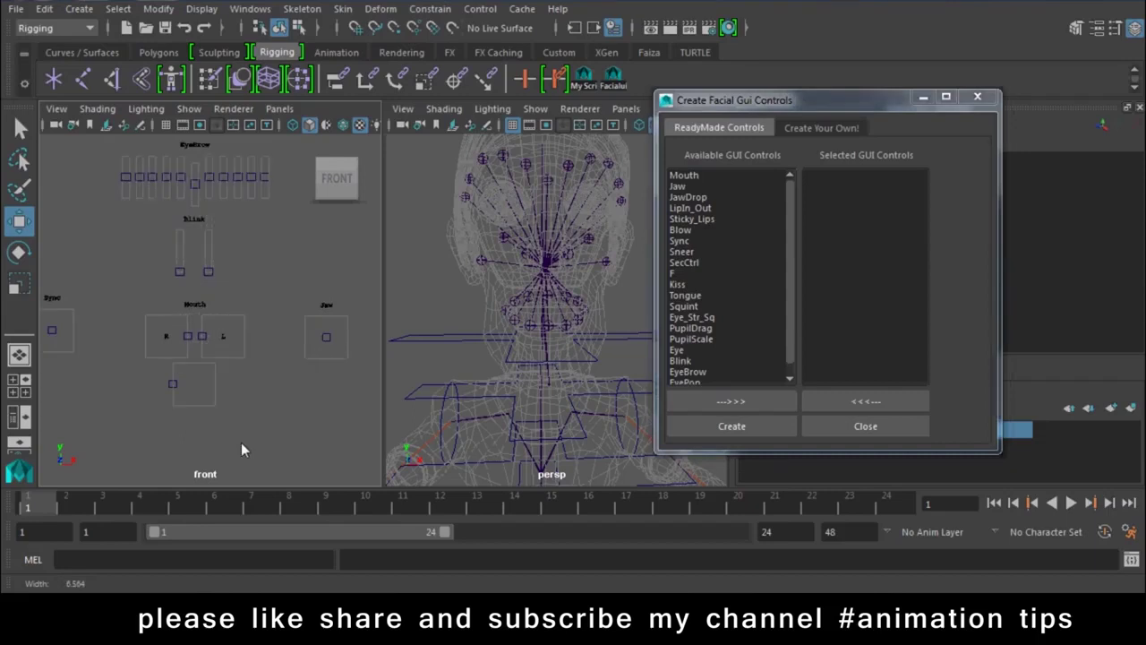
# Orbit around the head rig and select the lip locators one by one to inspect them
pyautogui.keyDown('alt'); pyautogui.moveTo(223, 373); pyautogui.dragTo(160, 392, button='middle'); pyautogui.keyUp('alt')
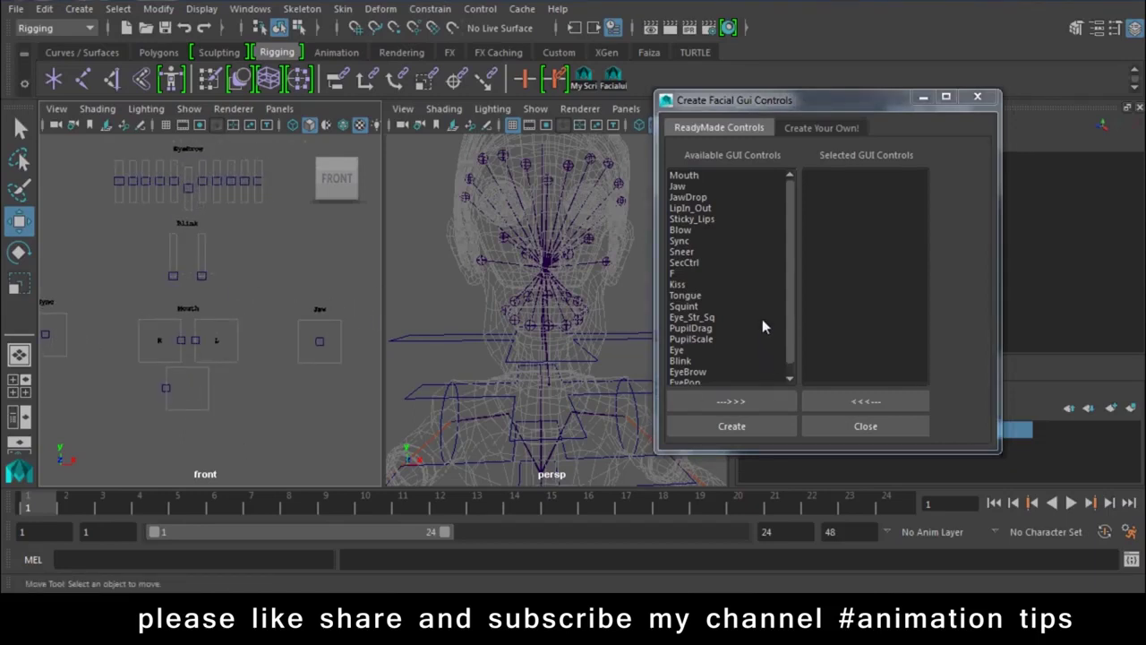
pyautogui.keyDown('alt'); pyautogui.moveTo(598, 328); pyautogui.dragTo(437, 335); pyautogui.keyUp('alt')
pyautogui.scroll(2, 466, 378)
pyautogui.scroll(1, 466, 381)
pyautogui.scroll(1, 466, 382)
pyautogui.scroll(1, 479, 389)
pyautogui.moveTo(468, 385)
pyautogui.keyDown('alt'); pyautogui.mouseDown()
pyautogui.moveTo(526, 382)
pyautogui.moveTo(498, 324)
pyautogui.moveTo(525, 336)
pyautogui.moveTo(513, 315)
pyautogui.mouseUp(); pyautogui.keyUp('alt')
pyautogui.press('q')
pyautogui.click(556, 270)
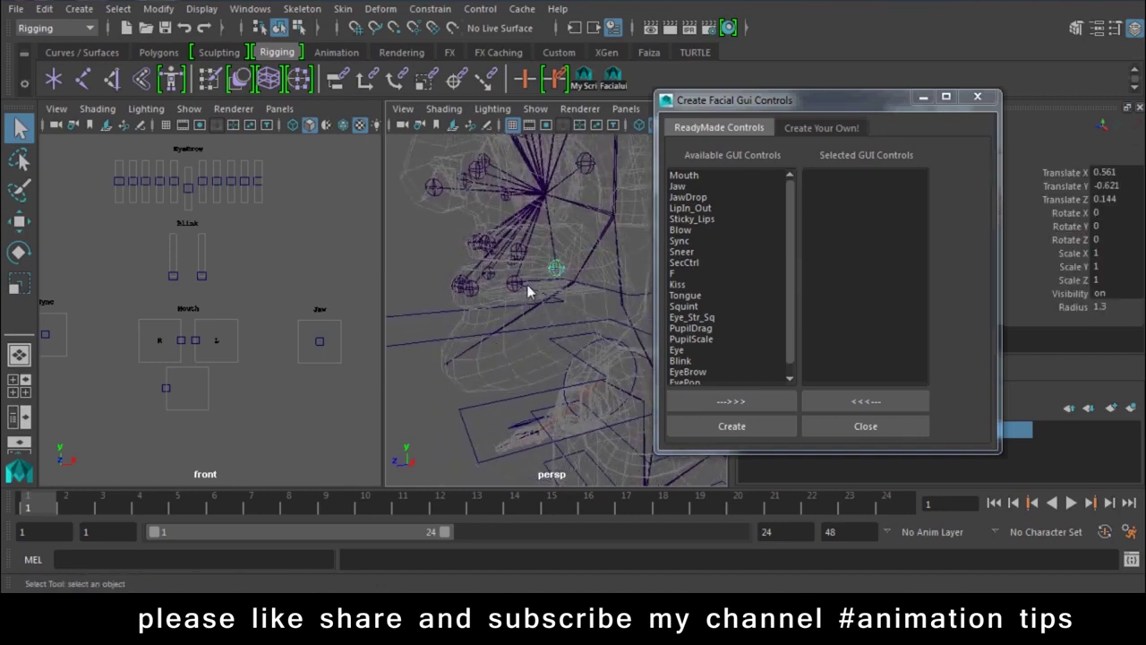
pyautogui.keyDown('alt'); pyautogui.moveTo(438, 332); pyautogui.dragTo(519, 336); pyautogui.keyUp('alt')
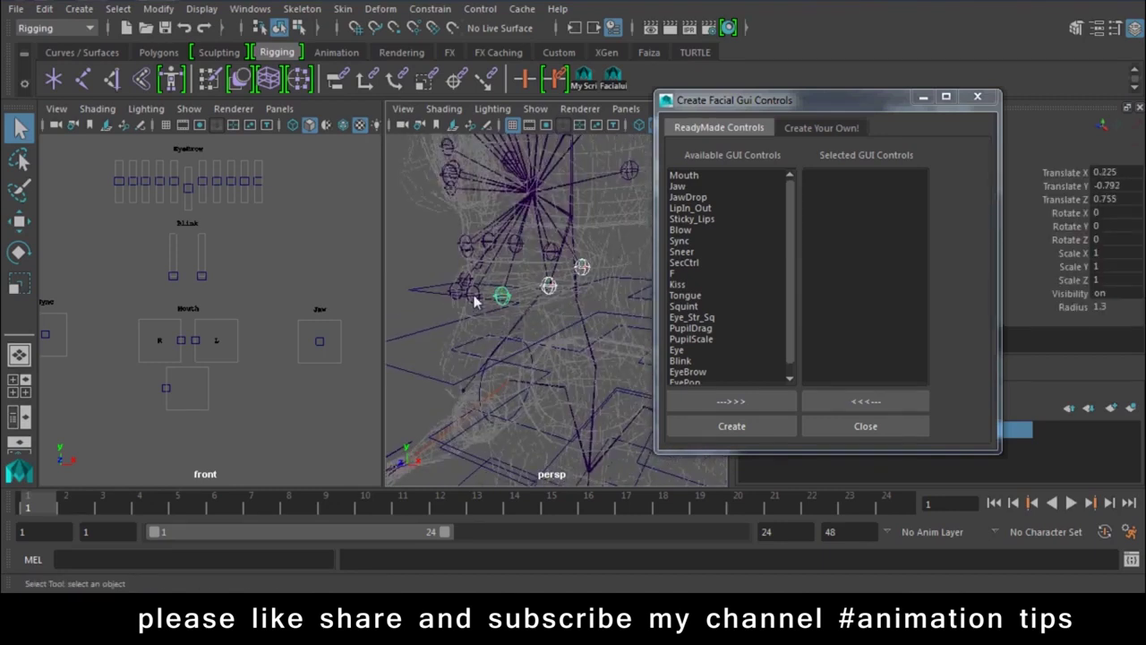
pyautogui.click(451, 296)
pyautogui.moveTo(450, 296)
pyautogui.keyDown('alt'); pyautogui.mouseDown()
pyautogui.moveTo(513, 344)
pyautogui.moveTo(524, 329)
pyautogui.moveTo(475, 327)
pyautogui.moveTo(439, 365)
pyautogui.mouseUp(); pyautogui.keyUp('alt')
pyautogui.click(488, 298)
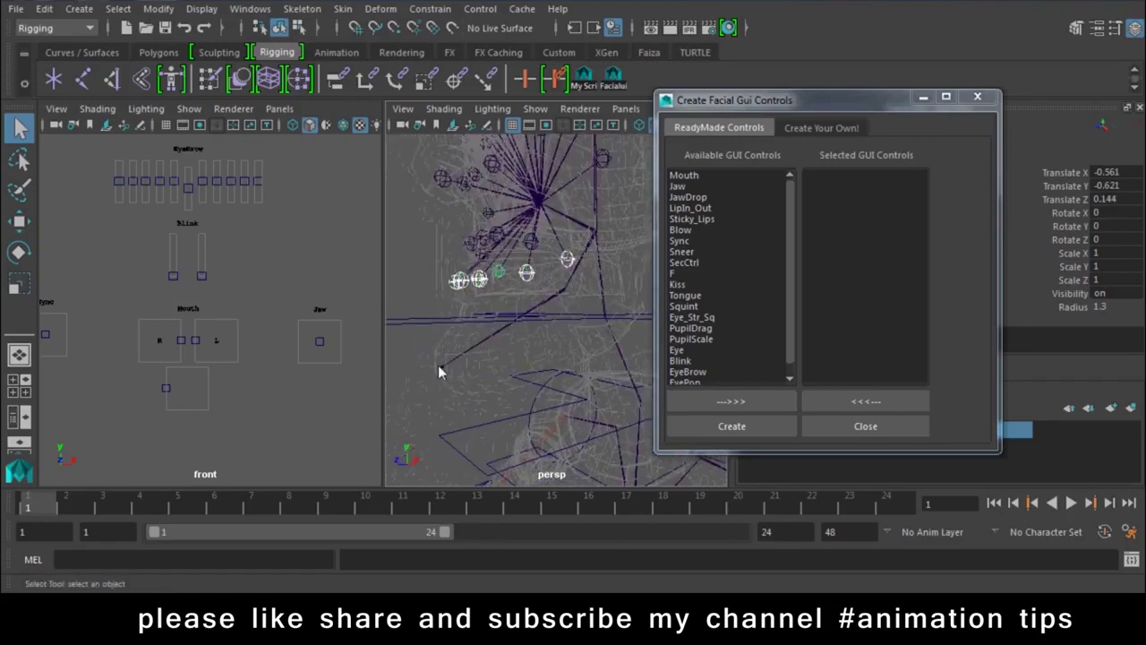
pyautogui.click(442, 367)
pyautogui.click(442, 369)
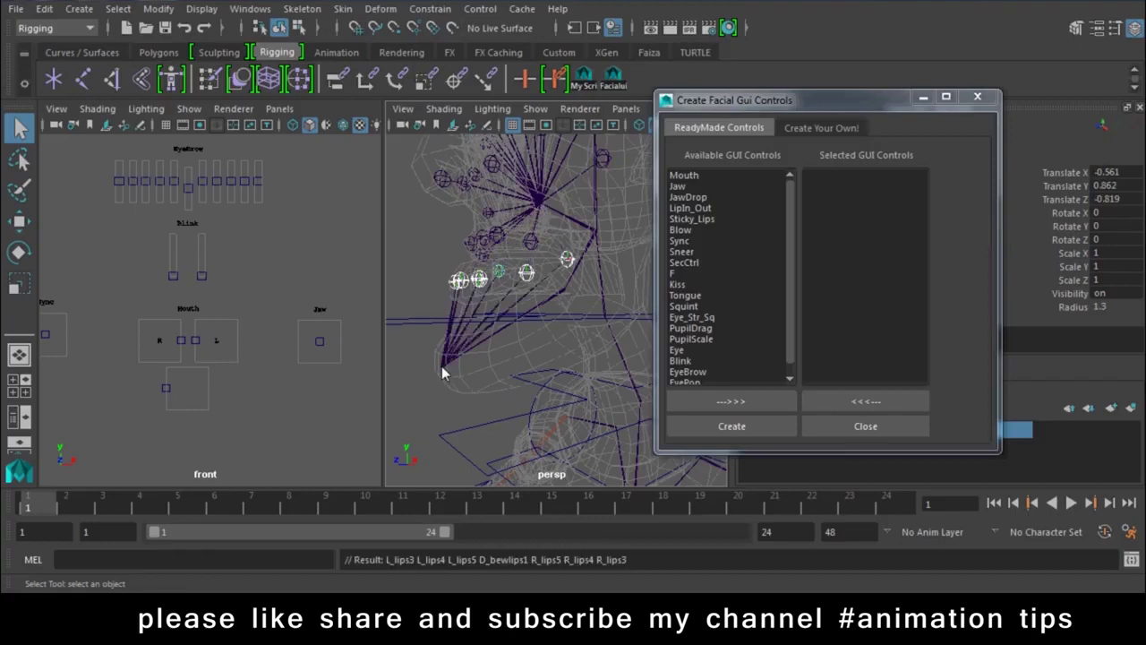
pyautogui.keyDown('alt'); pyautogui.moveTo(514, 342); pyautogui.dragTo(505, 333); pyautogui.keyUp('alt')
# Test-rotate the jaw joints, undo, and return to the Move tool
pyautogui.click(534, 311)
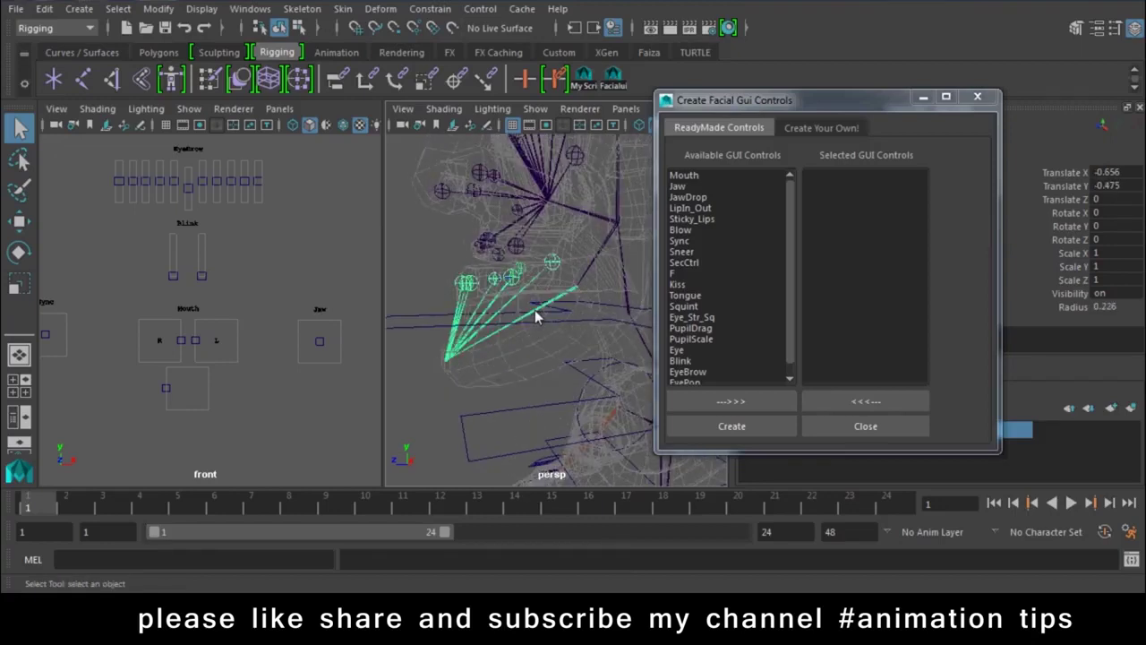
pyautogui.press('e')
pyautogui.moveTo(522, 351); pyautogui.dragTo(583, 389)
pyautogui.hotkey('ctrl', 'z')
pyautogui.press('w')
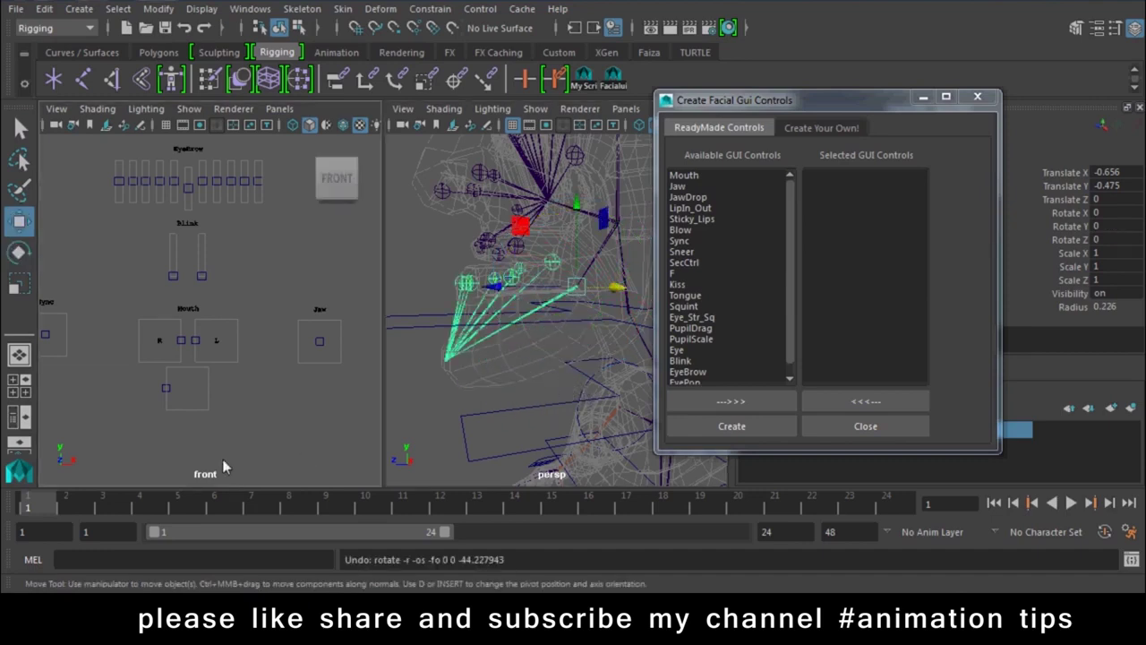
# Test-move the Sync control vertically on the front board, then undo
pyautogui.keyDown('alt'); pyautogui.moveTo(183, 388); pyautogui.dragTo(199, 392, button='middle'); pyautogui.keyUp('alt')
pyautogui.scroll(-1, 199, 391)
pyautogui.keyDown('alt'); pyautogui.moveTo(199, 392); pyautogui.dragTo(135, 362); pyautogui.keyUp('alt')
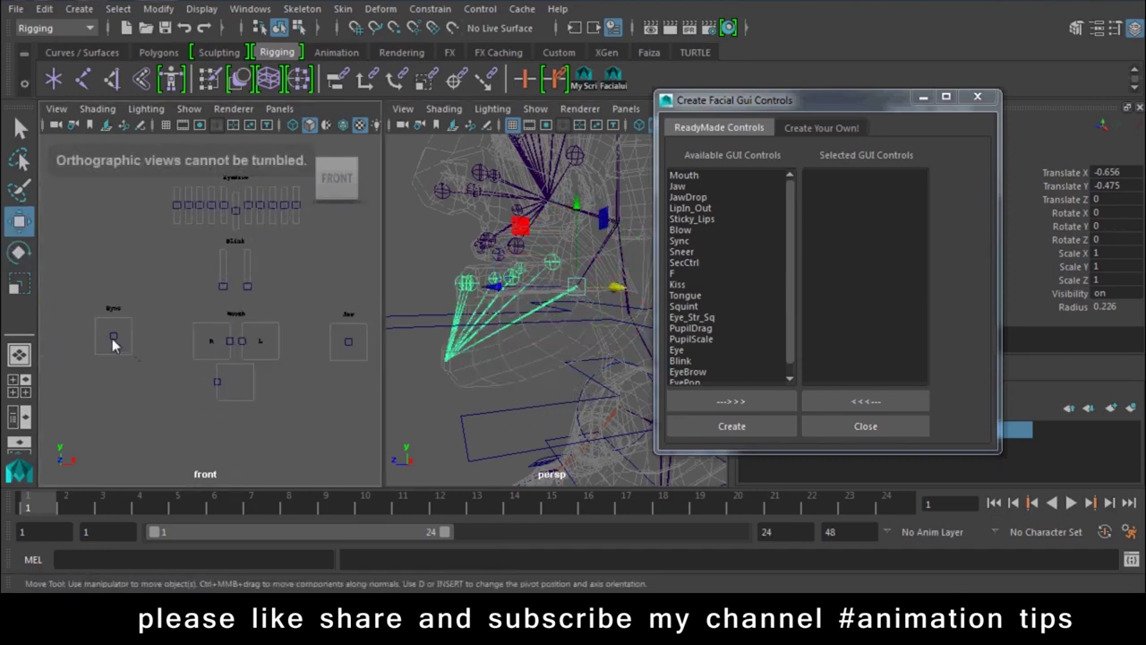
pyautogui.click(112, 338)
pyautogui.moveTo(118, 272); pyautogui.dragTo(131, 341)
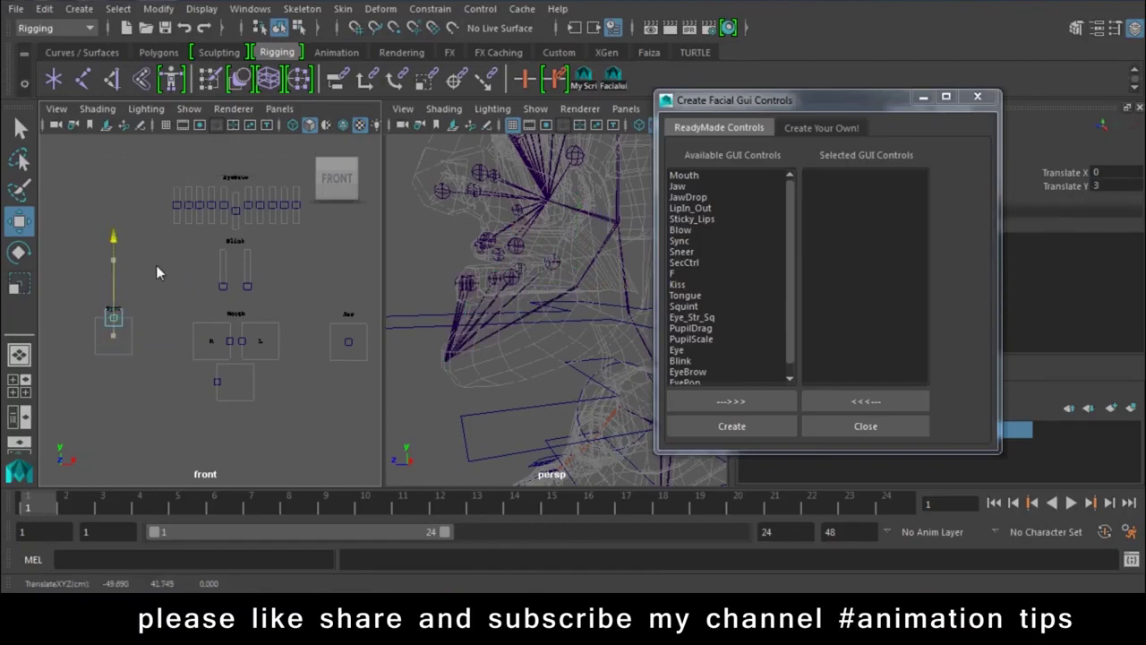
pyautogui.hotkey('ctrl', 'z')
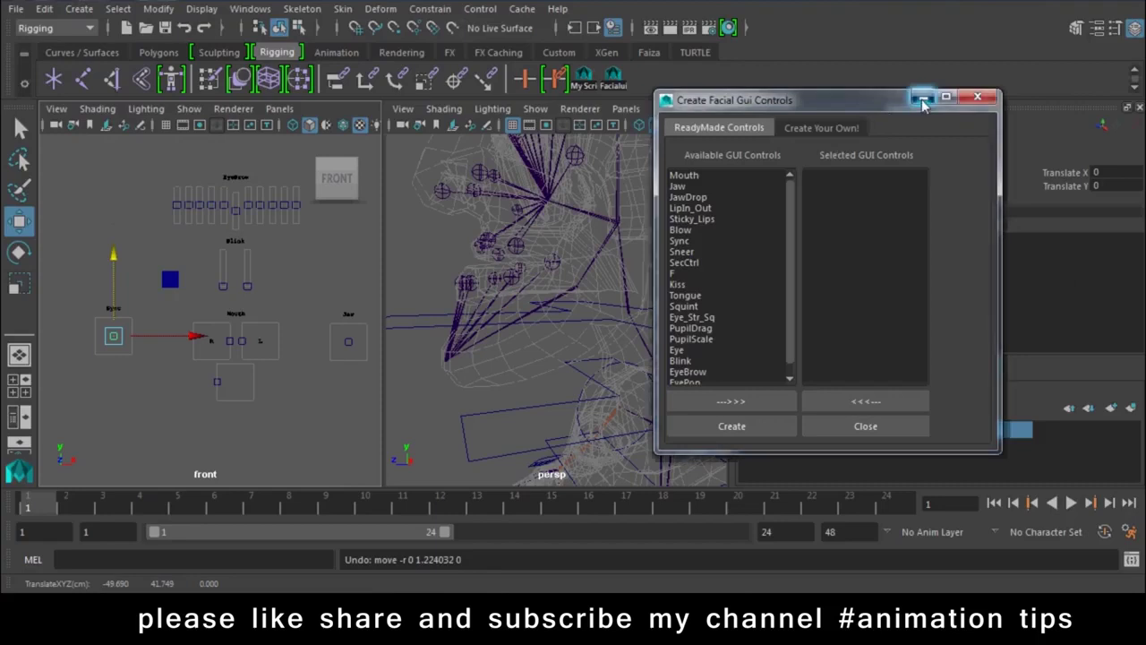
# Minimize the facial controls window, then test-move L_lips5 and undo
pyautogui.click(922, 97)
pyautogui.keyDown('alt'); pyautogui.moveTo(421, 376); pyautogui.dragTo(487, 370); pyautogui.keyUp('alt')
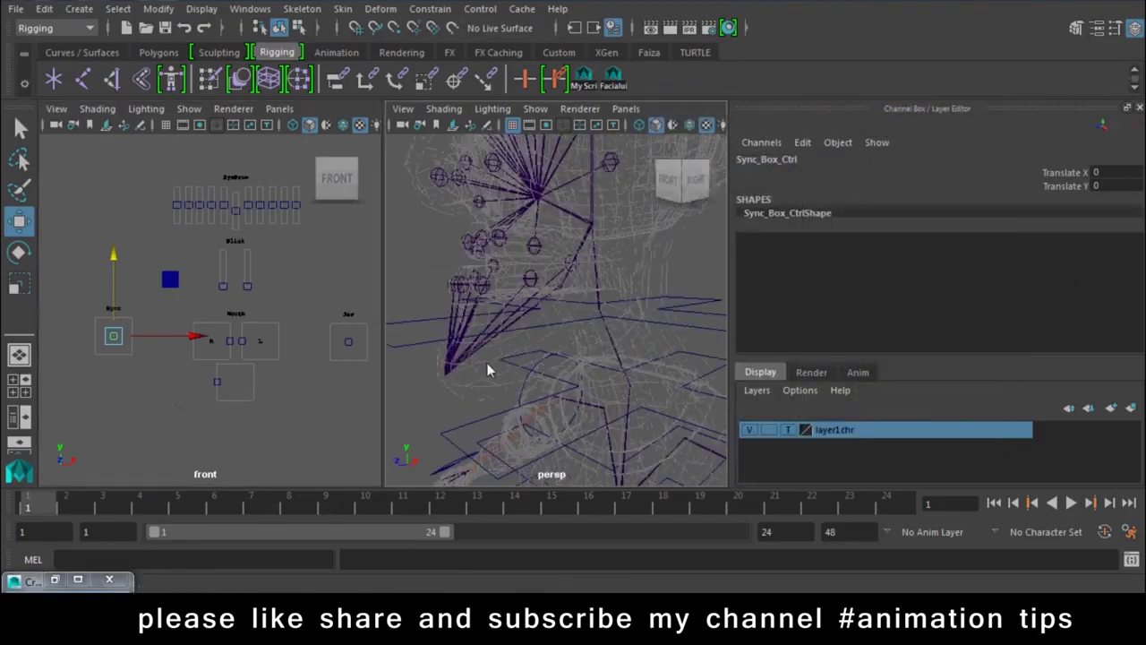
pyautogui.click(478, 289)
pyautogui.moveTo(491, 240); pyautogui.dragTo(492, 231)
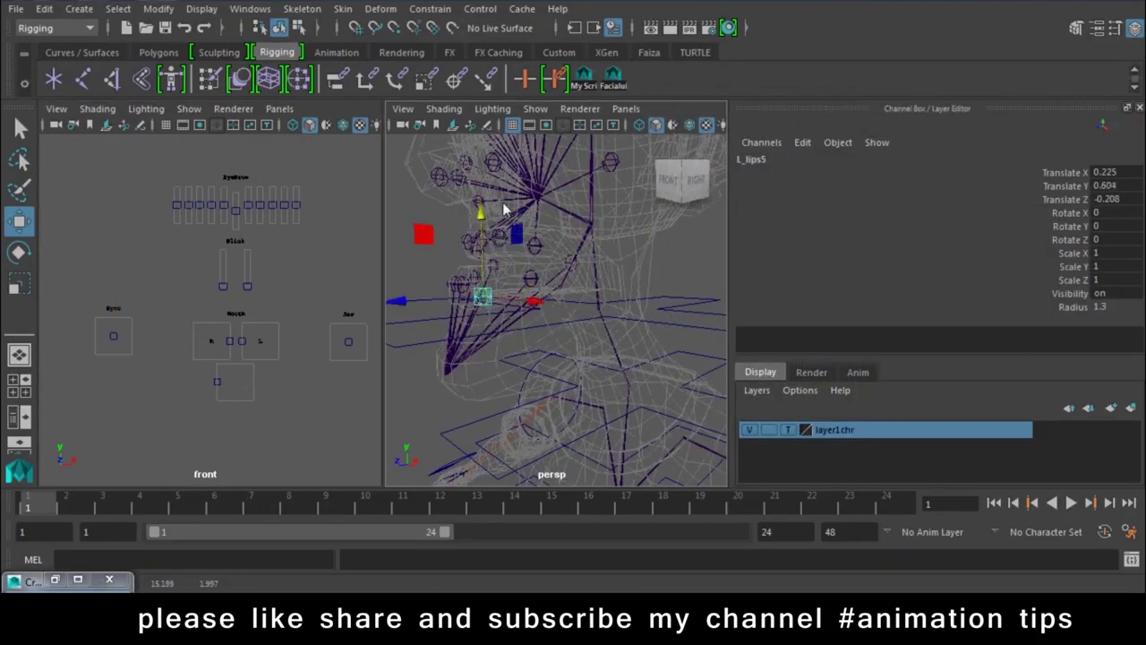
pyautogui.hotkey('ctrl', 'z')
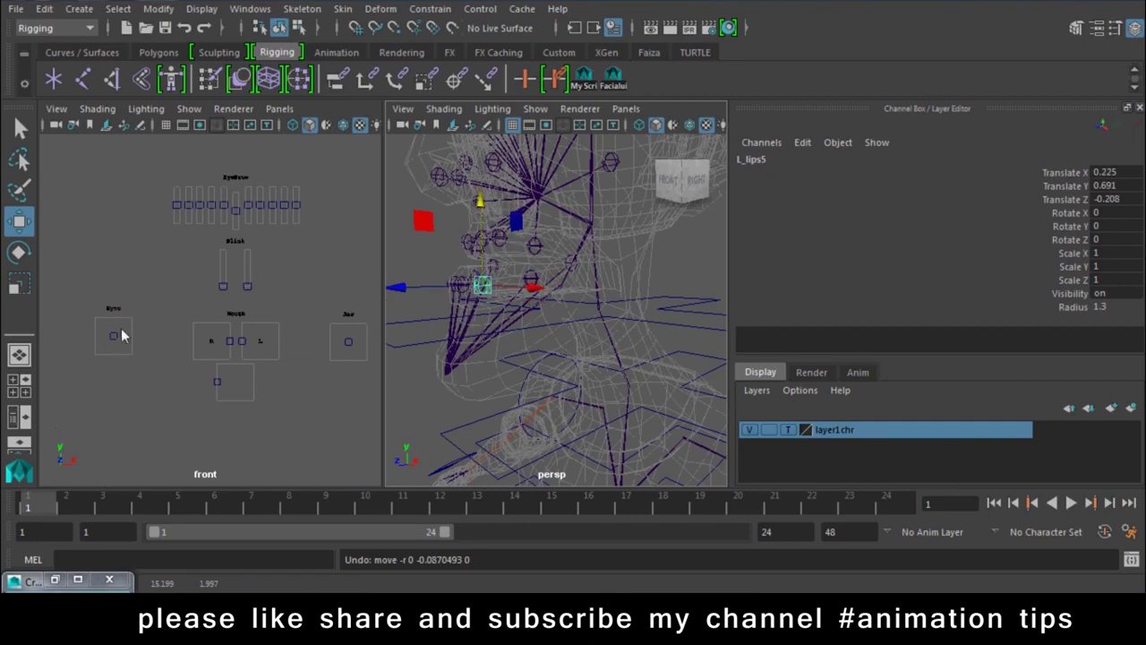
# Select the Sync control, then select the jaw joint chain joint1
pyautogui.click(120, 333)
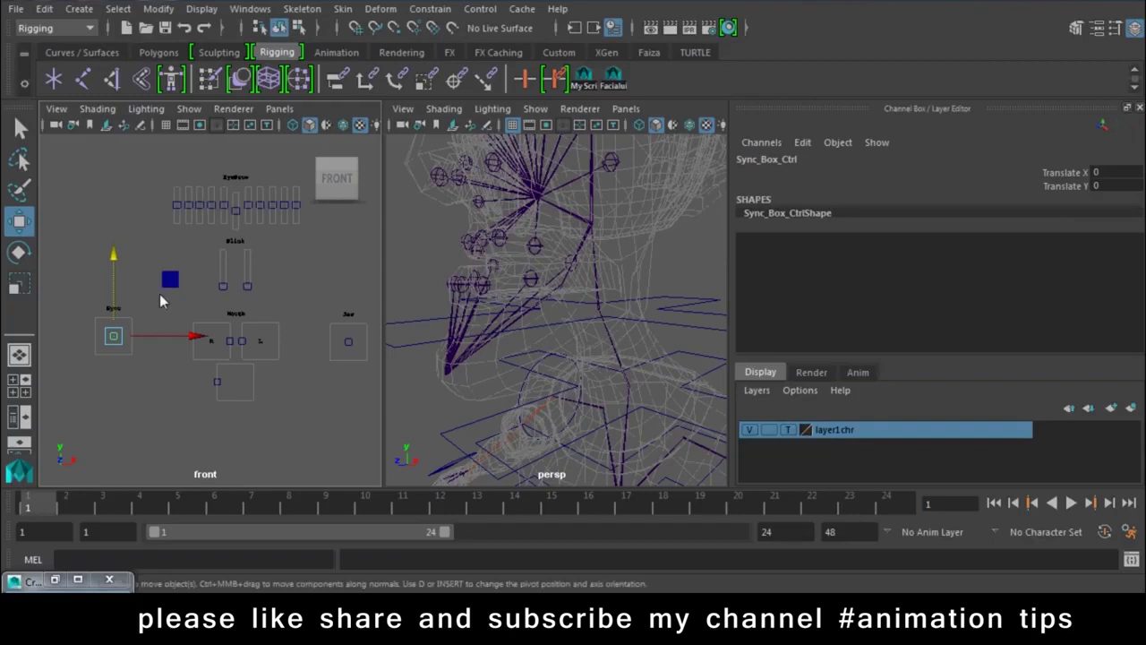
pyautogui.moveTo(555, 385)
pyautogui.keyDown('alt'); pyautogui.mouseDown()
pyautogui.moveTo(489, 389)
pyautogui.moveTo(603, 350)
pyautogui.moveTo(560, 354)
pyautogui.mouseUp(); pyautogui.keyUp('alt')
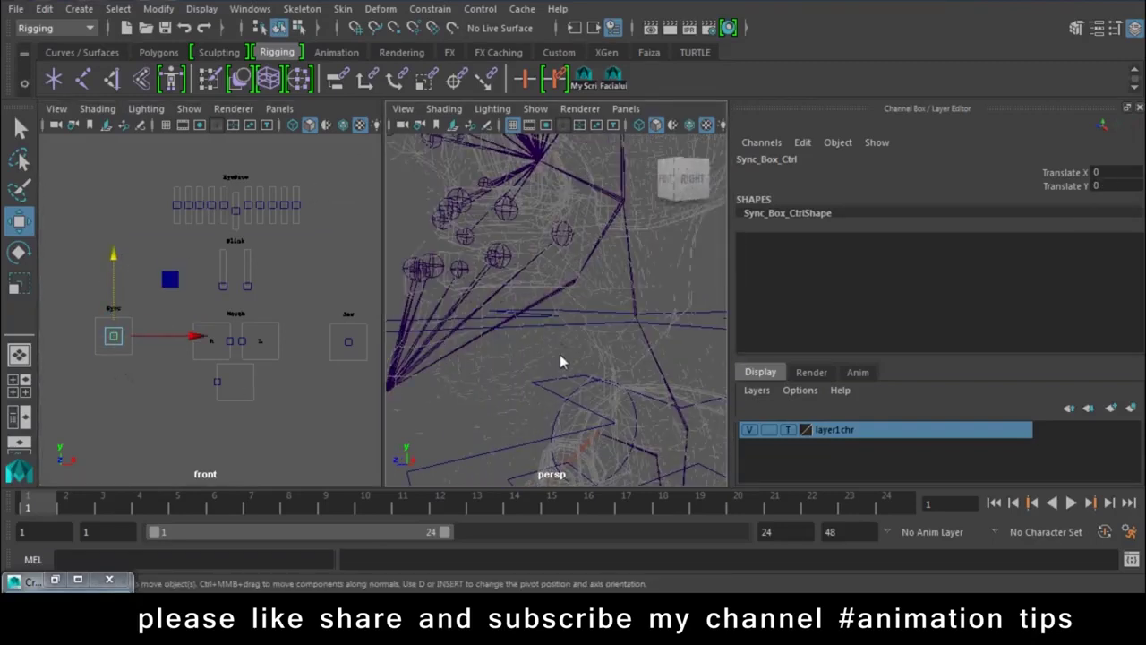
pyautogui.click(540, 305)
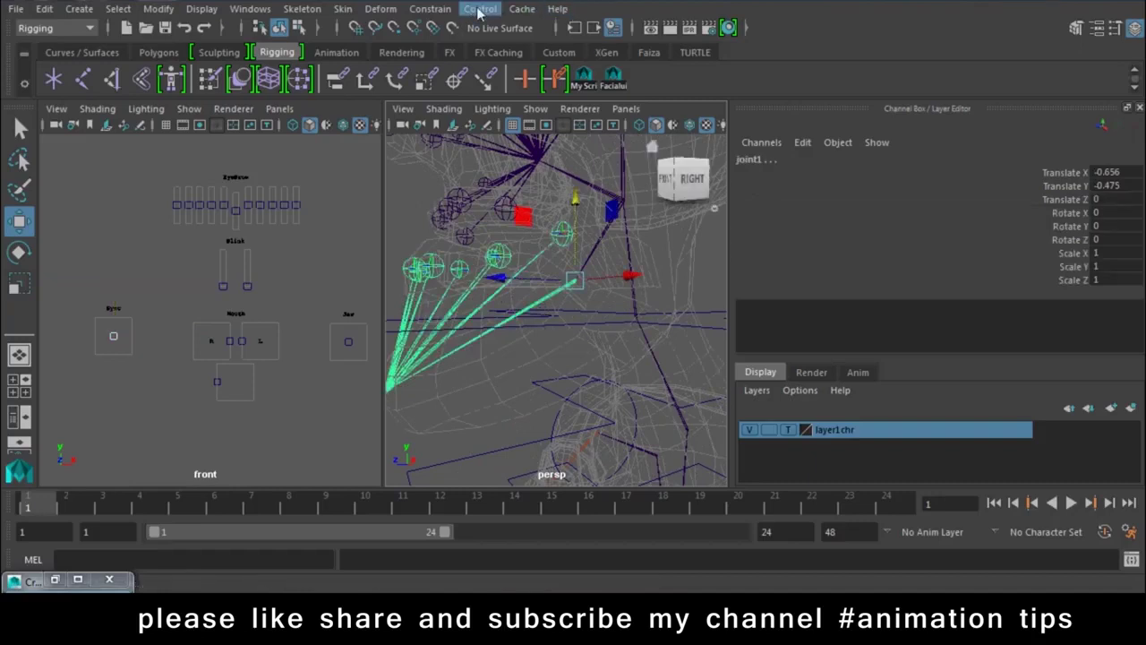
pyautogui.click(431, 9)
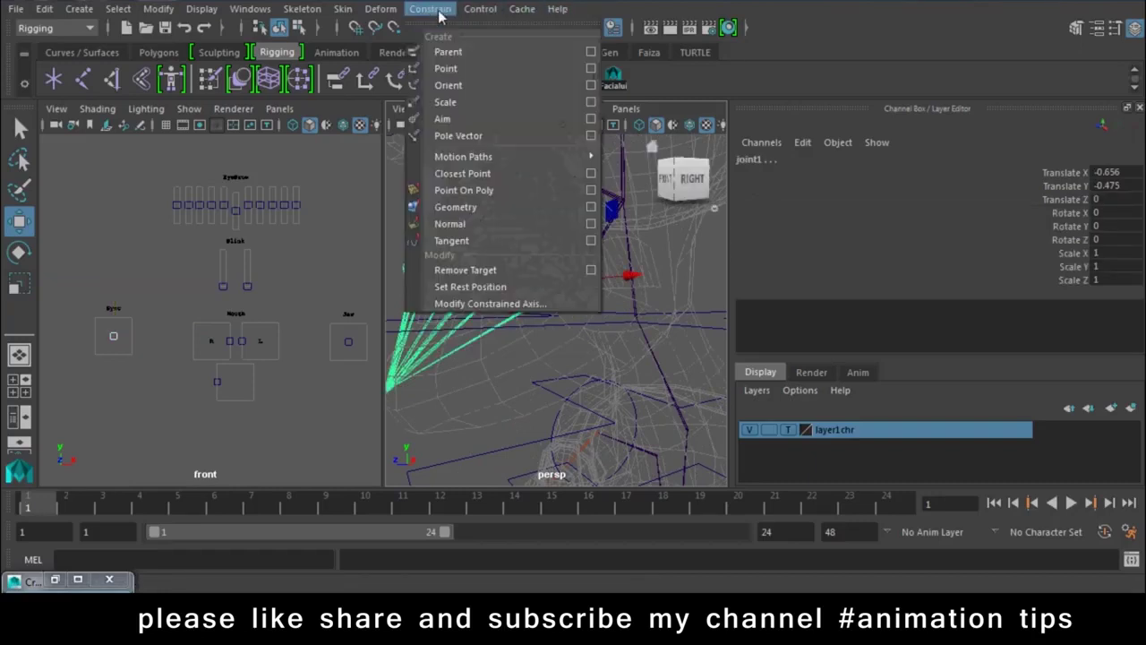
pyautogui.click(591, 118)
pyautogui.click(827, 130)
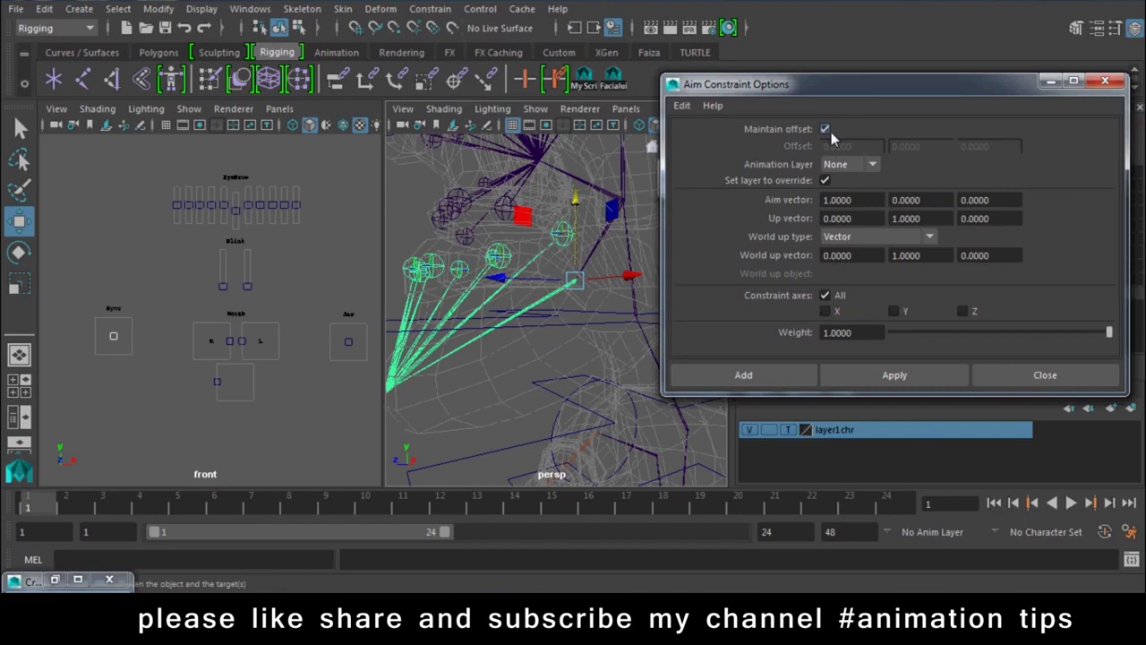
pyautogui.click(879, 380)
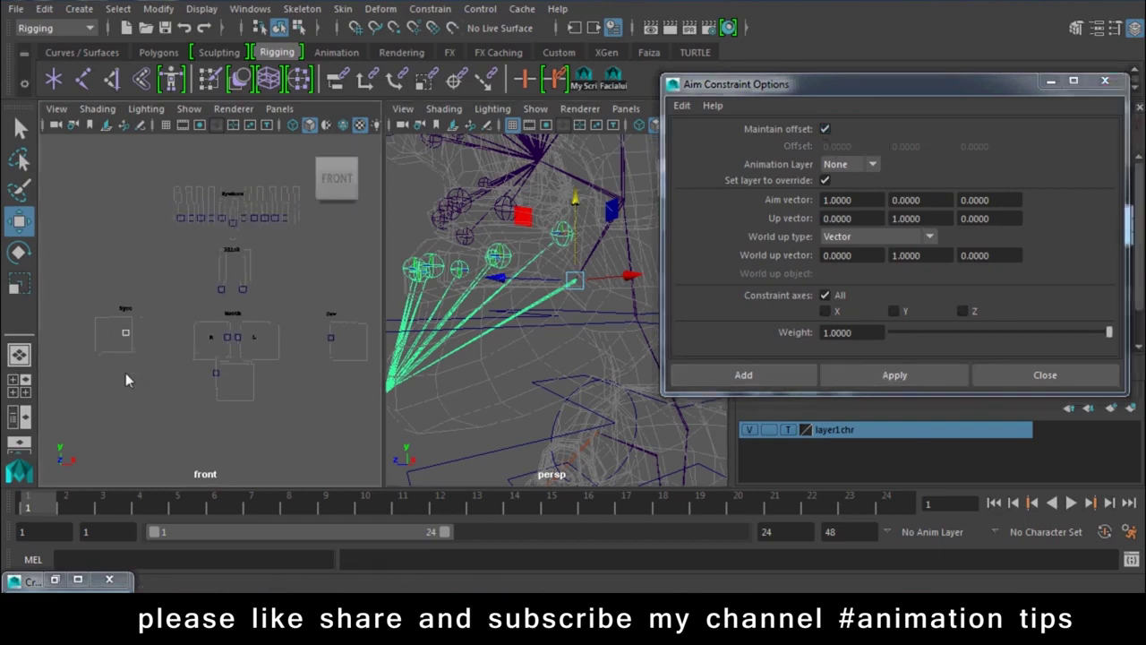
pyautogui.click(133, 332)
pyautogui.moveTo(130, 258); pyautogui.dragTo(140, 342)
pyautogui.hotkey('ctrl', 'z')
pyautogui.keyDown('alt'); pyautogui.moveTo(420, 376); pyautogui.dragTo(514, 387); pyautogui.keyUp('alt')
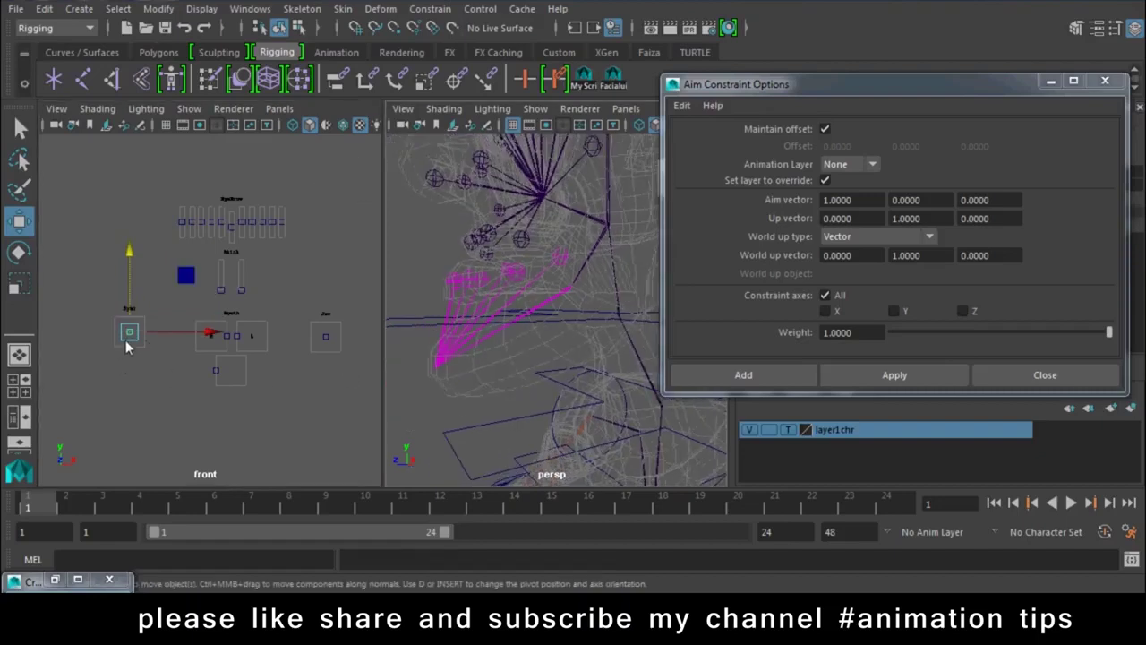
pyautogui.click(200, 337)
pyautogui.moveTo(126, 380); pyautogui.dragTo(168, 384, button='middle')
pyautogui.hotkey('ctrl', 'z')
pyautogui.moveTo(130, 341); pyautogui.dragTo(103, 355)
pyautogui.hotkey('ctrl', 'z')
pyautogui.hotkey('ctrl', 'z')
pyautogui.hotkey('ctrl', 'z')
pyautogui.hotkey('ctrl', 'z')
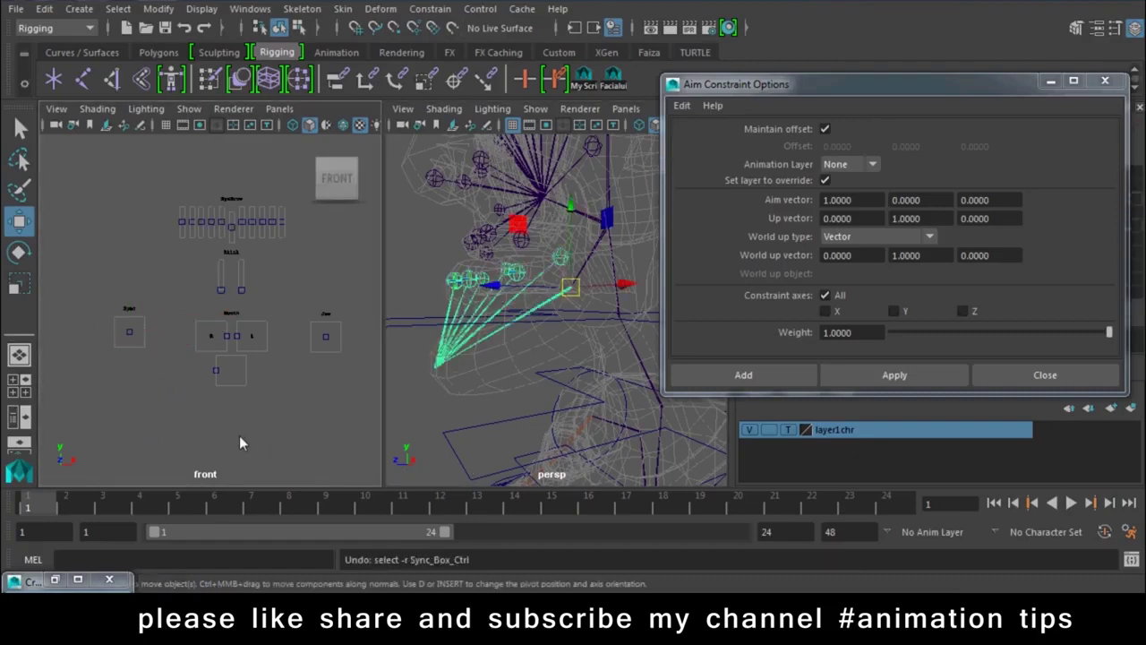
pyautogui.click(138, 333)
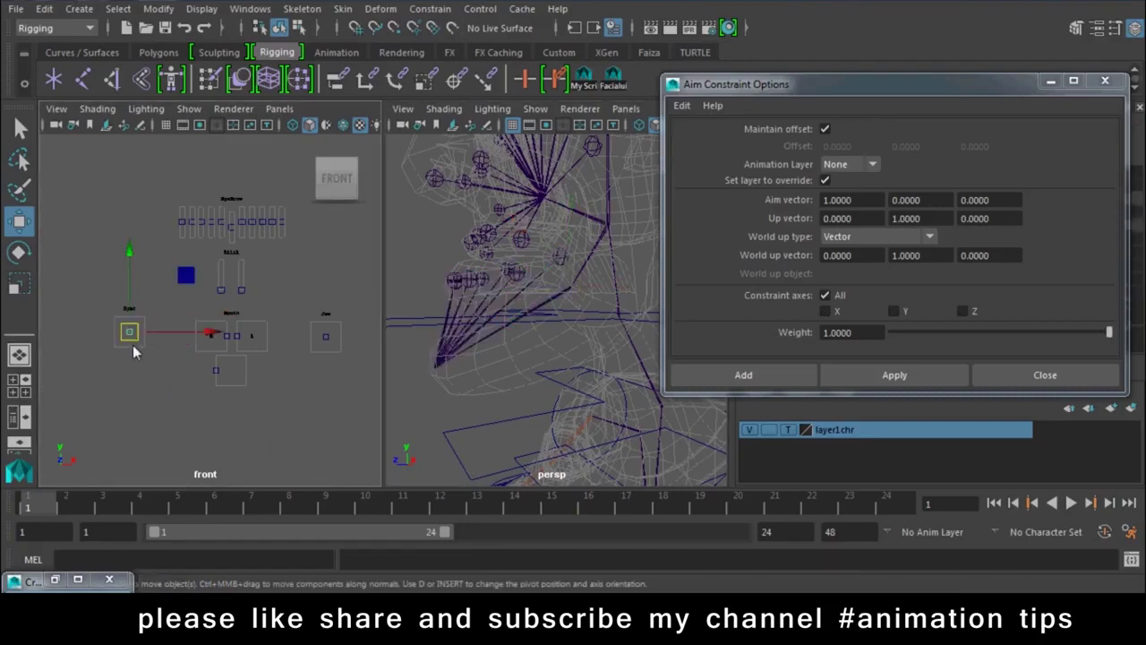
pyautogui.moveTo(138, 392); pyautogui.dragTo(86, 391, button='middle')
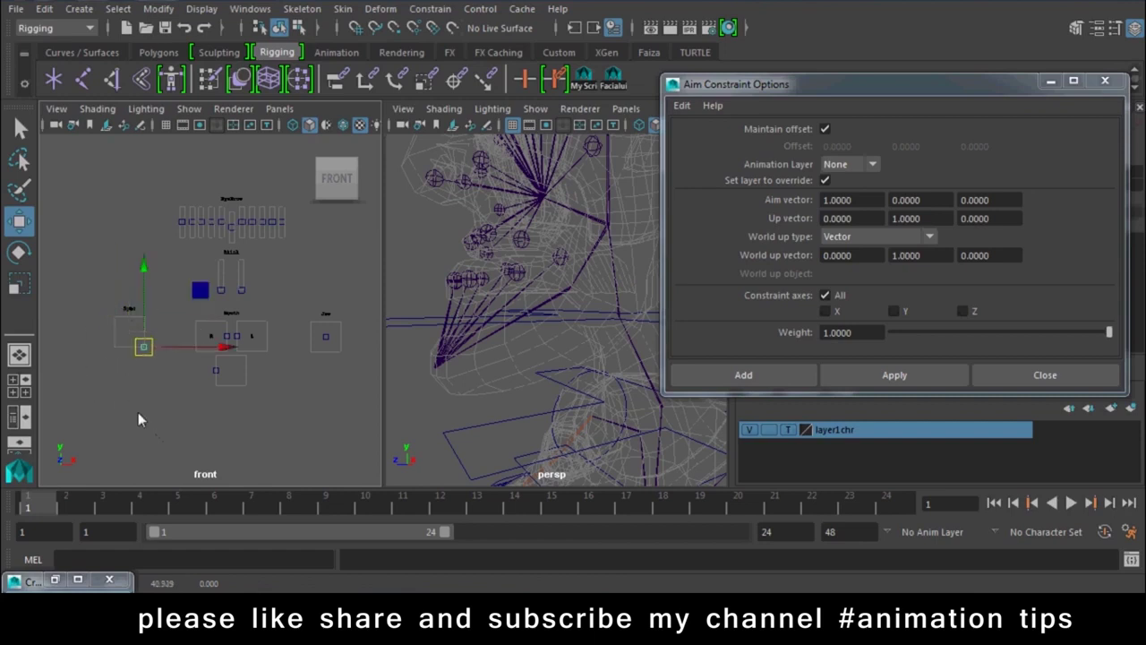
pyautogui.scroll(3, 237, 323)
pyautogui.hotkey('ctrl', 'z')
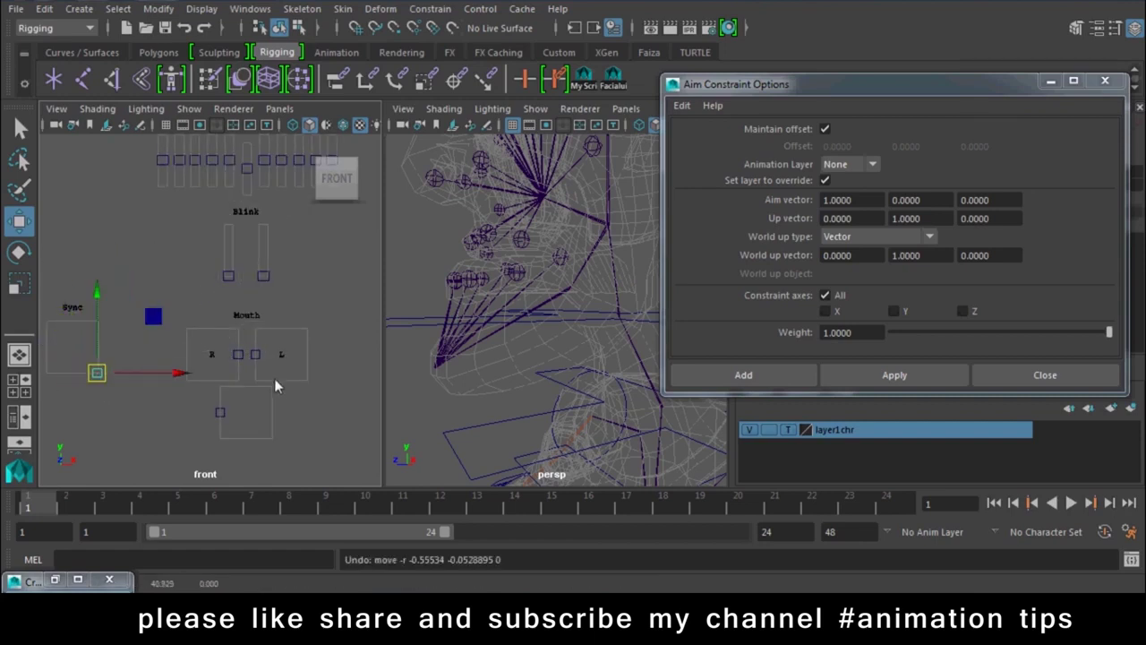
# Close the aim constraint settings and test-rotate joint1, undoing the rotation
pyautogui.click(1066, 369)
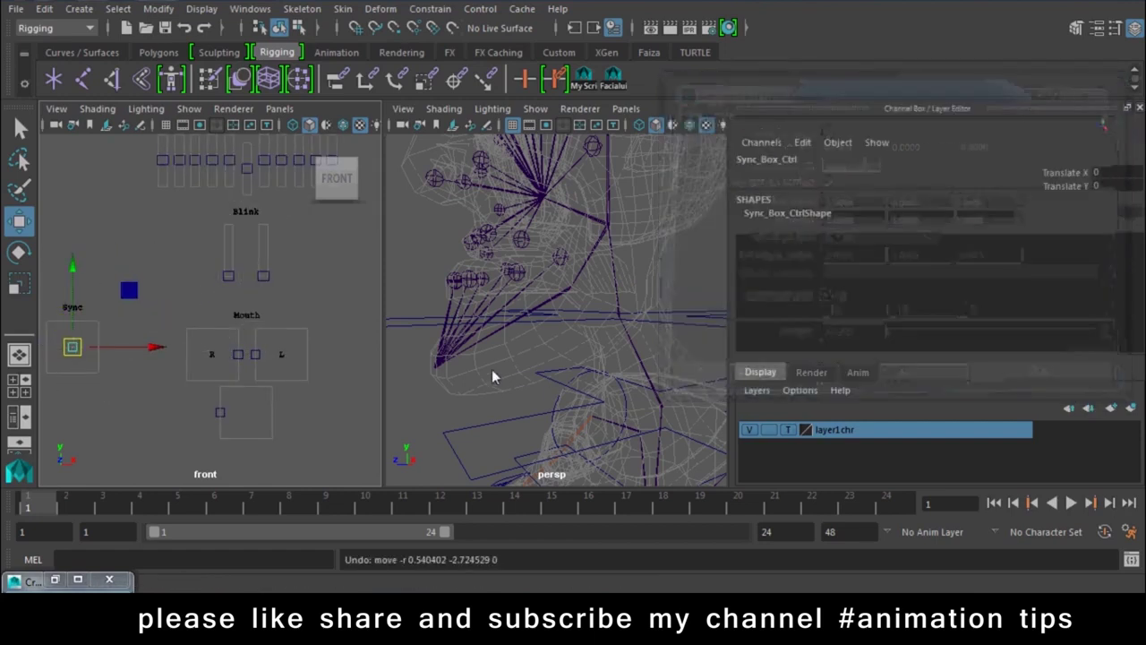
pyautogui.click(550, 306)
pyautogui.press('e')
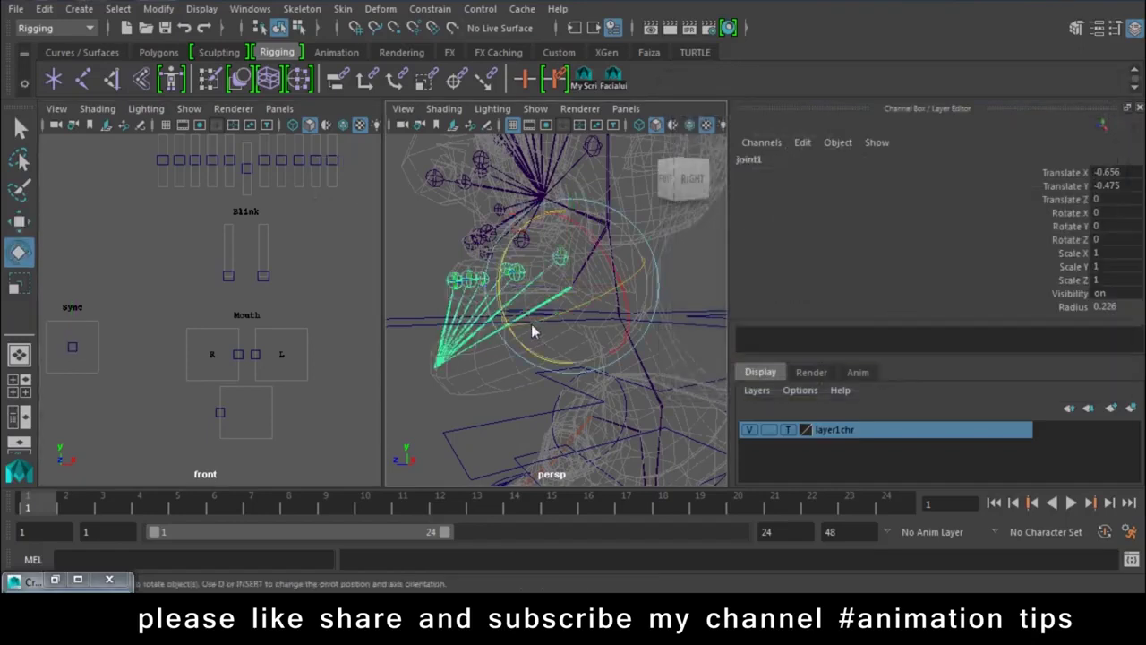
pyautogui.moveTo(495, 284); pyautogui.dragTo(504, 280)
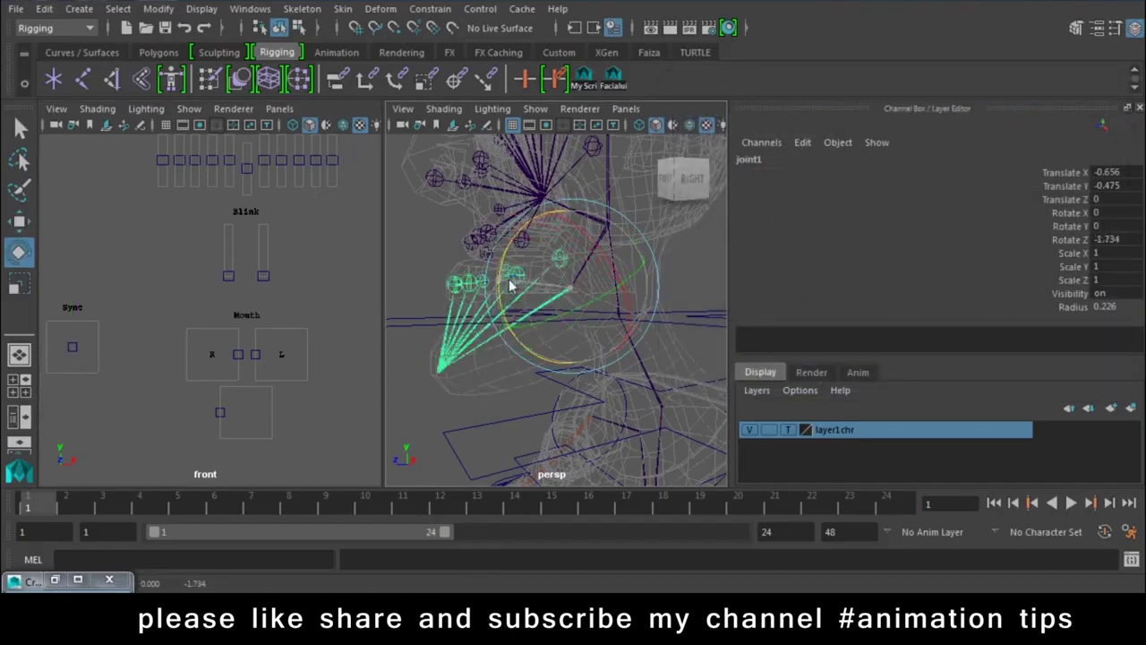
pyautogui.hotkey('ctrl', 'z')
pyautogui.hotkey('ctrl', 'z')
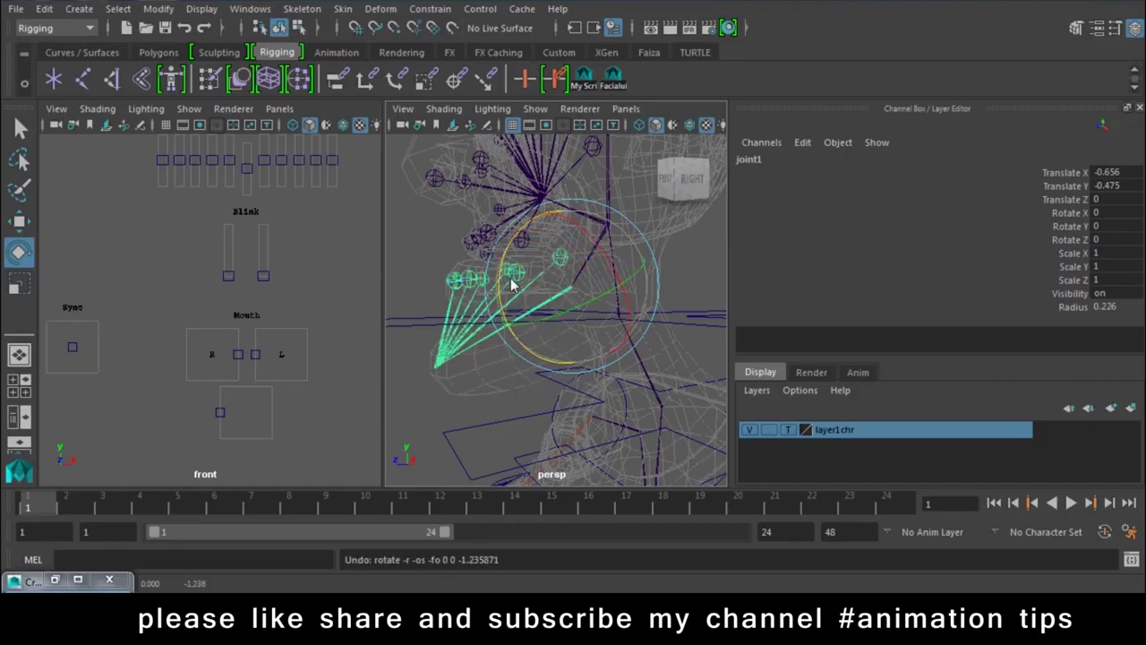
pyautogui.press('w')
# Aim-constrain joint1 to the Sync control with reset default options and all-axes unchecked
pyautogui.click(73, 346)
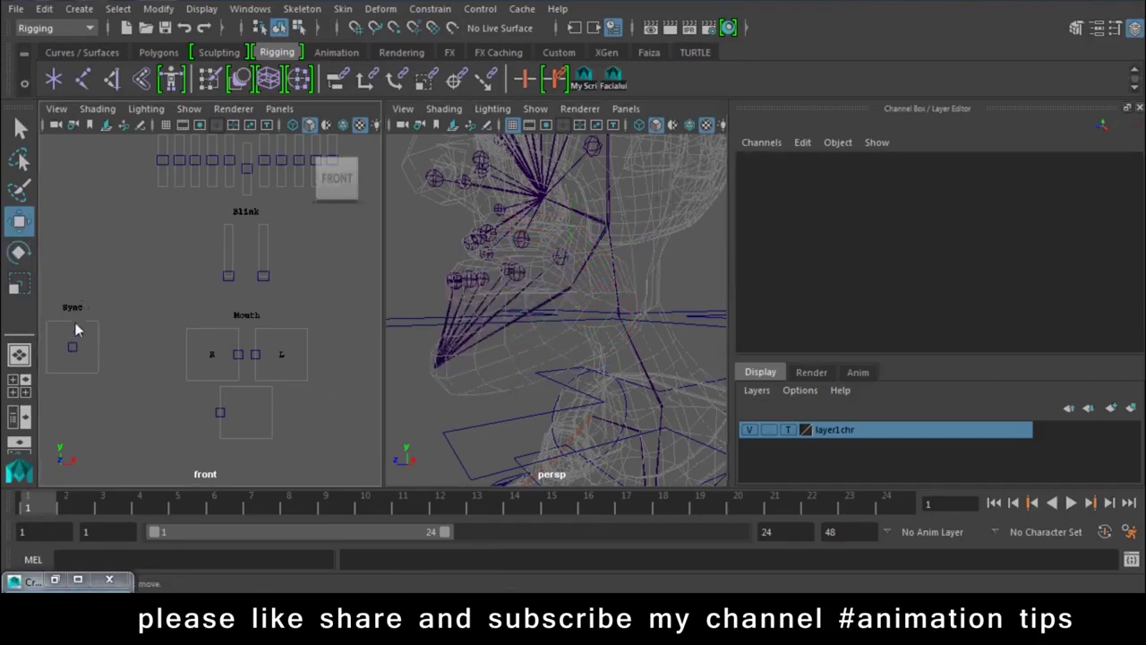
pyautogui.click(71, 267)
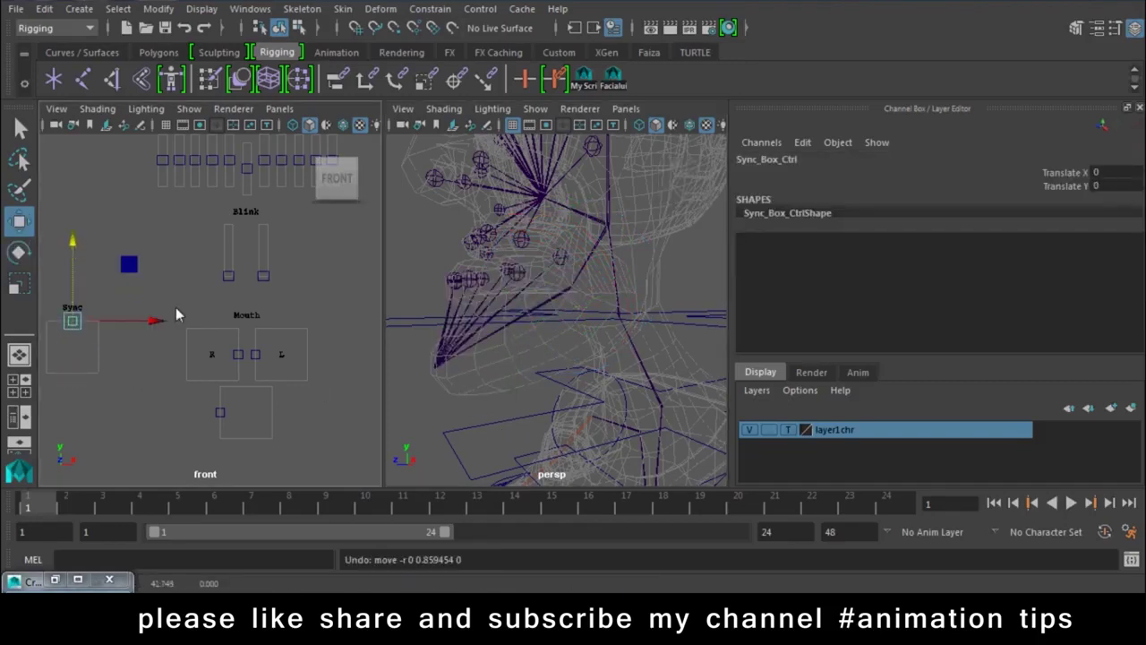
pyautogui.click(549, 303)
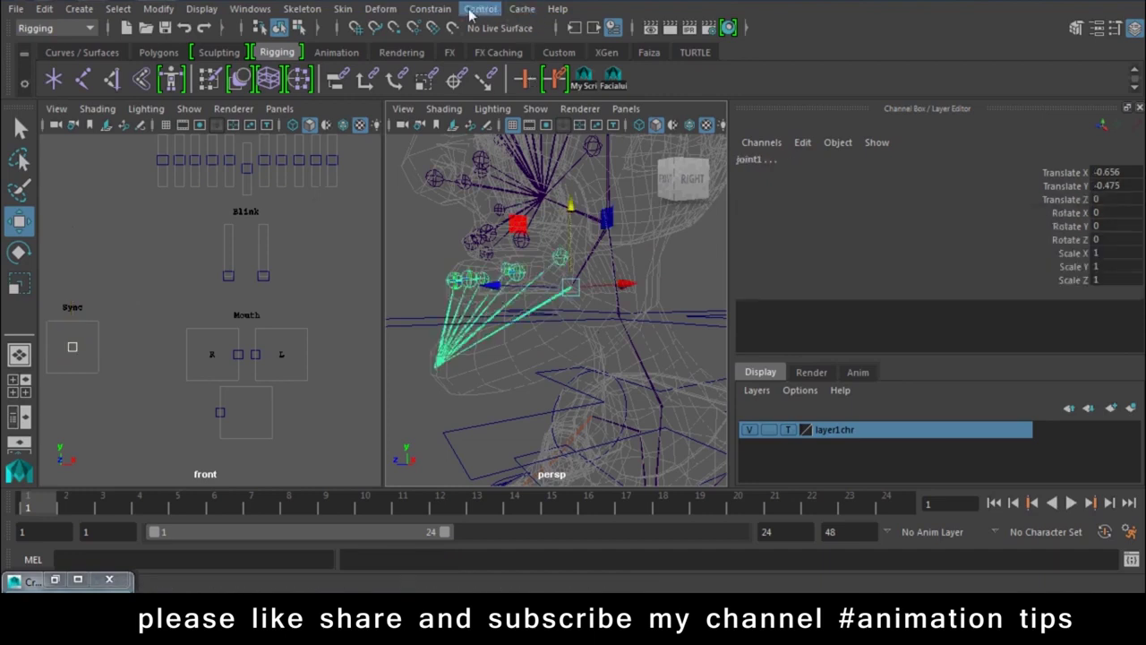
pyautogui.click(430, 8)
pyautogui.click(590, 119)
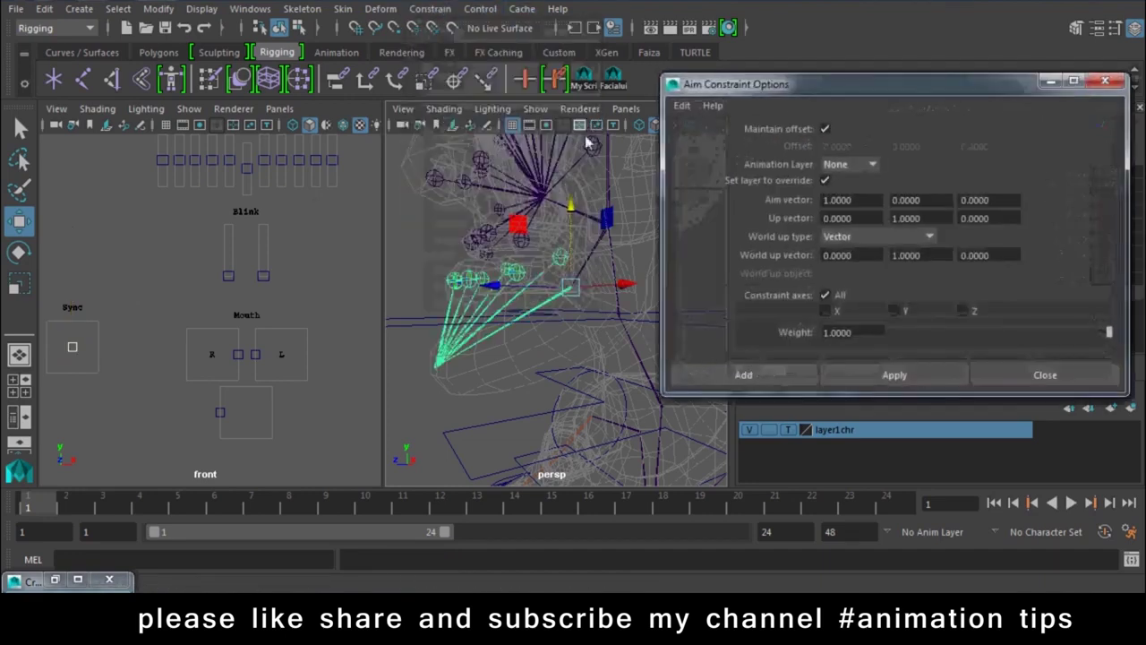
pyautogui.click(681, 104)
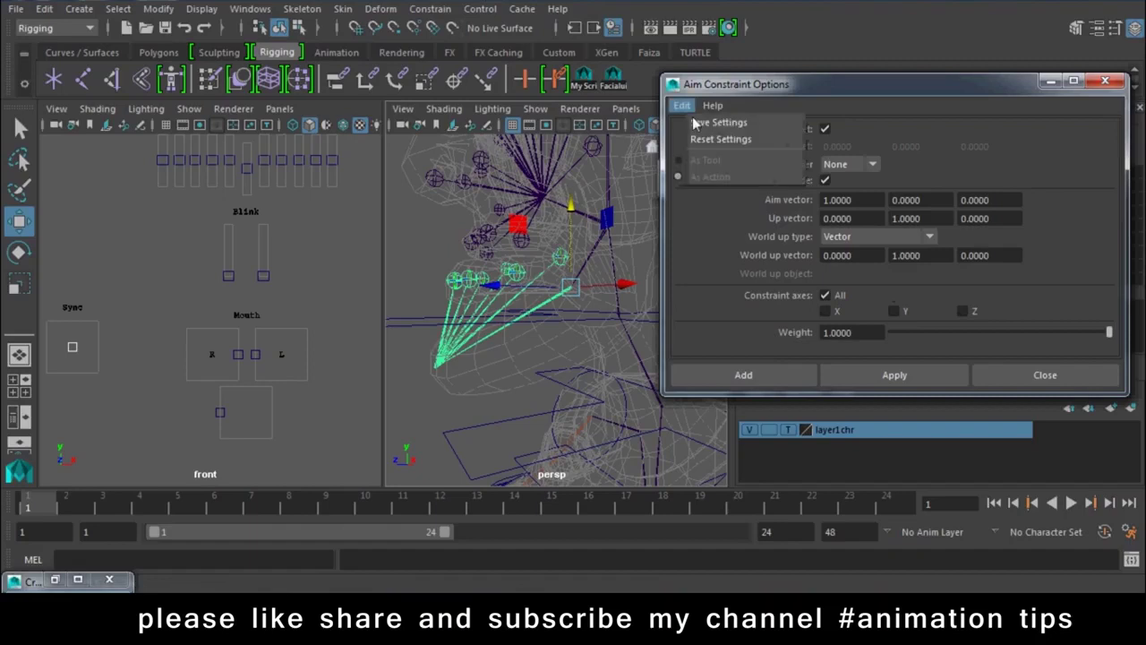
pyautogui.click(706, 140)
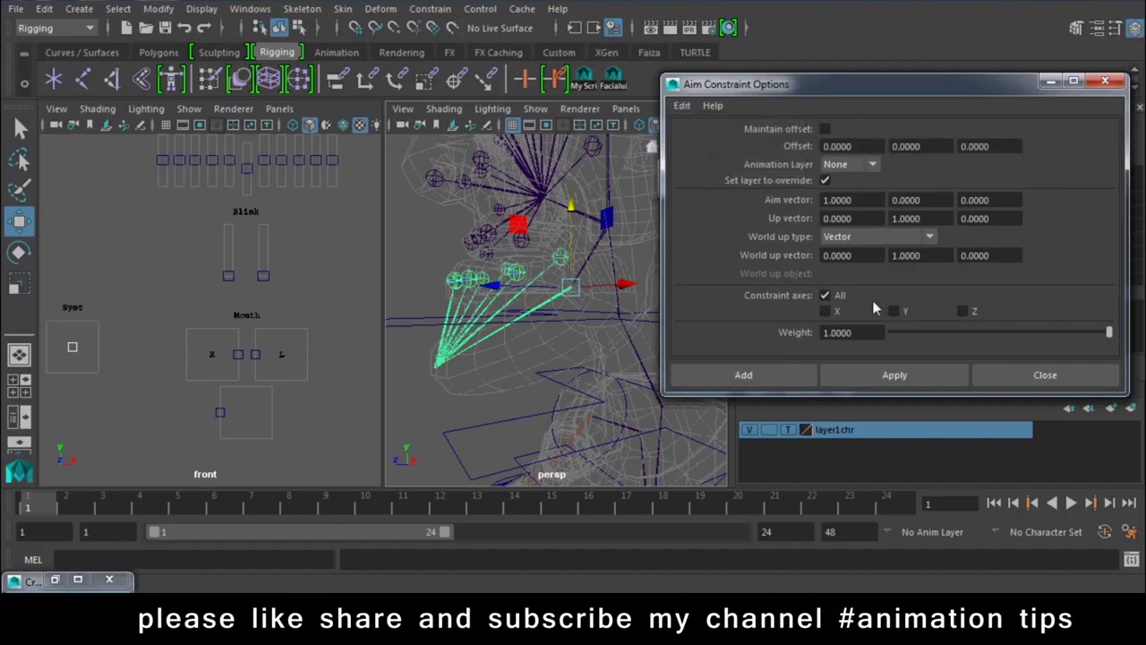
pyautogui.click(830, 297)
pyautogui.click(894, 371)
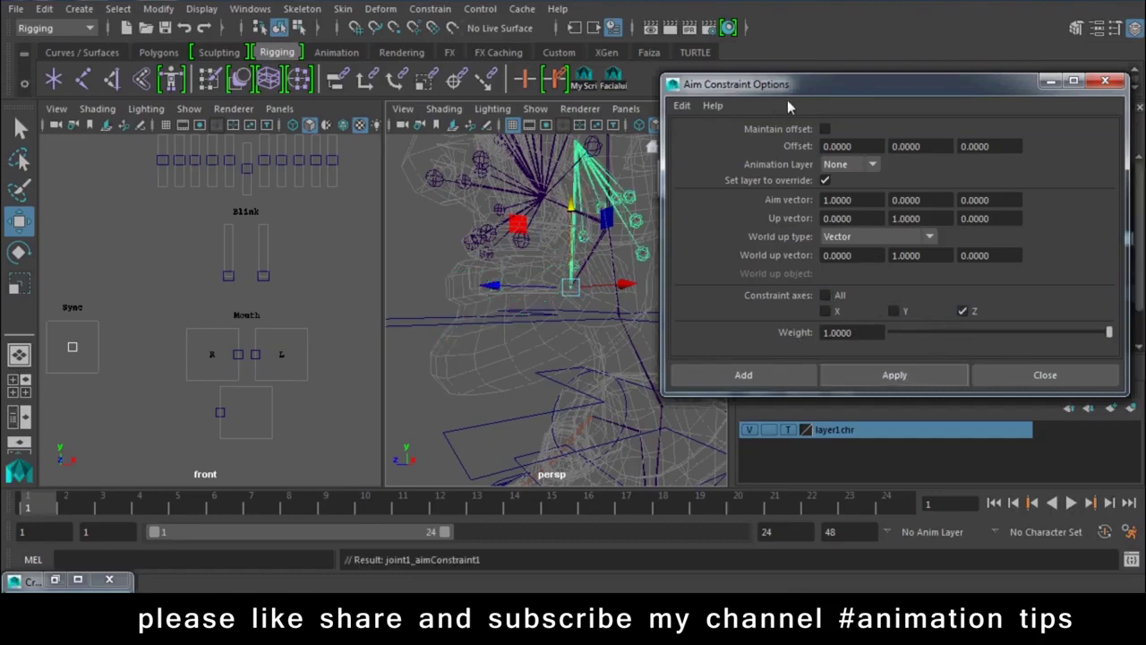
# Undo the constraint and re-create the aim constraint with Maintain Offset on
pyautogui.moveTo(787, 85); pyautogui.dragTo(898, 265)
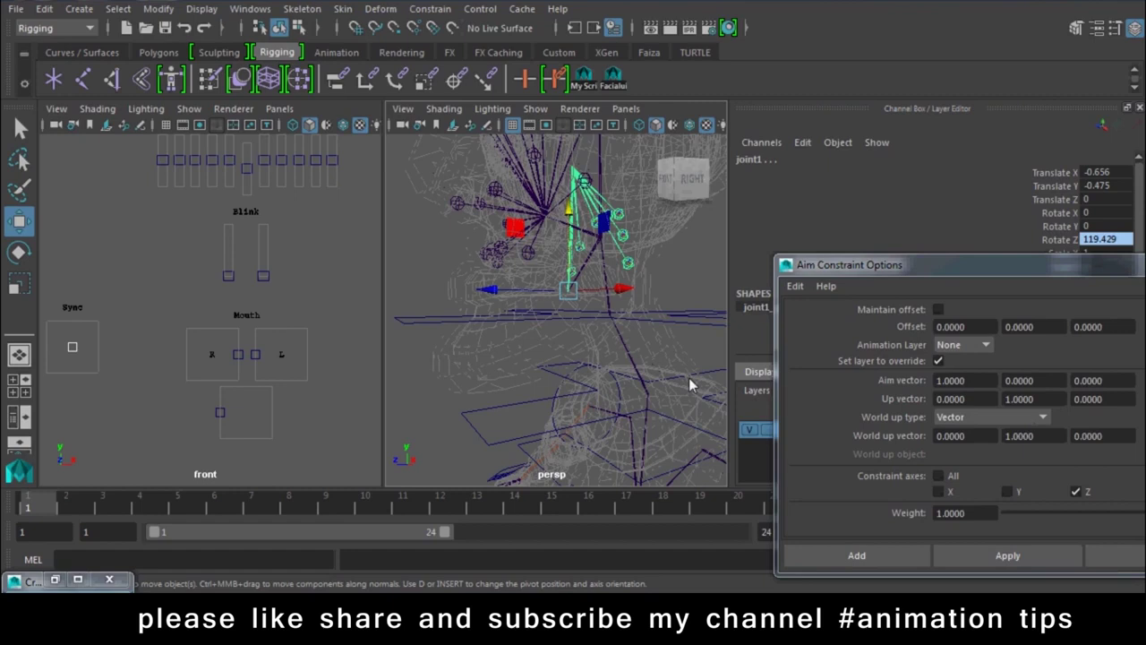
pyautogui.hotkey('ctrl', 'z')
pyautogui.click(937, 309)
pyautogui.click(974, 556)
# Test-pull the Sync slider down, undo, and close the Aim Constraint Options window
pyautogui.click(72, 347)
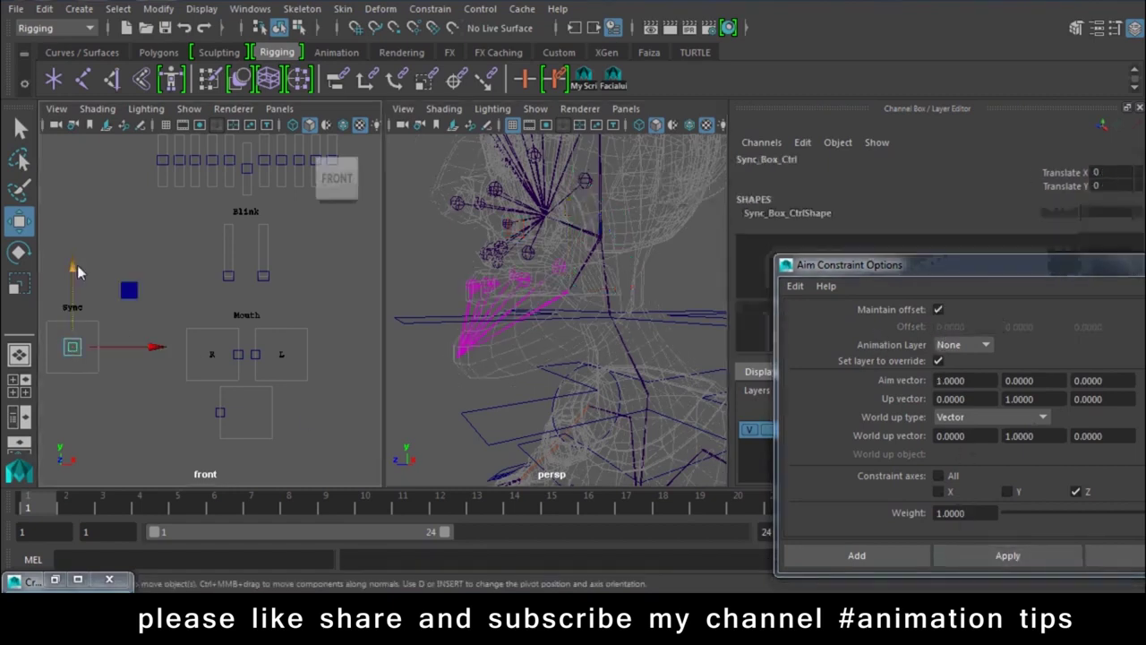
pyautogui.moveTo(77, 265); pyautogui.dragTo(79, 350)
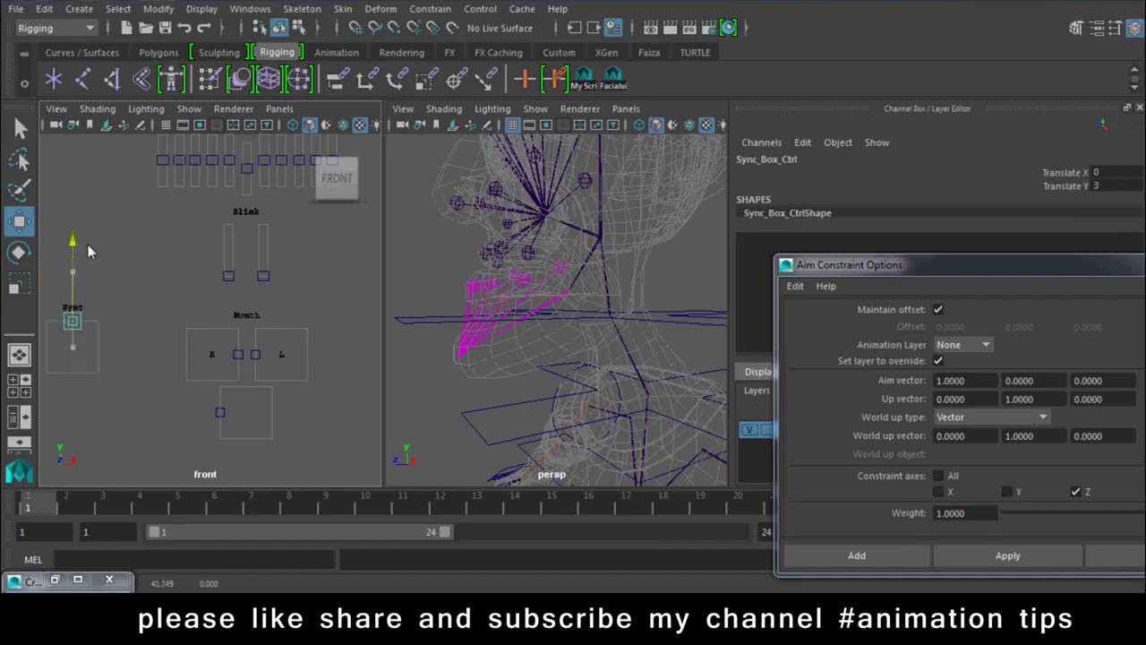
pyautogui.hotkey('ctrl', 'z')
pyautogui.hotkey('ctrl', 'z')
pyautogui.hotkey('ctrl', 'z')
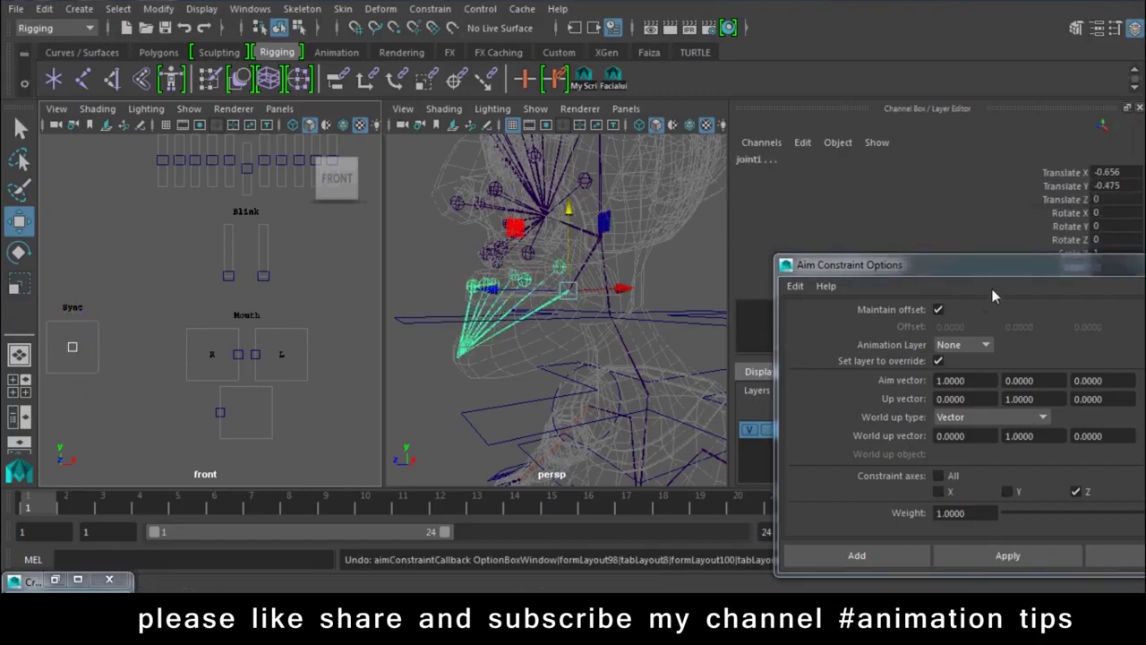
pyautogui.moveTo(895, 264); pyautogui.dragTo(775, 199)
pyautogui.click(997, 490)
pyautogui.click(553, 315)
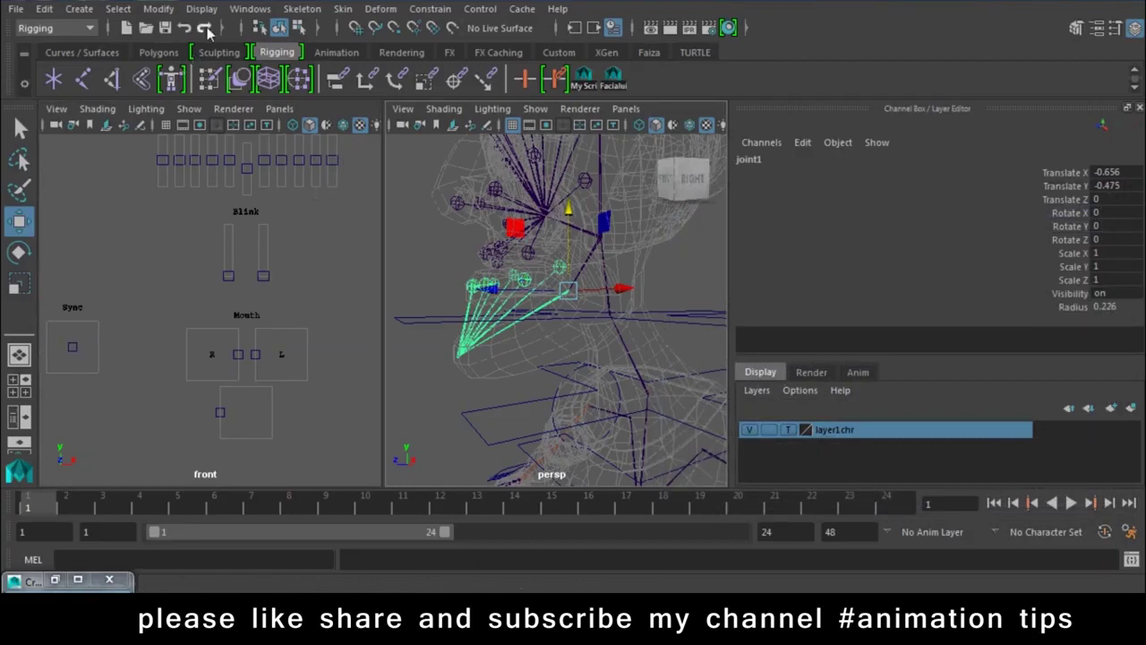
# In the Expression Editor, pick Sync_Box_Ctrl.translateY, then rename joint1 to jaw
pyautogui.click(234, 8)
pyautogui.moveTo(294, 102)
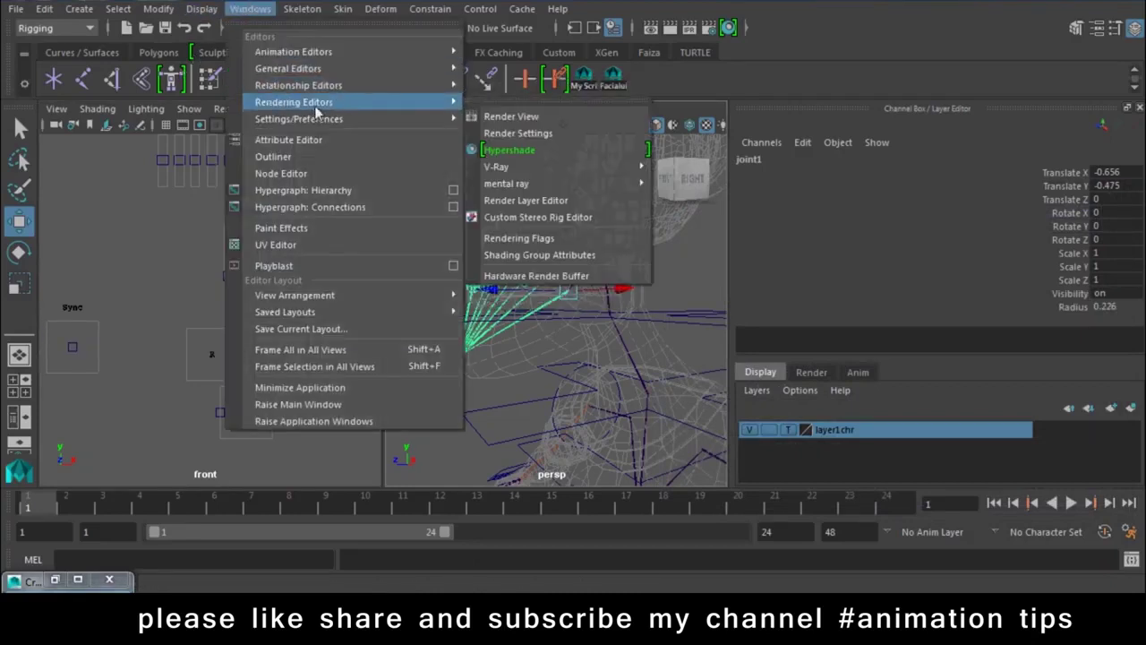
pyautogui.click(528, 170)
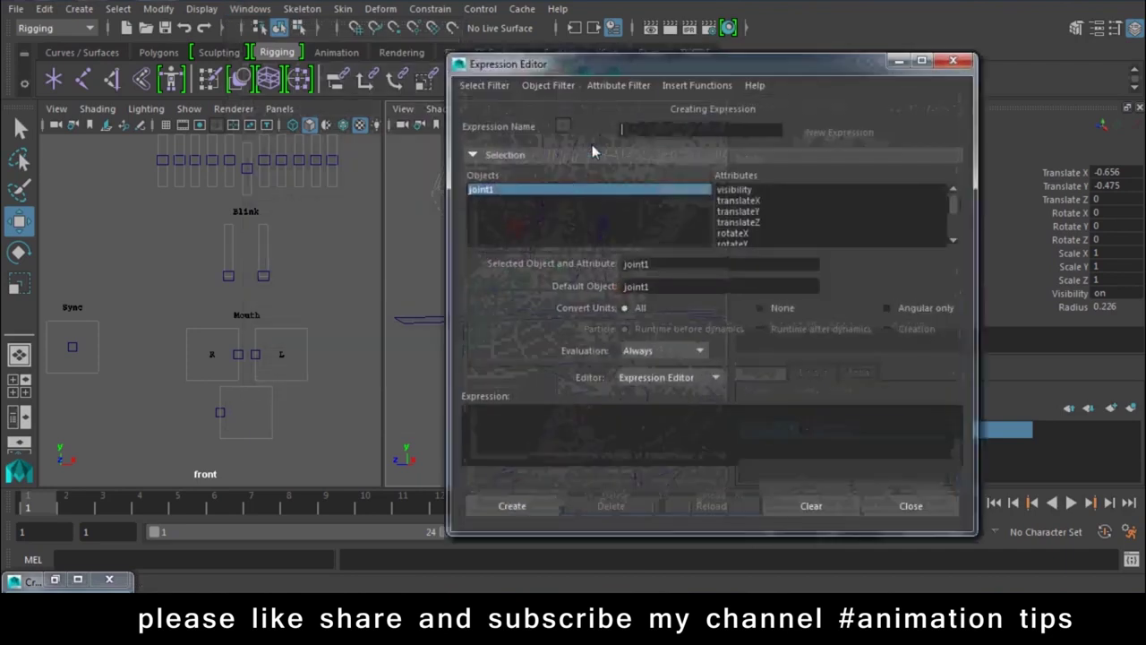
pyautogui.moveTo(617, 63); pyautogui.dragTo(858, 319)
pyautogui.click(73, 346)
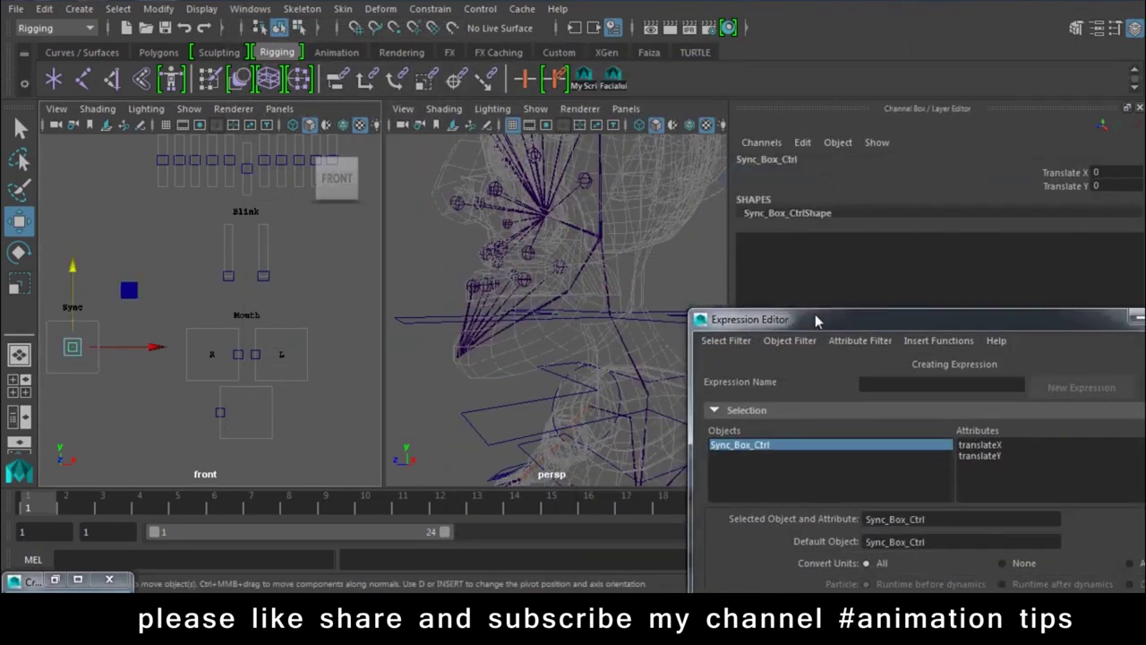
pyautogui.moveTo(815, 315); pyautogui.dragTo(787, 191)
pyautogui.click(963, 330)
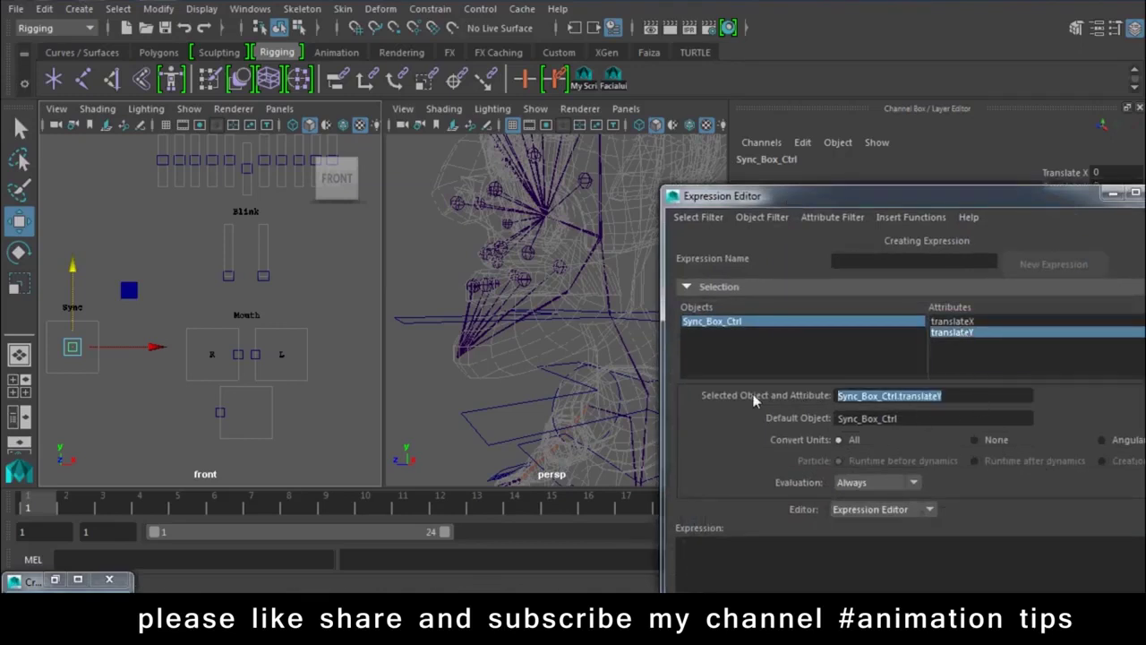
pyautogui.click(554, 312)
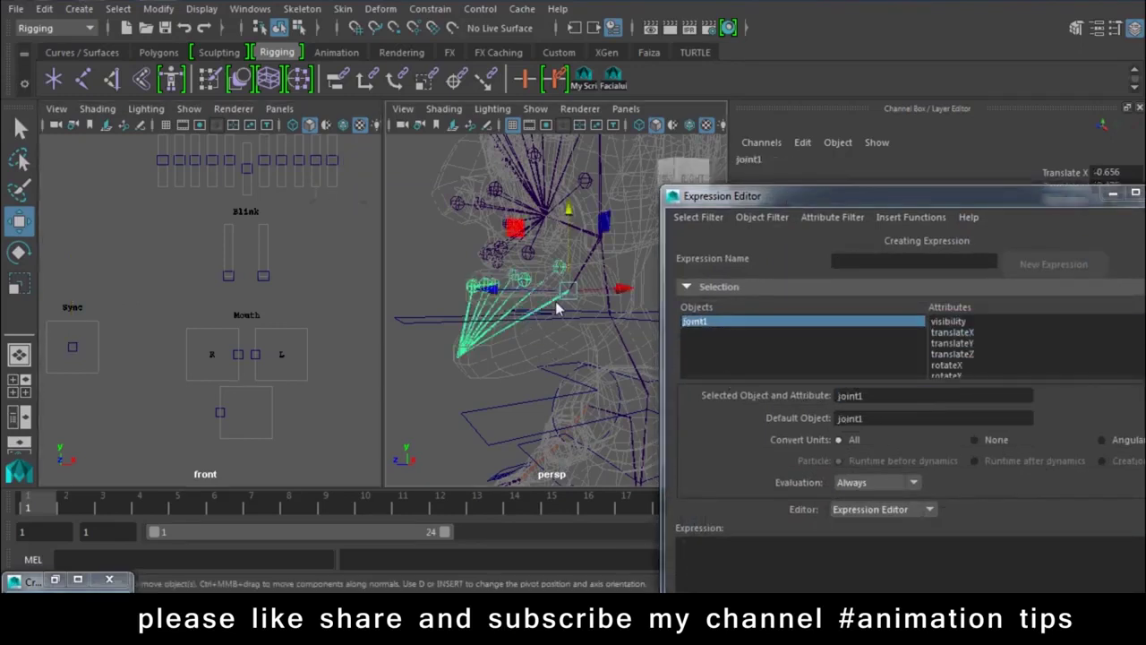
pyautogui.moveTo(911, 201)
pyautogui.mouseDown()
pyautogui.moveTo(690, 137)
pyautogui.moveTo(488, 46)
pyautogui.mouseUp()
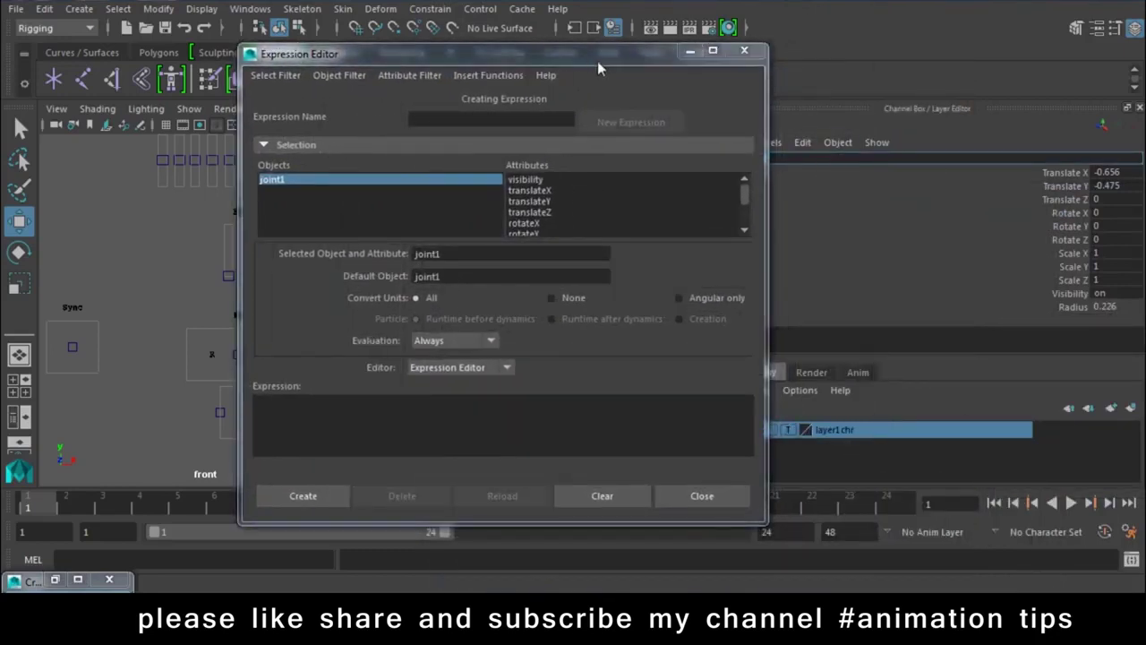
pyautogui.press('Return')
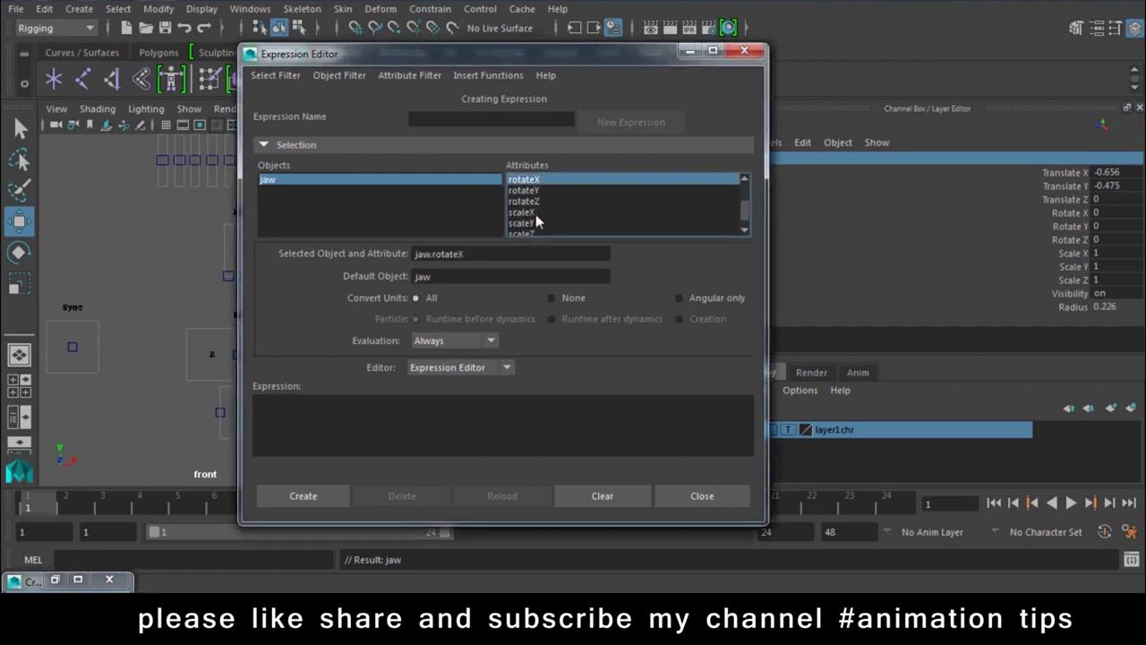
# Enter the expression jaw.rotateZ = Sync_Box_Ctrl.translateY; and create it
pyautogui.click(533, 202)
pyautogui.scroll(-1, 528, 211)
pyautogui.click(388, 414)
pyautogui.write('Sync_Box_Ctrl.translateY')
pyautogui.moveTo(485, 255); pyautogui.dragTo(374, 253)
pyautogui.hotkey('ctrl', 'c')
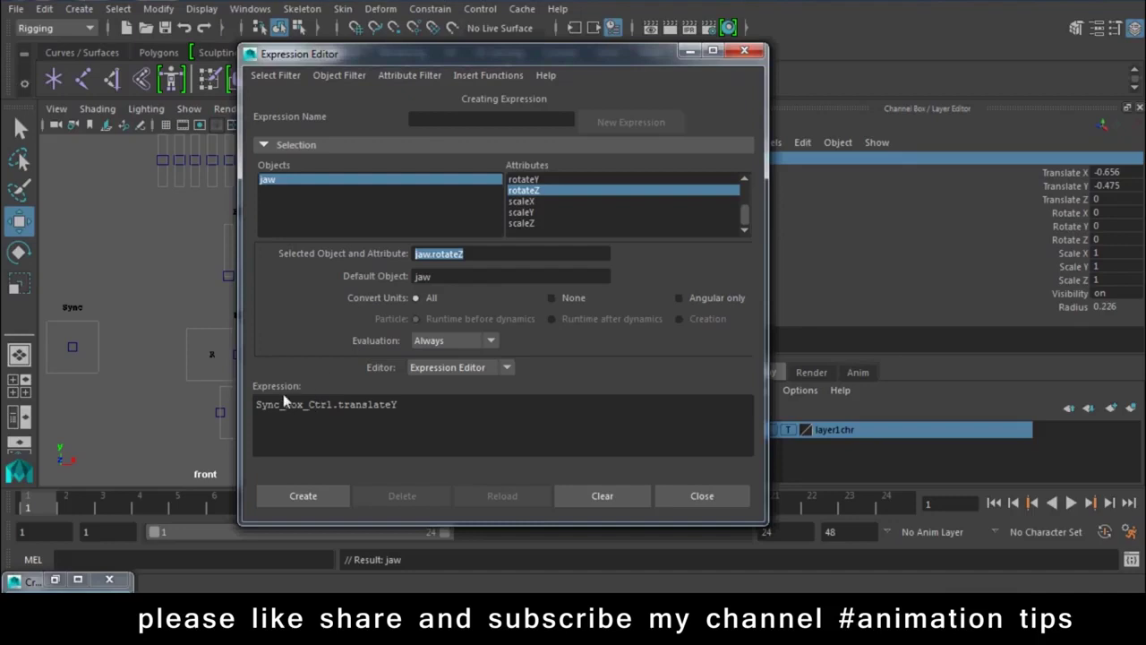
pyautogui.click(253, 407)
pyautogui.hotkey('ctrl', 'v')
pyautogui.write('=')
pyautogui.write(';')
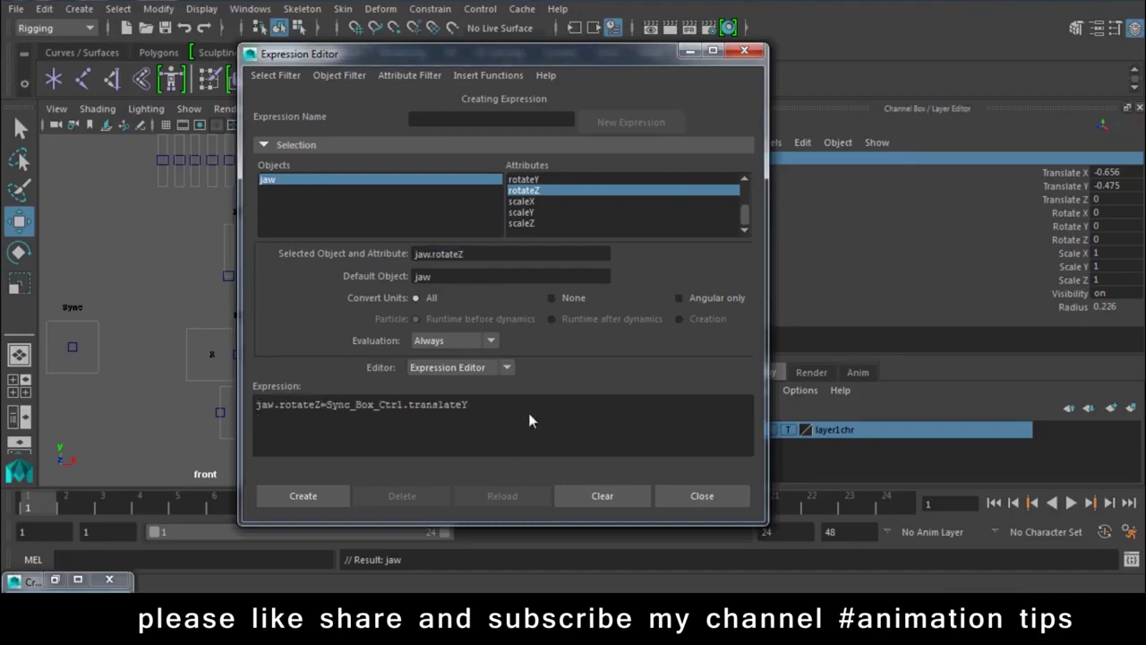
pyautogui.click(302, 495)
# Raise and lower the Sync slider to test the jaw response
pyautogui.moveTo(392, 62); pyautogui.dragTo(880, 213)
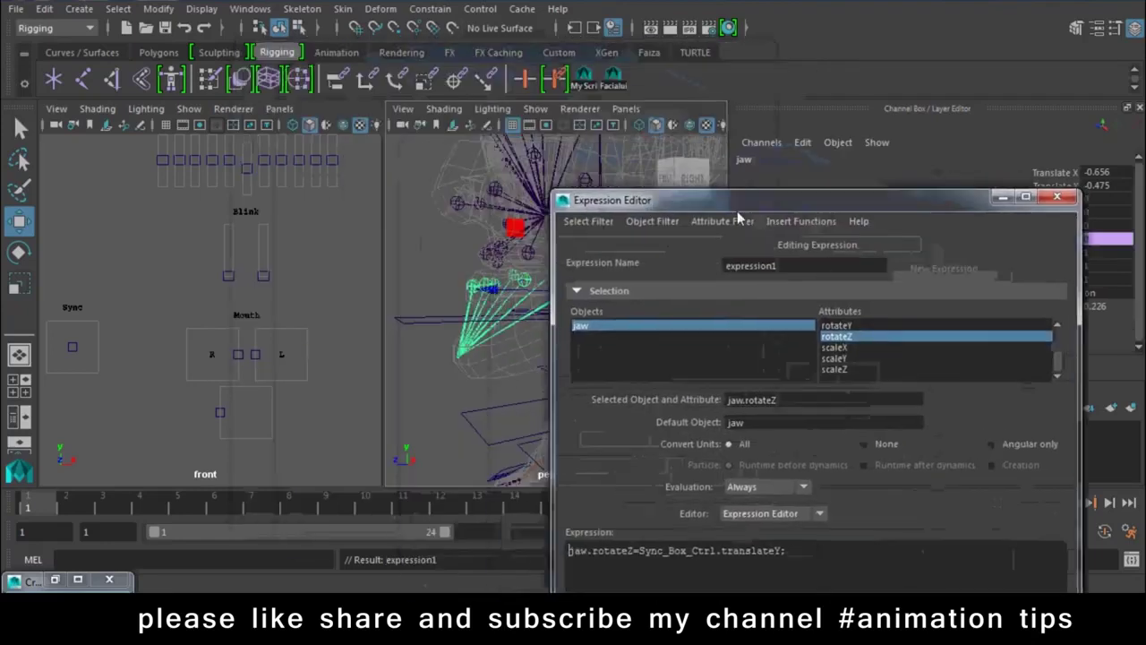
pyautogui.click(72, 353)
pyautogui.moveTo(75, 262)
pyautogui.mouseDown()
pyautogui.moveTo(85, 343)
pyautogui.moveTo(73, 219)
pyautogui.moveTo(84, 243)
pyautogui.moveTo(97, 209)
pyautogui.mouseUp()
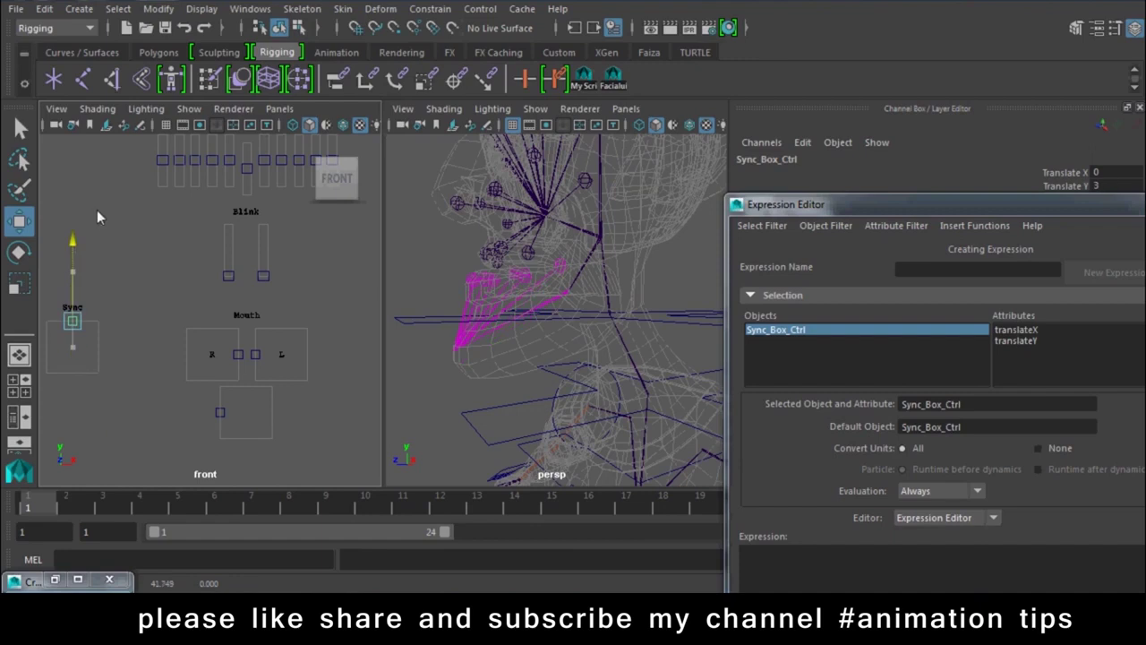
pyautogui.moveTo(73, 357); pyautogui.dragTo(69, 408)
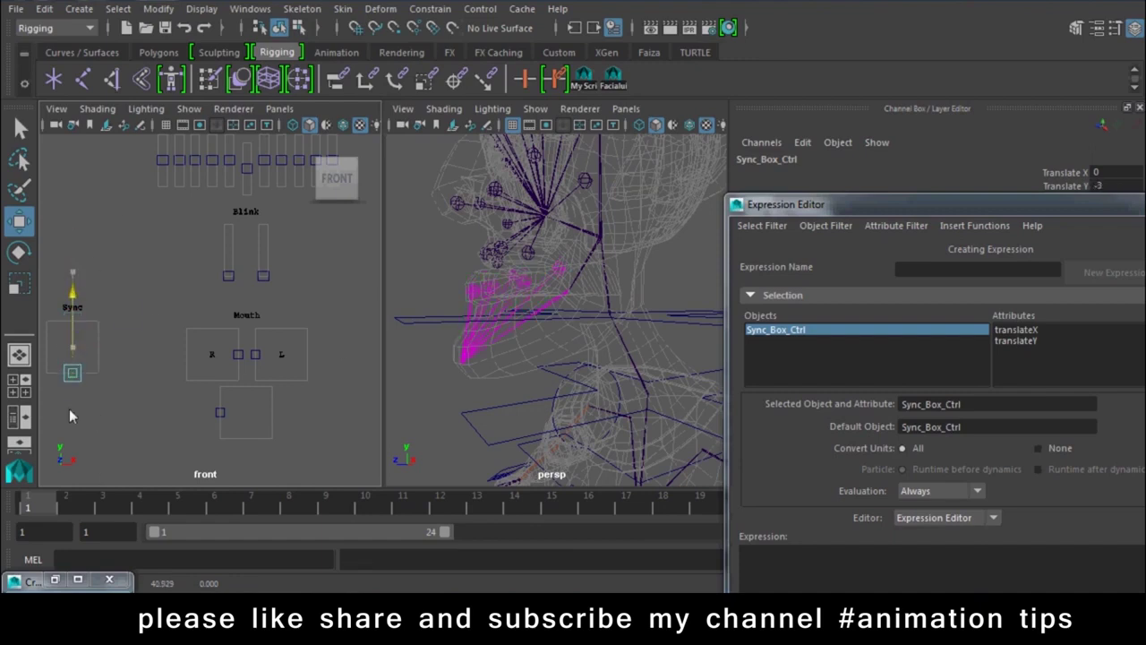
# Load expression1 by name in the editor and rename it to Jaw
pyautogui.moveTo(824, 202); pyautogui.dragTo(741, 57)
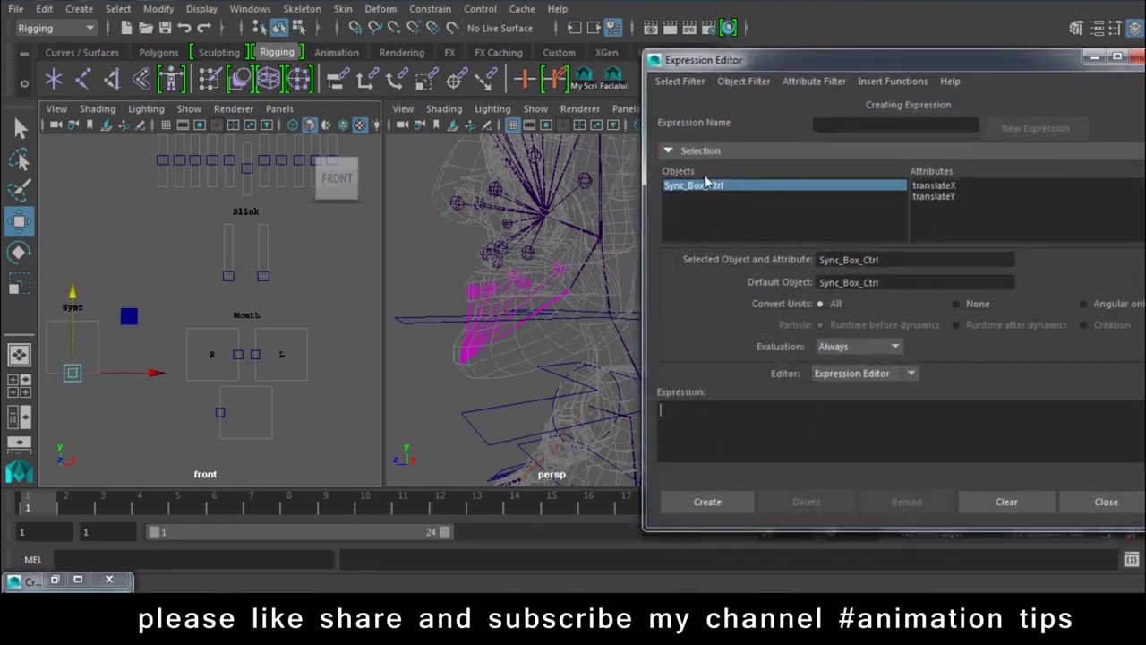
pyautogui.click(681, 83)
pyautogui.click(696, 95)
pyautogui.click(694, 190)
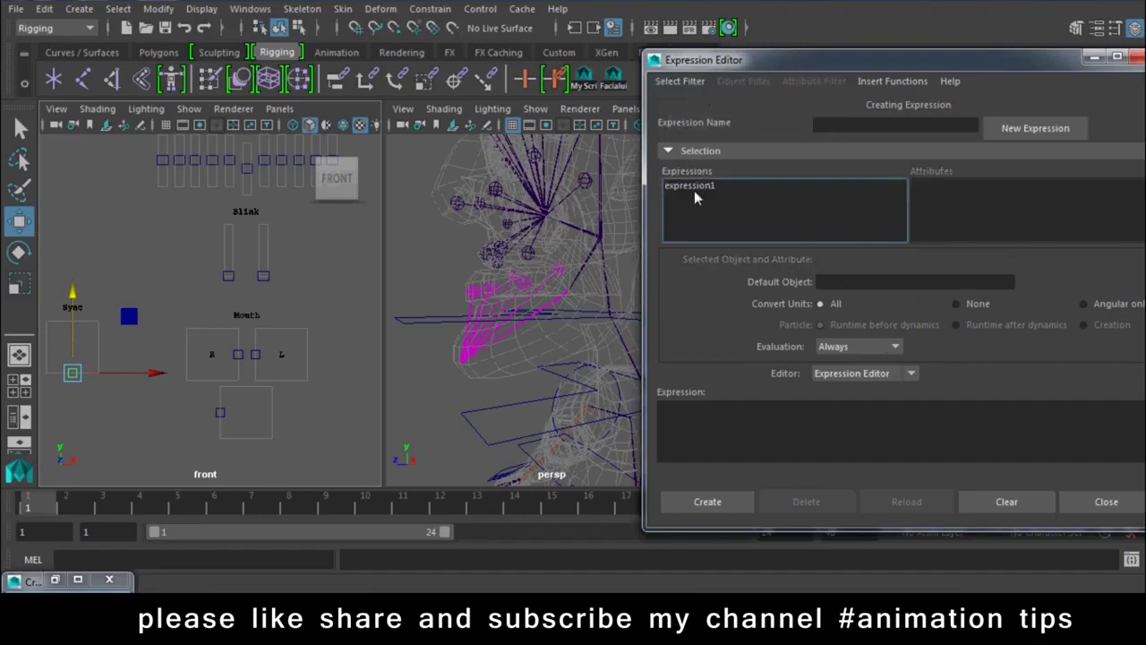
pyautogui.click(694, 185)
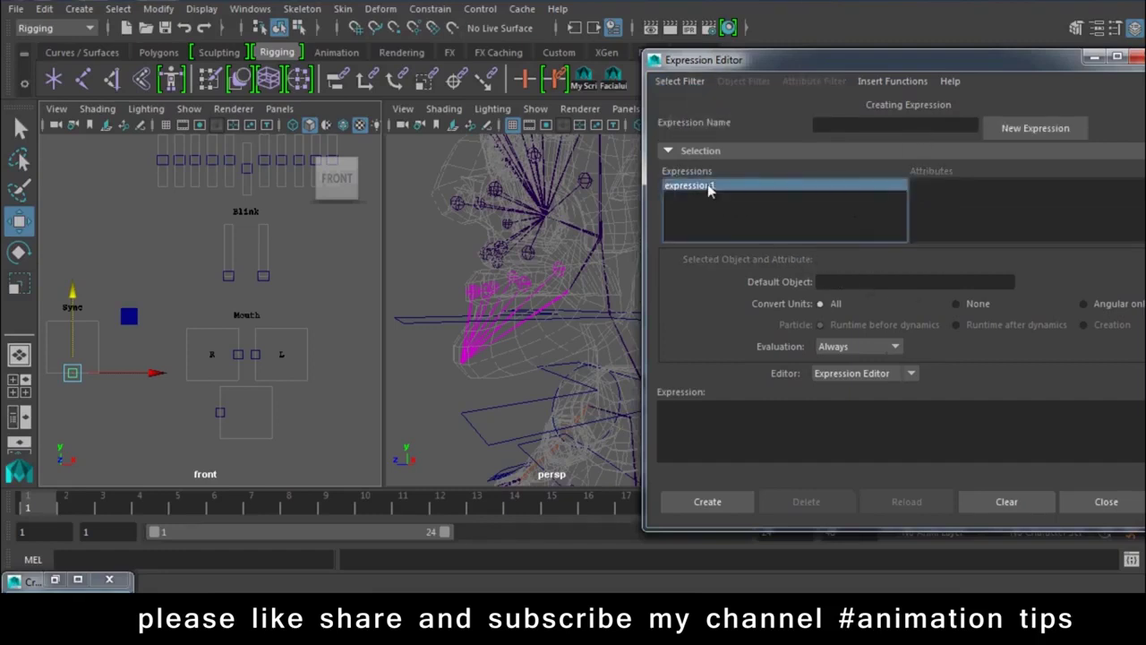
pyautogui.write('Jaw')
pyautogui.press('Return')
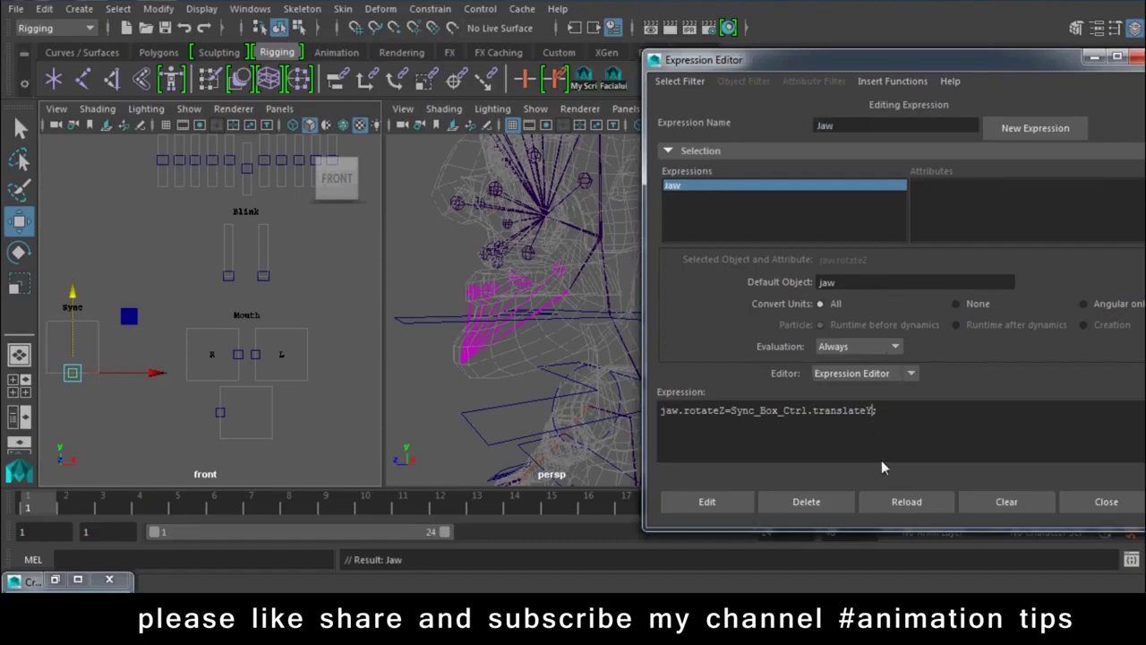
# Add a *23 multiplier to the expression, apply it, and test the Sync slider
pyautogui.write('*23')
pyautogui.click(708, 499)
pyautogui.click(707, 502)
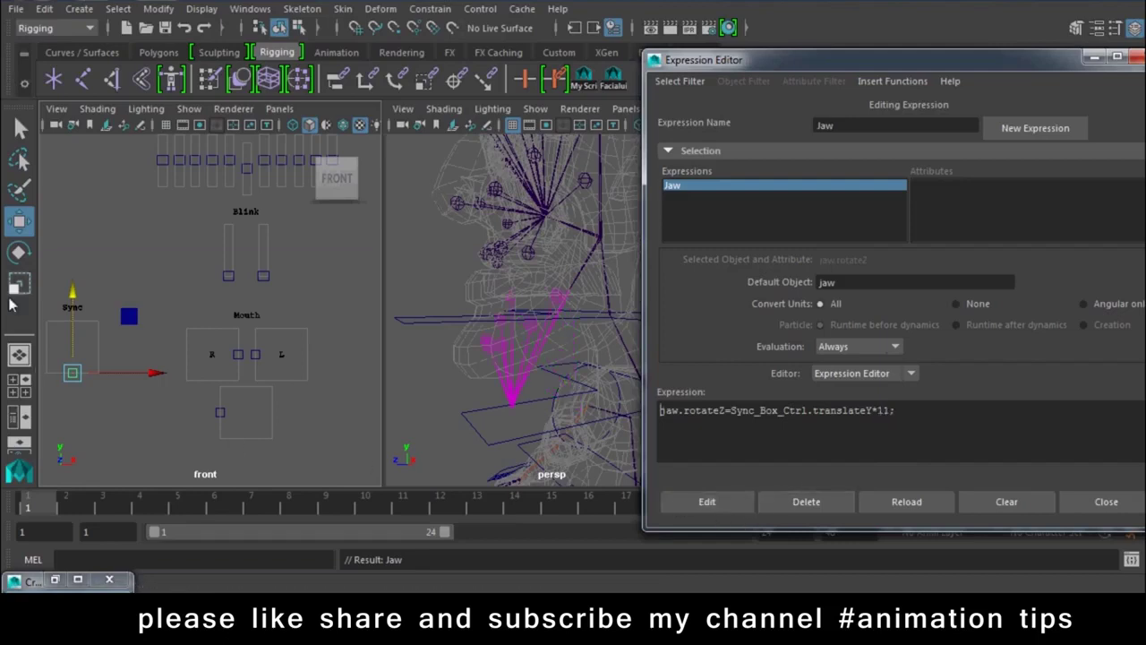
pyautogui.moveTo(69, 290)
pyautogui.mouseDown()
pyautogui.moveTo(86, 248)
pyautogui.moveTo(88, 300)
pyautogui.moveTo(122, 230)
pyautogui.moveTo(107, 401)
pyautogui.mouseUp()
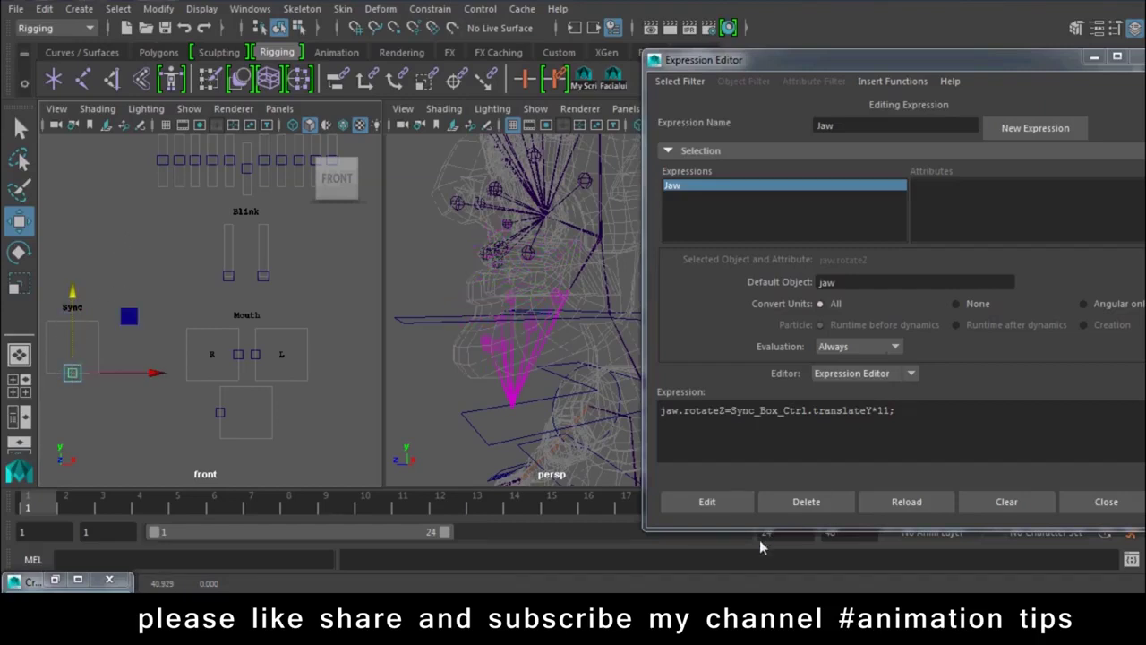
# Change the expression multiplier to 7, apply it, and test the Sync control
pyautogui.click(884, 410)
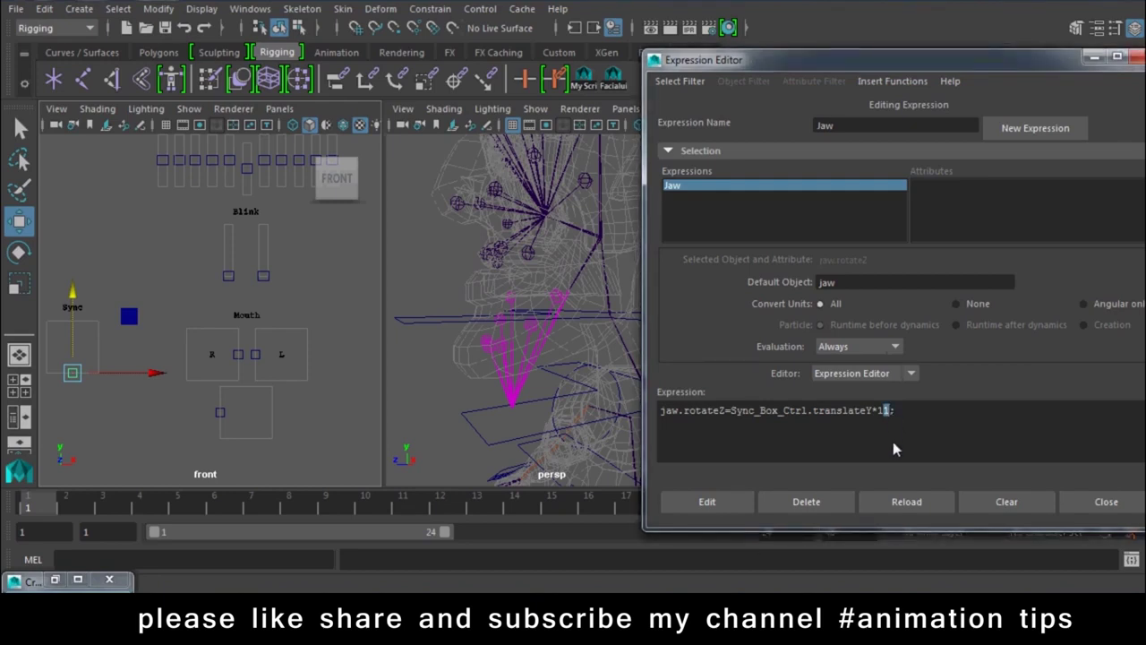
pyautogui.click(889, 410)
pyautogui.write('7')
pyautogui.click(707, 504)
pyautogui.moveTo(65, 293); pyautogui.dragTo(86, 308)
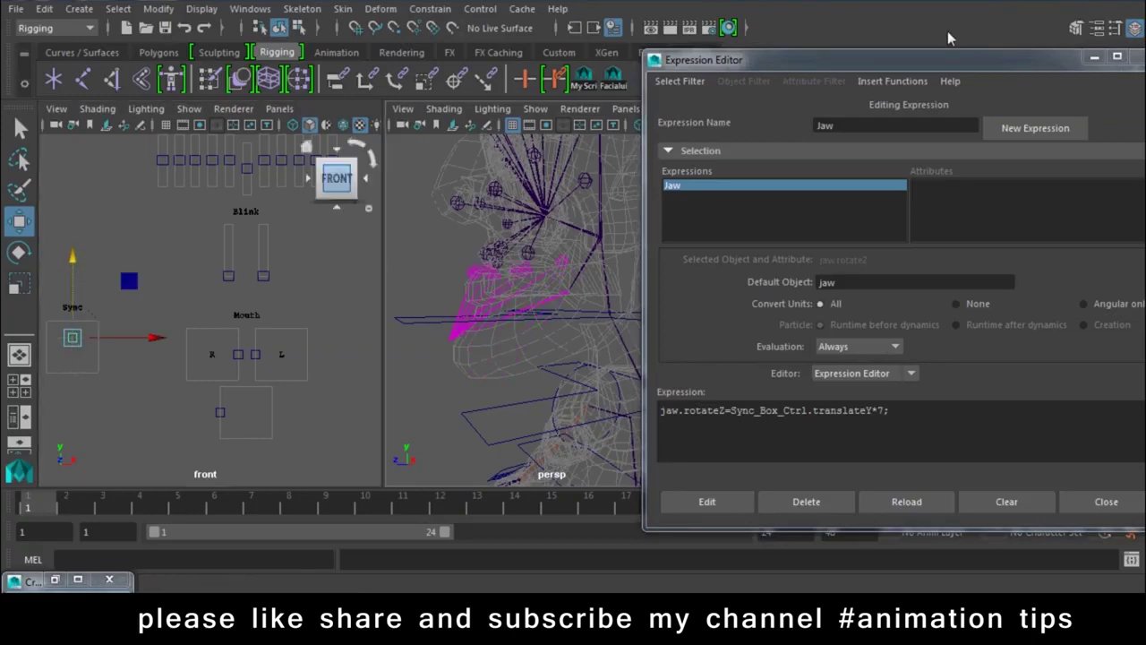
# Reset the Sync control's Translate Y to 0 and close the Expression Editor
pyautogui.moveTo(913, 60); pyautogui.dragTo(932, 423)
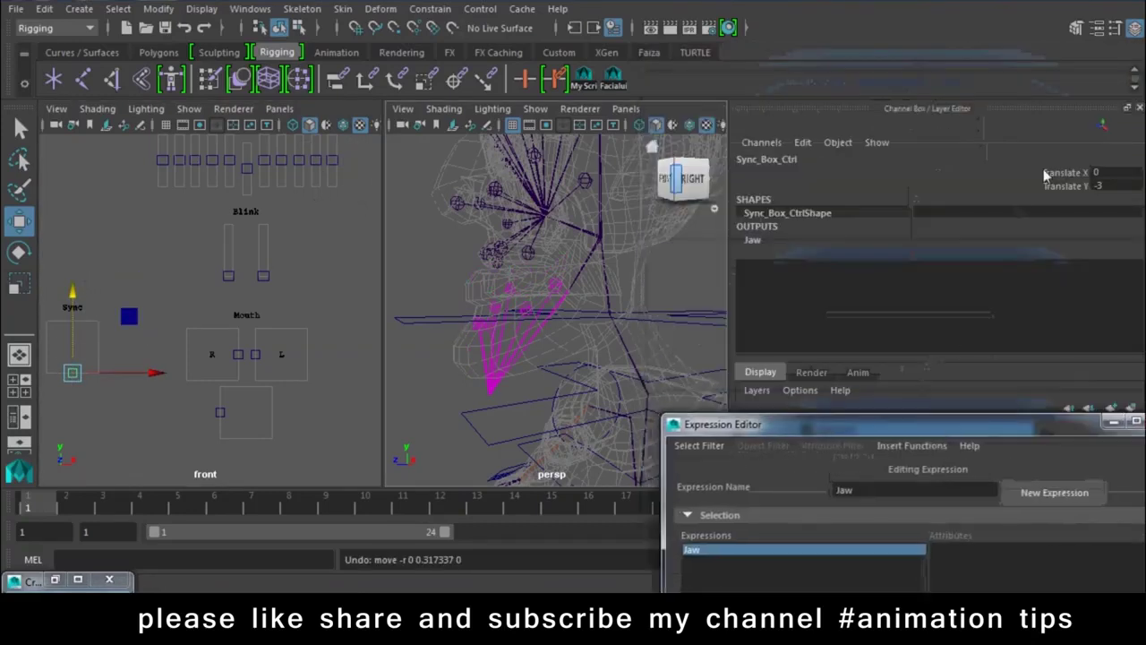
pyautogui.doubleClick(1110, 186)
pyautogui.write('0')
pyautogui.press('Return')
pyautogui.moveTo(475, 348)
pyautogui.keyDown('alt'); pyautogui.mouseDown()
pyautogui.moveTo(478, 365)
pyautogui.moveTo(618, 352)
pyautogui.moveTo(470, 365)
pyautogui.moveTo(527, 425)
pyautogui.moveTo(641, 441)
pyautogui.moveTo(561, 355)
pyautogui.mouseUp(); pyautogui.keyUp('alt')
pyautogui.scroll(3, 561, 355)
pyautogui.moveTo(840, 433)
pyautogui.mouseDown()
pyautogui.moveTo(819, 180)
pyautogui.moveTo(764, 126)
pyautogui.moveTo(743, 233)
pyautogui.moveTo(766, 317)
pyautogui.mouseUp()
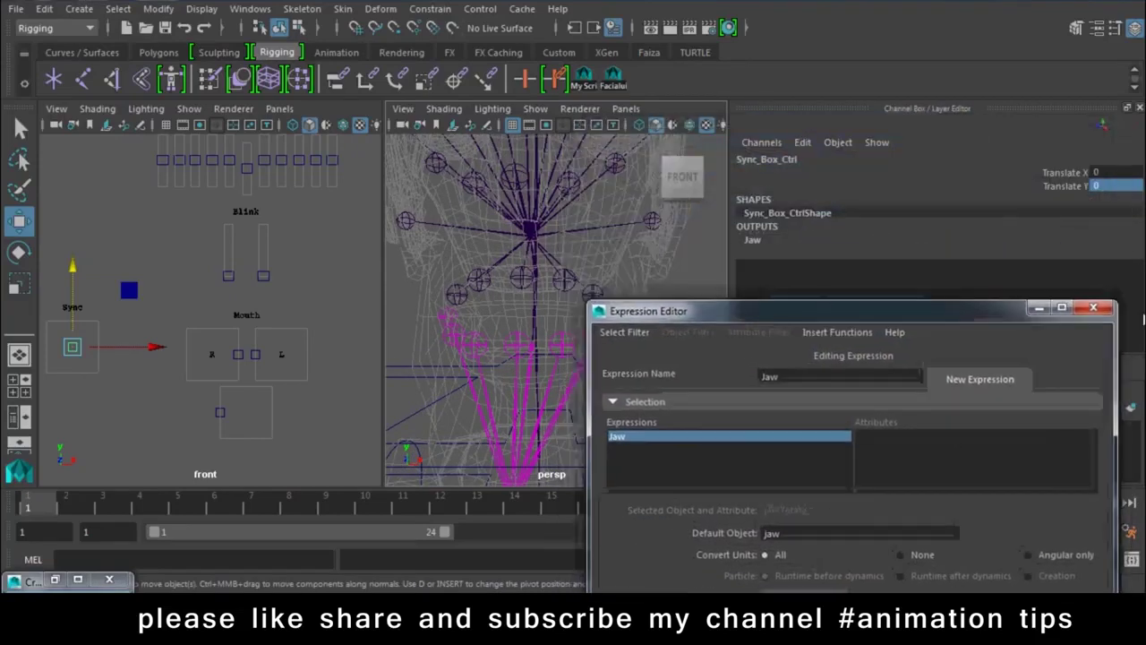
pyautogui.click(1094, 308)
# Select Jaw_Box_Ctrl, step up to its parent JawCtrl_Grp, deselect, and restore the facial controls window
pyautogui.scroll(-3, 277, 361)
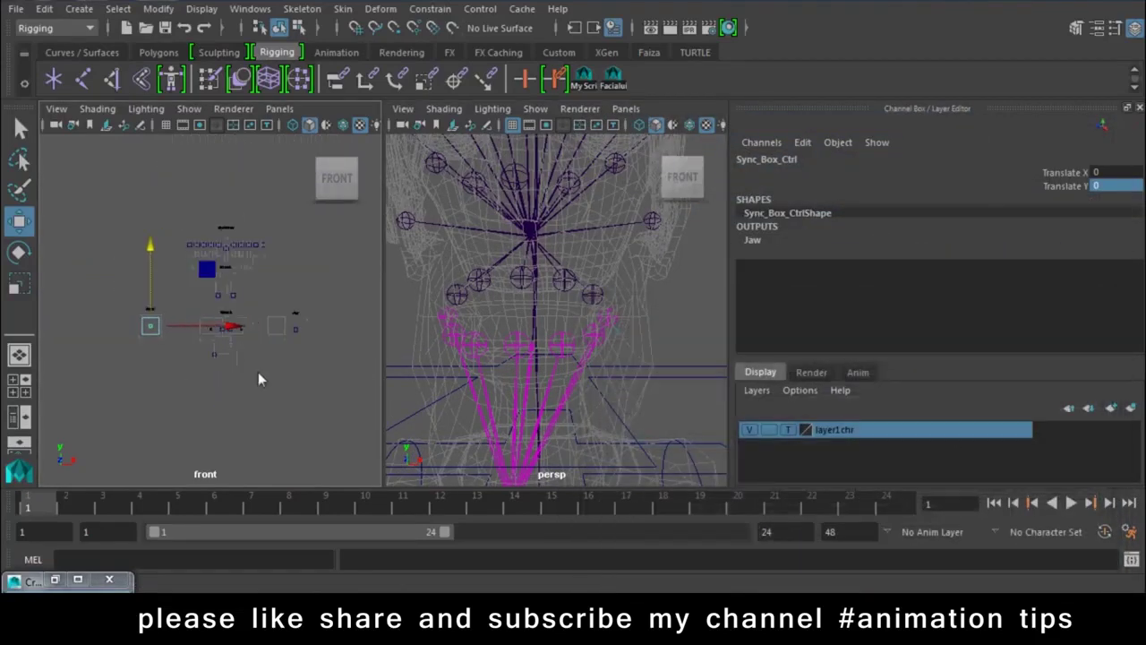
pyautogui.scroll(-1, 268, 399)
pyautogui.scroll(-1, 242, 385)
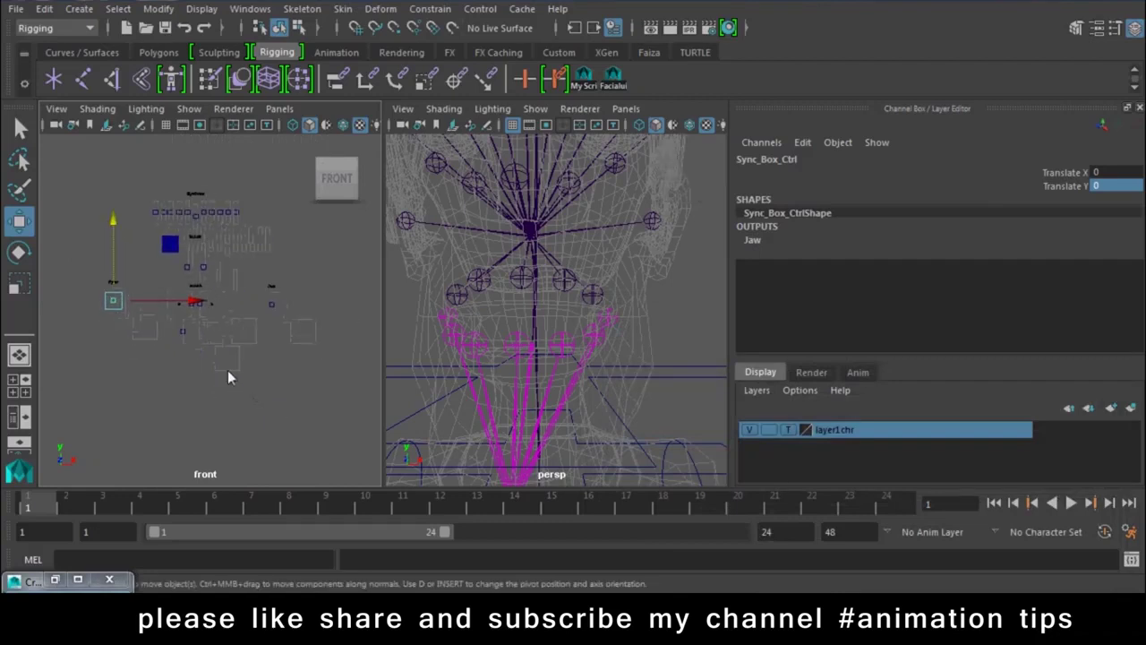
pyautogui.click(662, 333)
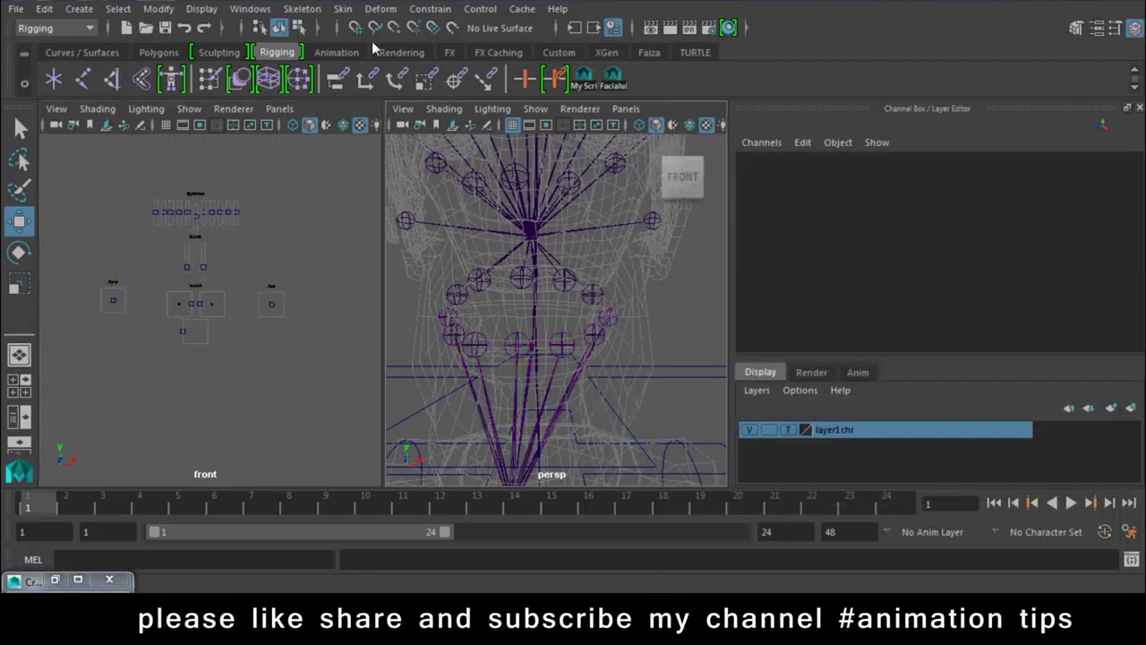
pyautogui.click(273, 327)
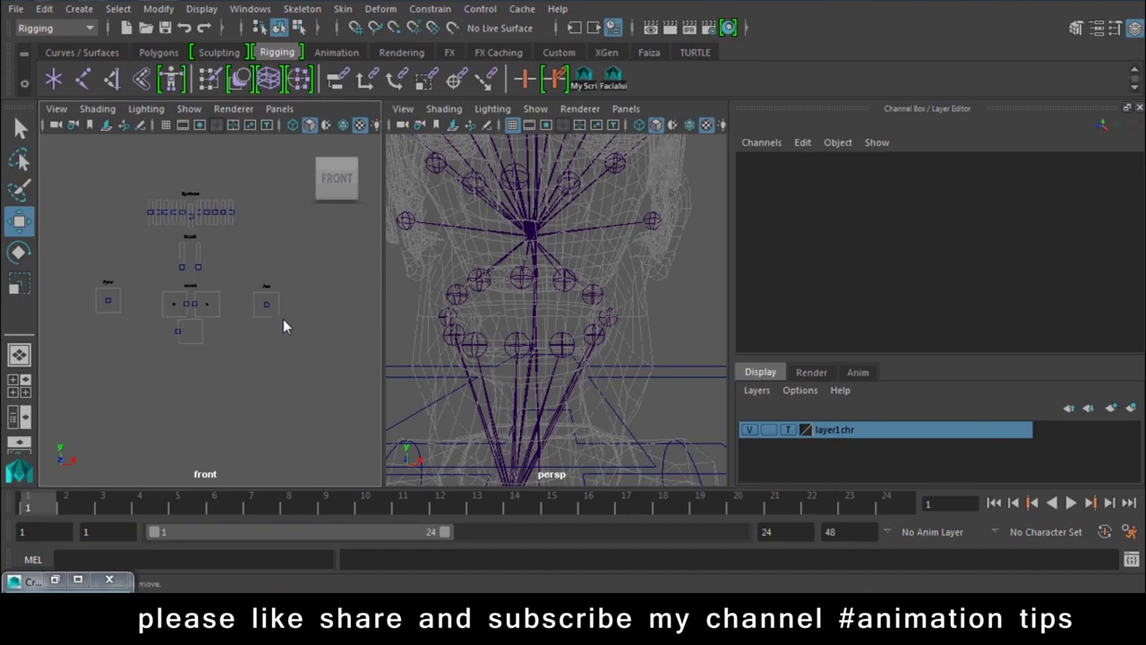
pyautogui.moveTo(291, 291); pyautogui.dragTo(247, 356)
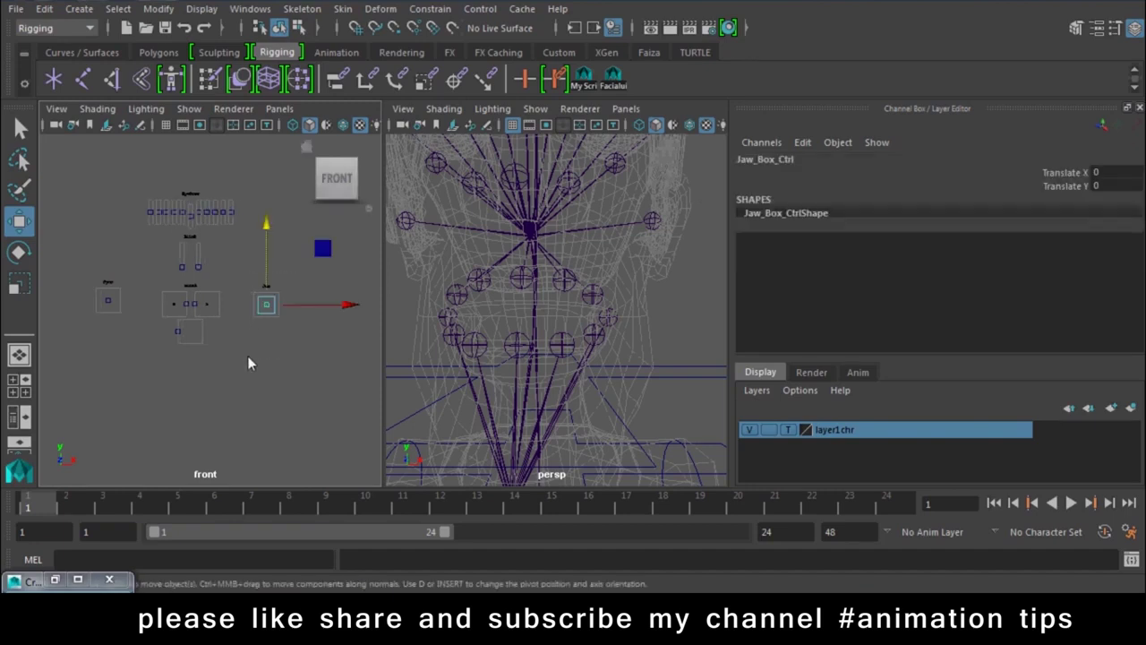
pyautogui.press('Up')
pyautogui.press('Up')
pyautogui.click(247, 356)
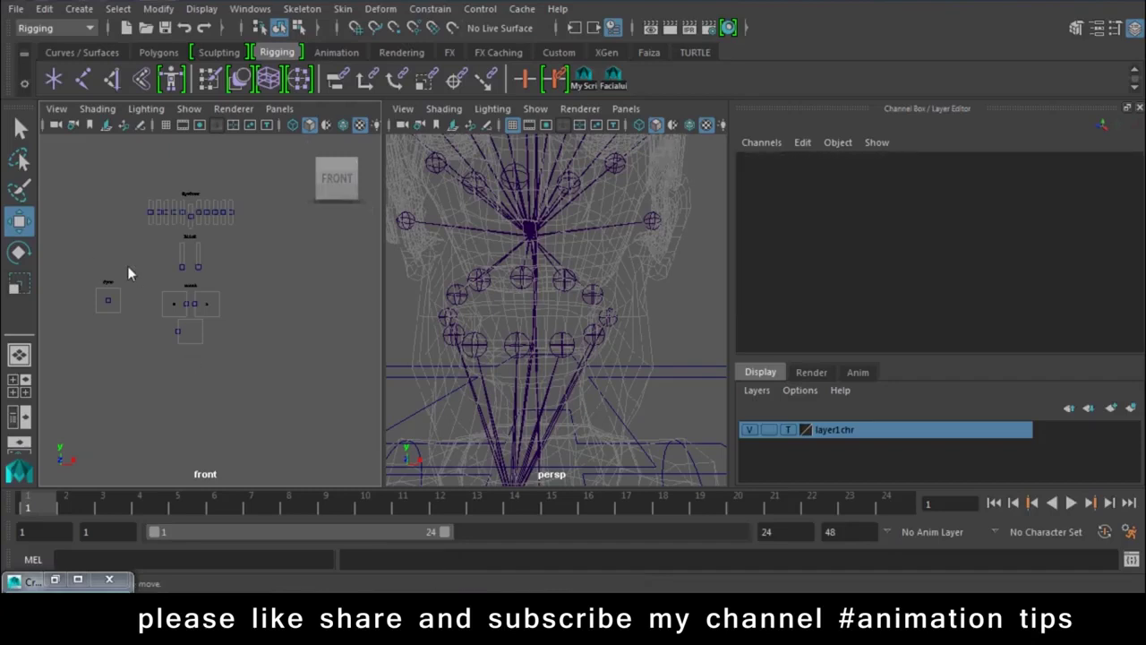
pyautogui.click(55, 579)
# Add Mouth to the selected GUI controls and create the Mouth facial control
pyautogui.scroll(-1, 728, 324)
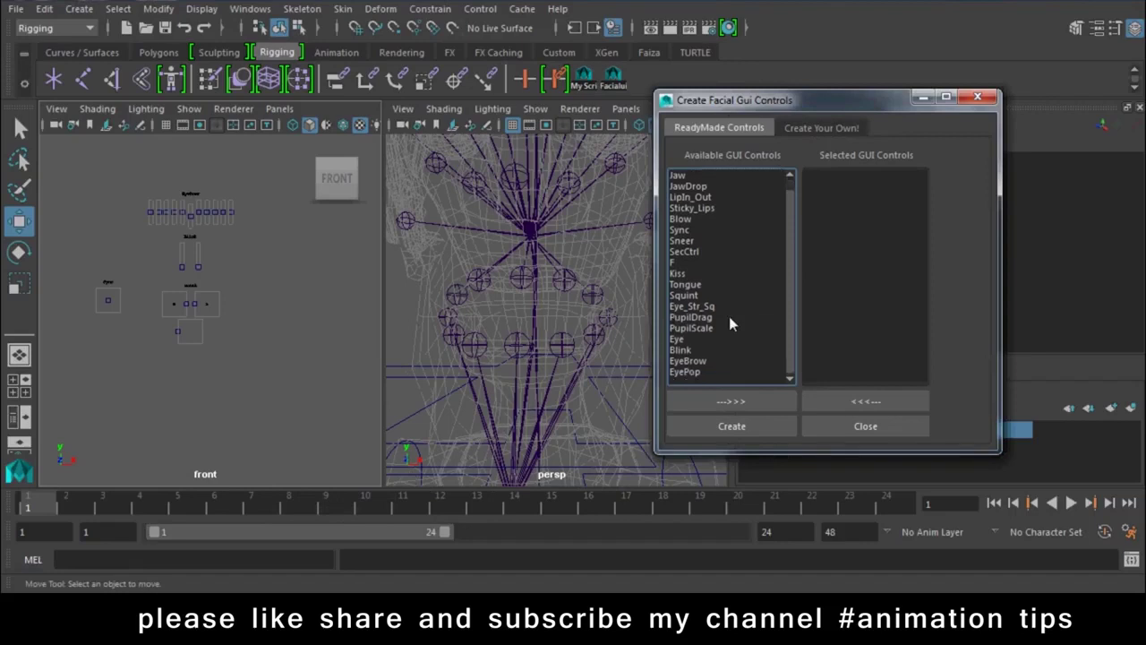
pyautogui.scroll(1, 729, 318)
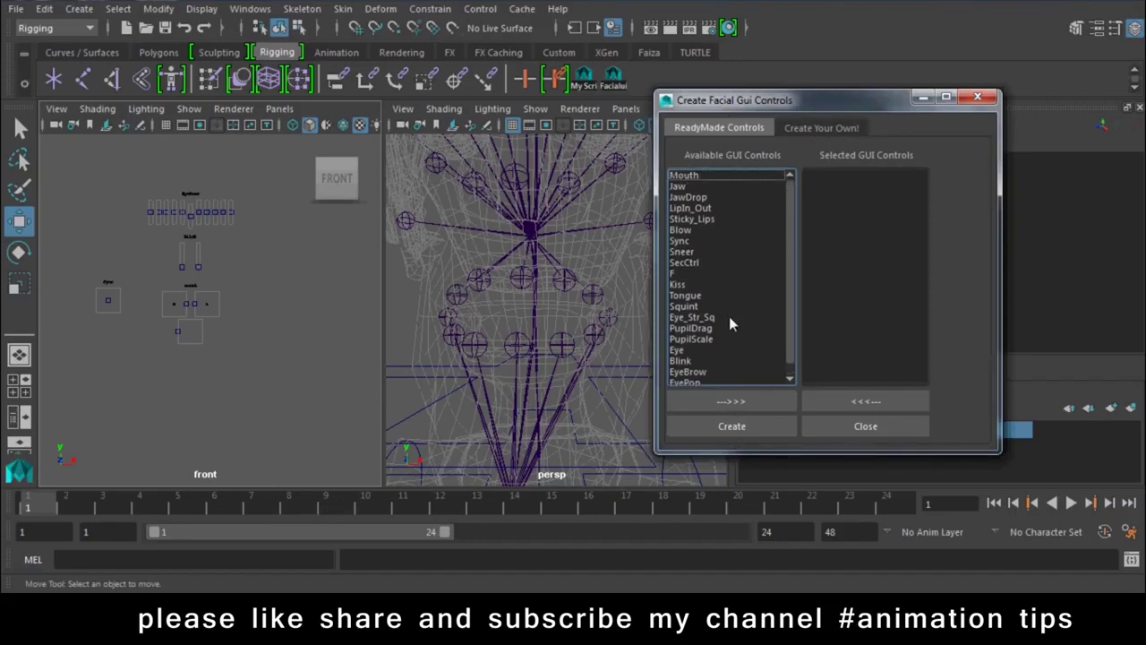
pyautogui.click(695, 210)
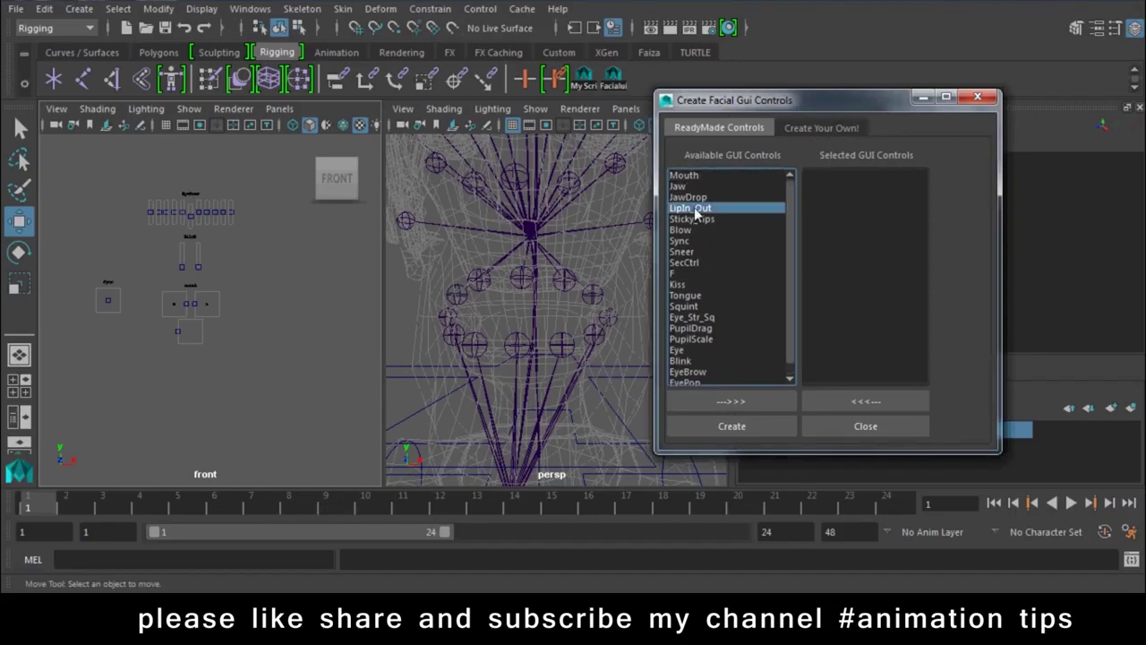
pyautogui.click(695, 219)
pyautogui.click(694, 230)
pyautogui.click(698, 207)
pyautogui.click(698, 178)
pyautogui.moveTo(723, 105); pyautogui.dragTo(894, 108)
pyautogui.click(902, 402)
pyautogui.click(901, 430)
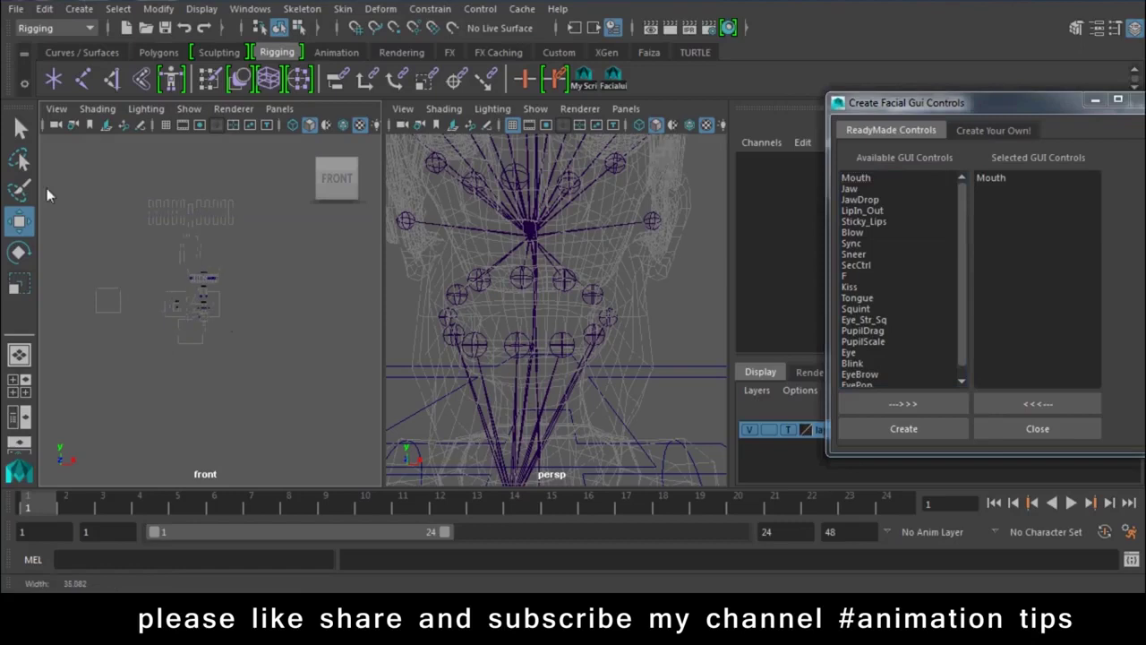
# Switch the left view to the perspective camera and frame the whole character
pyautogui.scroll(3, 188, 340)
pyautogui.scroll(3, 205, 385)
pyautogui.scroll(3, 237, 443)
pyautogui.scroll(2, 206, 402)
pyautogui.press('space')
pyautogui.moveTo(211, 408)
pyautogui.mouseDown()
pyautogui.moveTo(292, 434)
pyautogui.moveTo(154, 319)
pyautogui.mouseUp()
pyautogui.press('a')
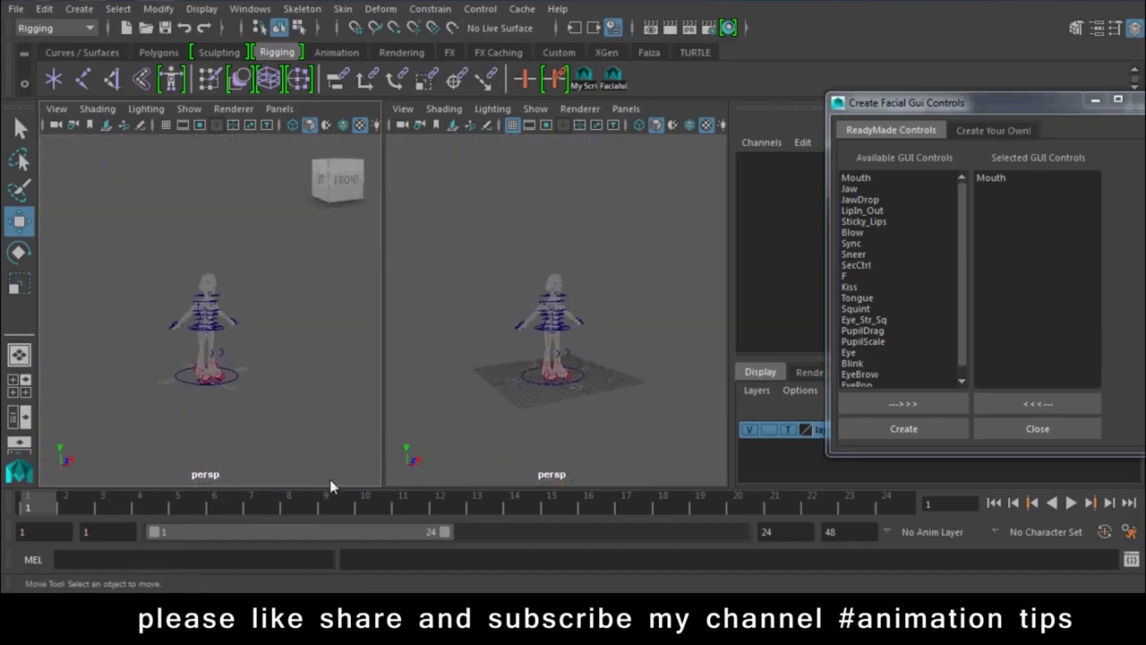
# Select Mouth_Ctrl_Grp in the Outliner and frame the mouth controls in view
pyautogui.click(250, 8)
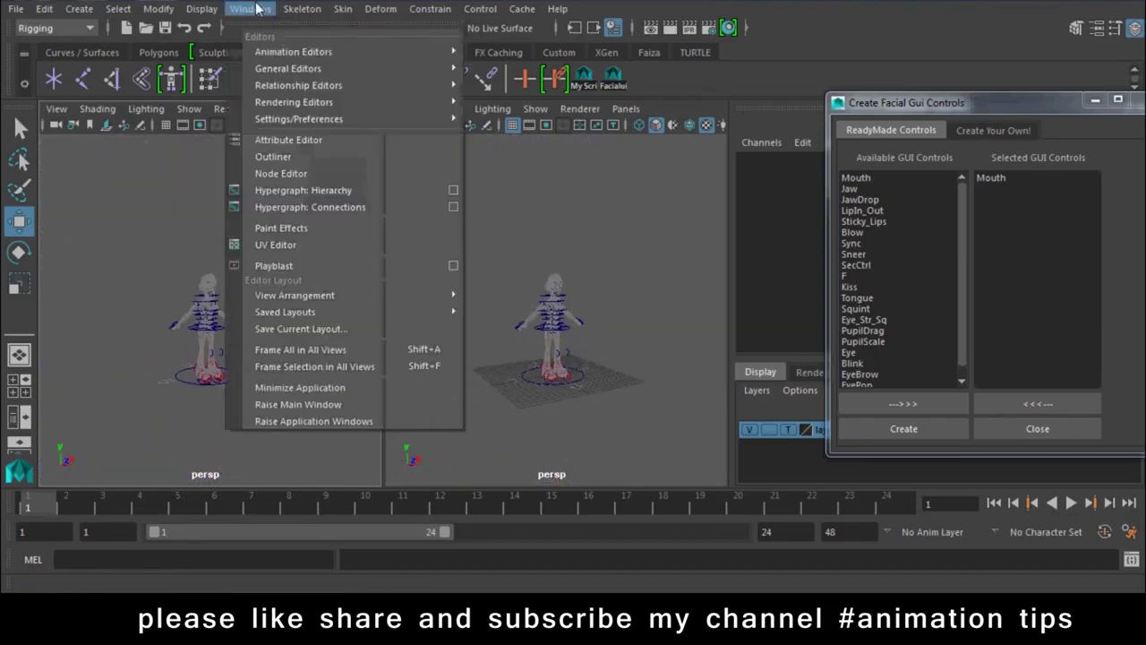
pyautogui.click(285, 159)
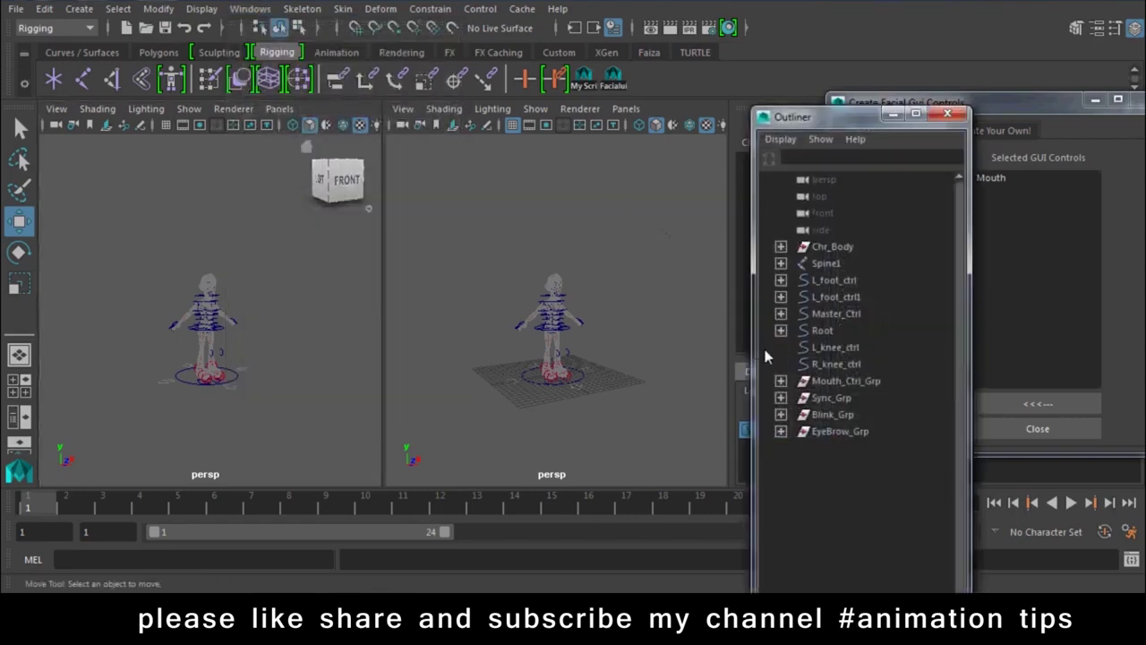
pyautogui.click(839, 381)
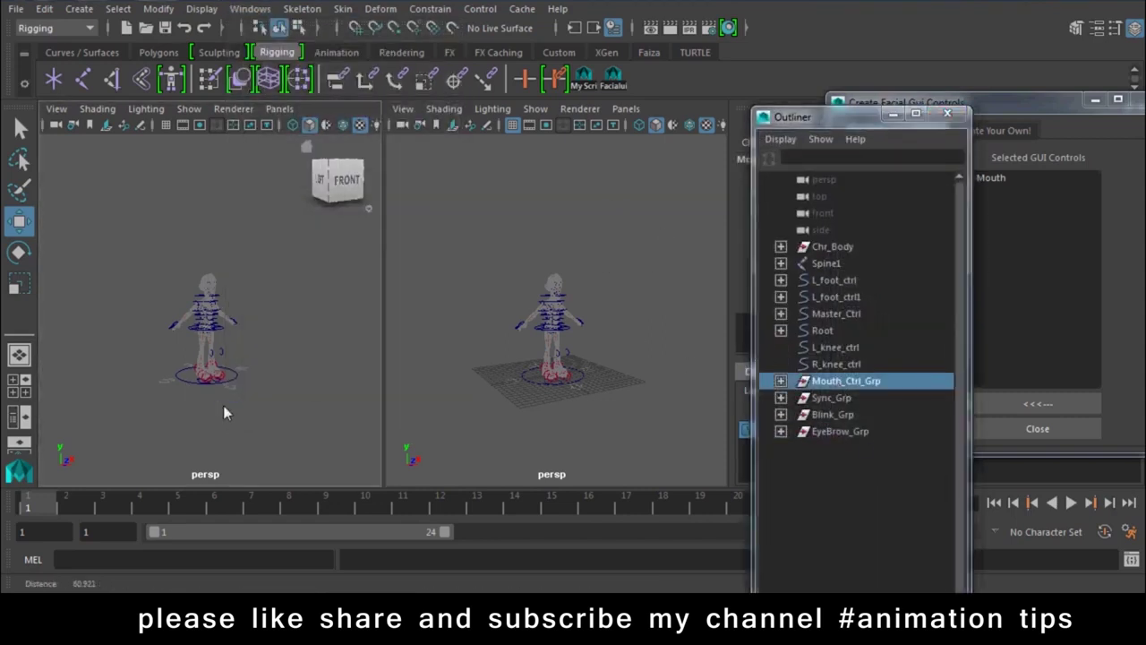
pyautogui.press('f')
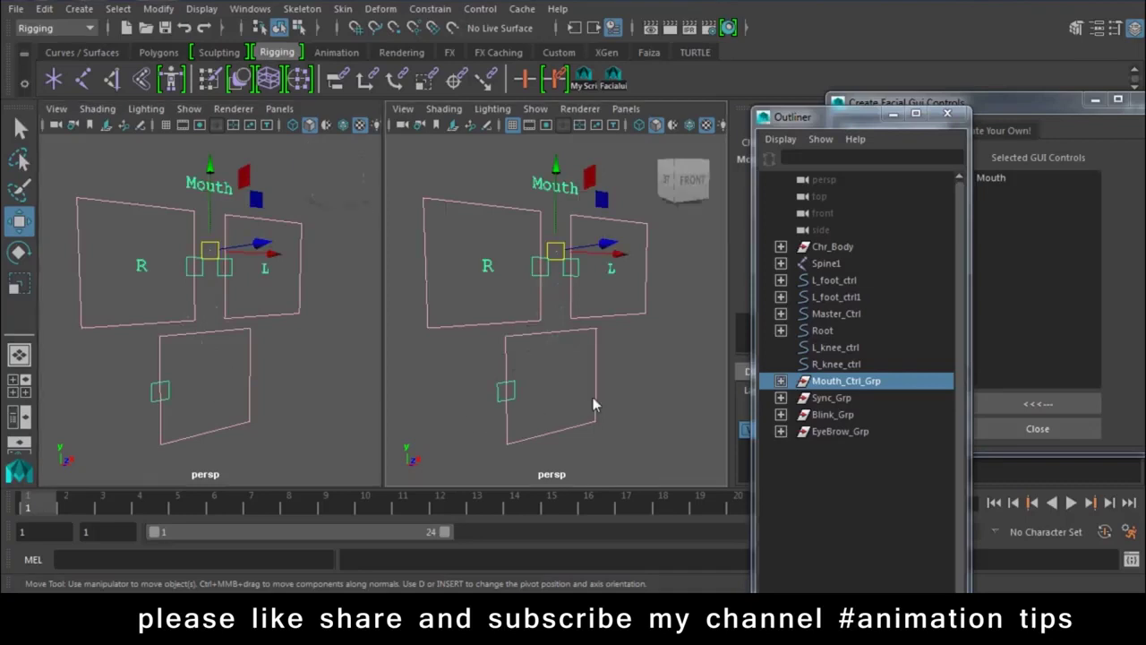
pyautogui.keyDown('alt'); pyautogui.moveTo(592, 397); pyautogui.dragTo(476, 339, button='right'); pyautogui.keyUp('alt')
pyautogui.moveTo(348, 376)
pyautogui.keyDown('alt'); pyautogui.mouseDown()
pyautogui.moveTo(209, 368)
pyautogui.moveTo(247, 408)
pyautogui.mouseUp(); pyautogui.keyUp('alt')
pyautogui.hotkey('ctrl', 'z')
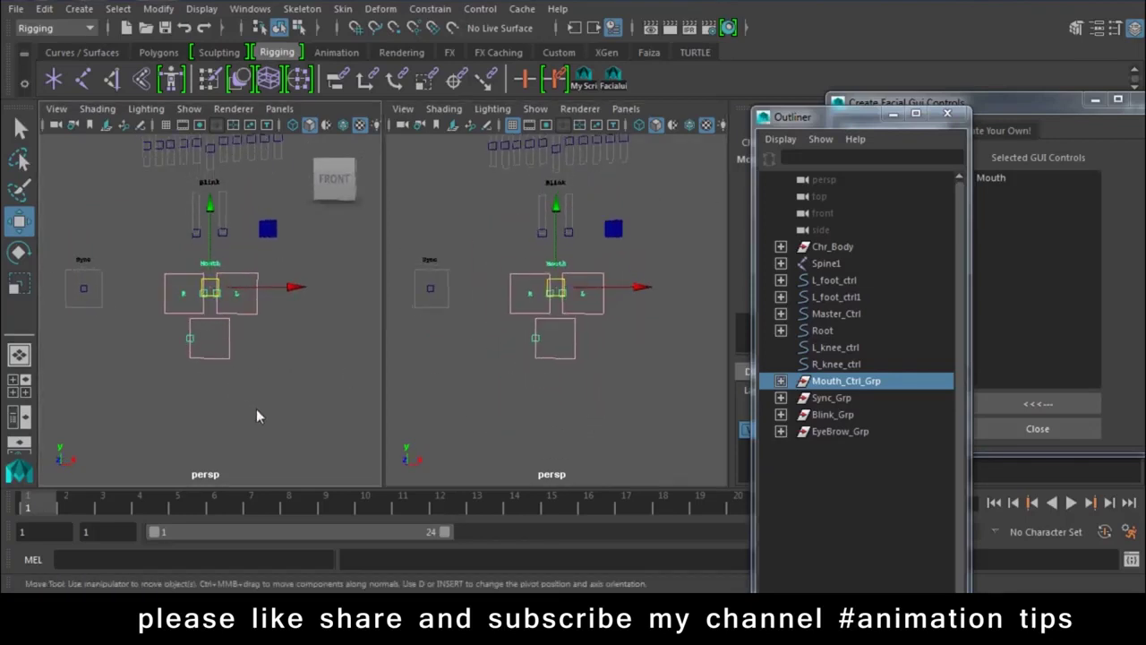
pyautogui.hotkey('ctrl', 'z')
# Replace Mouth with Sync in the selected GUI controls and create the Sync control
pyautogui.click(946, 112)
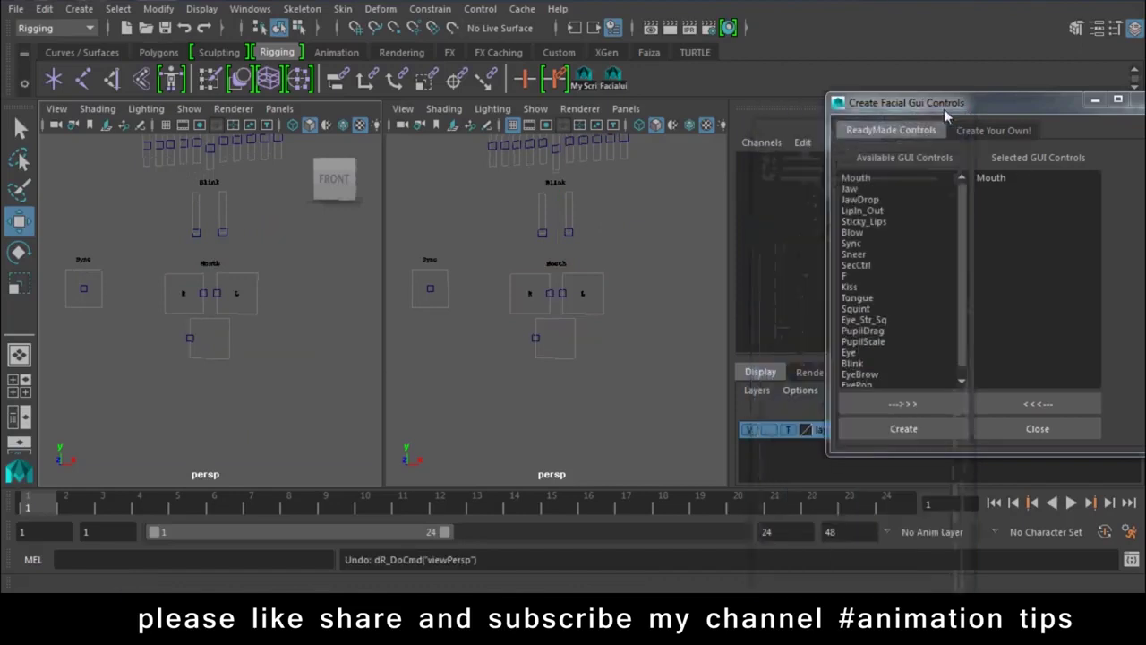
pyautogui.click(992, 178)
pyautogui.click(1019, 403)
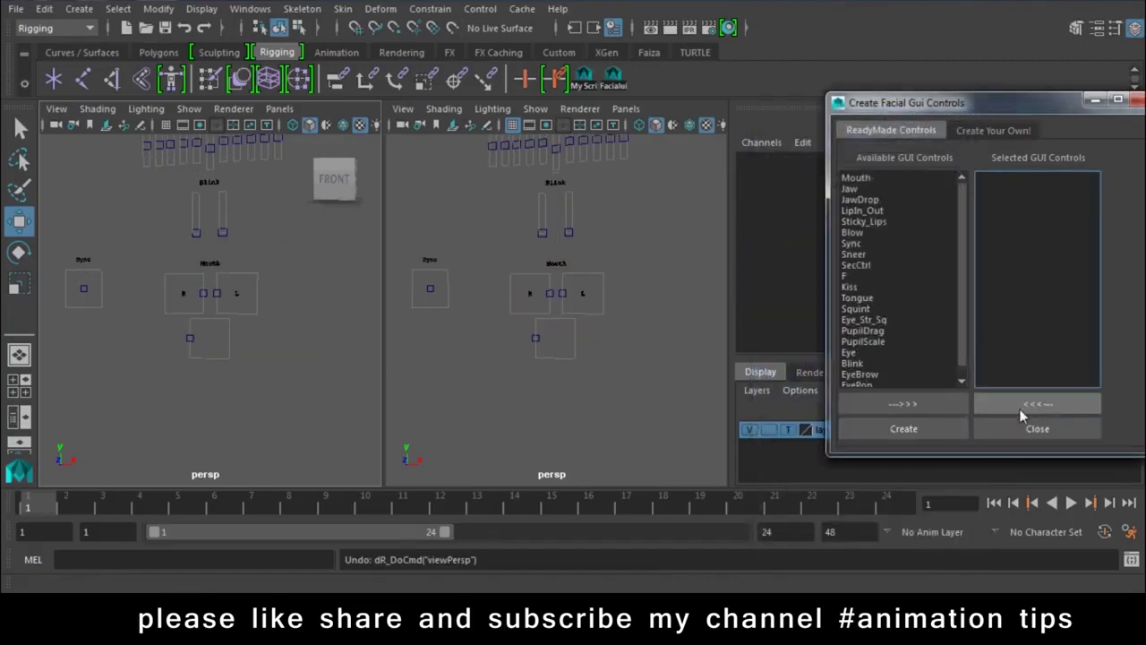
pyautogui.click(875, 222)
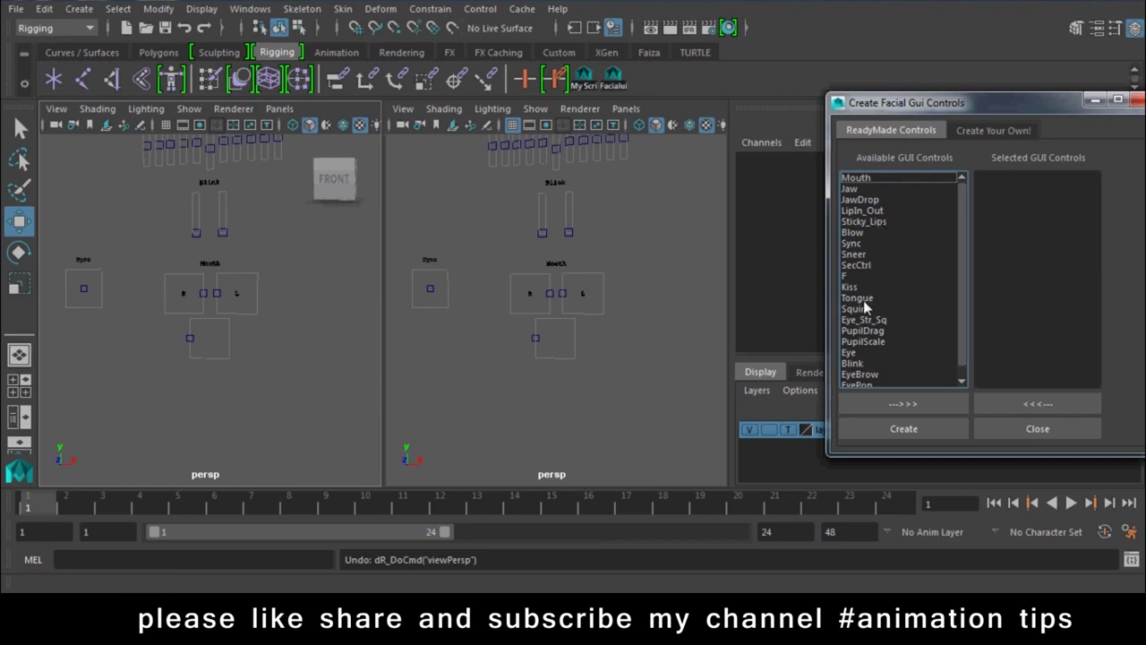
pyautogui.click(853, 242)
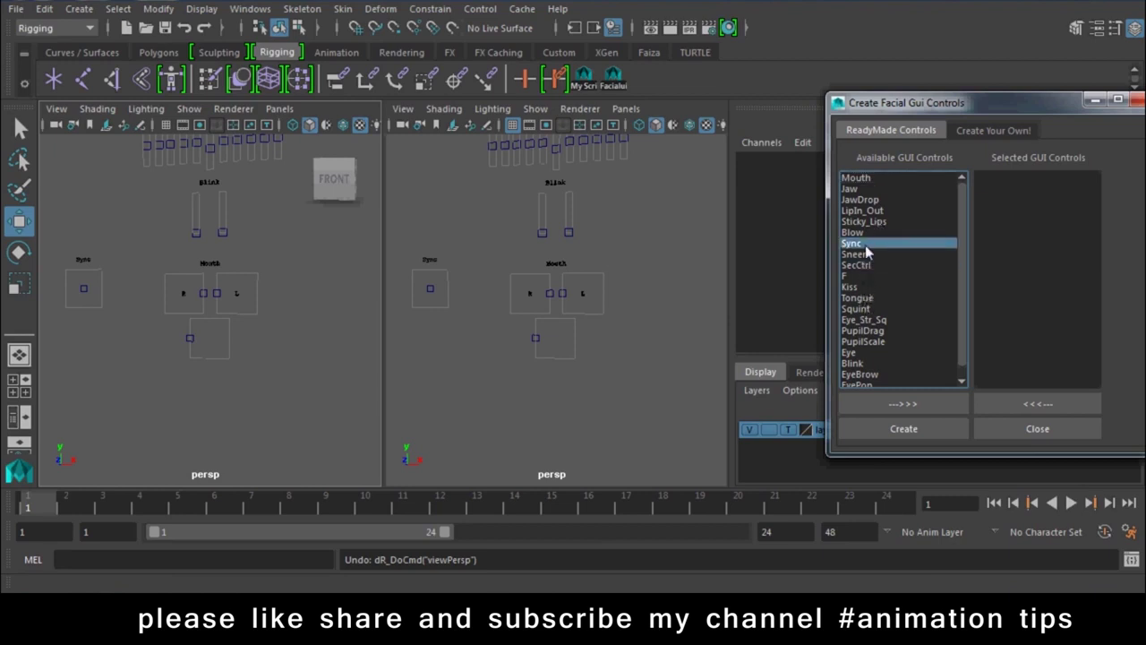
pyautogui.click(903, 404)
pyautogui.click(902, 429)
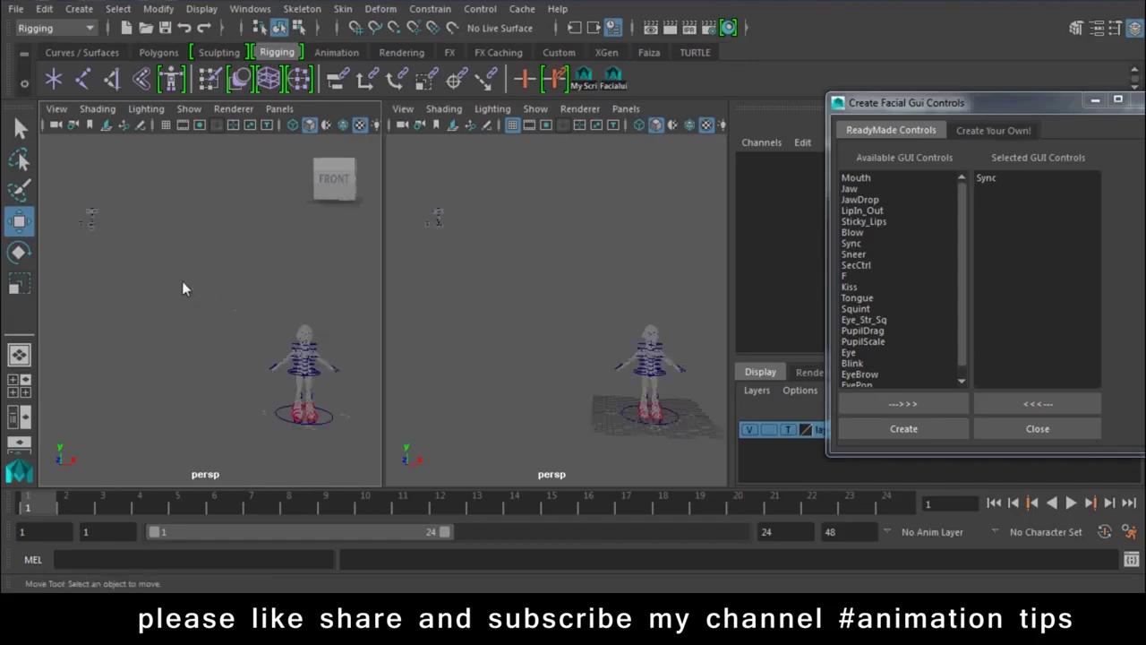
# Inspect the Blink_Grp and EyeBrow_Grp groups in the Outliner
pyautogui.scroll(3, 251, 358)
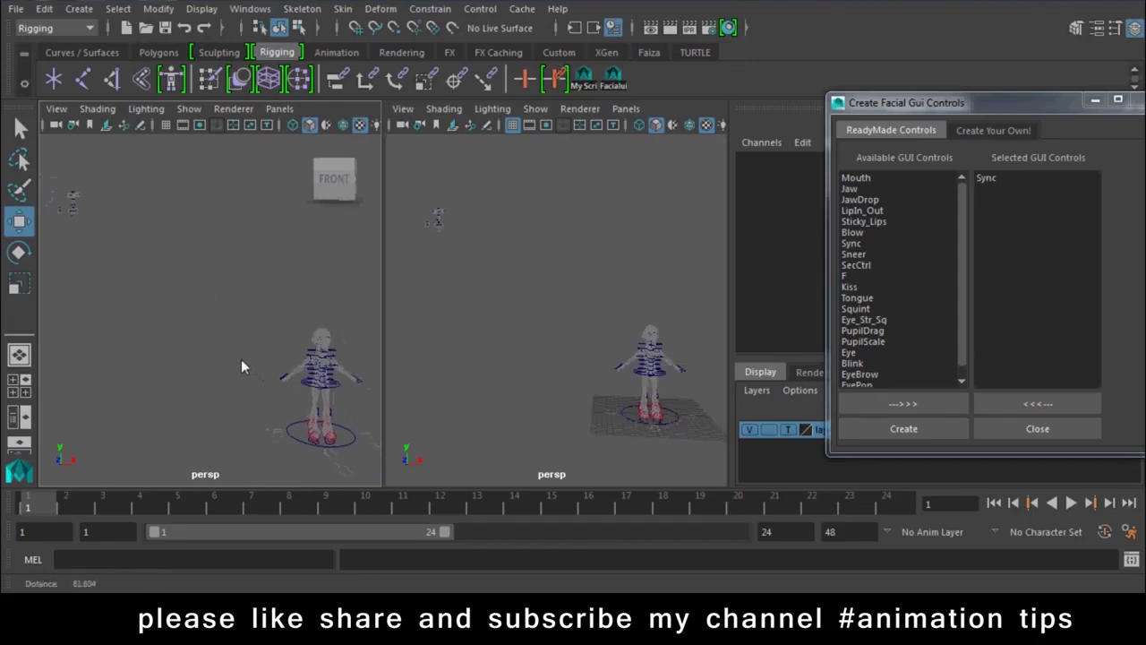
pyautogui.scroll(2, 241, 363)
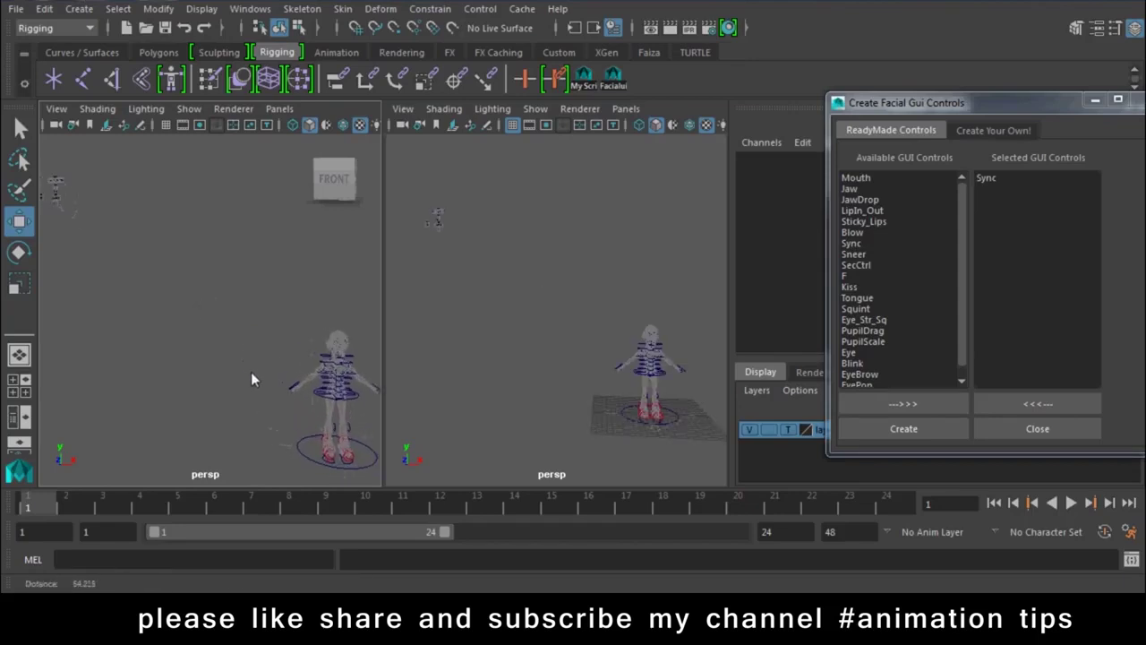
pyautogui.click(257, 8)
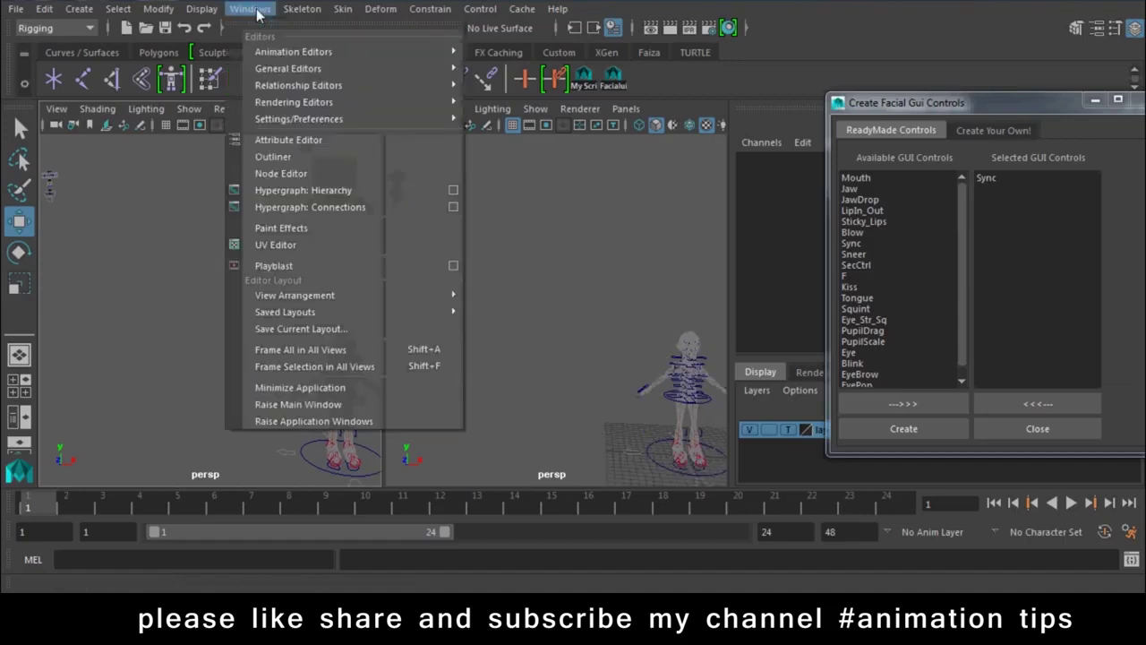
pyautogui.click(309, 158)
pyautogui.click(873, 415)
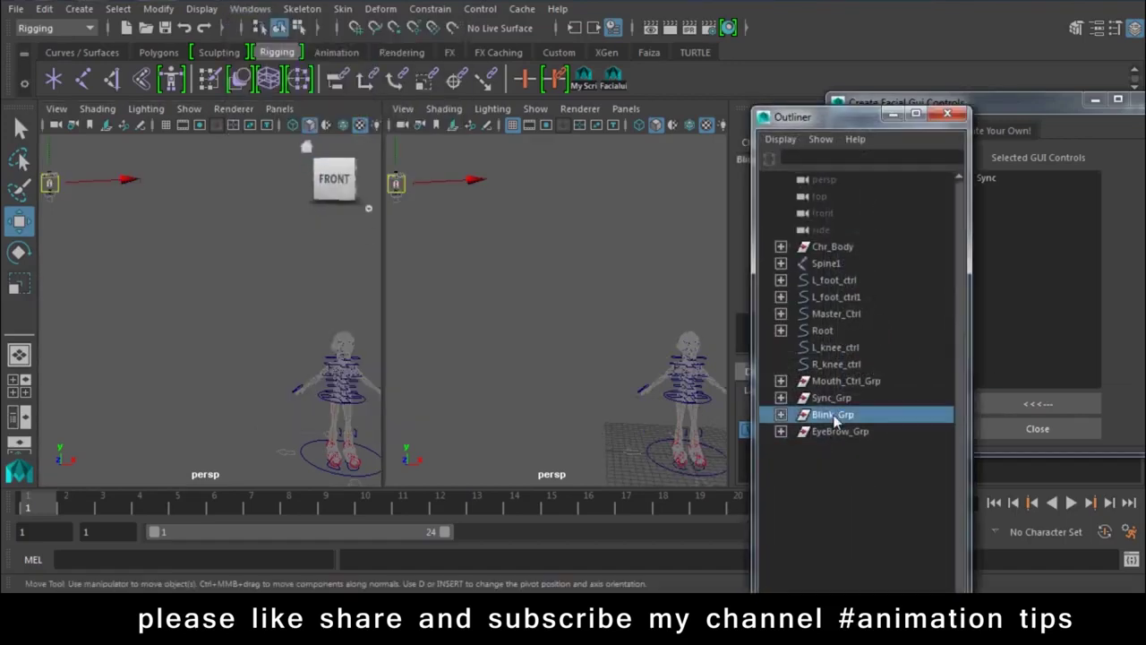
pyautogui.click(825, 432)
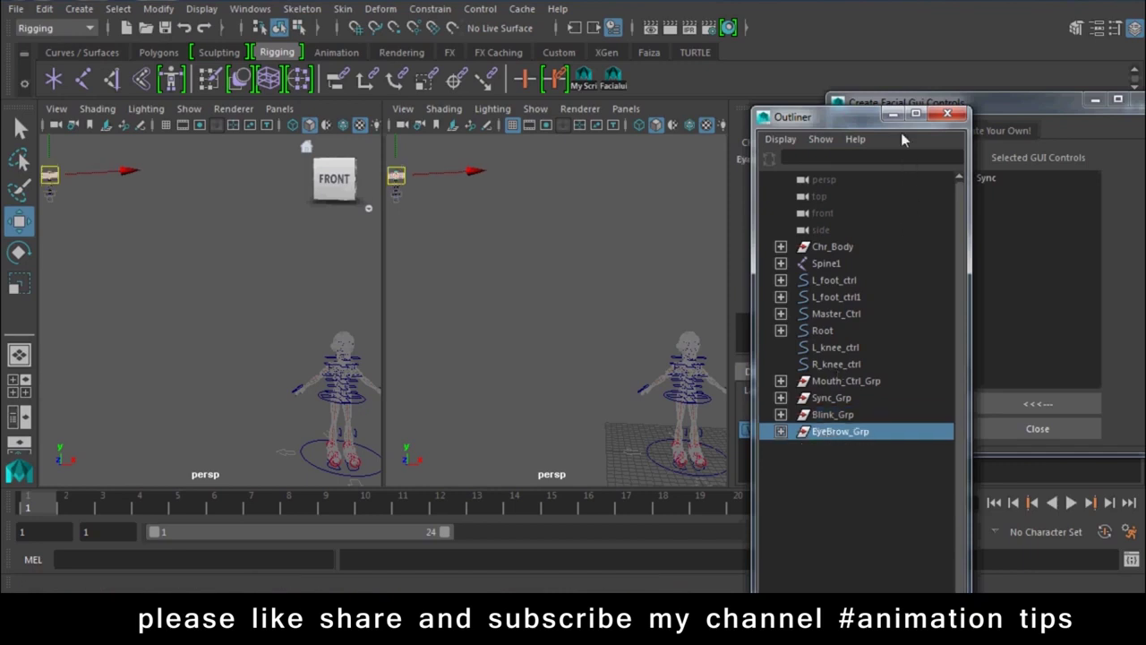
pyautogui.click(894, 115)
# Remove Sync from the selected controls and create it directly from the Available list
pyautogui.click(987, 177)
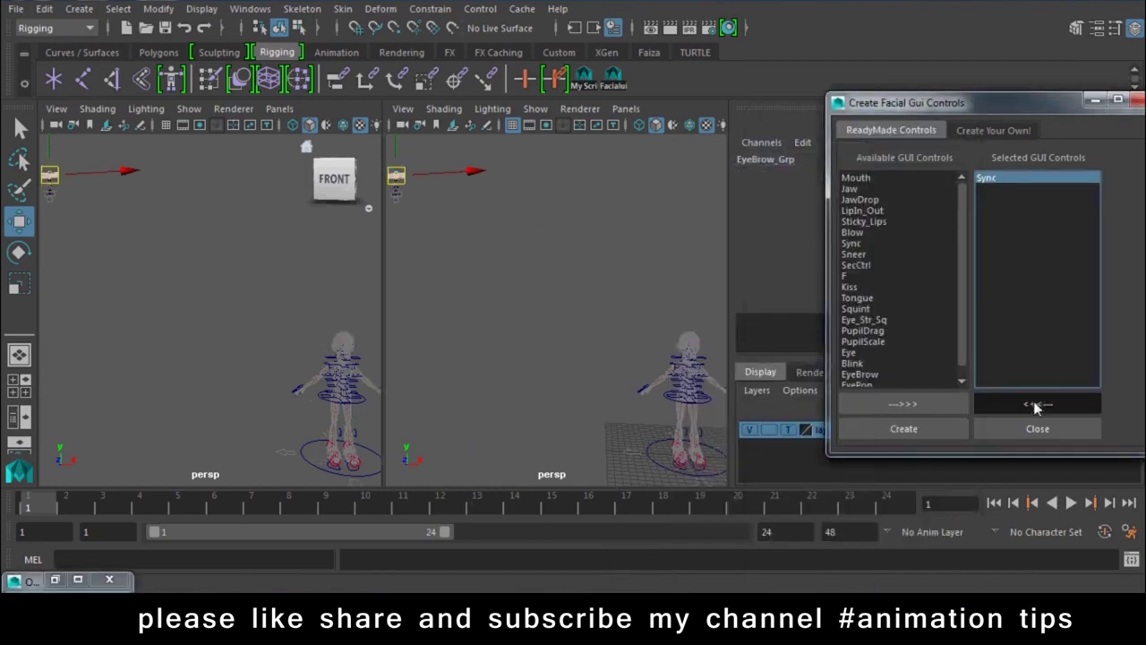
pyautogui.click(1036, 405)
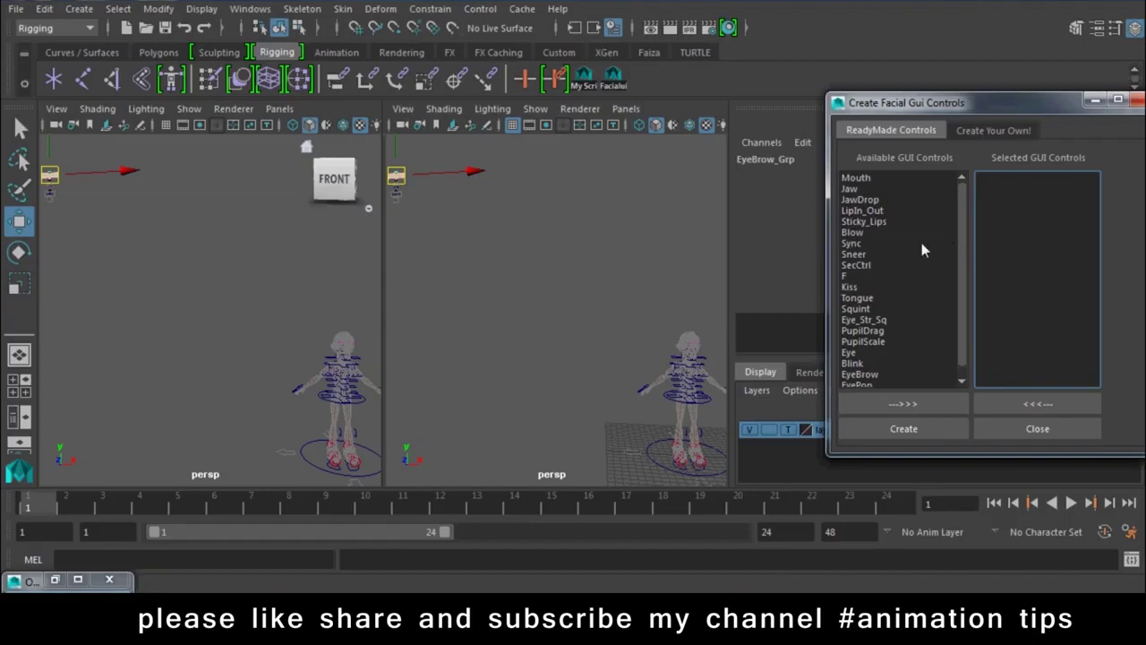
pyautogui.click(865, 244)
pyautogui.scroll(-1, 865, 251)
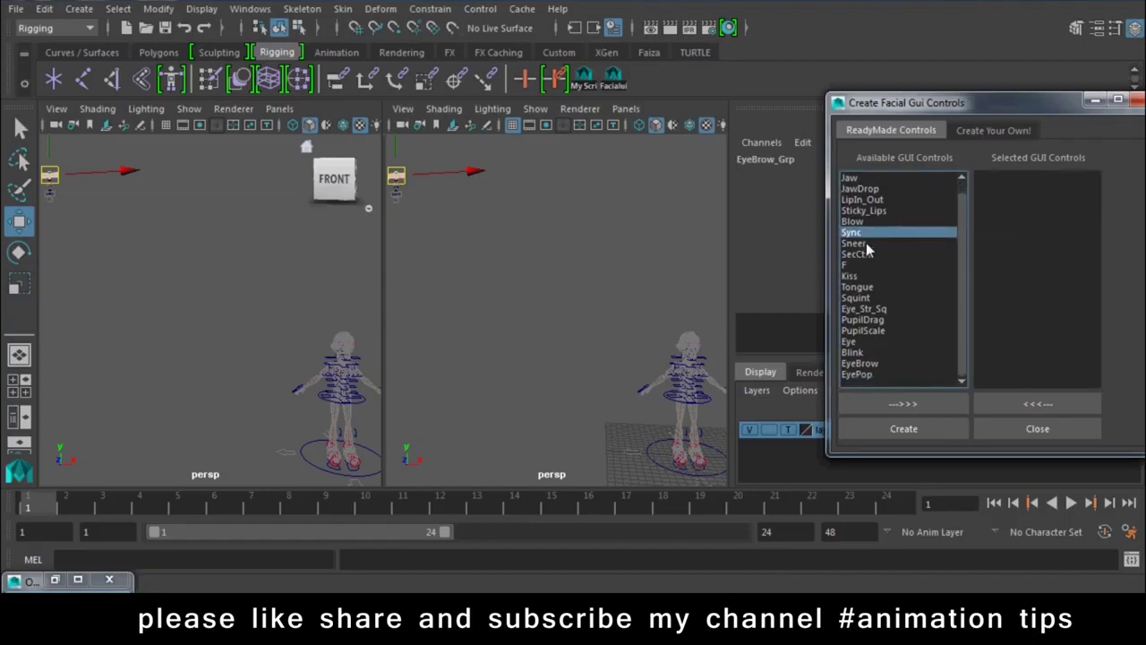
pyautogui.scroll(1, 866, 251)
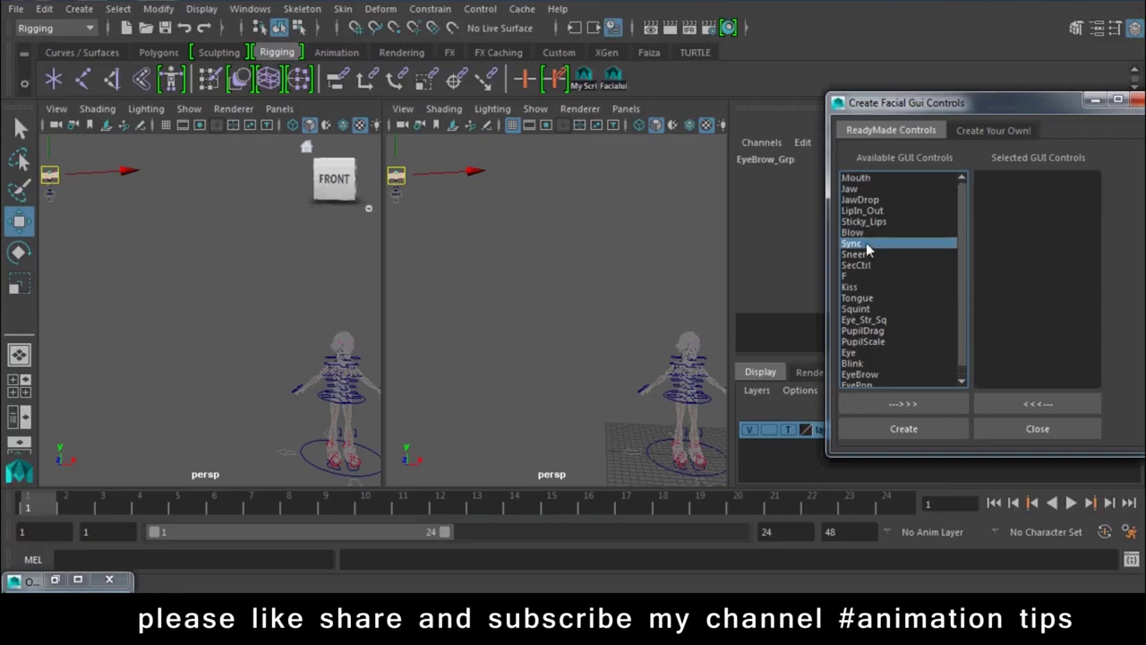
pyautogui.doubleClick(866, 246)
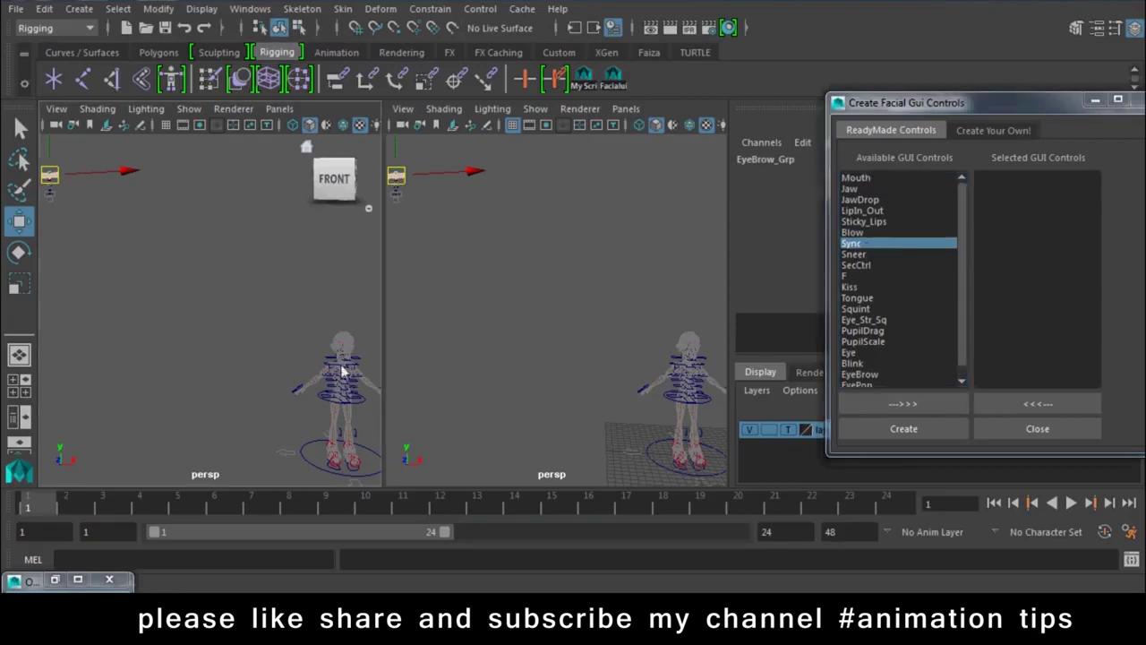
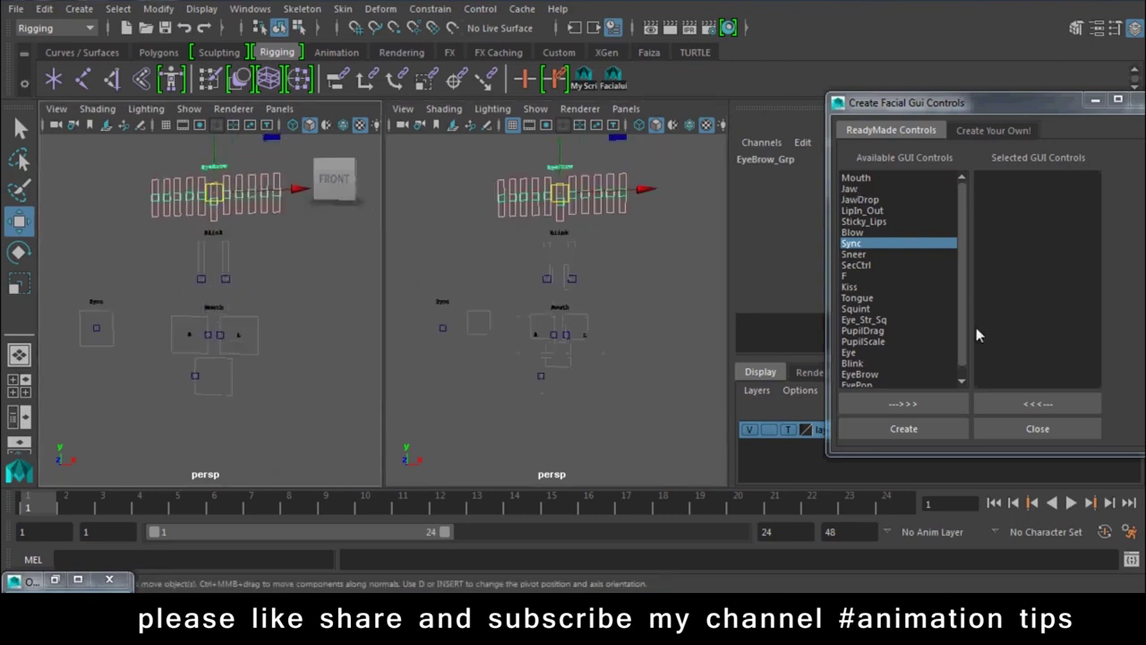
# Add Jaw to the facial GUI controls list, create the Jaw control and close the window
pyautogui.click(852, 190)
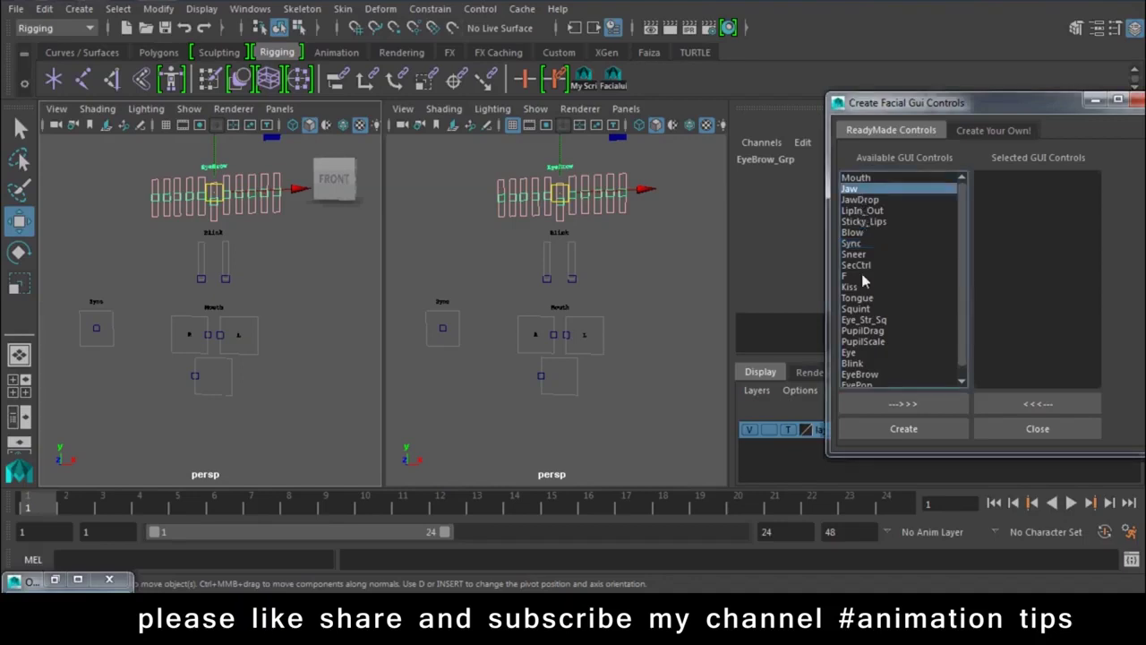
pyautogui.click(904, 428)
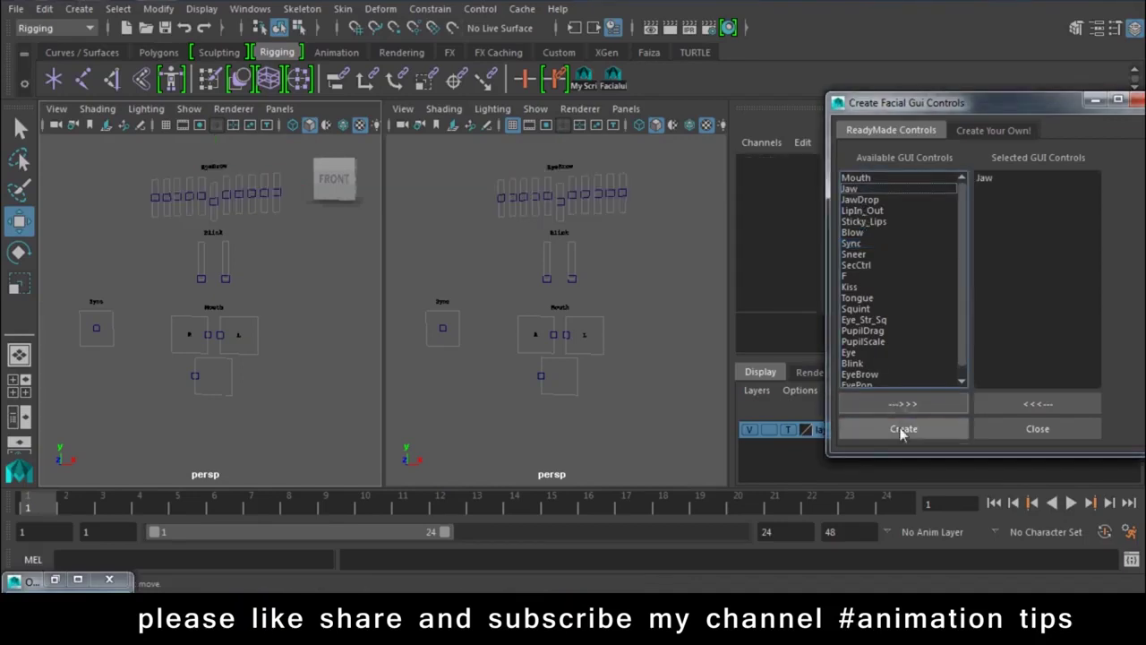
pyautogui.click(1037, 428)
pyautogui.press('space')
# In the front view, group the new Jaw_Box_Ctrl into JawCtrl_Grp and move it up-left
pyautogui.moveTo(257, 295); pyautogui.dragTo(254, 322)
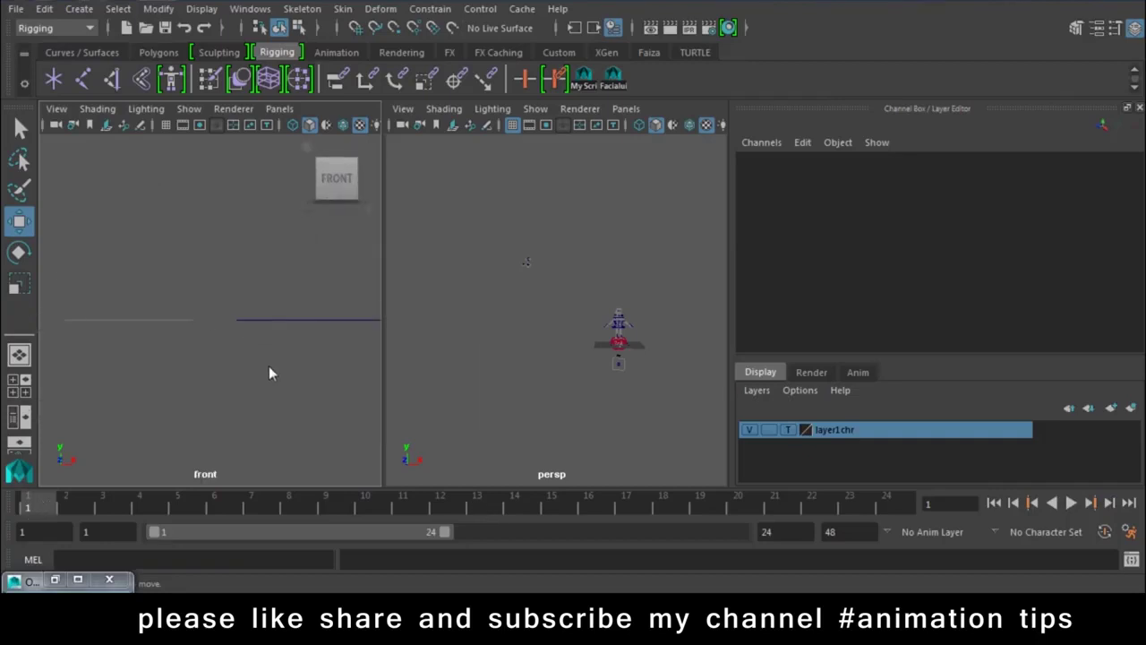
pyautogui.keyDown('alt'); pyautogui.moveTo(296, 325); pyautogui.dragTo(247, 254, button='middle'); pyautogui.keyUp('alt')
pyautogui.scroll(-2, 197, 277)
pyautogui.moveTo(147, 299); pyautogui.dragTo(325, 452)
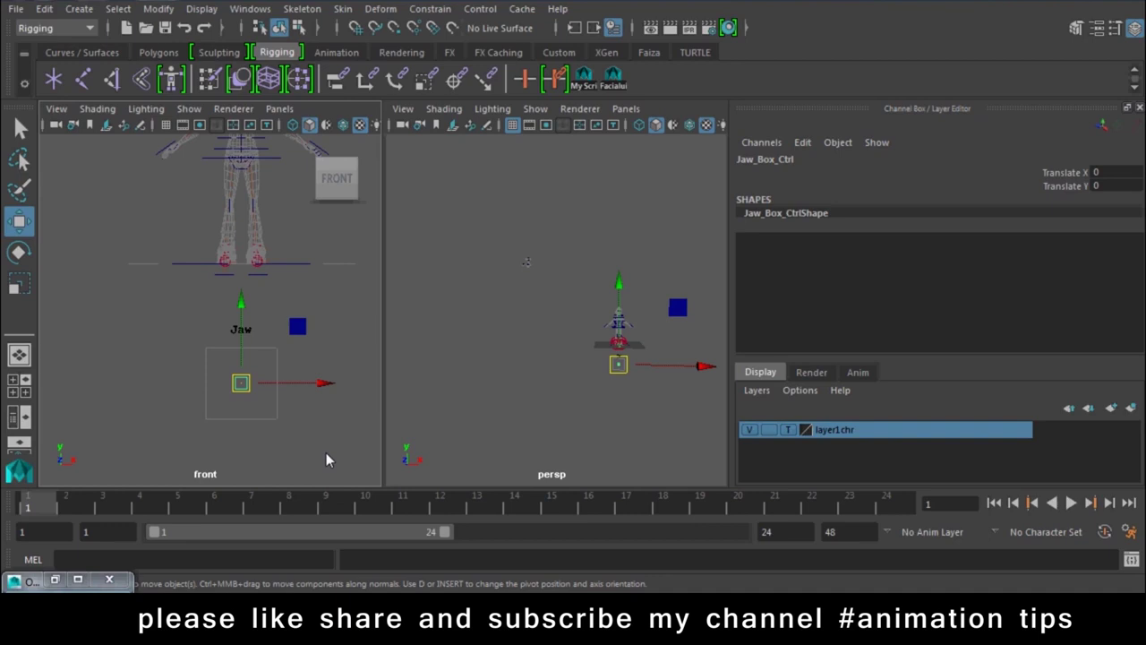
pyautogui.hotkey('ctrl', 'g')
pyautogui.moveTo(283, 417)
pyautogui.mouseDown()
pyautogui.moveTo(317, 403)
pyautogui.moveTo(245, 302)
pyautogui.mouseUp()
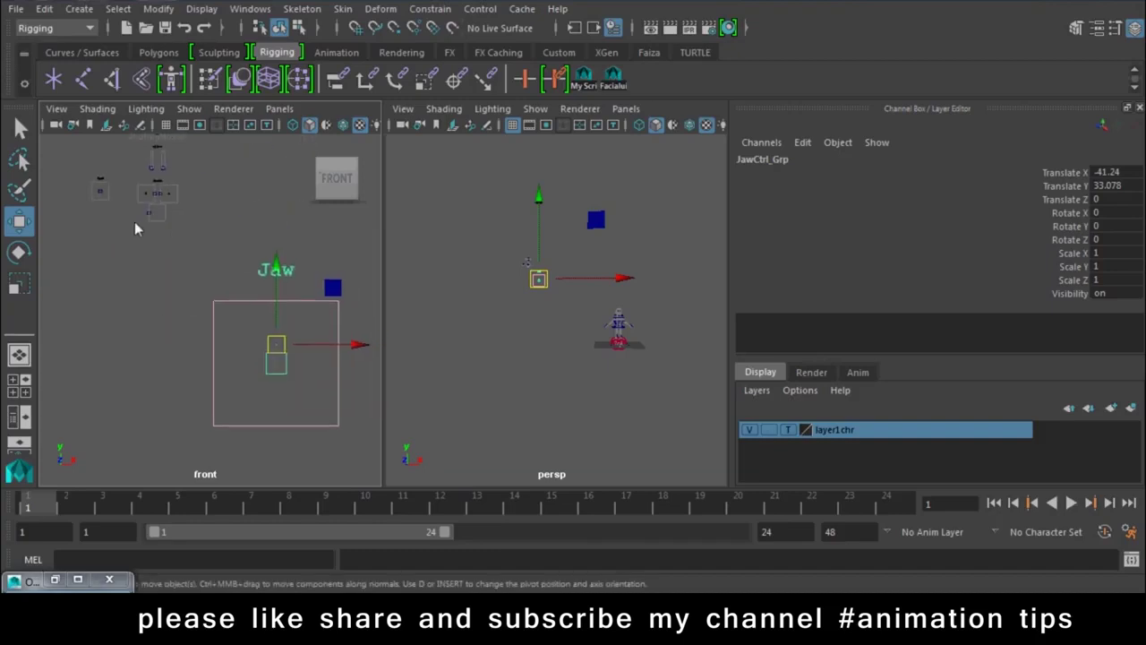
# Match Sync_Grp's size by scaling JawCtrl_Grp to 0.137 on XYZ, then place it near the face controls
pyautogui.click(100, 194)
pyautogui.press('Up')
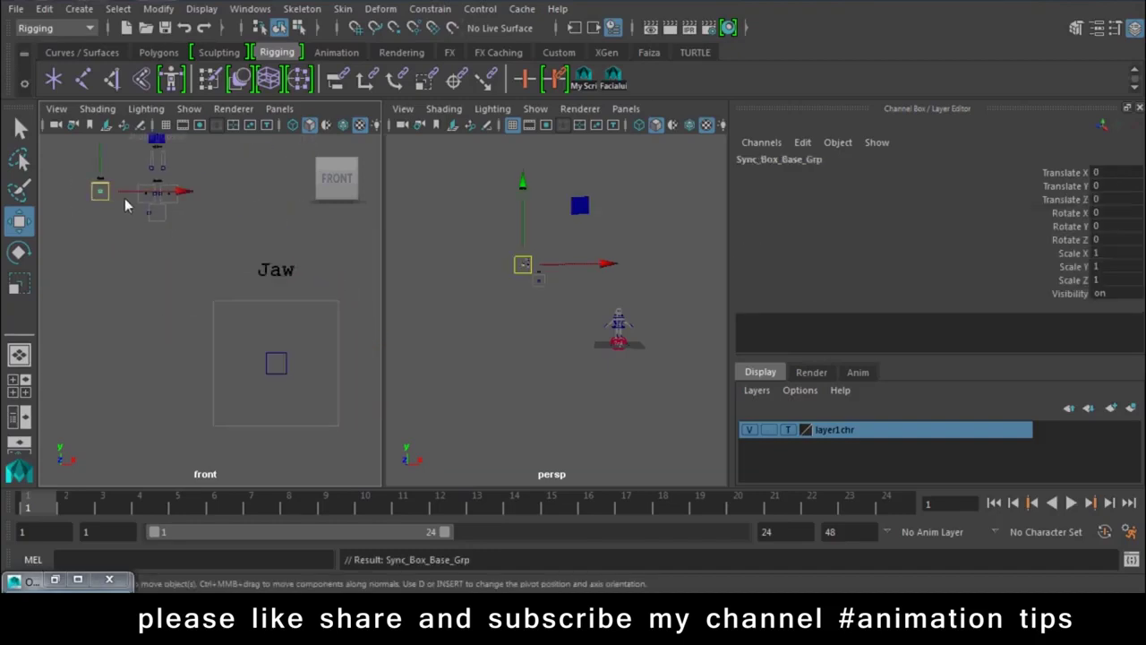
pyautogui.press('Up')
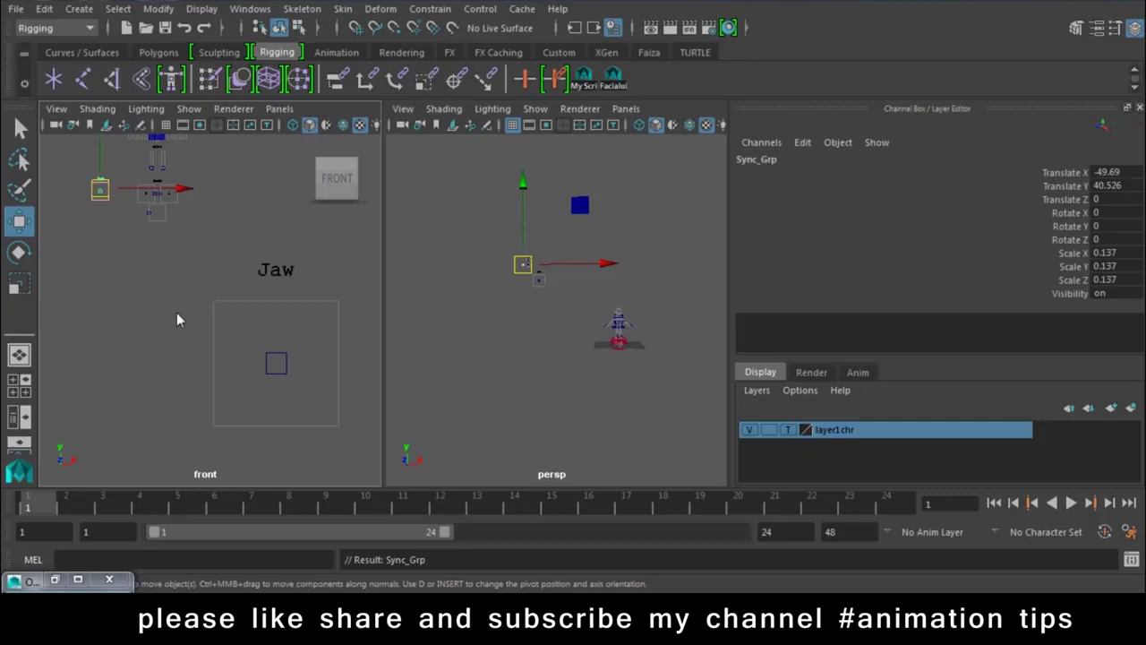
pyautogui.moveTo(262, 334); pyautogui.dragTo(260, 393)
pyautogui.press('Up')
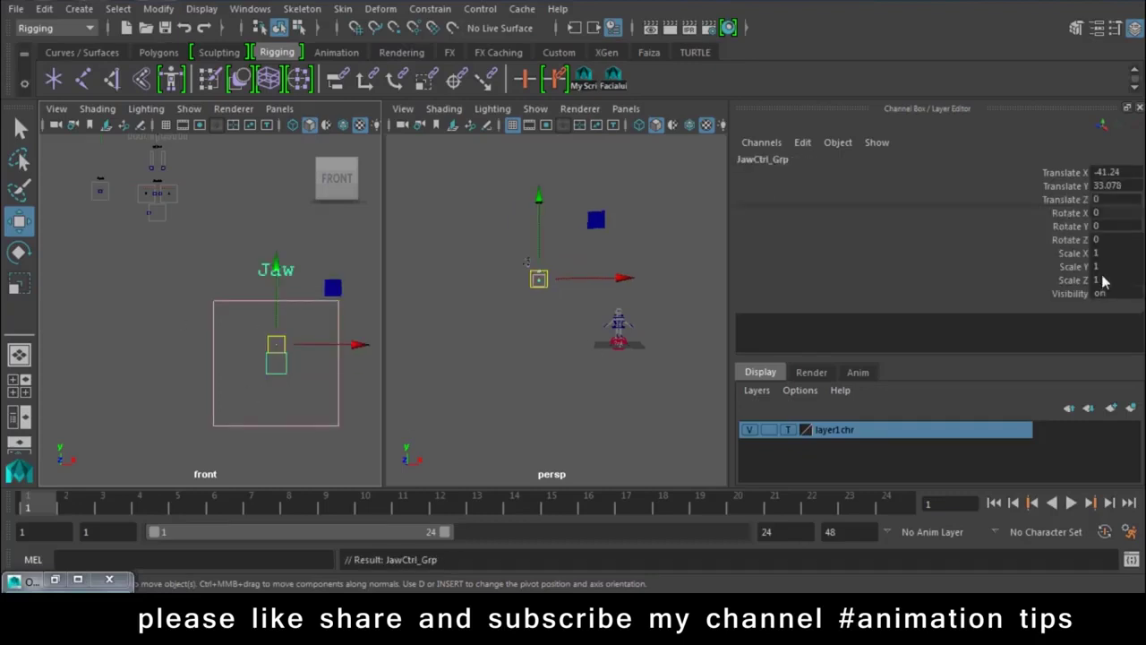
pyautogui.moveTo(1108, 253); pyautogui.dragTo(1107, 280)
pyautogui.click(1107, 281)
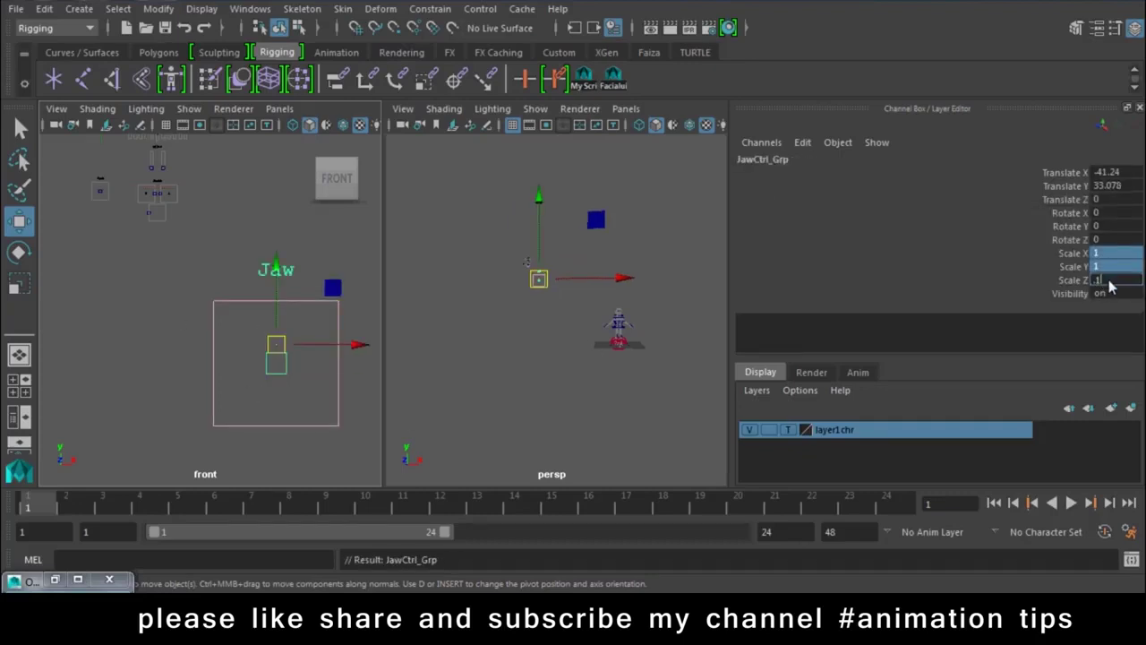
pyautogui.write('3')
pyautogui.press('Return')
pyautogui.moveTo(274, 347)
pyautogui.mouseDown()
pyautogui.moveTo(145, 230)
pyautogui.moveTo(157, 239)
pyautogui.mouseUp()
pyautogui.moveTo(94, 238)
pyautogui.keyDown('alt'); pyautogui.mouseDown(button='middle')
pyautogui.moveTo(222, 345)
pyautogui.moveTo(206, 358)
pyautogui.mouseUp(button='middle'); pyautogui.keyUp('alt')
# Zoom onto the head, duplicate JawCtrl_Grp and move the copy down and right
pyautogui.scroll(2, 222, 344)
pyautogui.scroll(1, 207, 358)
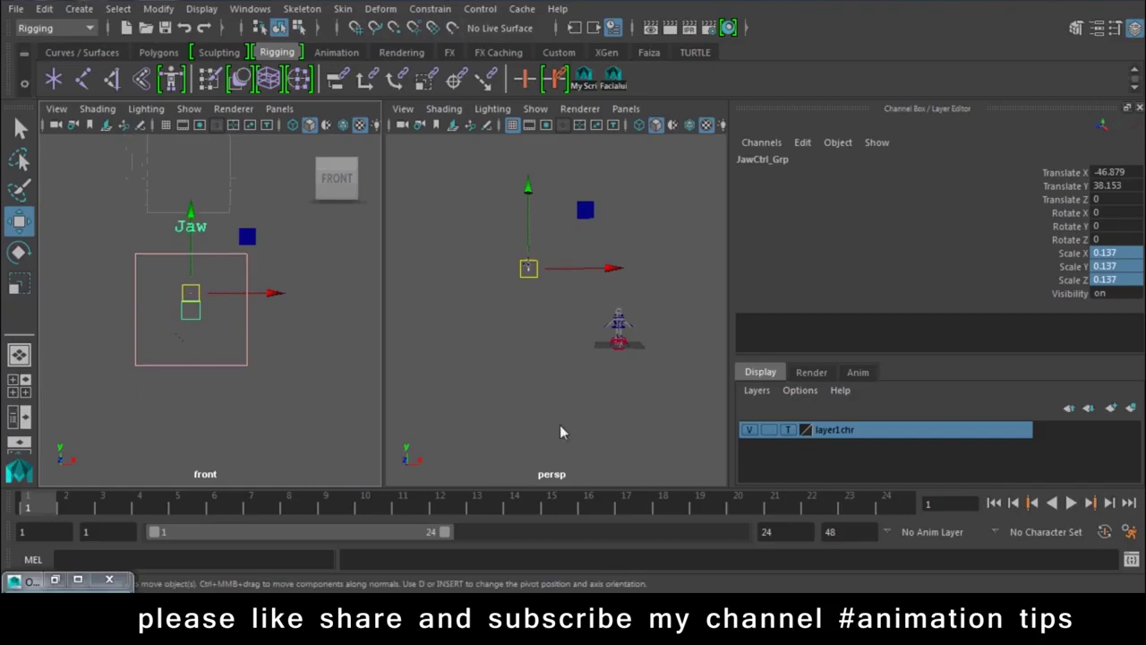
pyautogui.scroll(2, 622, 366)
pyautogui.scroll(2, 622, 365)
pyautogui.scroll(2, 618, 367)
pyautogui.scroll(3, 613, 369)
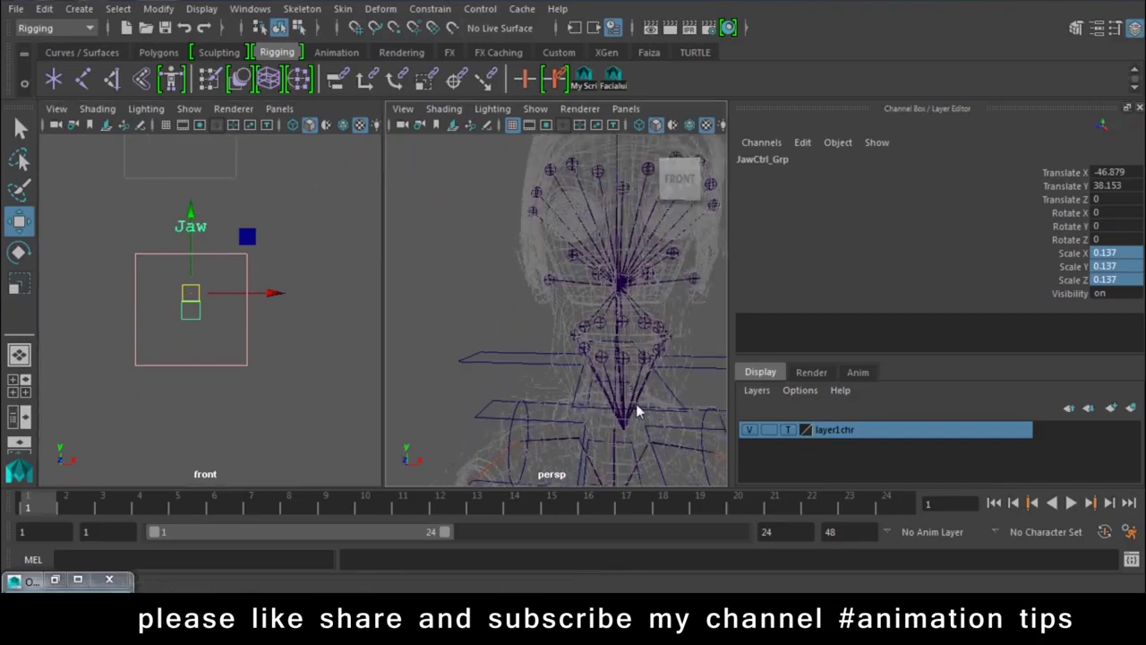
pyautogui.scroll(3, 604, 373)
pyautogui.scroll(3, 604, 373)
pyautogui.scroll(-5, 134, 315)
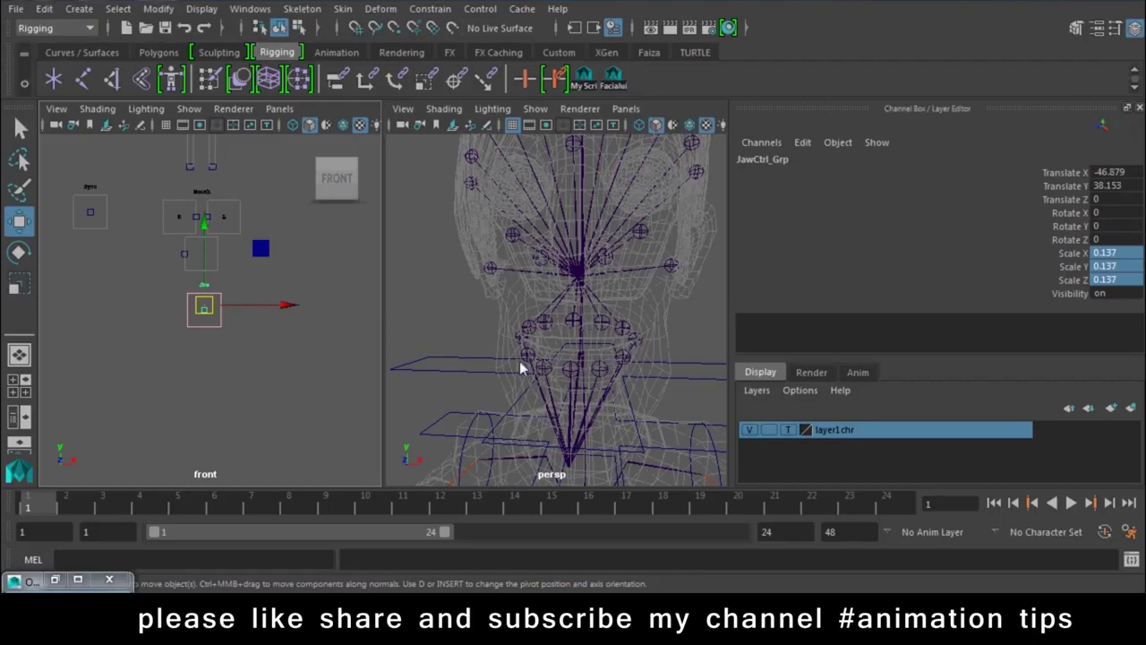
pyautogui.hotkey('ctrl', 'd')
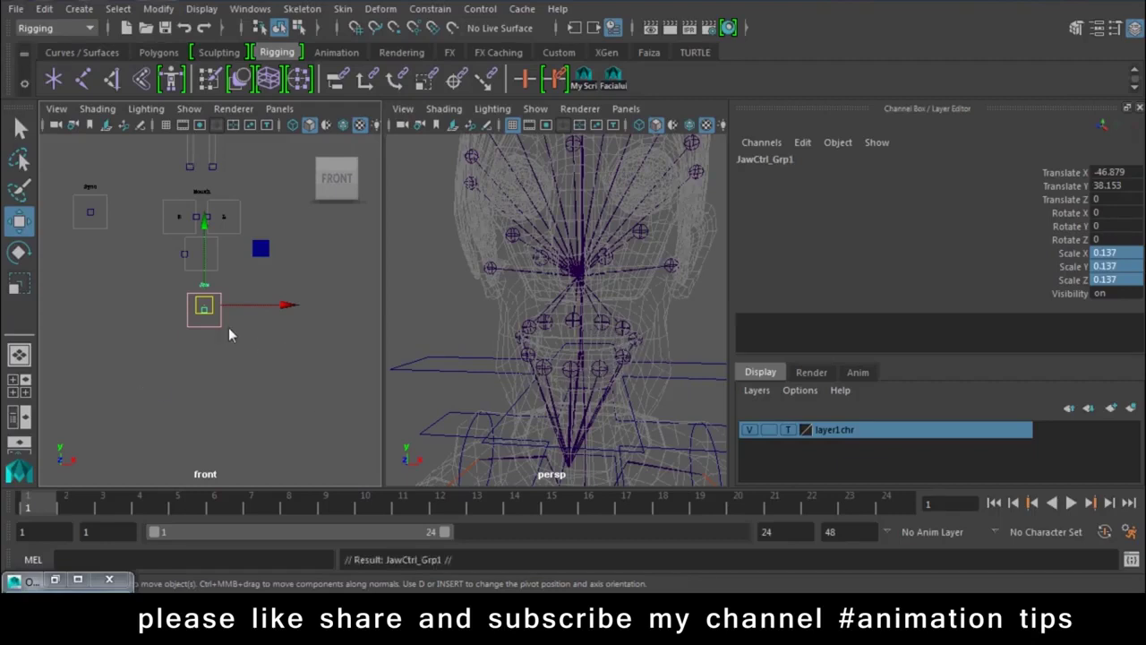
pyautogui.keyDown('alt'); pyautogui.moveTo(322, 312); pyautogui.dragTo(174, 381); pyautogui.keyUp('alt')
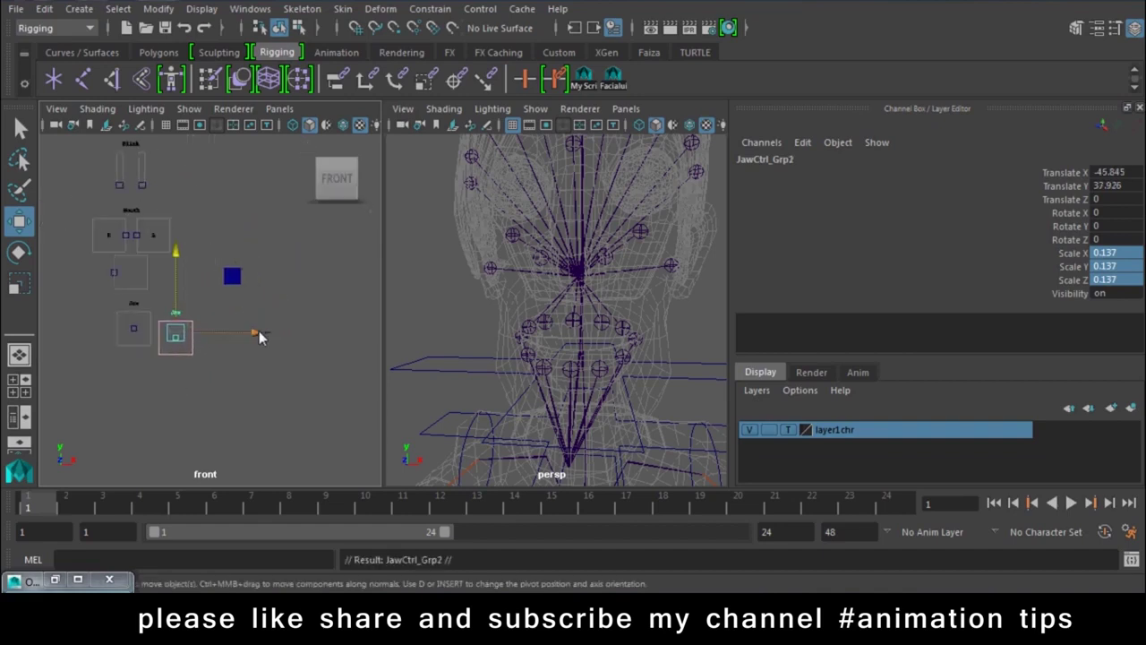
pyautogui.click(282, 339)
pyautogui.moveTo(283, 346)
pyautogui.mouseDown()
pyautogui.moveTo(181, 315)
pyautogui.moveTo(299, 343)
pyautogui.mouseUp()
# Add more jaw control copies, lining each up in the row beside the original
pyautogui.press('Down')
pyautogui.moveTo(299, 350); pyautogui.dragTo(332, 350)
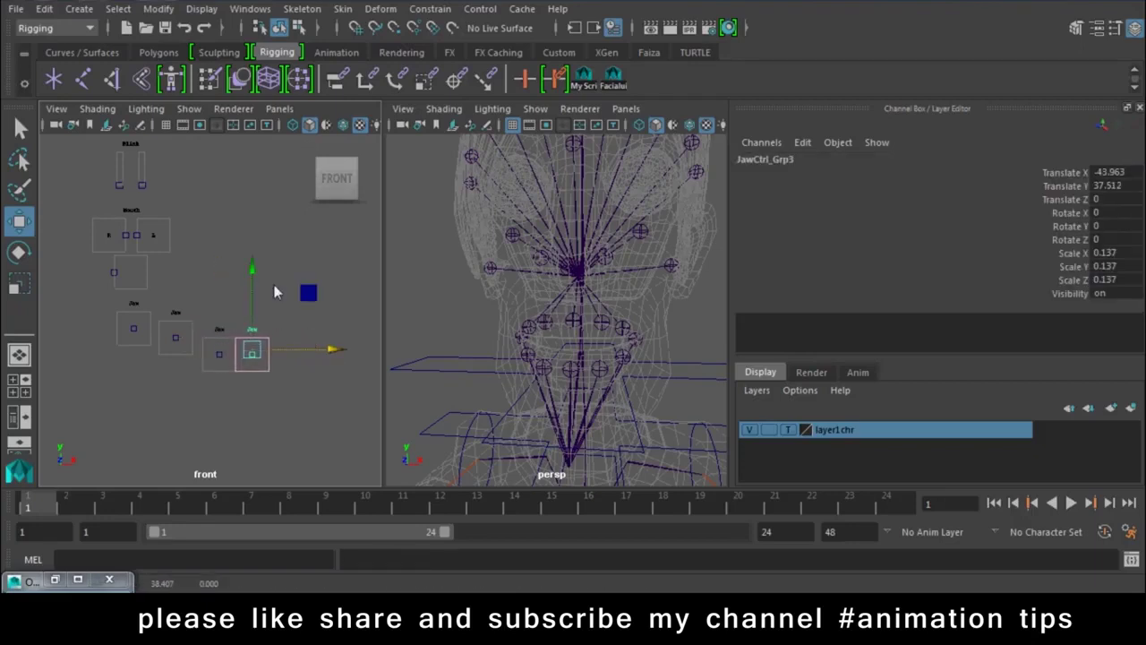
pyautogui.moveTo(259, 265); pyautogui.dragTo(262, 286)
pyautogui.moveTo(331, 373); pyautogui.dragTo(343, 378)
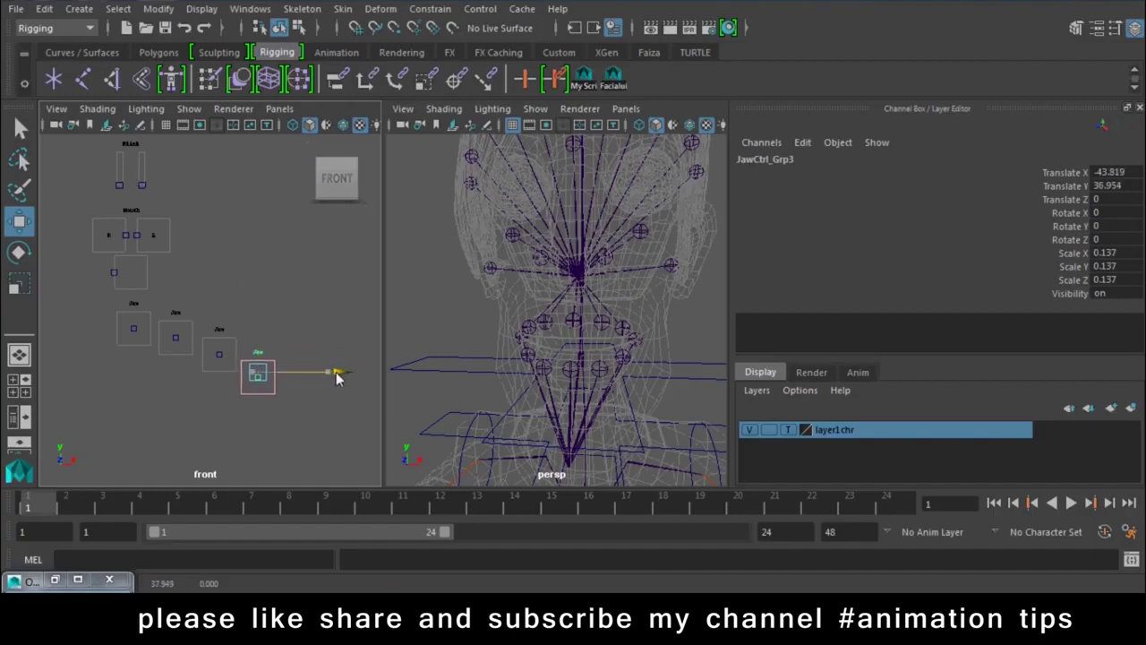
pyautogui.press('Down')
pyautogui.moveTo(262, 284); pyautogui.dragTo(263, 316)
pyautogui.moveTo(345, 411); pyautogui.dragTo(217, 411)
# Duplicate the jaw control again and move the JawCtrl_Grp7 copy to the left
pyautogui.hotkey('ctrl', 'd')
pyautogui.hotkey('ctrl', 'd')
pyautogui.keyDown('alt'); pyautogui.moveTo(189, 418); pyautogui.dragTo(312, 413, button='middle'); pyautogui.keyUp('alt')
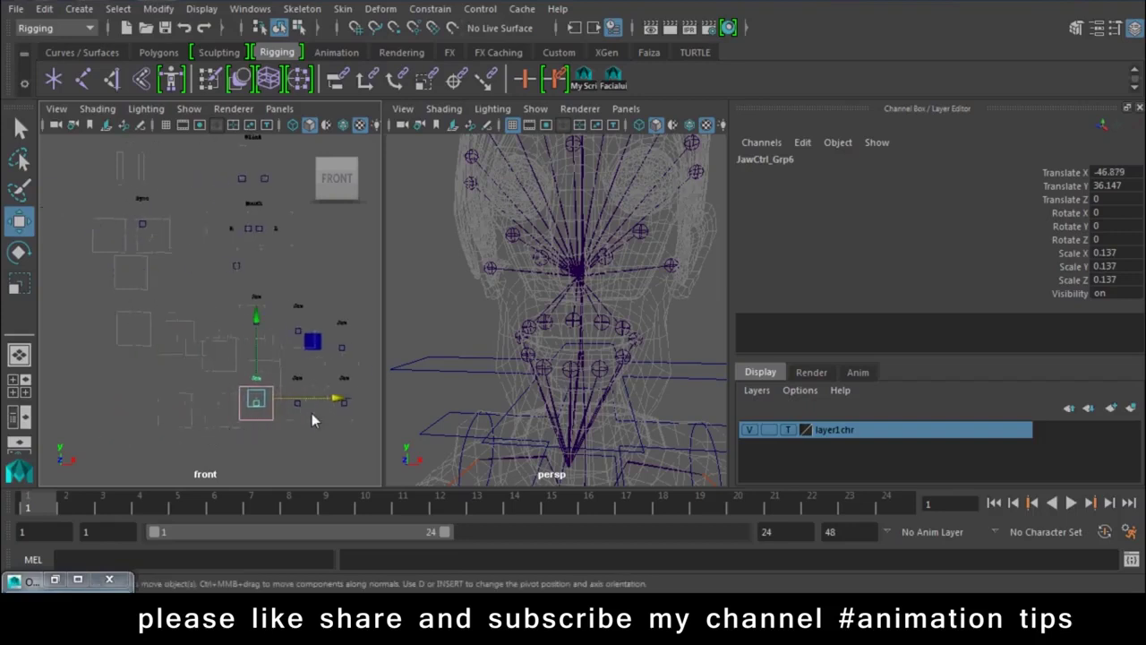
pyautogui.hotkey('ctrl', 'd')
pyautogui.moveTo(309, 411); pyautogui.dragTo(276, 407)
# Nudge two neighbouring jaw control groups slightly down and select the lower-left control's group
pyautogui.click(256, 403)
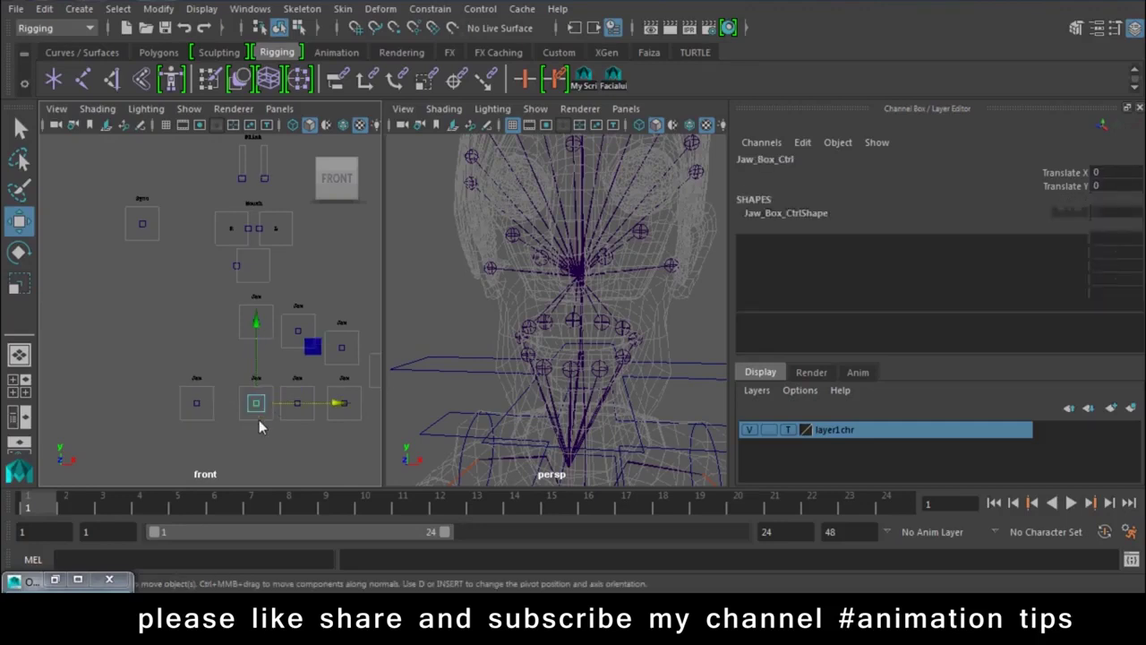
pyautogui.press('Up')
pyautogui.moveTo(249, 331); pyautogui.dragTo(250, 341)
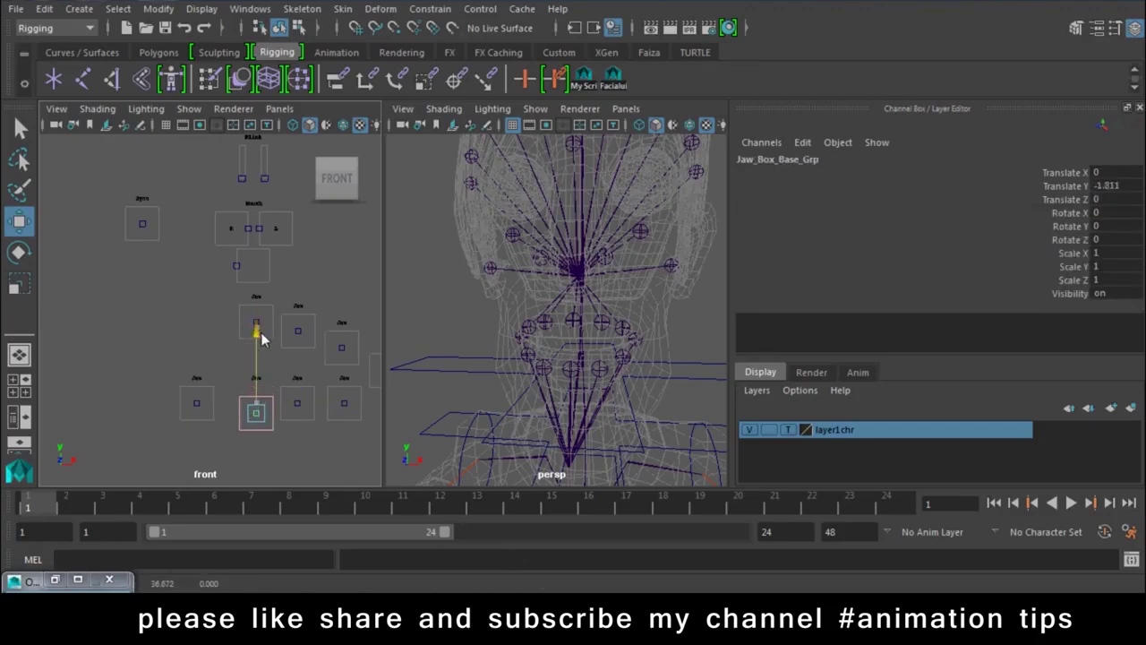
pyautogui.click(297, 403)
pyautogui.press('Up')
pyautogui.press('Up')
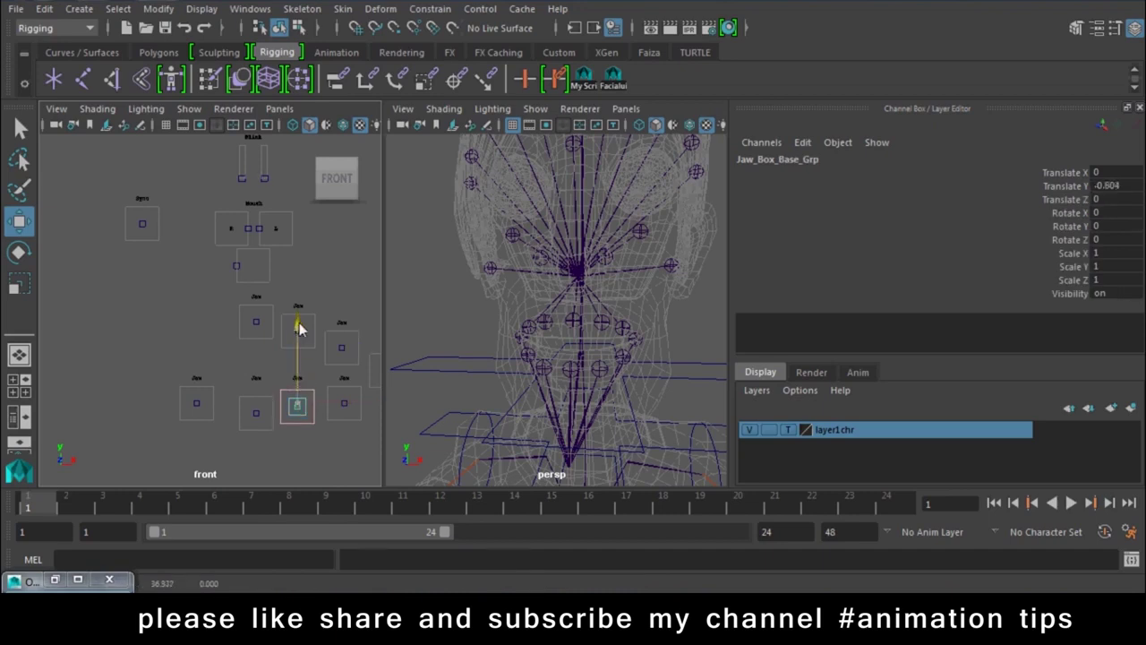
pyautogui.moveTo(299, 330); pyautogui.dragTo(302, 332)
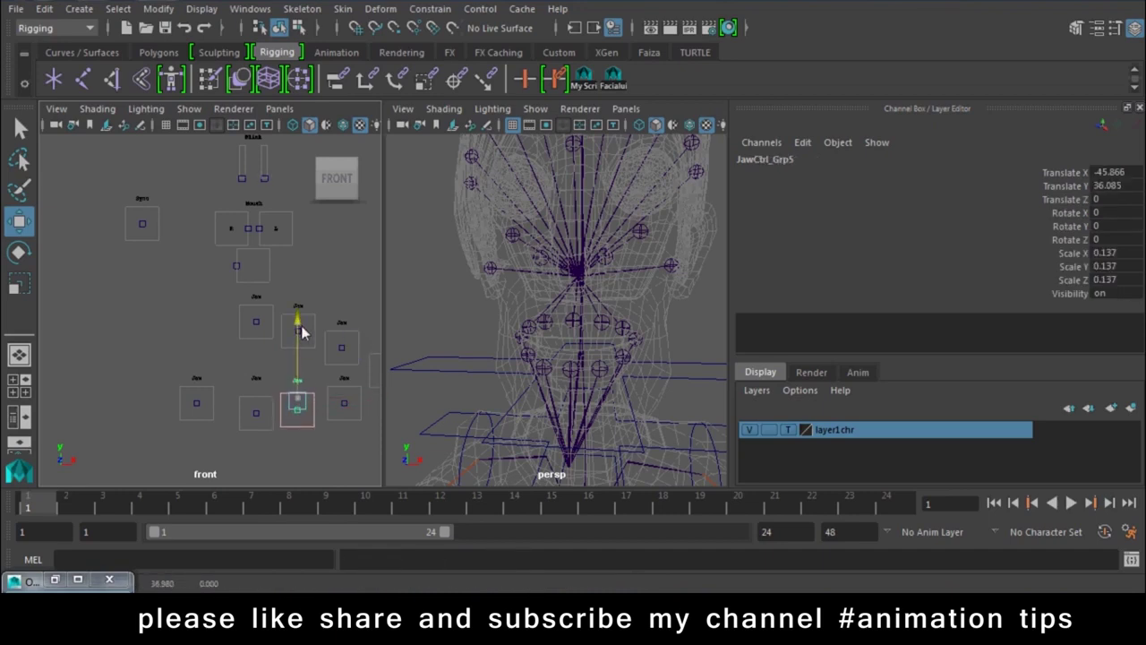
pyautogui.click(196, 401)
pyautogui.press('Up')
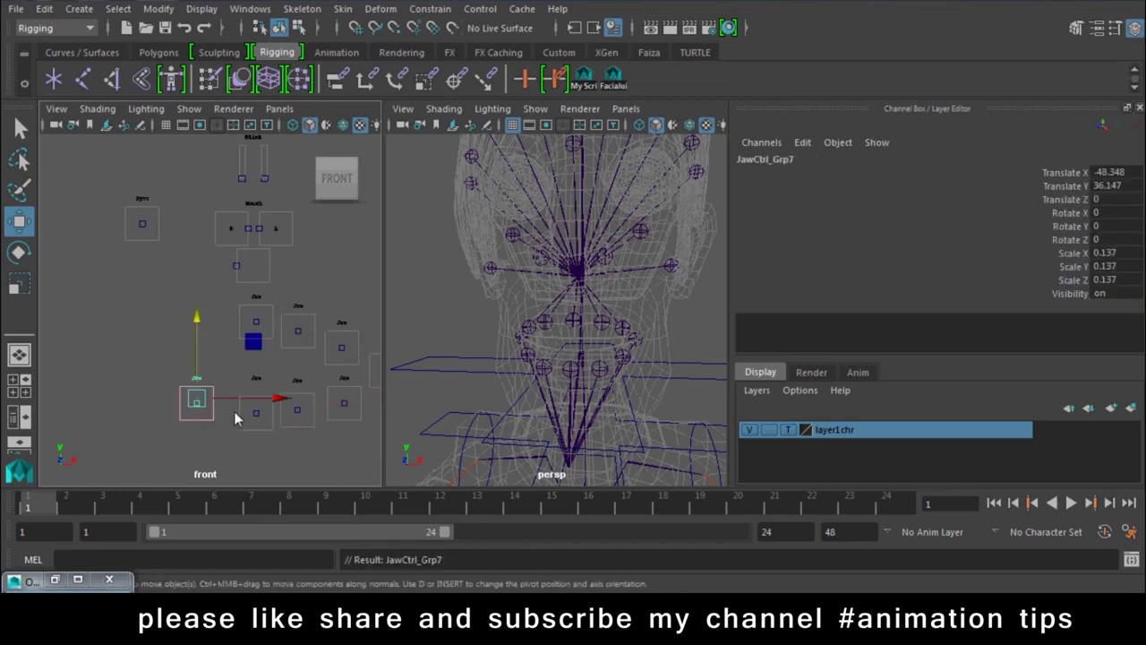
# Make two more copies at the left end of the row, raising each slightly, ending at -51.284, 37.554
pyautogui.hotkey('ctrl', 'd')
pyautogui.moveTo(273, 398); pyautogui.dragTo(186, 390)
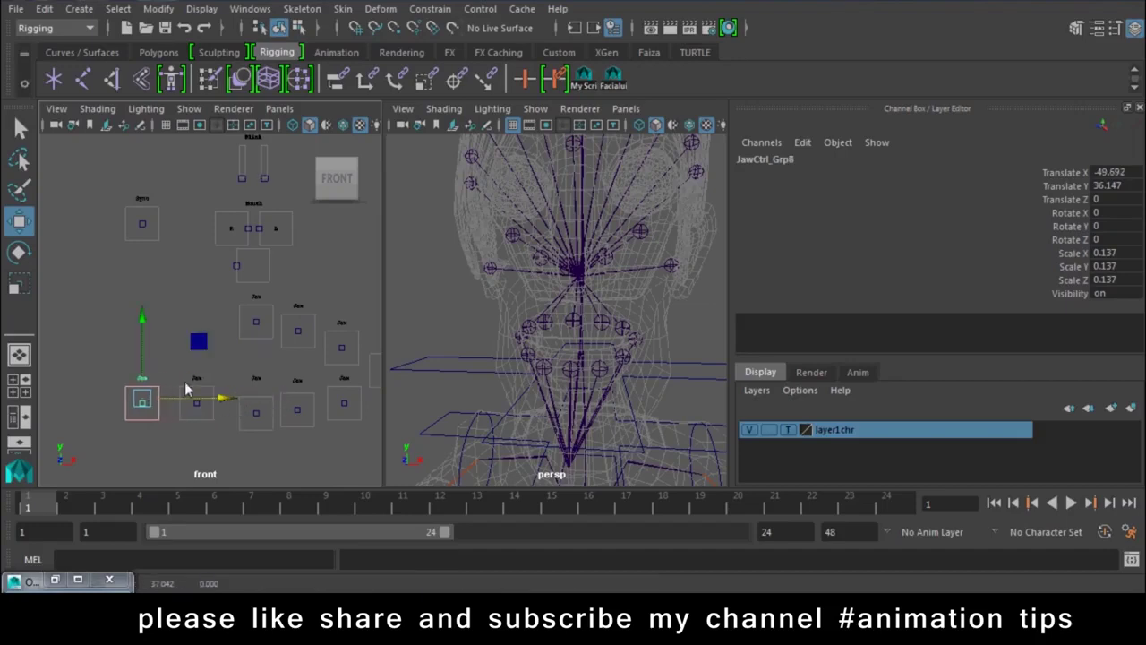
pyautogui.moveTo(147, 321); pyautogui.dragTo(158, 299)
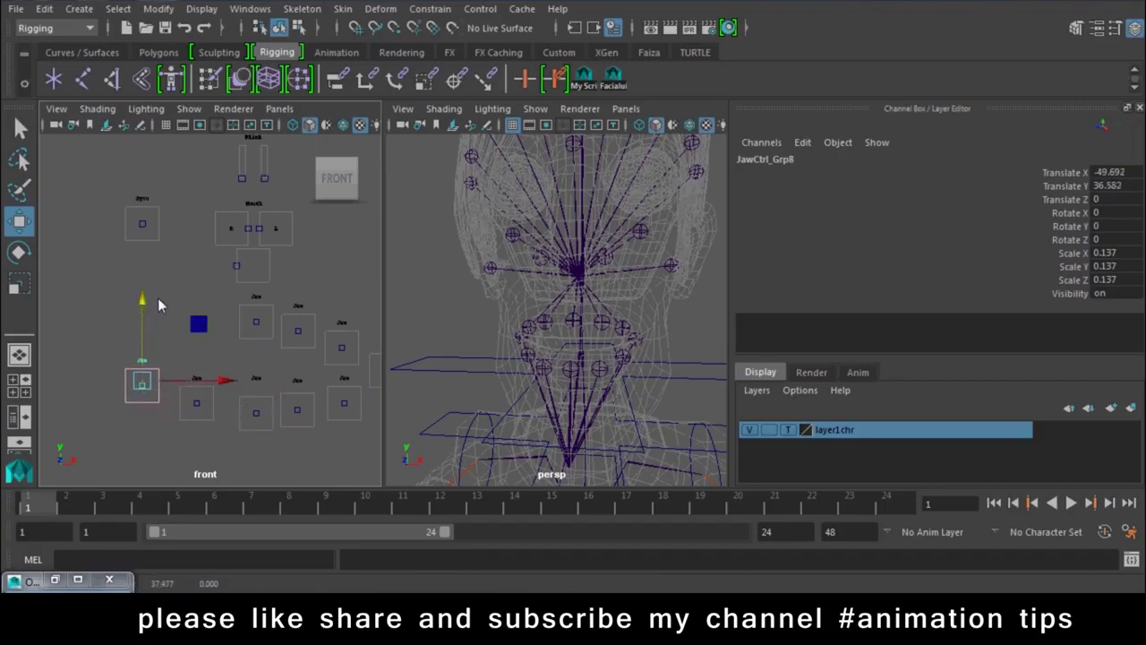
pyautogui.hotkey('ctrl', 'd')
pyautogui.moveTo(220, 385); pyautogui.dragTo(154, 378)
pyautogui.moveTo(85, 312); pyautogui.dragTo(102, 265)
pyautogui.scroll(-1, 103, 263)
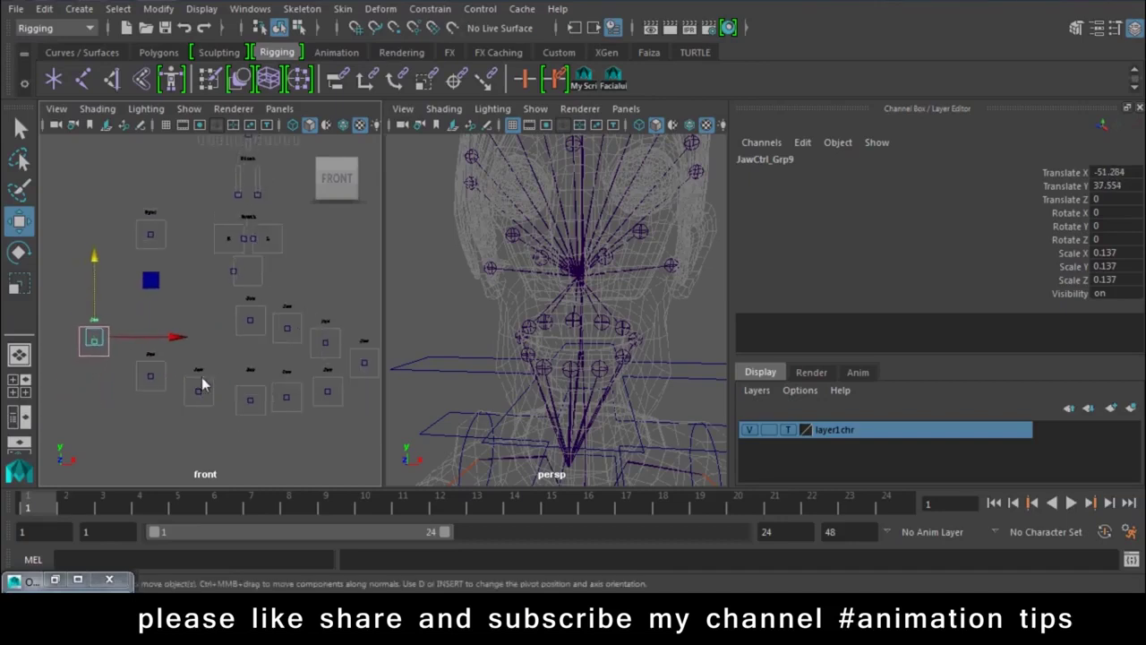
pyautogui.keyDown('alt'); pyautogui.moveTo(202, 385); pyautogui.dragTo(178, 392, button='middle'); pyautogui.keyUp('alt')
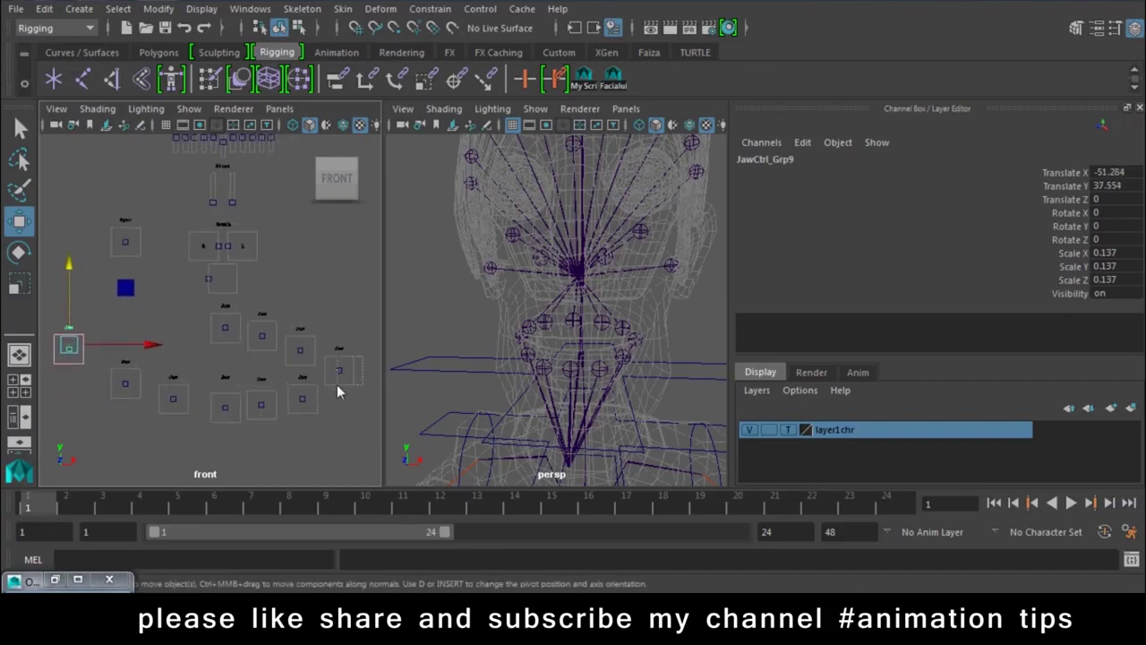
pyautogui.moveTo(338, 391); pyautogui.dragTo(332, 363)
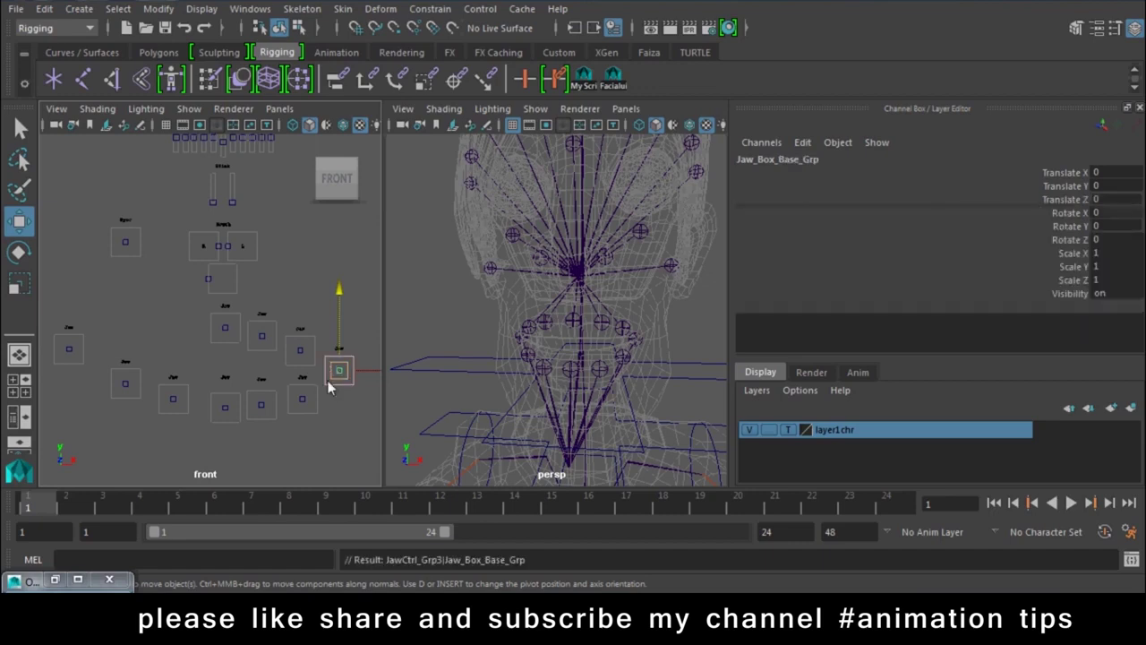
# Align control groups' heights by setting Translate Y to 36.954 and 36.147 for their rows
pyautogui.click(1122, 188)
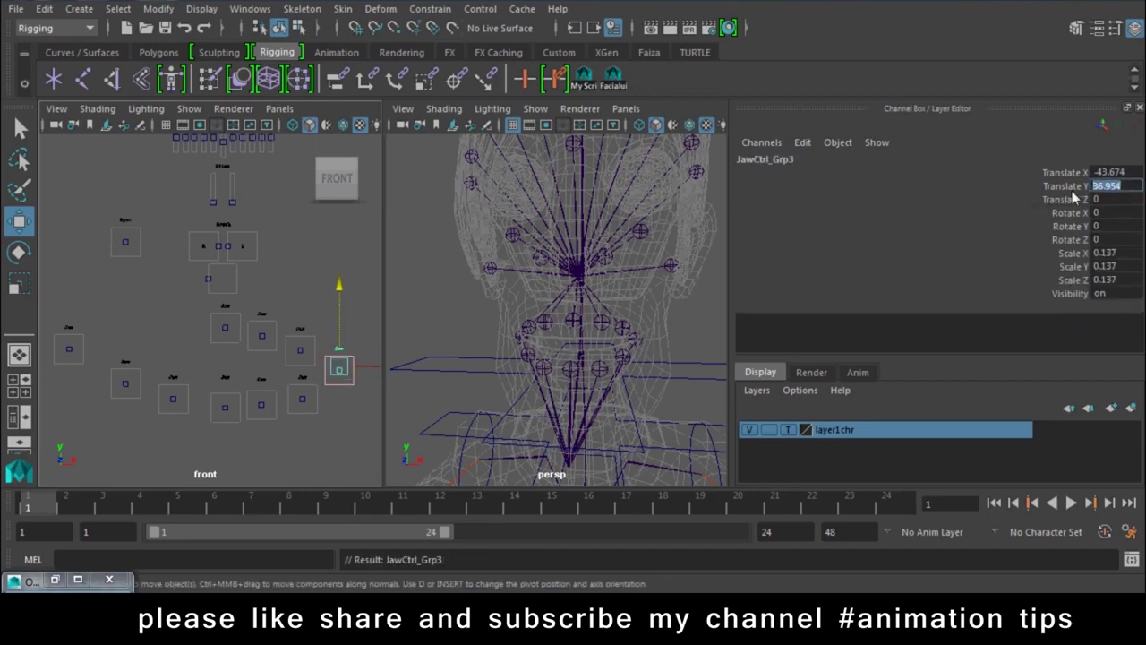
pyautogui.click(89, 351)
pyautogui.press('Up')
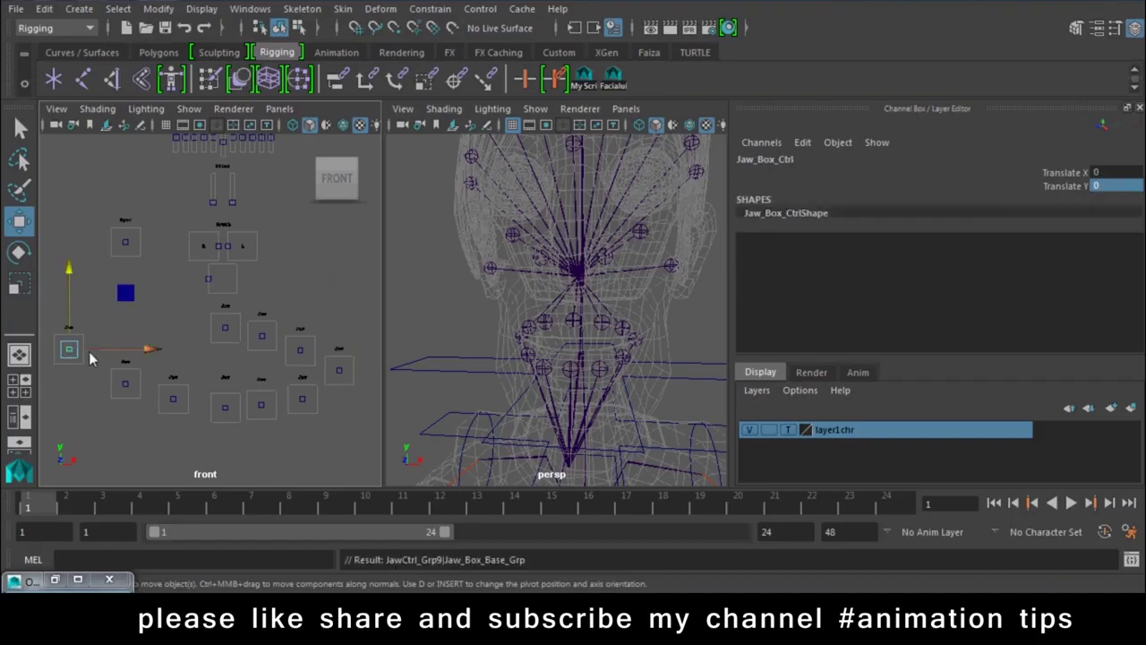
pyautogui.click(1127, 190)
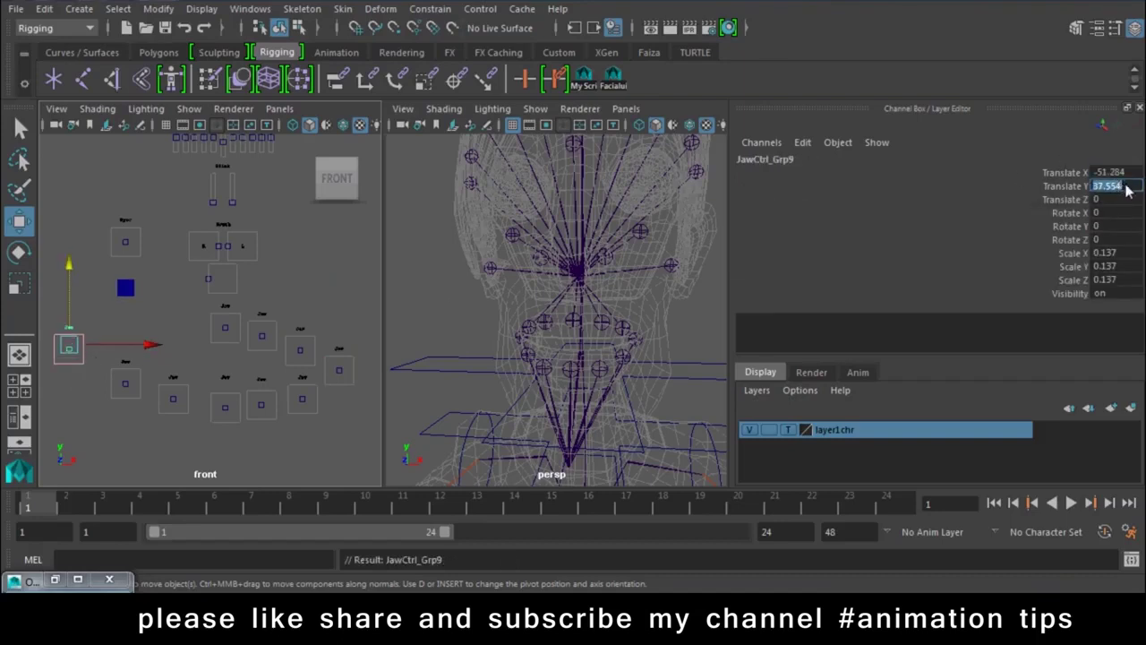
pyautogui.write('36.954')
pyautogui.press('Return')
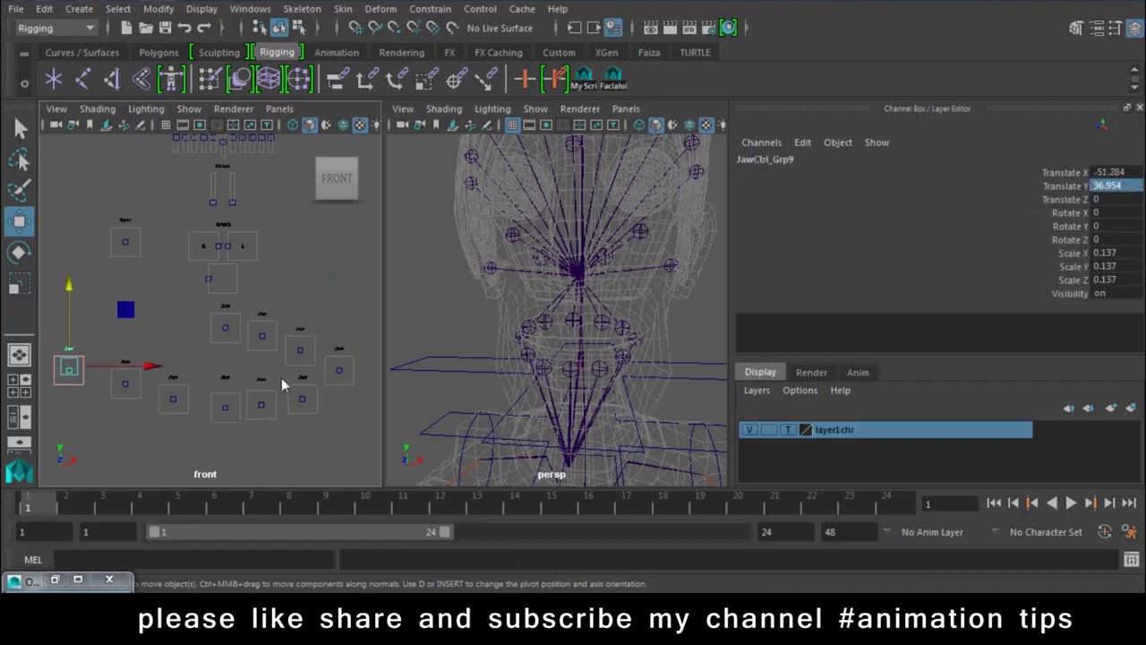
pyautogui.click(302, 398)
pyautogui.press('Up')
pyautogui.click(1135, 187)
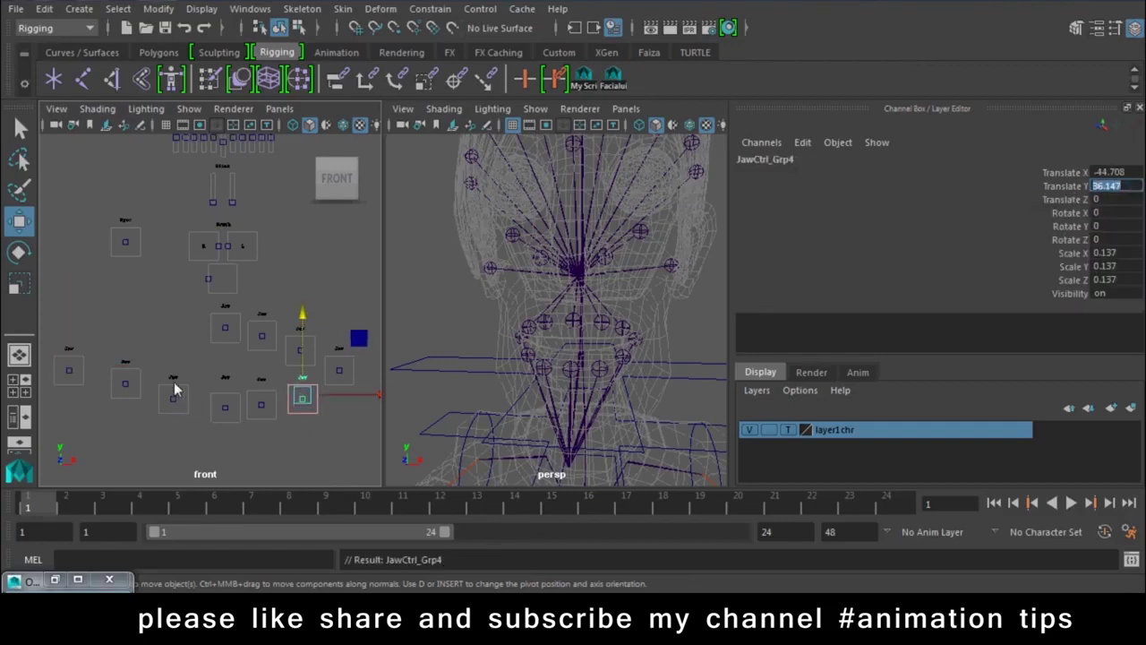
pyautogui.click(128, 396)
pyautogui.press('Up')
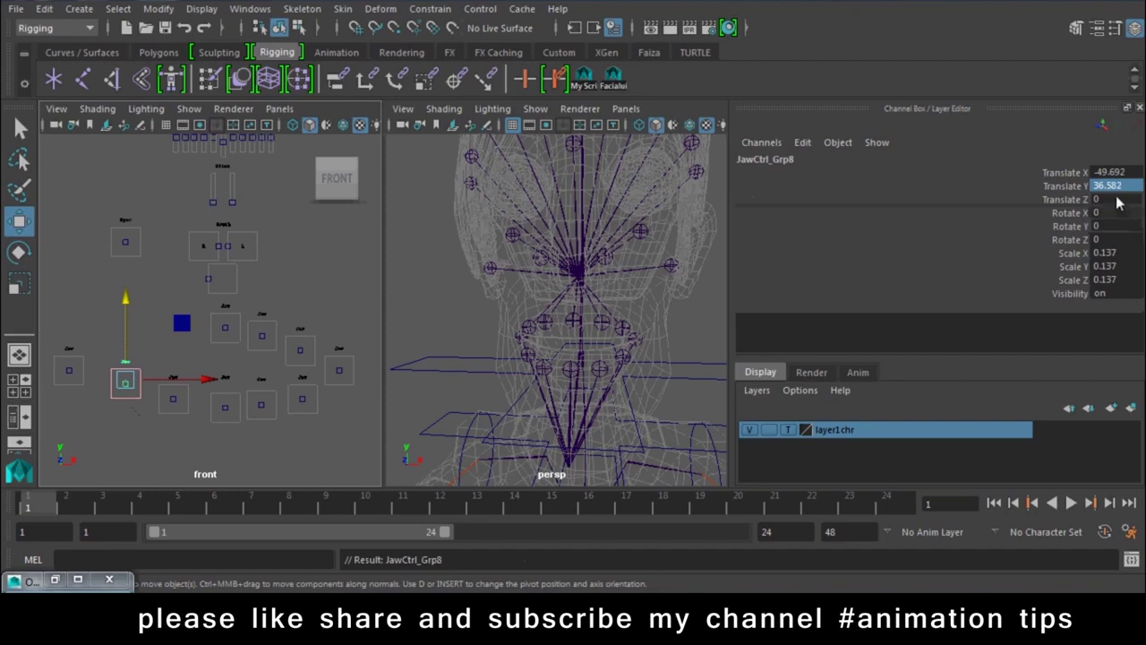
pyautogui.click(1117, 188)
pyautogui.write('36.147')
pyautogui.press('Return')
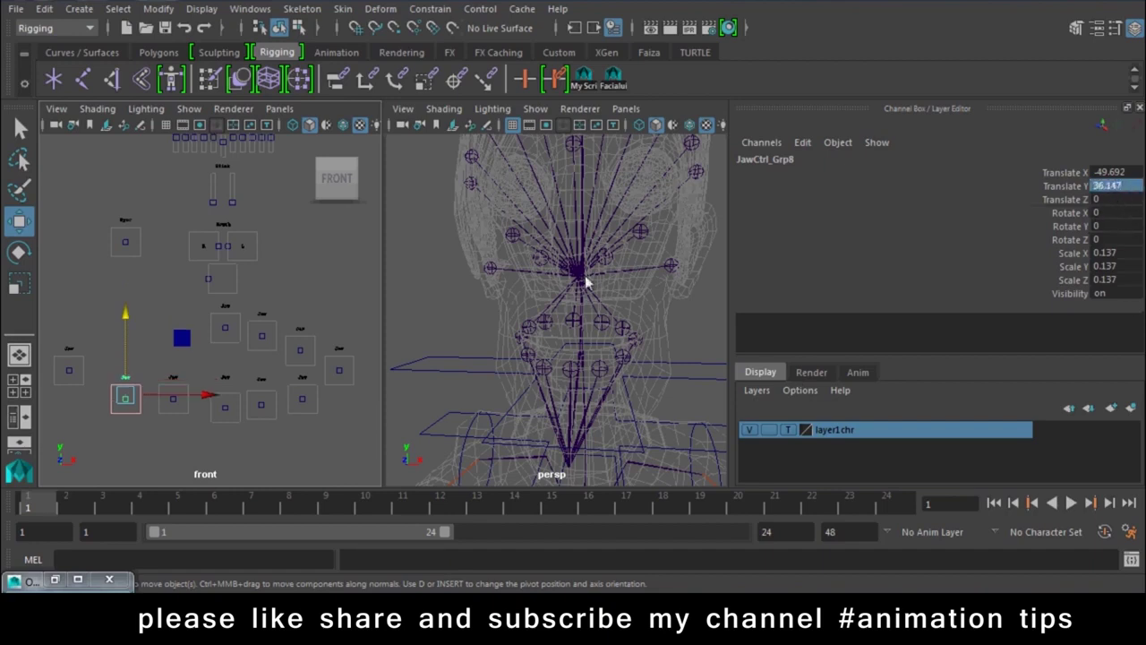
# Slide control boxes, including JawCtrl_Grp10, along X to even out the grid rows
pyautogui.click(73, 370)
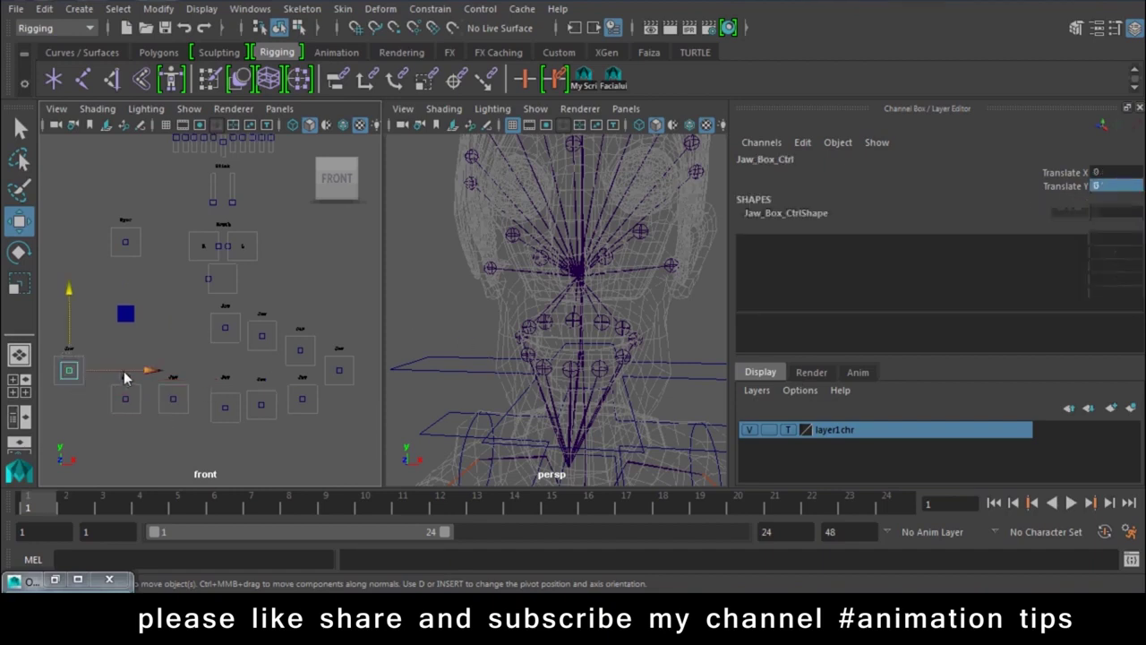
pyautogui.moveTo(125, 377); pyautogui.dragTo(164, 370)
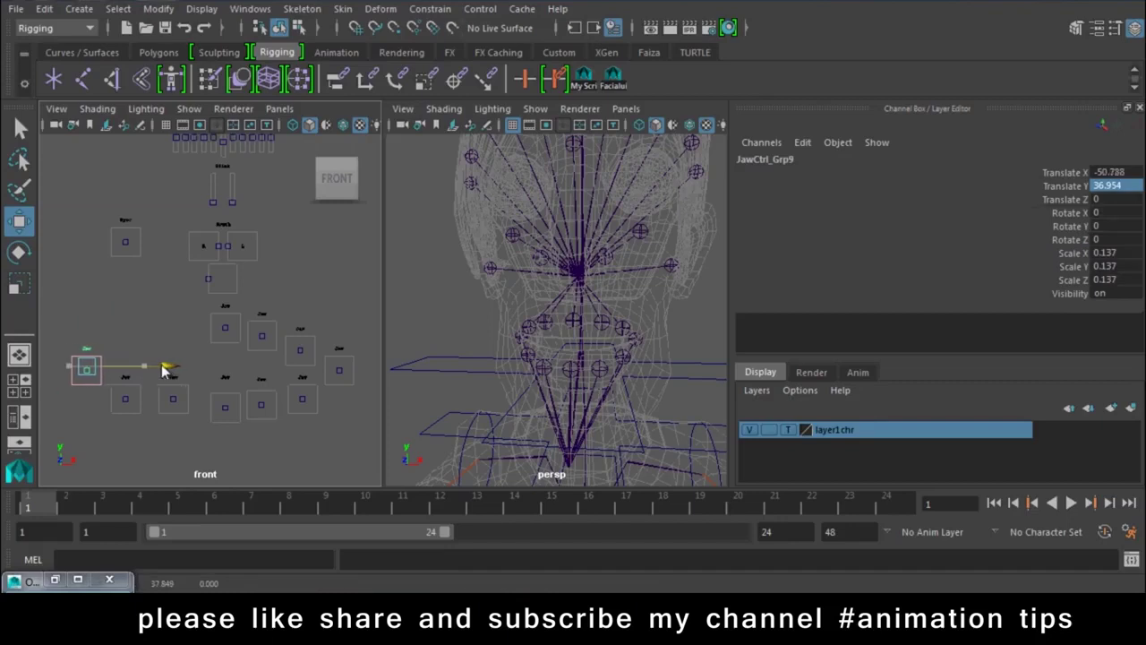
pyautogui.click(290, 363)
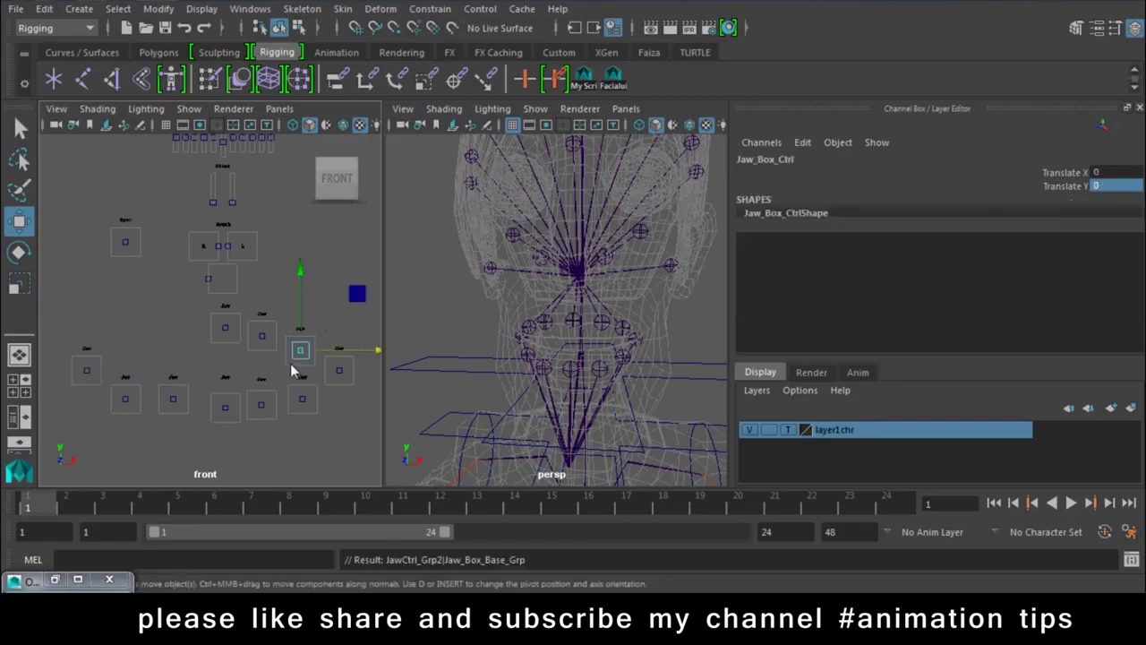
pyautogui.press('Up')
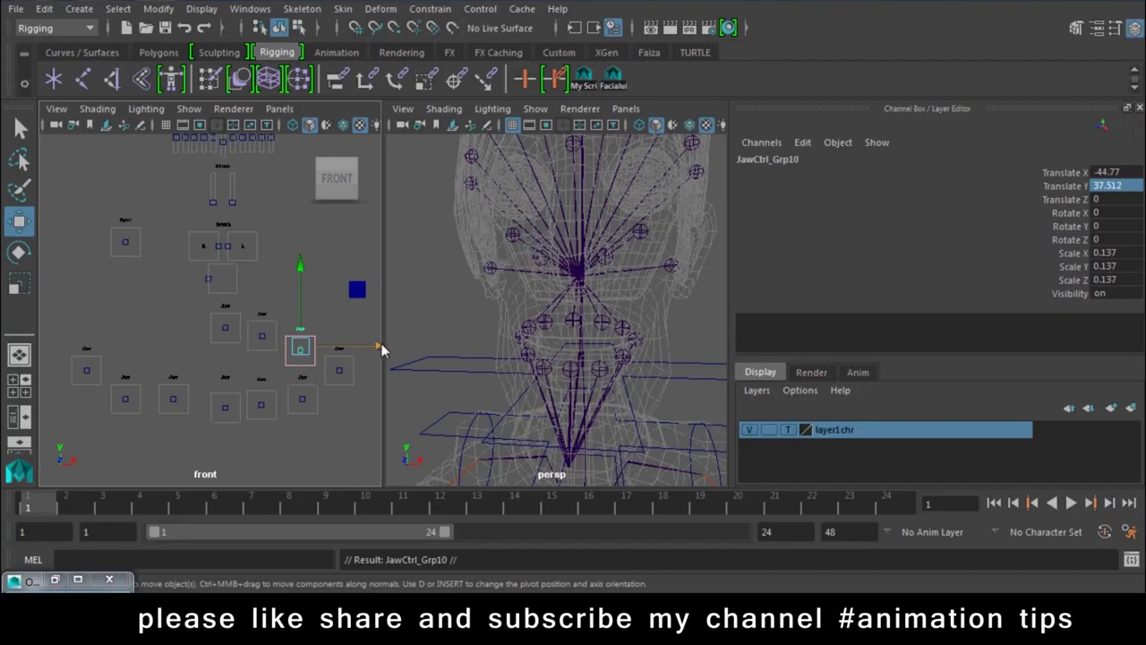
pyautogui.moveTo(357, 345); pyautogui.dragTo(187, 351)
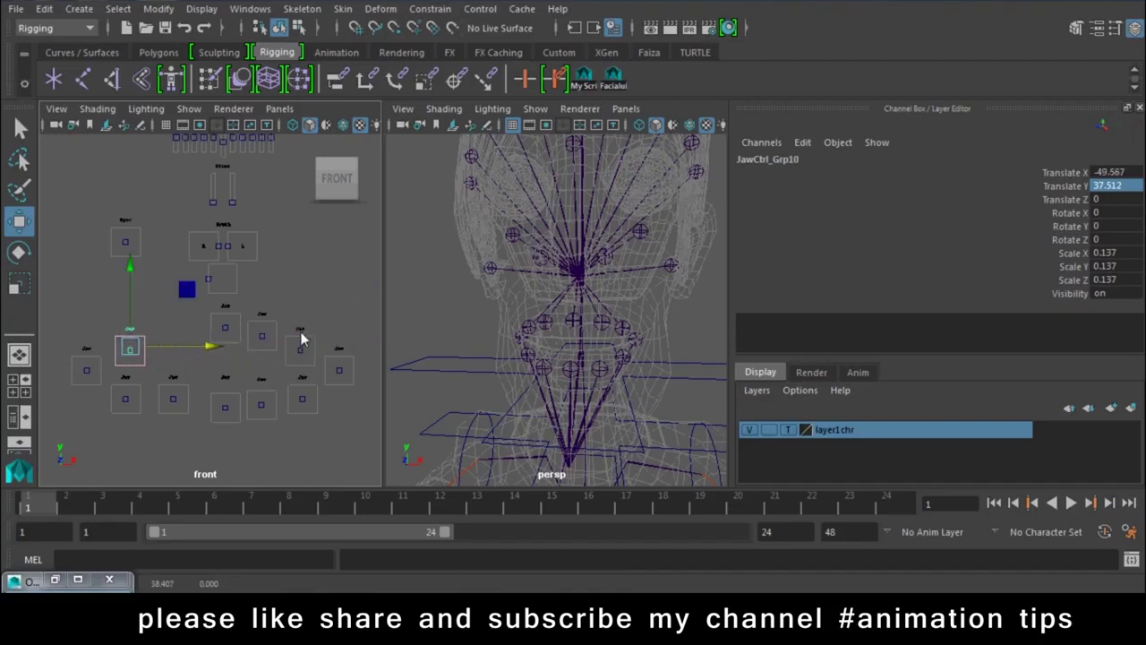
pyautogui.click(268, 347)
pyautogui.press('Up')
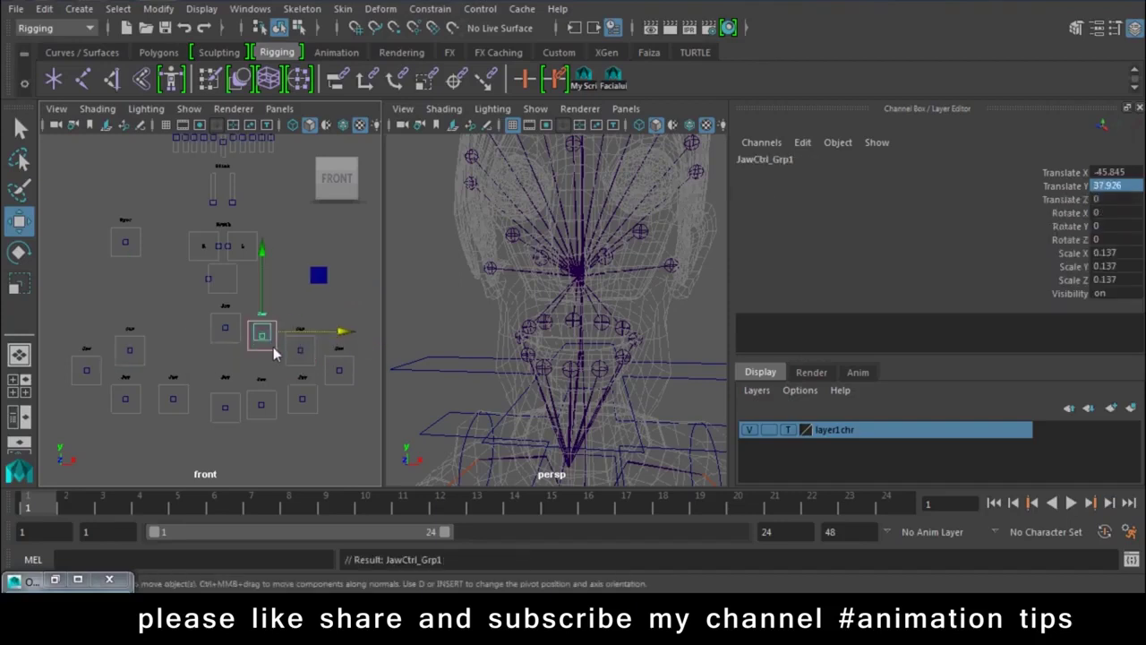
pyautogui.moveTo(344, 336); pyautogui.dragTo(259, 336)
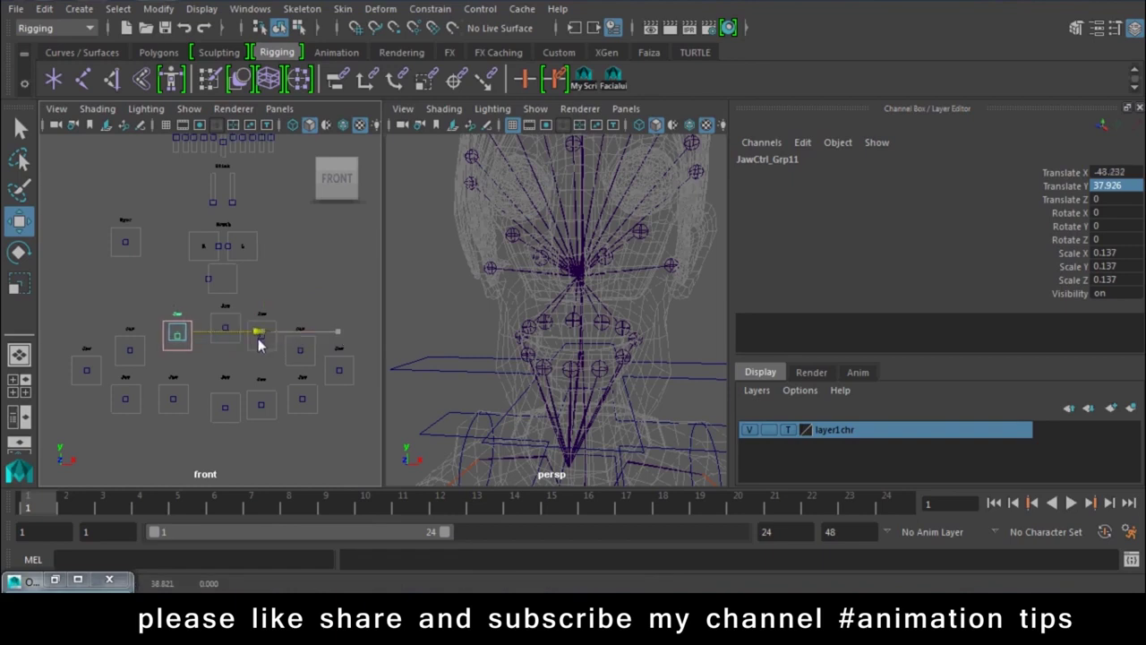
pyautogui.click(193, 462)
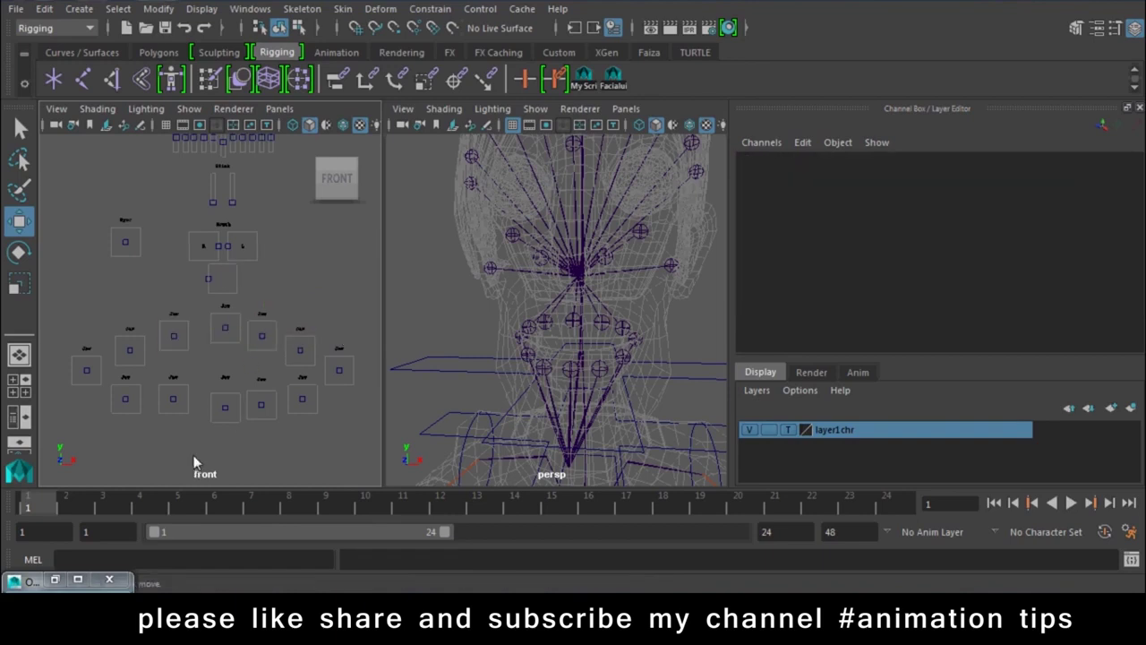
# Reposition lower-row group JawCtrl_Grp7 to -48.348, 36.006 and select the centre jaw control
pyautogui.click(182, 409)
pyautogui.press('Up')
pyautogui.press('Up')
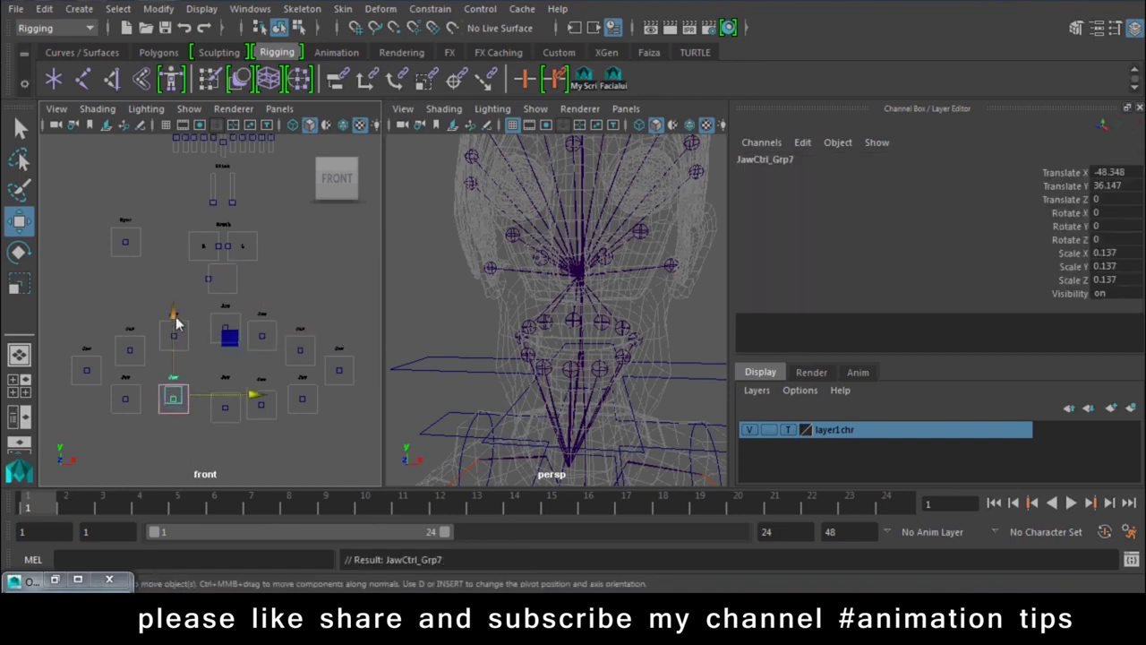
pyautogui.moveTo(224, 441); pyautogui.dragTo(230, 354)
pyautogui.press('Up')
pyautogui.press('Up')
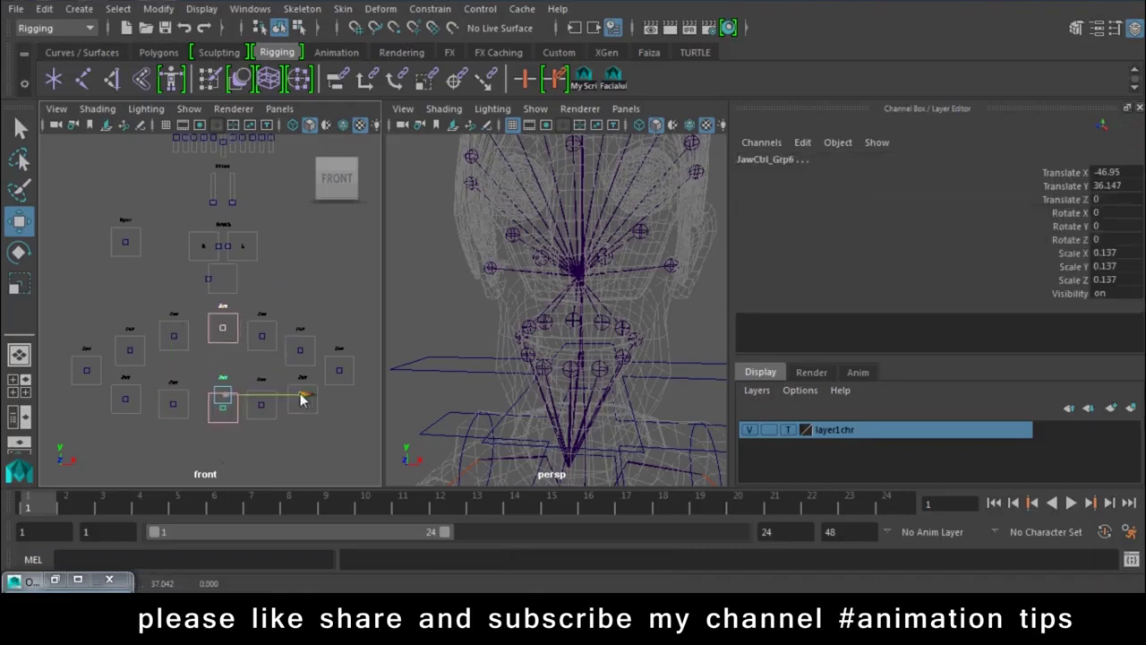
pyautogui.click(286, 440)
pyautogui.click(261, 337)
pyautogui.moveTo(573, 376)
pyautogui.keyDown('alt'); pyautogui.mouseDown()
pyautogui.moveTo(473, 388)
pyautogui.moveTo(488, 379)
pyautogui.mouseUp(); pyautogui.keyUp('alt')
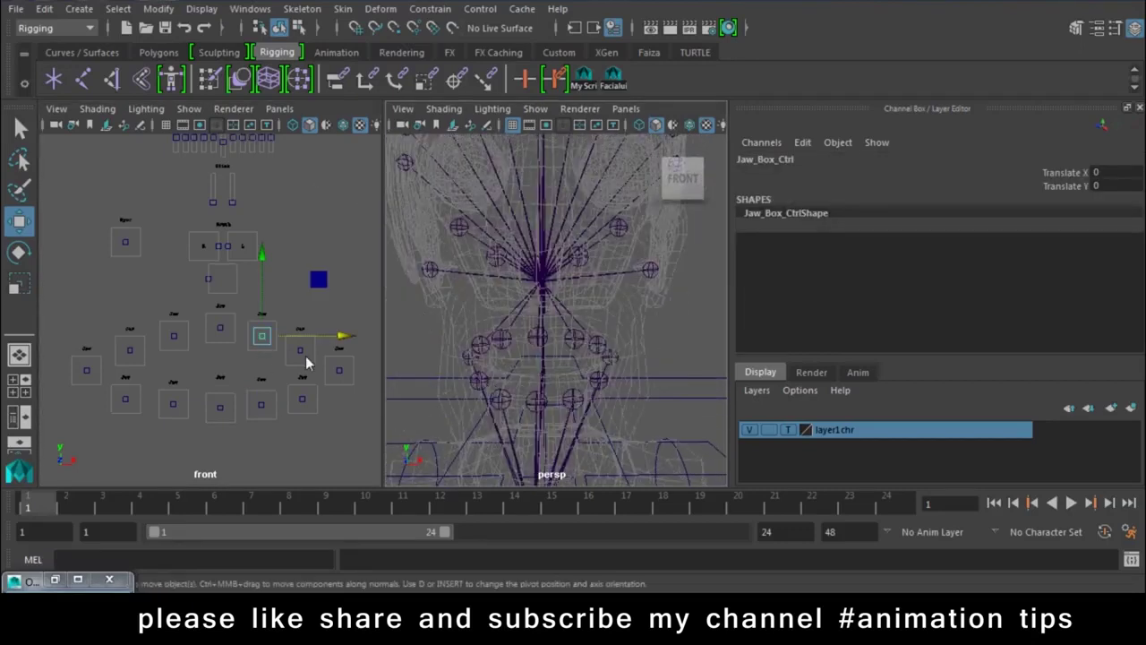
# Point-constrain the upper lip locator, L_lips1 and L_lips2 to their control boxes
pyautogui.click(222, 329)
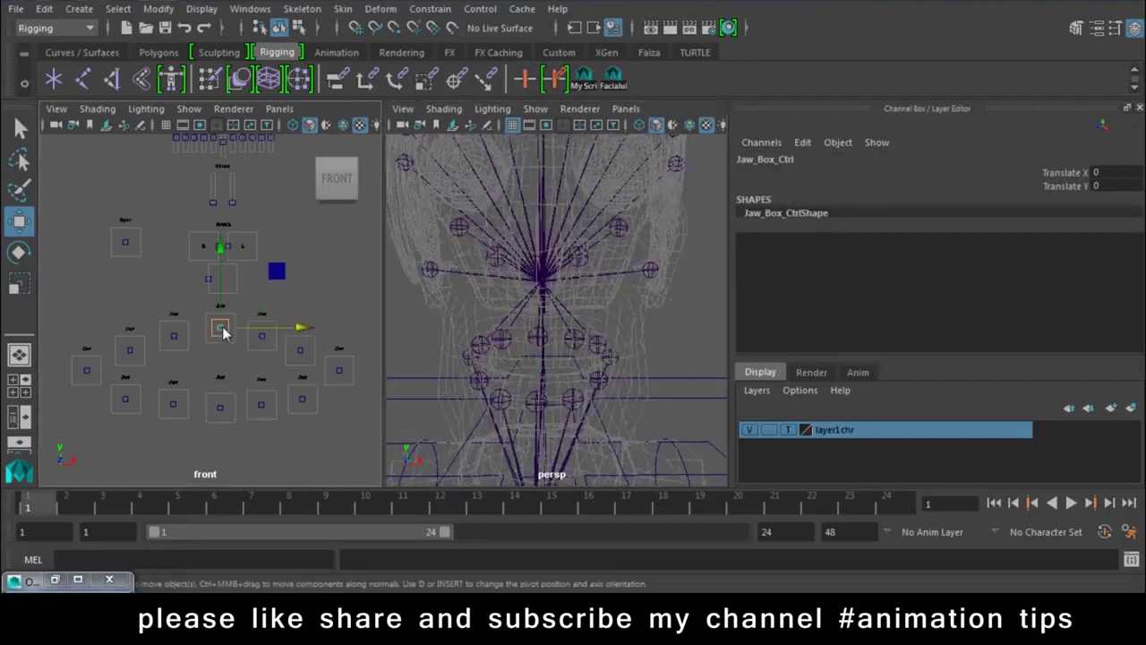
pyautogui.click(537, 340)
pyautogui.click(431, 10)
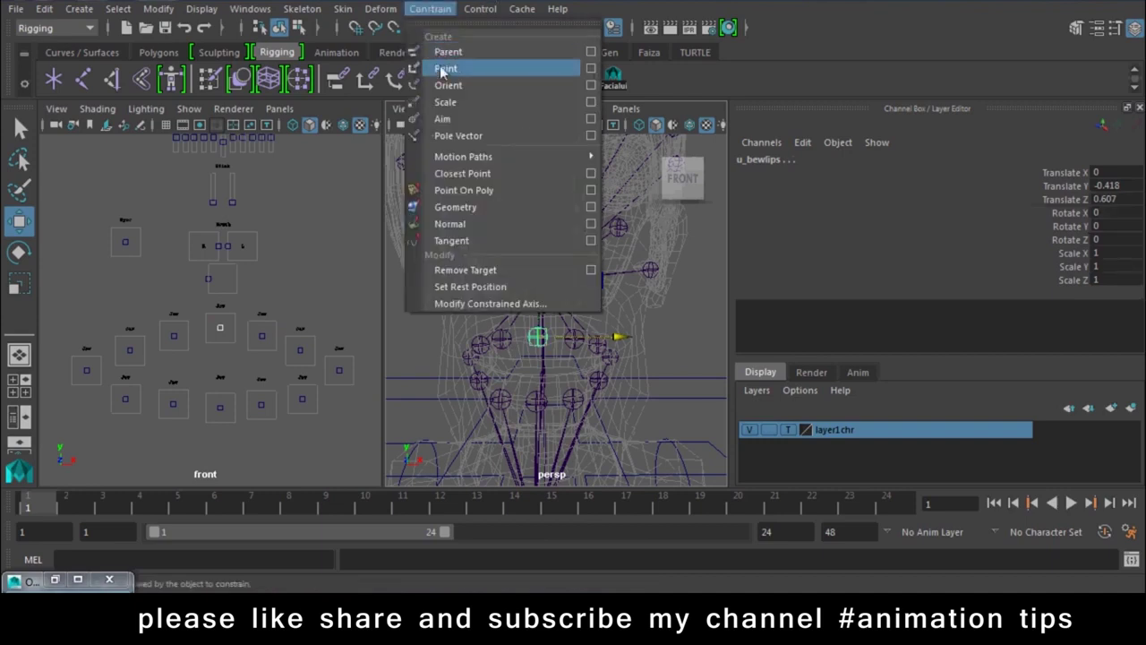
pyautogui.click(445, 68)
pyautogui.keyDown('alt'); pyautogui.moveTo(545, 384); pyautogui.dragTo(497, 372); pyautogui.keyUp('alt')
pyautogui.click(264, 345)
pyautogui.keyDown('shift'); pyautogui.click(504, 305); pyautogui.keyUp('shift')
pyautogui.press('g')
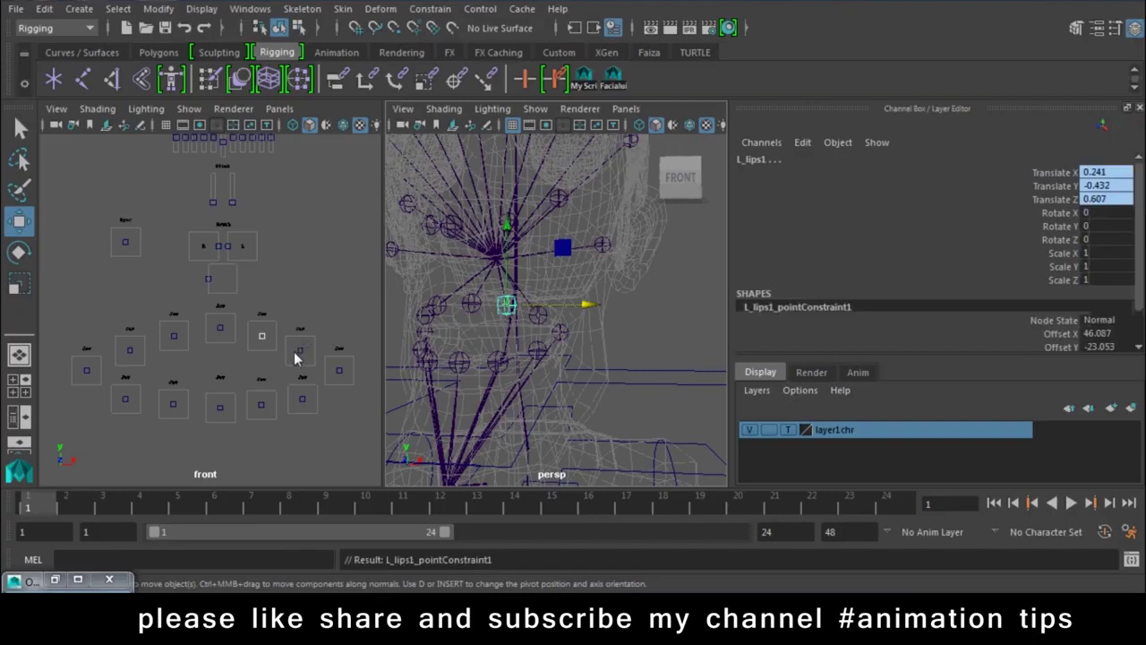
pyautogui.click(298, 352)
pyautogui.keyDown('shift'); pyautogui.click(538, 317); pyautogui.keyUp('shift')
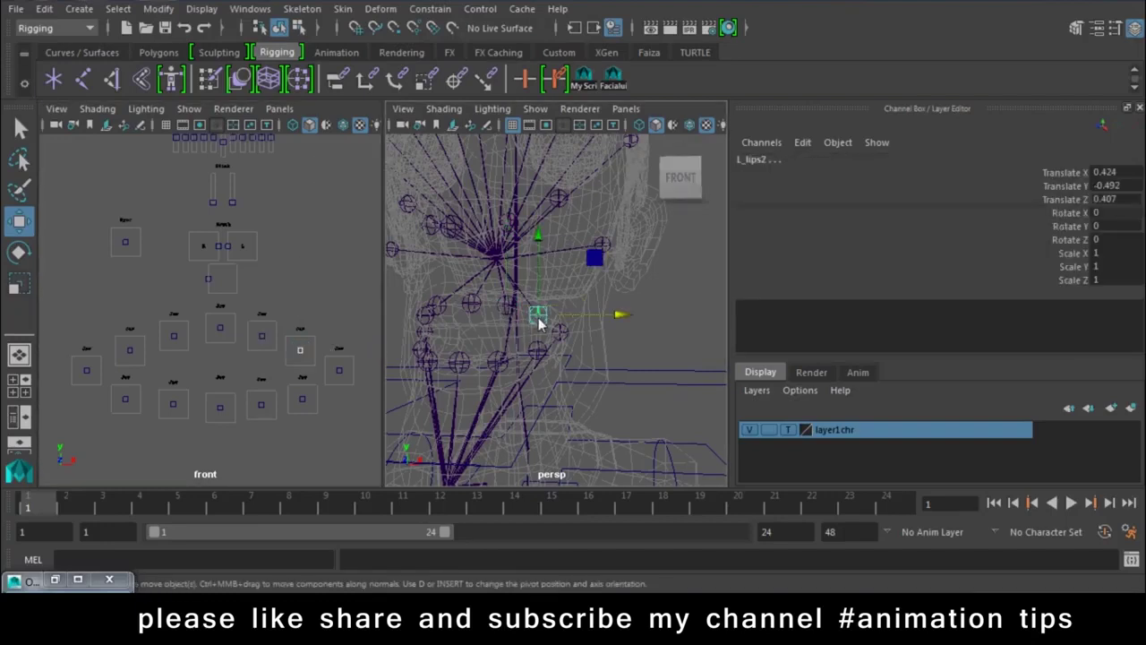
pyautogui.press('g')
# Point-constrain L_lips3, L_lips4, L_lips5 and D_bewlips1 to their matching control boxes
pyautogui.click(338, 370)
pyautogui.keyDown('shift'); pyautogui.click(559, 333); pyautogui.keyUp('shift')
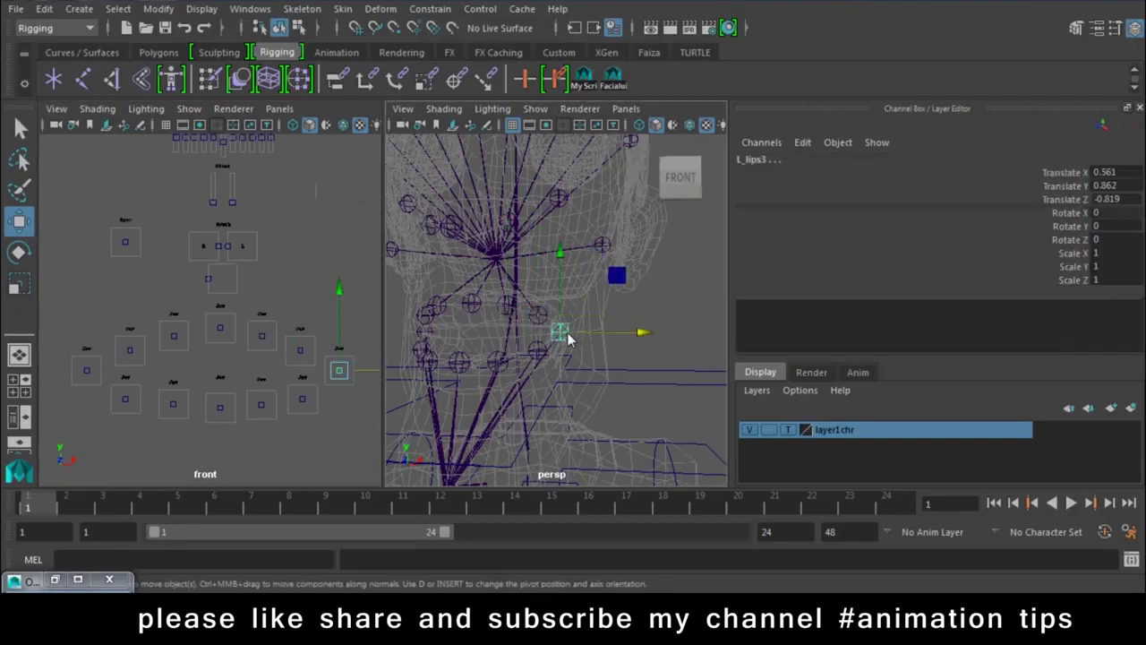
pyautogui.press('g')
pyautogui.click(301, 397)
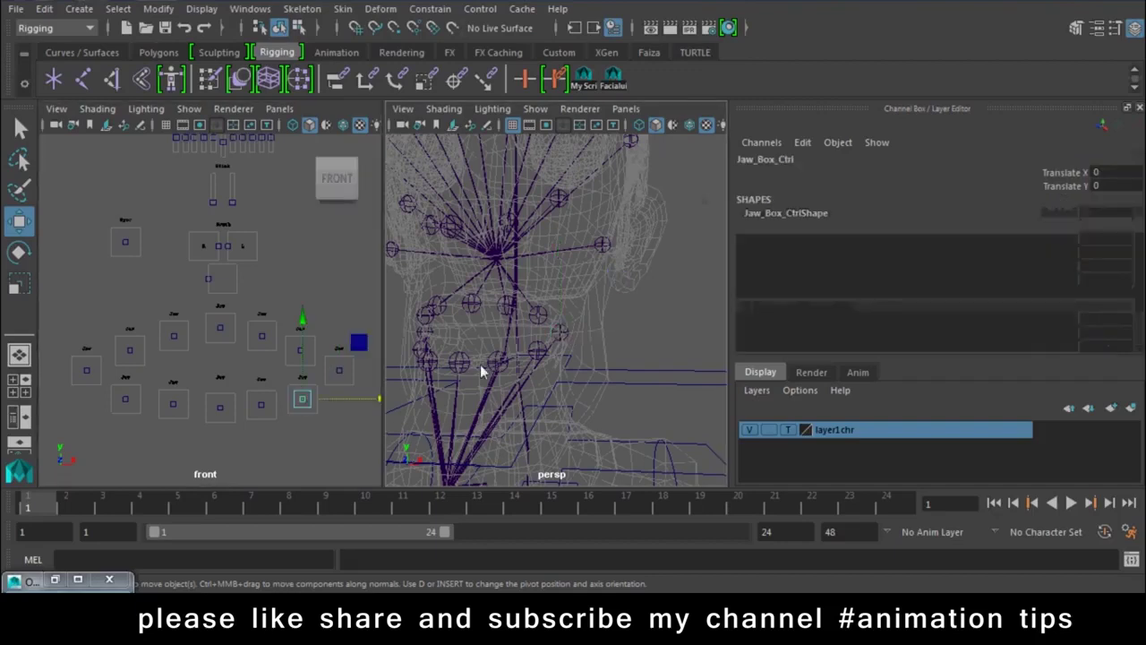
pyautogui.keyDown('shift'); pyautogui.click(536, 351); pyautogui.keyUp('shift')
pyautogui.press('g')
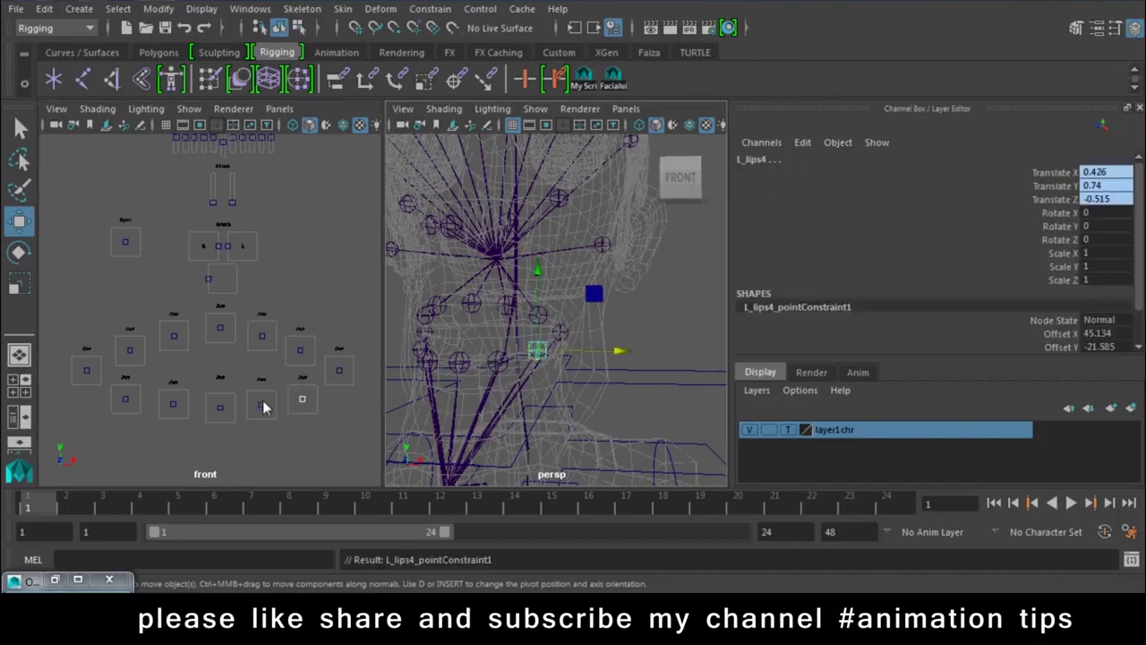
pyautogui.click(263, 404)
pyautogui.click(498, 362)
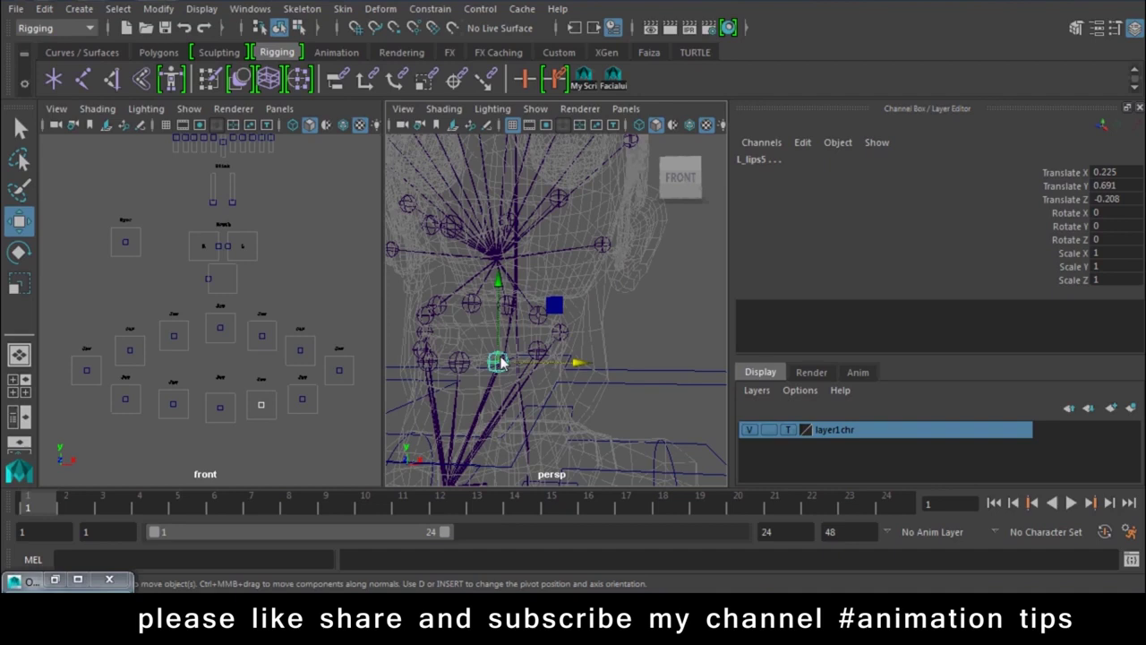
pyautogui.press('g')
pyautogui.click(220, 407)
pyautogui.keyDown('shift'); pyautogui.click(460, 362); pyautogui.keyUp('shift')
pyautogui.press('g')
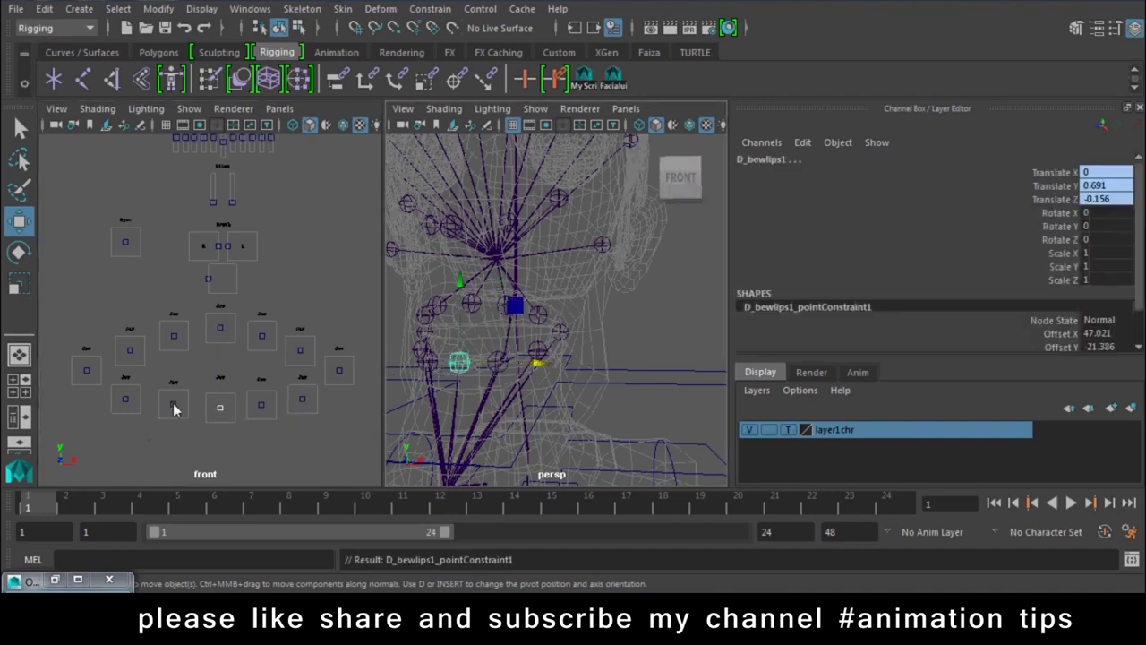
# Point-constrain R_lips5, R_lips4 and R_lips3 to their matching control boxes
pyautogui.click(172, 404)
pyautogui.keyDown('shift'); pyautogui.click(428, 362); pyautogui.keyUp('shift')
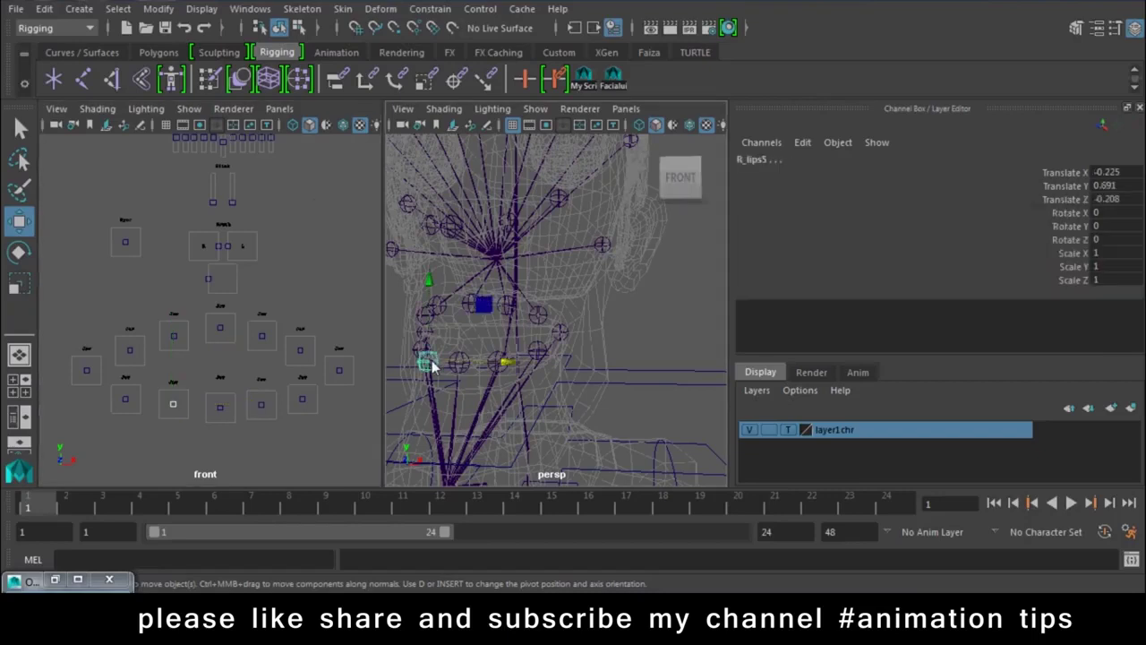
pyautogui.press('g')
pyautogui.keyDown('alt'); pyautogui.moveTo(478, 403); pyautogui.dragTo(530, 403); pyautogui.keyUp('alt')
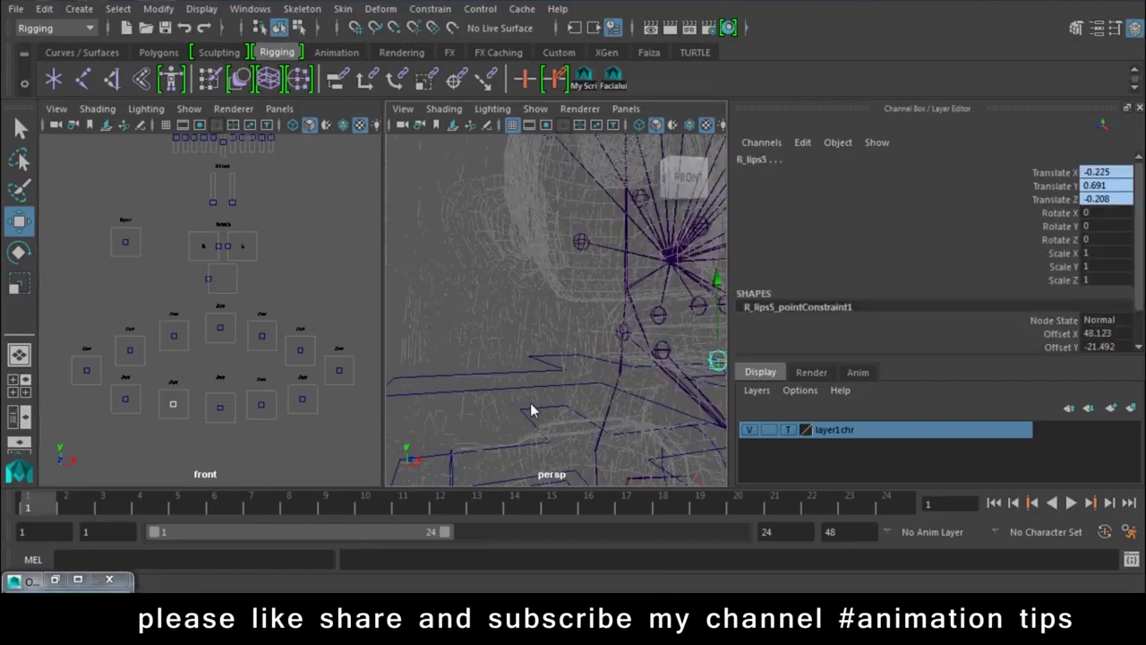
pyautogui.click(124, 404)
pyautogui.keyDown('shift'); pyautogui.click(662, 351); pyautogui.keyUp('shift')
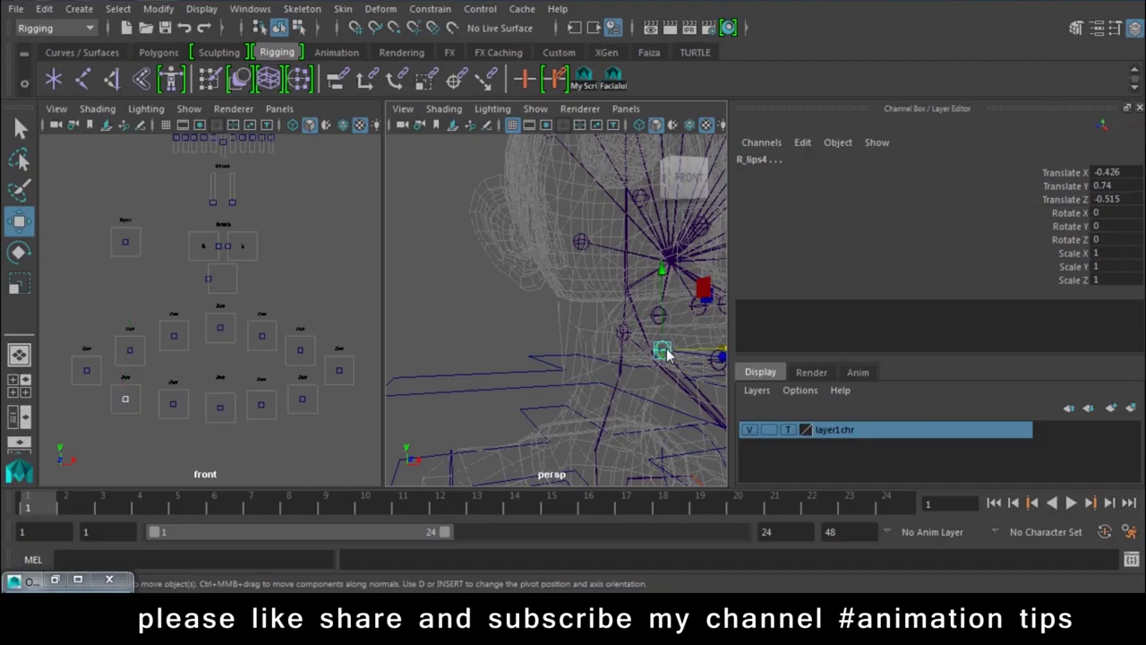
pyautogui.press('g')
pyautogui.click(86, 370)
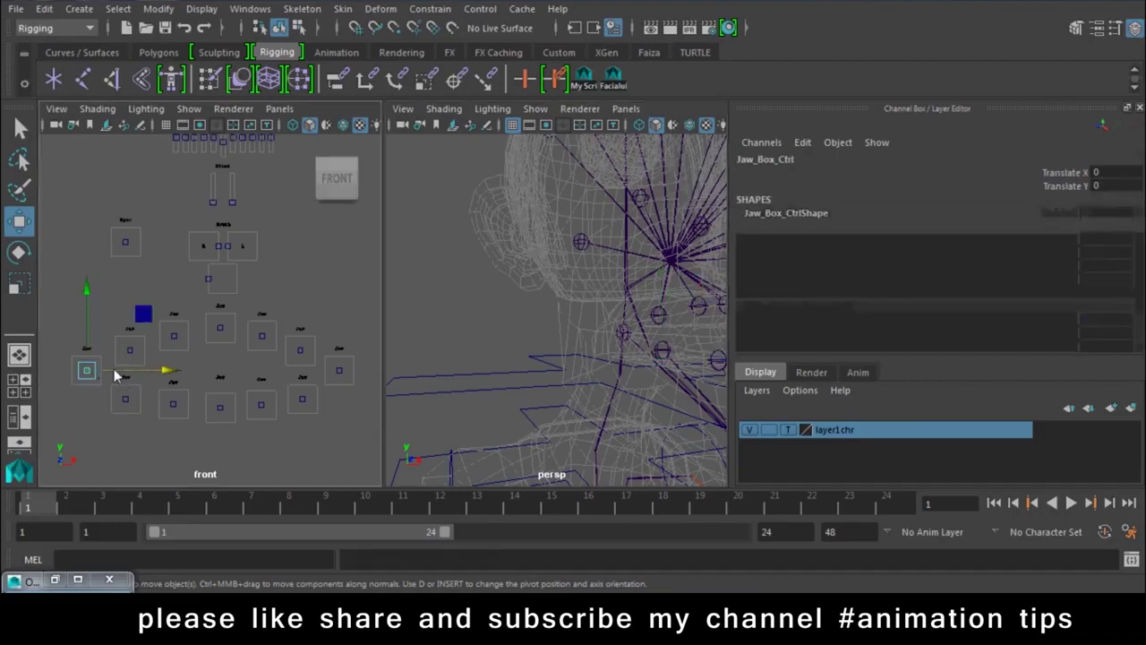
pyautogui.keyDown('shift'); pyautogui.click(624, 333); pyautogui.keyUp('shift')
pyautogui.press('g')
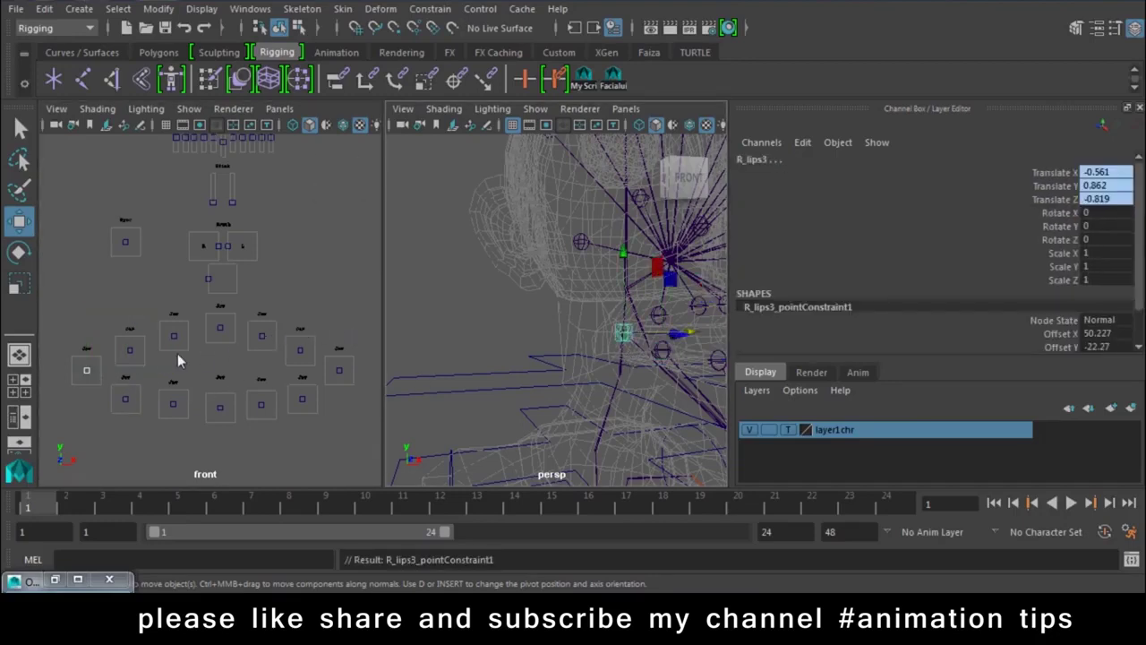
# Point-constrain R_lips2 and R_lips1 to their control boxes
pyautogui.click(132, 356)
pyautogui.keyDown('alt'); pyautogui.moveTo(424, 351); pyautogui.dragTo(528, 355); pyautogui.keyUp('alt')
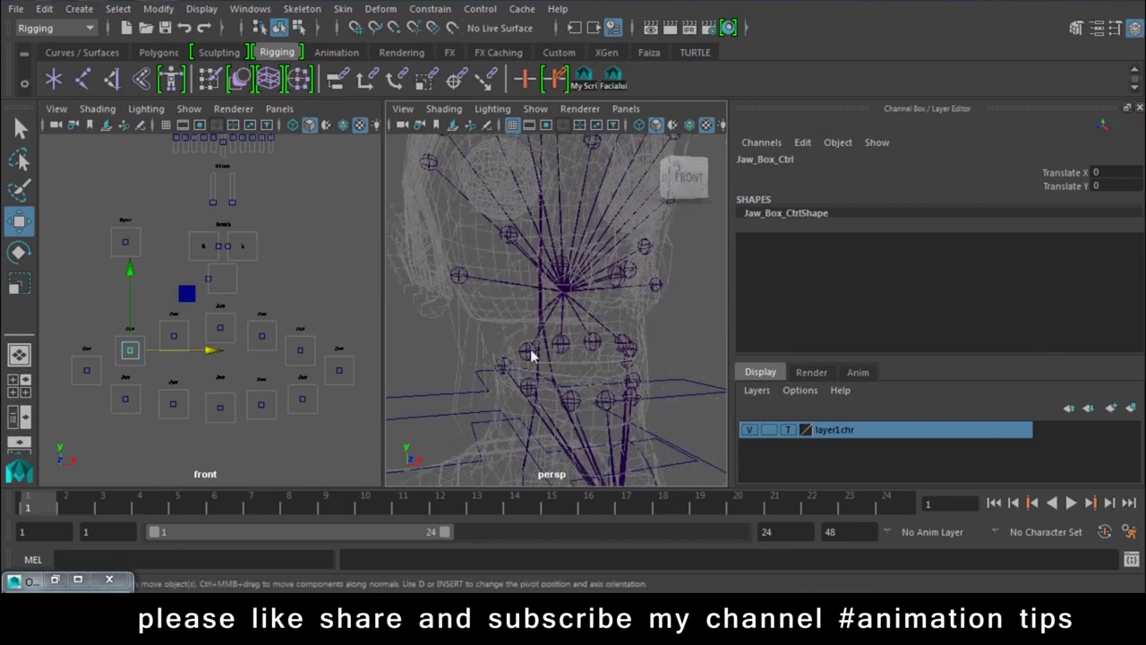
pyautogui.press('g')
pyautogui.click(173, 335)
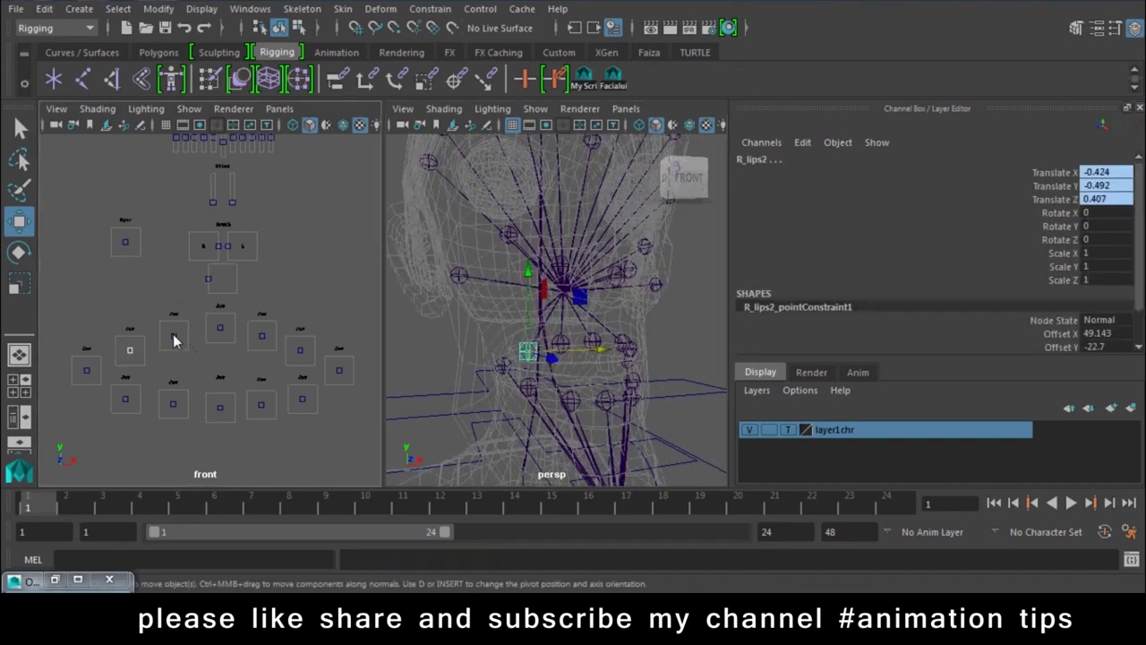
pyautogui.click(557, 354)
pyautogui.press('g')
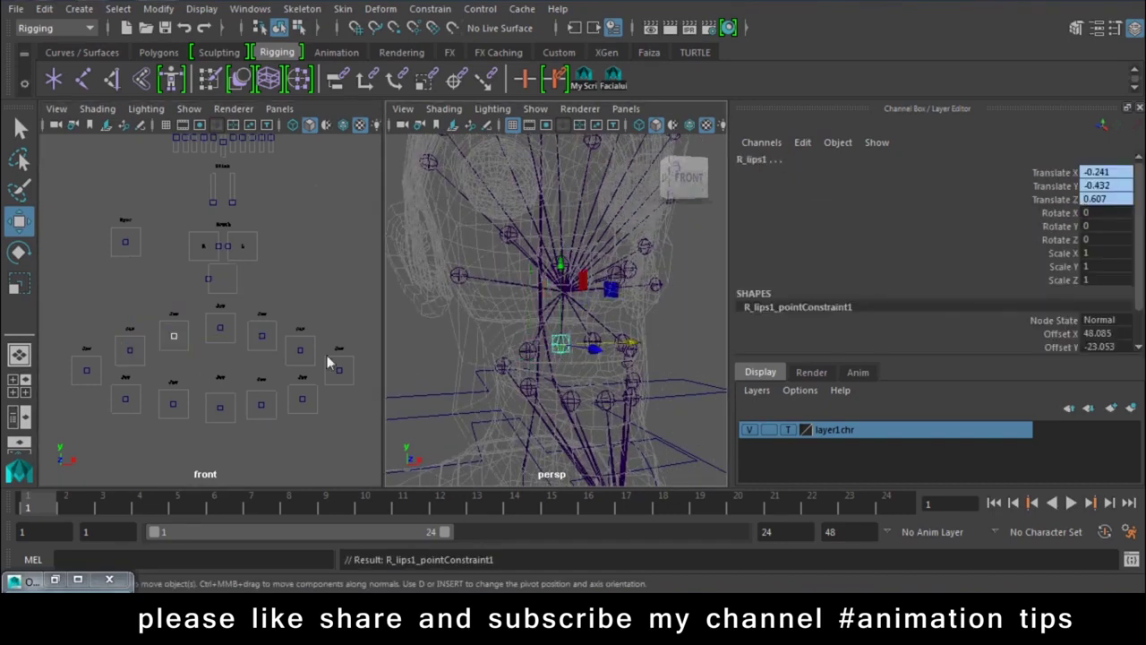
pyautogui.click(221, 328)
pyautogui.moveTo(217, 415); pyautogui.dragTo(142, 413)
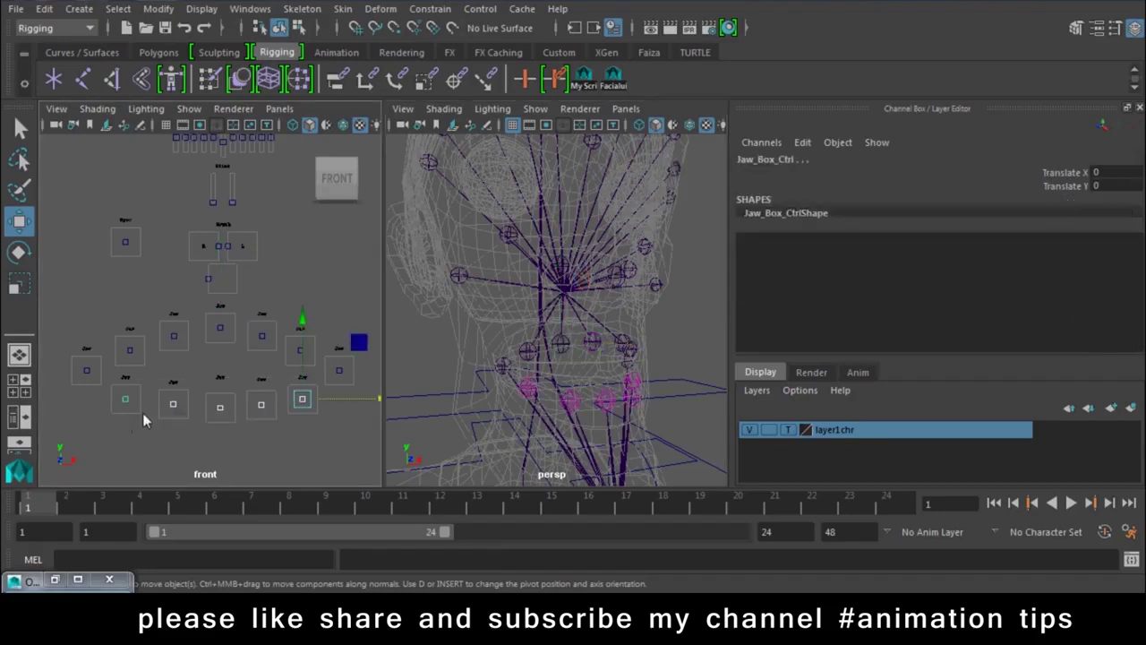
pyautogui.moveTo(300, 322); pyautogui.dragTo(304, 337)
pyautogui.moveTo(665, 350)
pyautogui.keyDown('alt'); pyautogui.mouseDown()
pyautogui.moveTo(554, 340)
pyautogui.moveTo(589, 375)
pyautogui.mouseUp(); pyautogui.keyUp('alt')
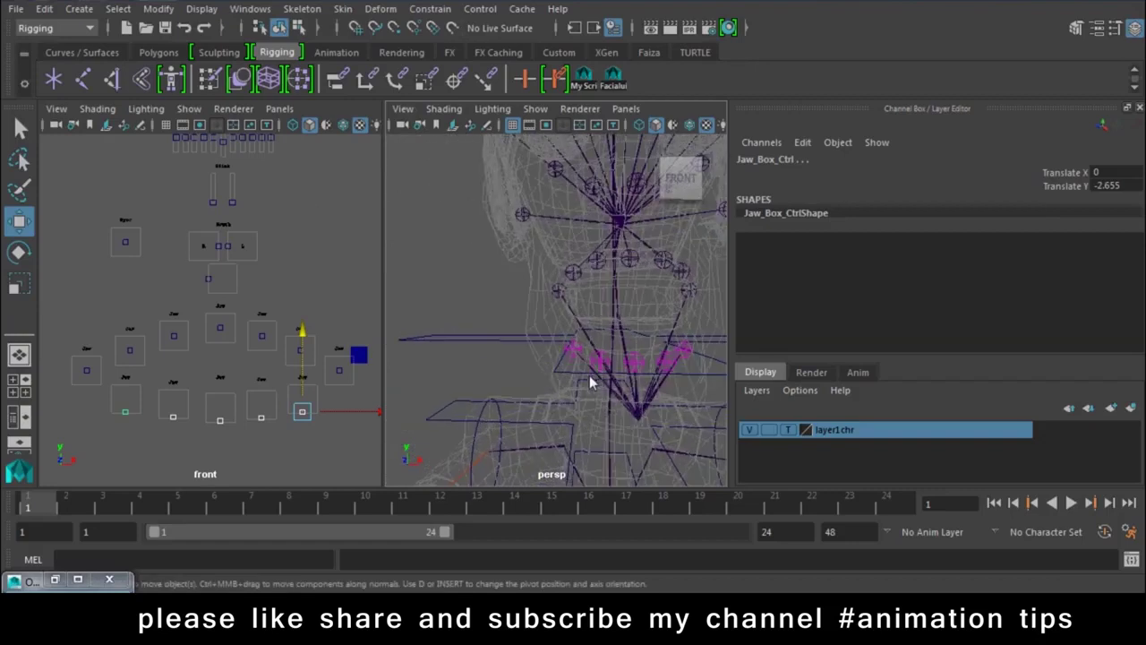
pyautogui.hotkey('ctrl', 'z')
pyautogui.moveTo(304, 325); pyautogui.dragTo(303, 336)
pyautogui.hotkey('ctrl', 'z')
pyautogui.click(219, 406)
pyautogui.moveTo(229, 342); pyautogui.dragTo(235, 337, button='middle')
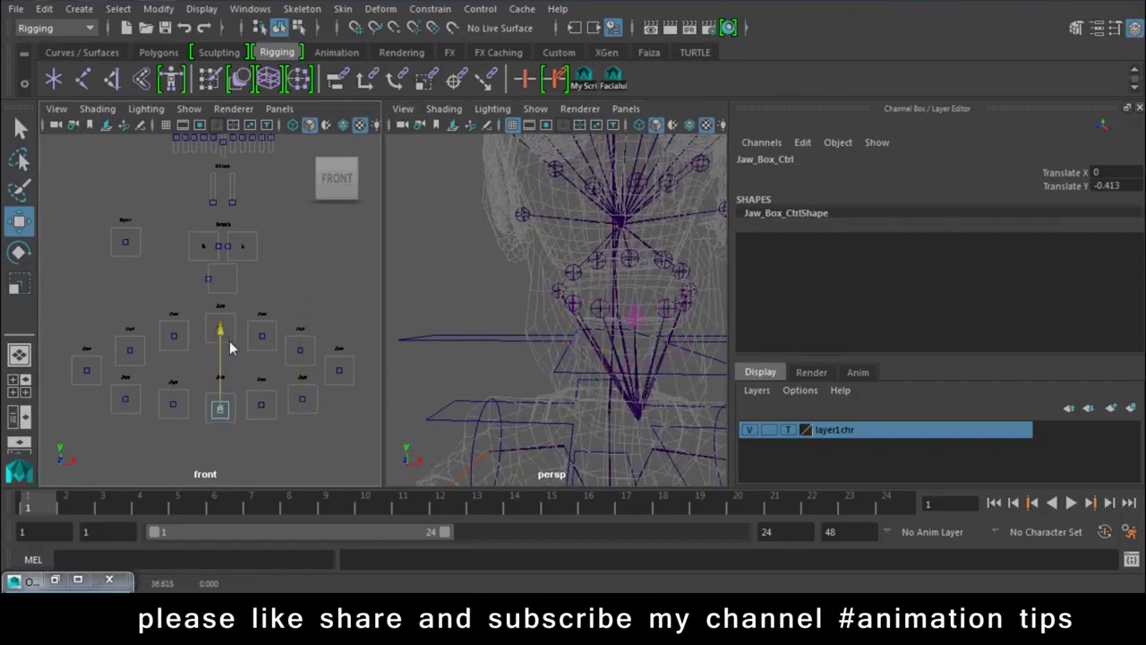
pyautogui.hotkey('ctrl', 'z')
pyautogui.moveTo(678, 413)
pyautogui.keyDown('alt'); pyautogui.mouseDown()
pyautogui.moveTo(613, 339)
pyautogui.moveTo(608, 353)
pyautogui.mouseUp(); pyautogui.keyUp('alt')
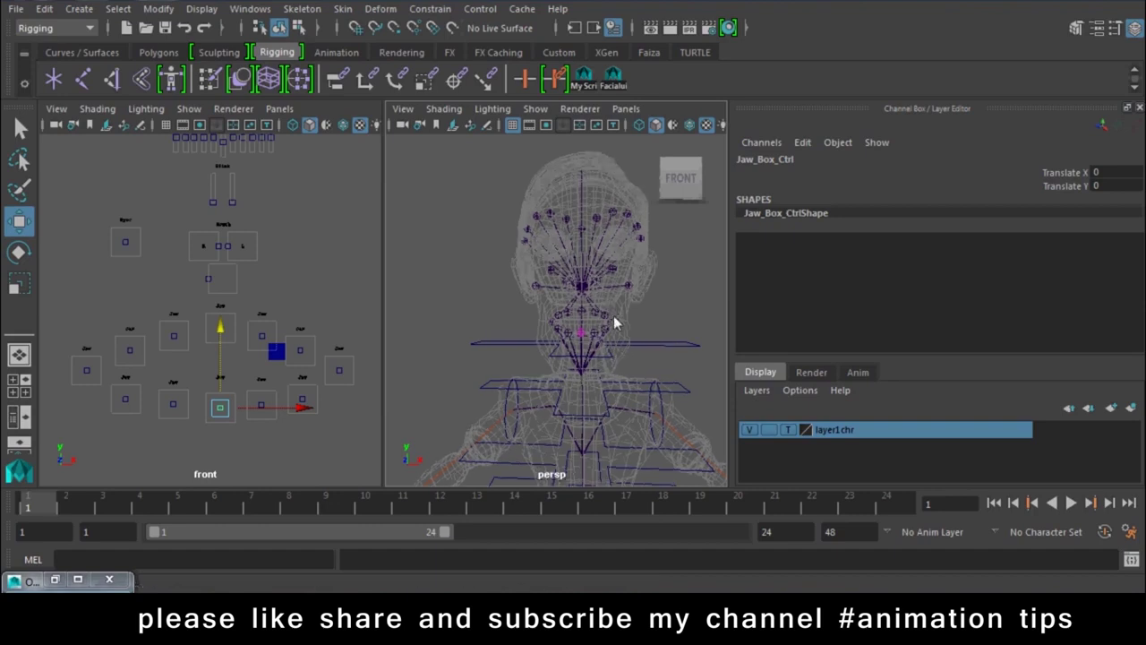
pyautogui.scroll(5, 609, 340)
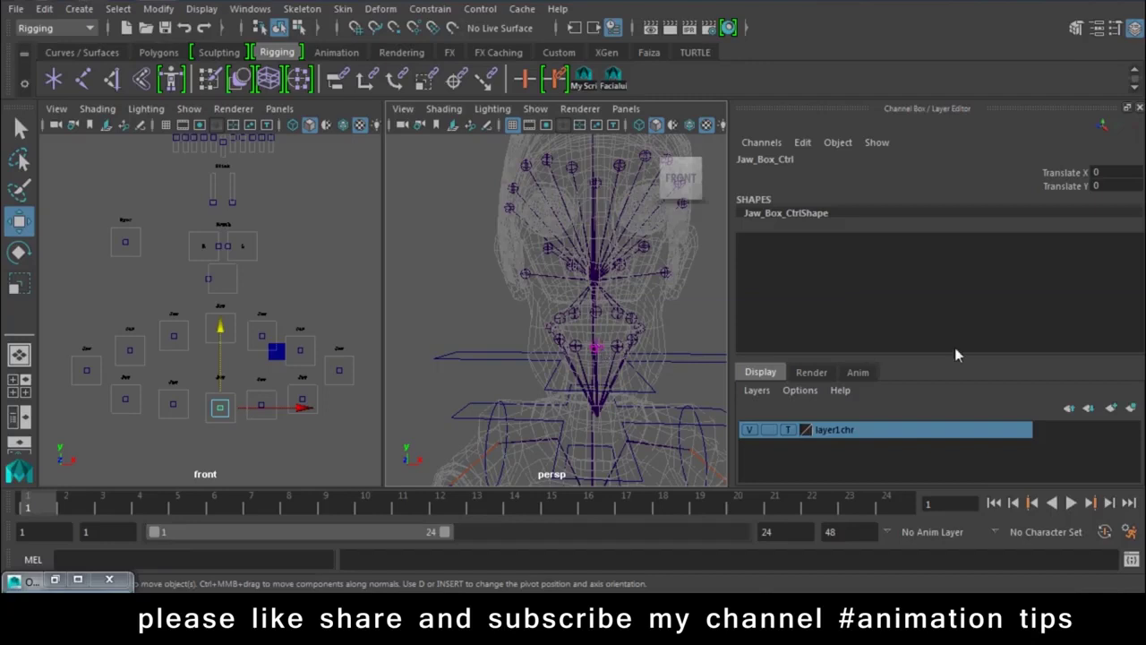
pyautogui.click(1001, 629)
pyautogui.click(1027, 498)
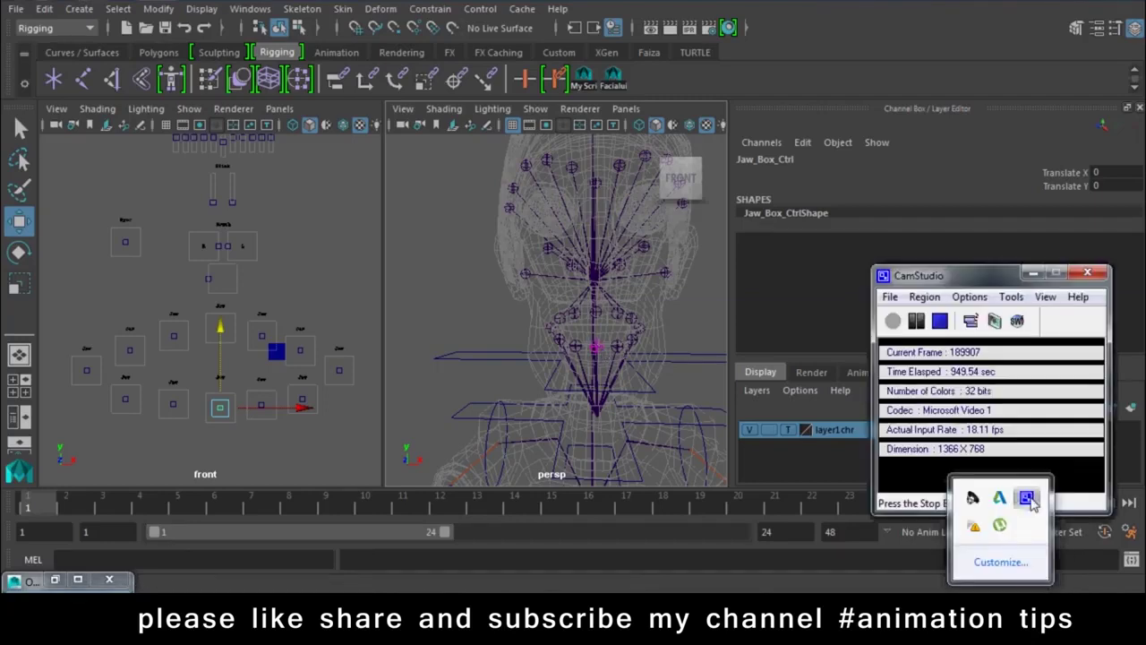